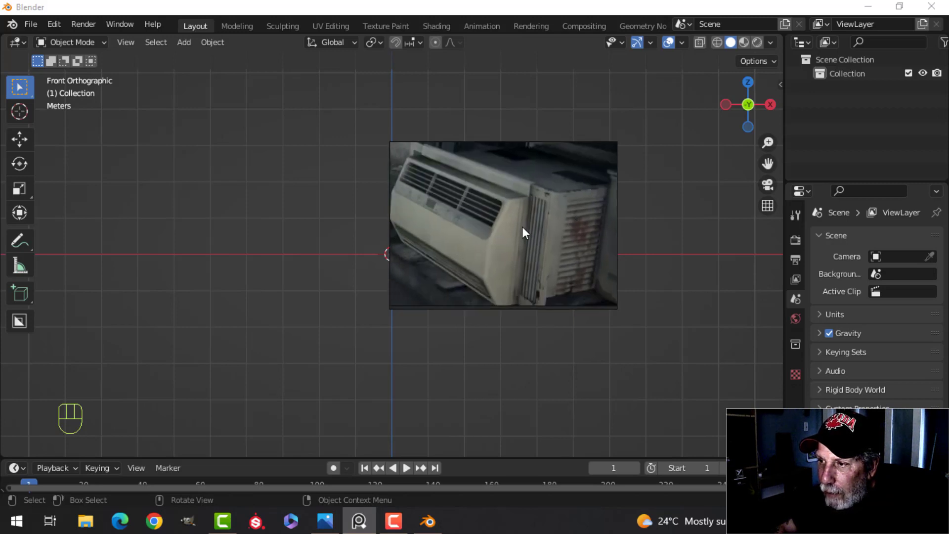
Step: Move the air conditioner reference image clear of the modelling area and add a plane mesh at the world origin
drag(500, 215, 806, 123)
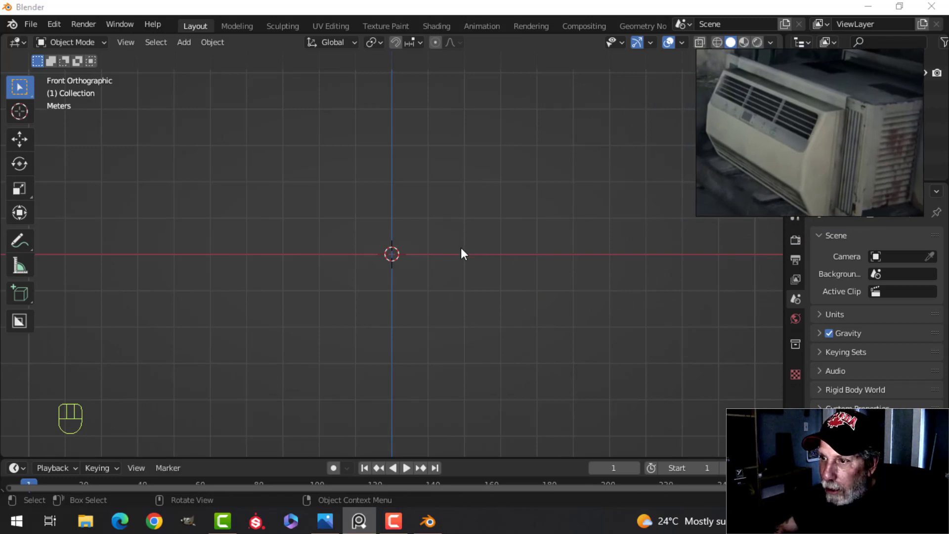
key(shift+a)
mouse_move(427, 207)
click(495, 207)
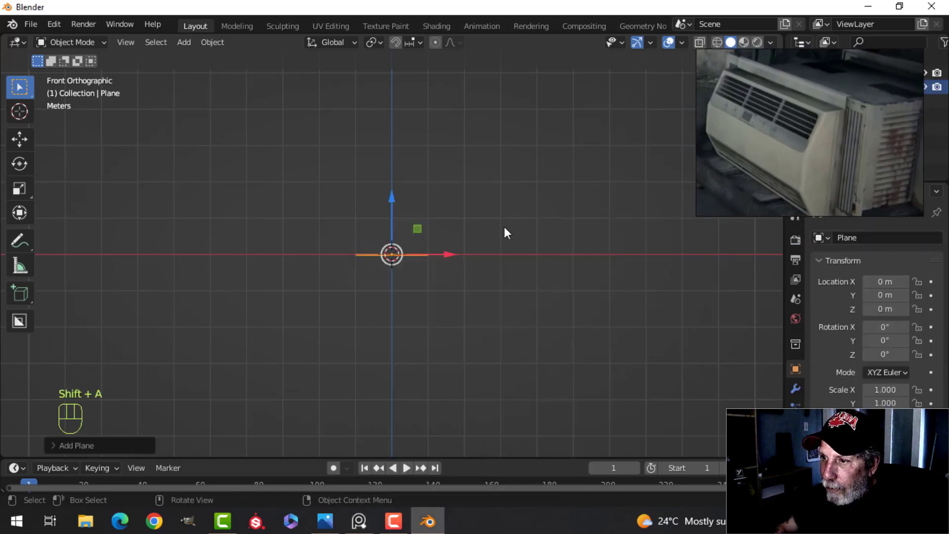
Step: Rotate the plane's geometry 90° around X to stand it upright, and scale it uniformly to about twice its size
key(Tab)
key(r)
key(x)
key(9)
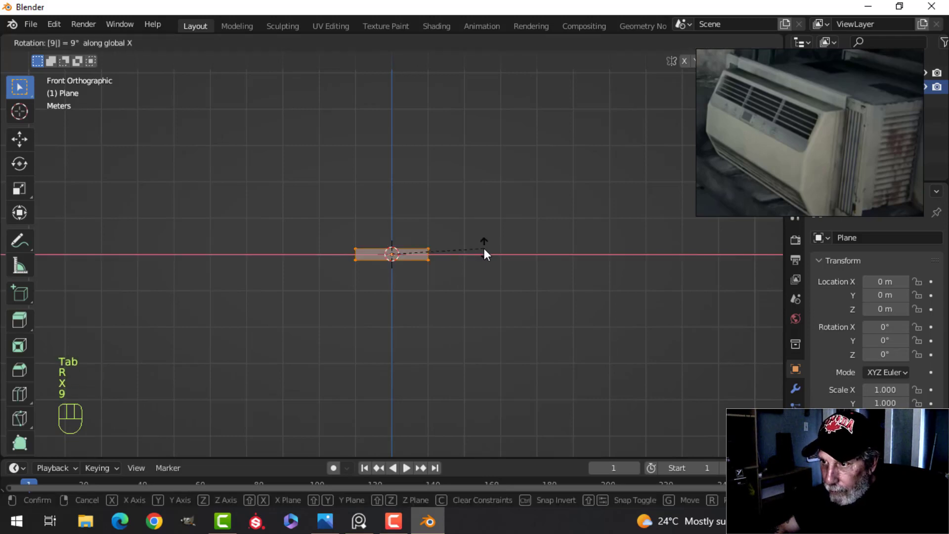
key(0)
click(485, 248)
key(s)
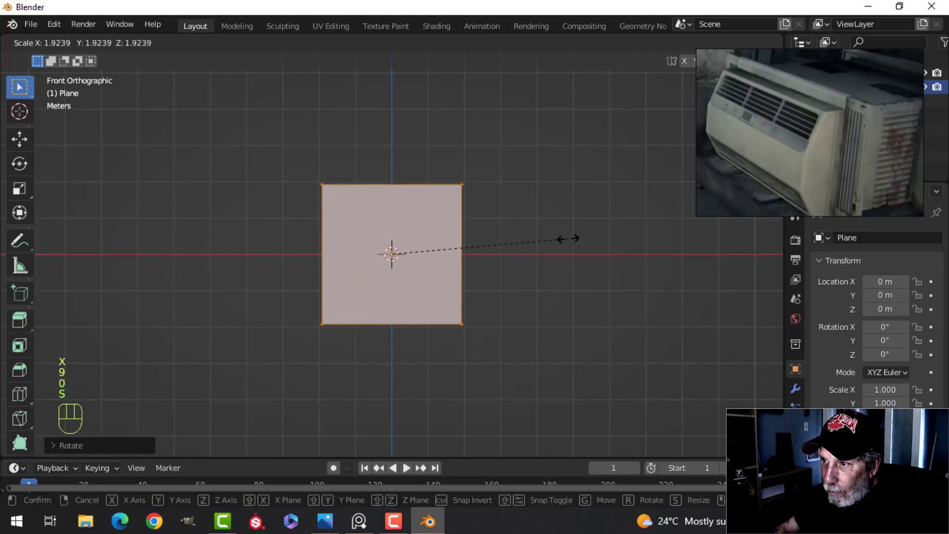
click(575, 237)
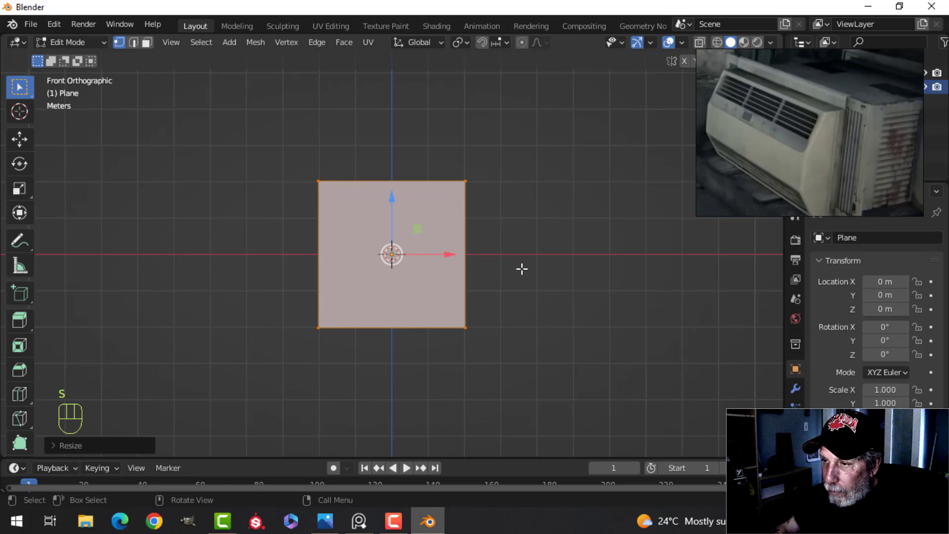
Step: Stretch the upright plane along X and slightly along Z into a wide rectangle matching the air conditioner's front proportions
key(s)
key(x)
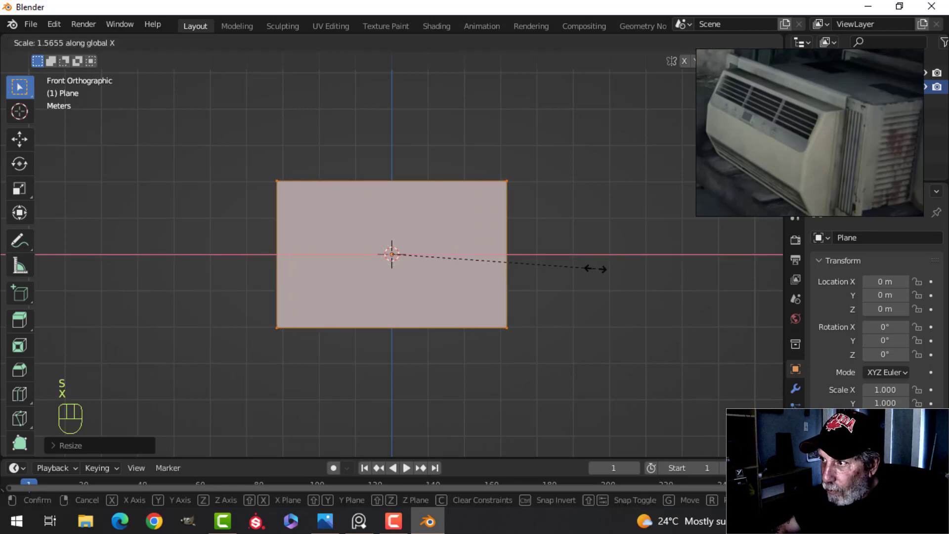
click(602, 268)
key(s)
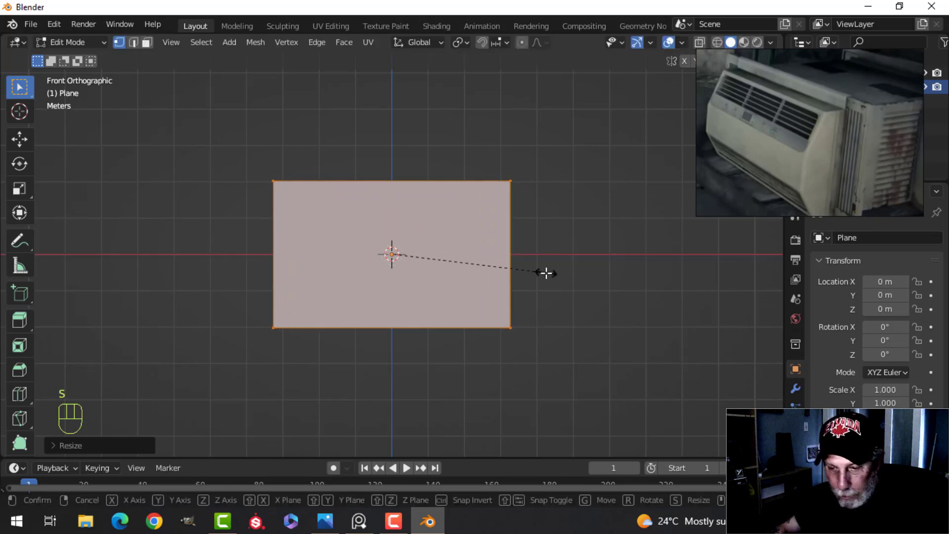
key(z)
click(558, 279)
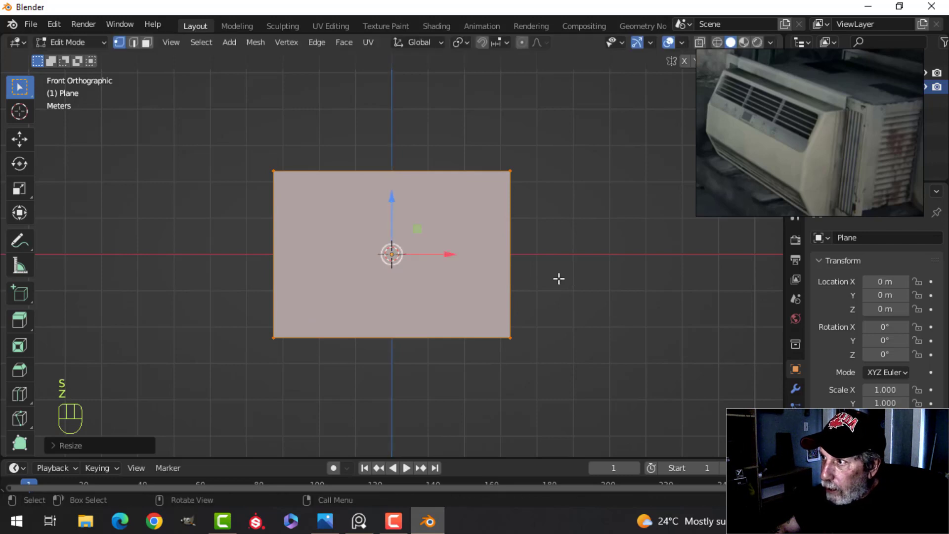
key(s)
key(x)
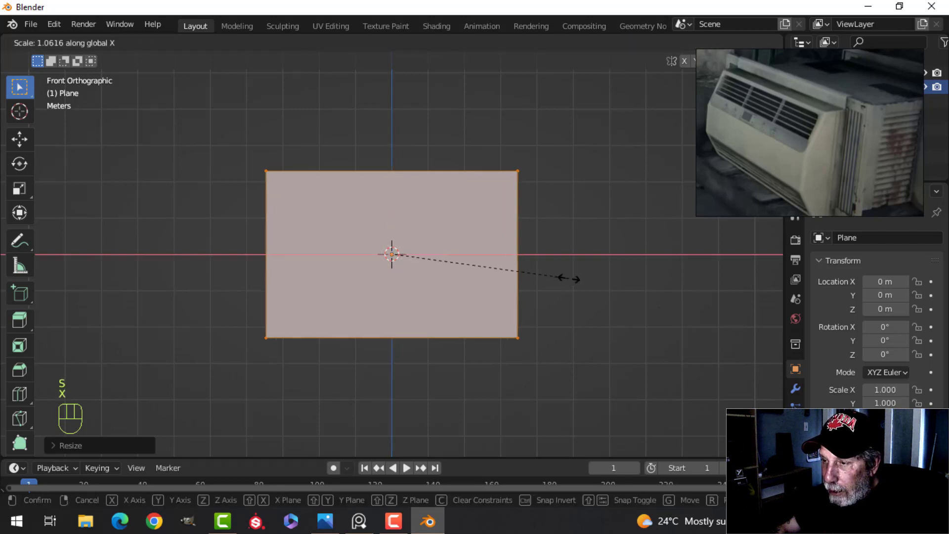
click(567, 279)
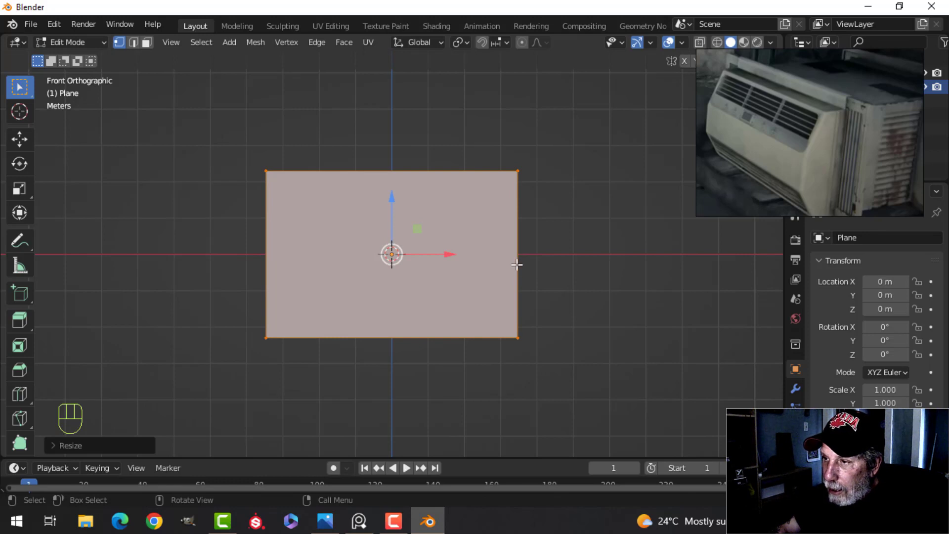
Step: Extrude the rectangle about 1.86 m forward into a box for the front housing
middle_drag(576, 246, 471, 269)
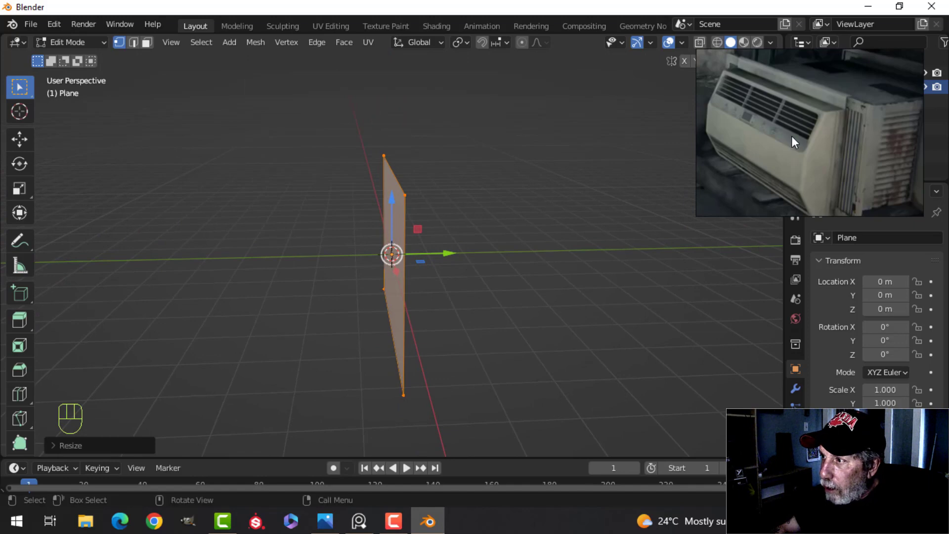
key(e)
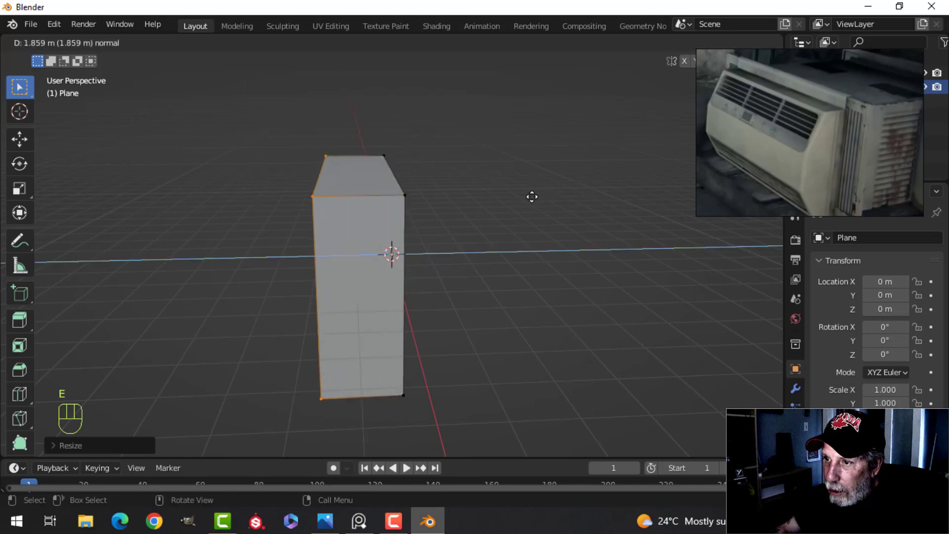
click(532, 196)
middle_drag(441, 227, 521, 227)
key(a)
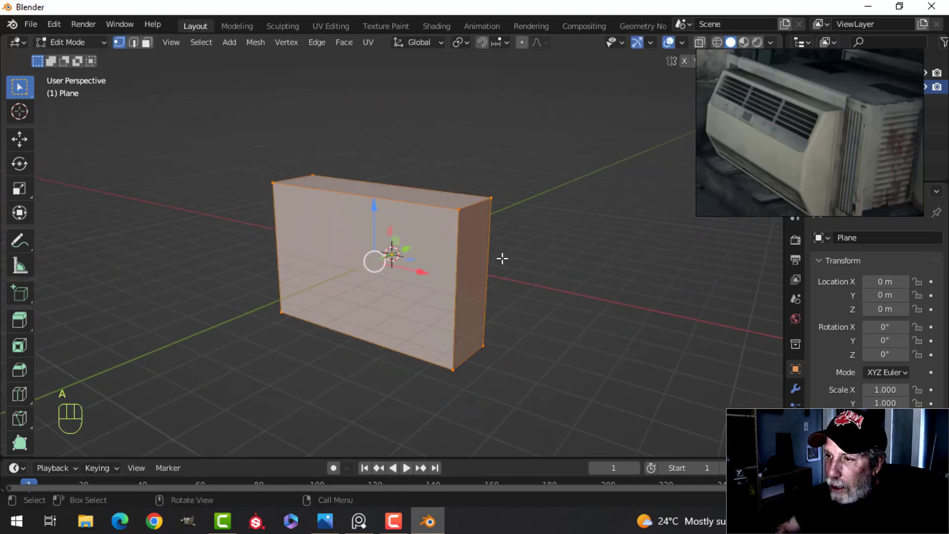
Step: Cut a centred horizontal loop around the box and bevel it into two spaced loops, fine-tuning their spacing along Z
shift+middle_drag(503, 258, 504, 203)
key(alt+a)
key(ctrl+r)
click(444, 209)
click(444, 209)
key(ctrl+b)
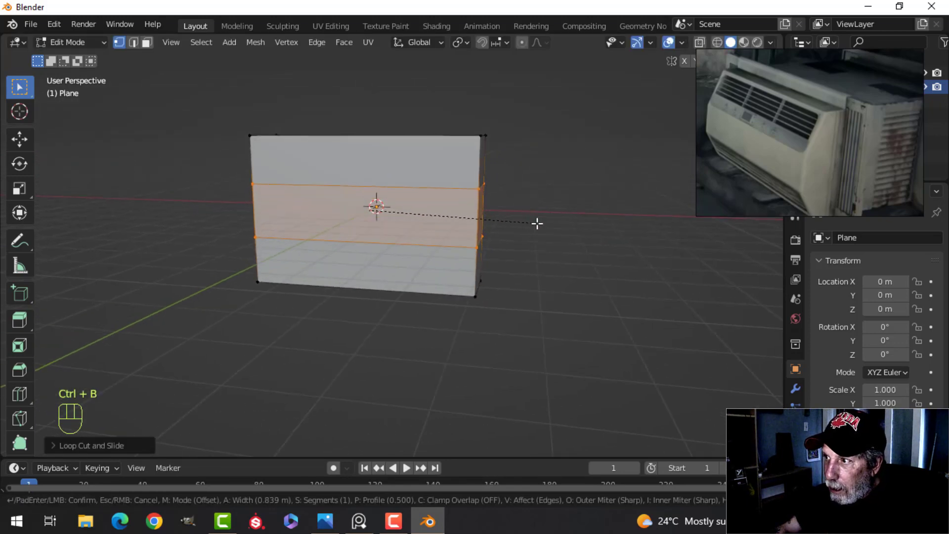
click(533, 217)
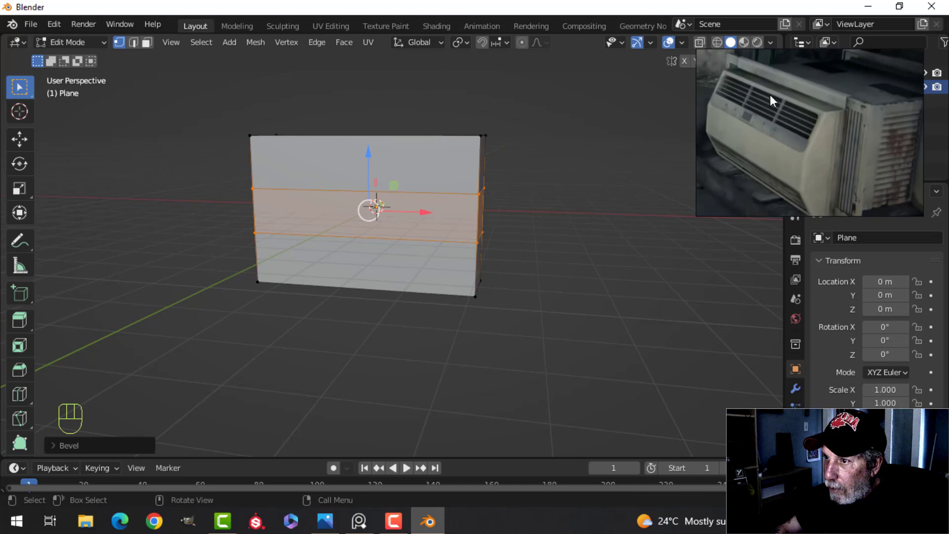
key(s)
key(z)
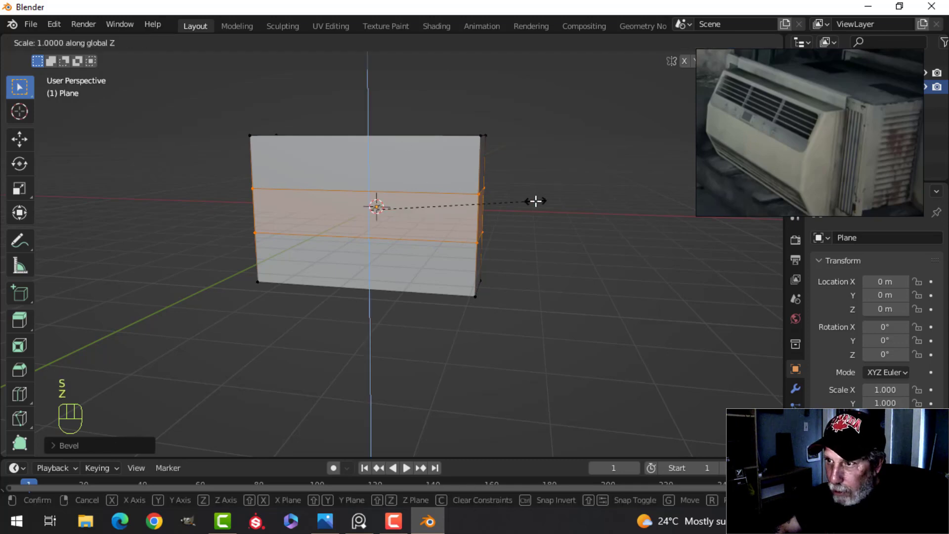
click(526, 200)
Step: Move the middle front face outward along Y so the housing's front slopes back above and below it
middle_drag(524, 201, 411, 214)
key(alt+a)
key(3)
click(410, 234)
drag(410, 203, 389, 202)
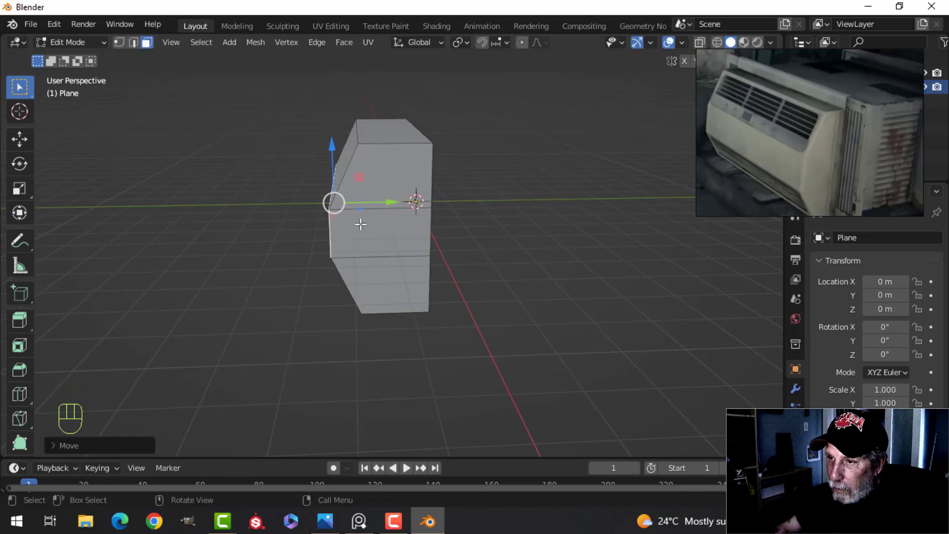
middle_drag(363, 221, 394, 203)
key(alt+a)
middle_drag(463, 212, 409, 213)
scroll(415, 229, down, 3)
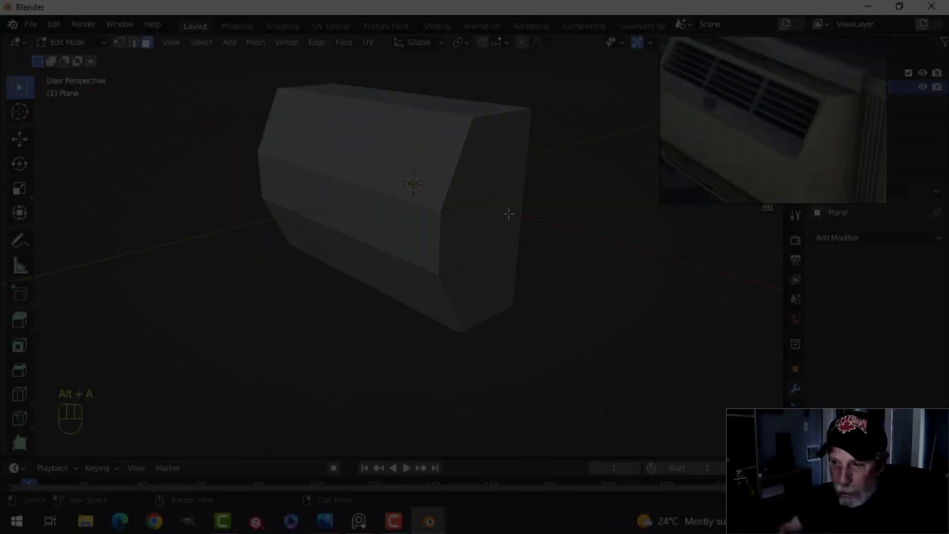
Step: Bevel the front, top and bottom outline edges on both ends of the housing about 0.12 m with 3 segments
key(2)
alt+shift+click(465, 147)
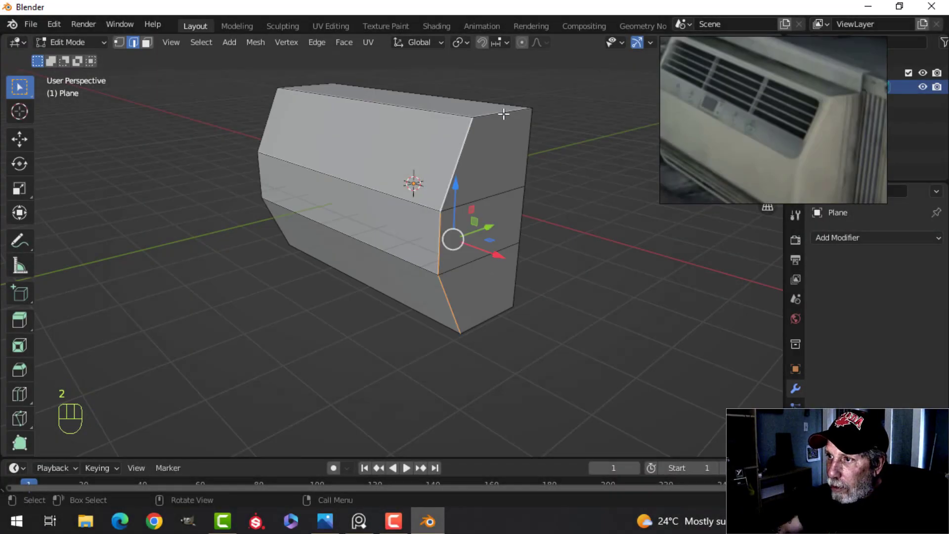
middle_drag(398, 216, 496, 218)
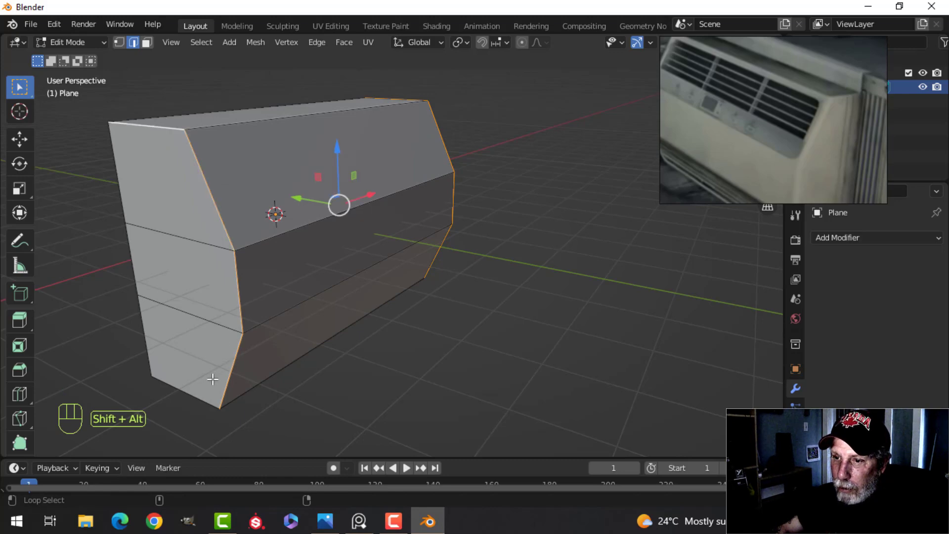
middle_drag(580, 281, 380, 265)
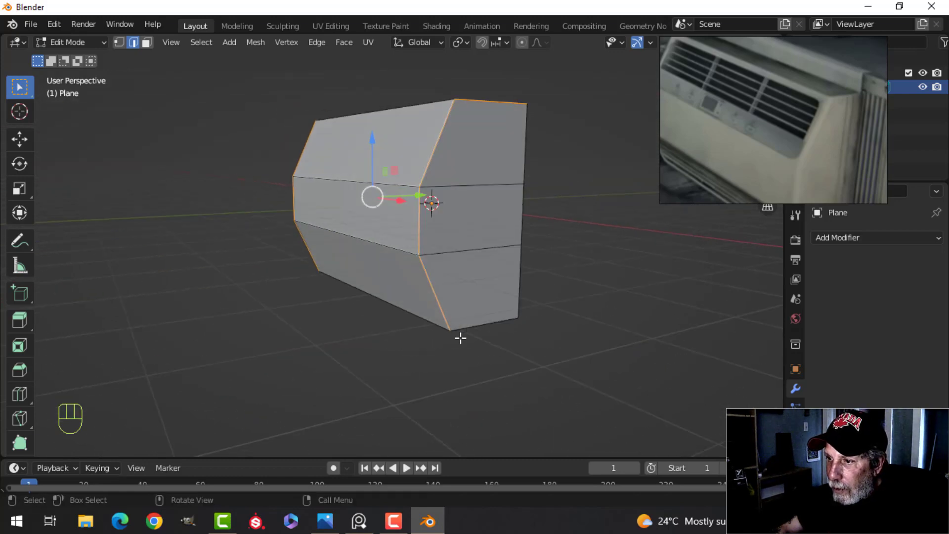
alt+shift+click(490, 329)
scroll(522, 249, down, 2)
middle_drag(522, 250, 572, 252)
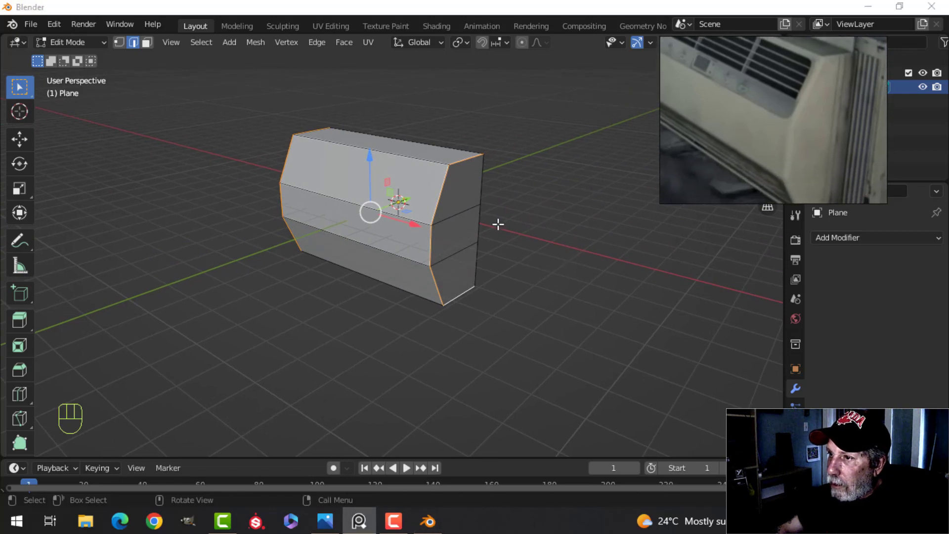
mouse_move(497, 222)
middle_down()
mouse_move(484, 265)
mouse_move(501, 250)
mouse_move(435, 293)
mouse_move(428, 259)
mouse_move(498, 238)
middle_up()
key(ctrl+b)
key(shift)
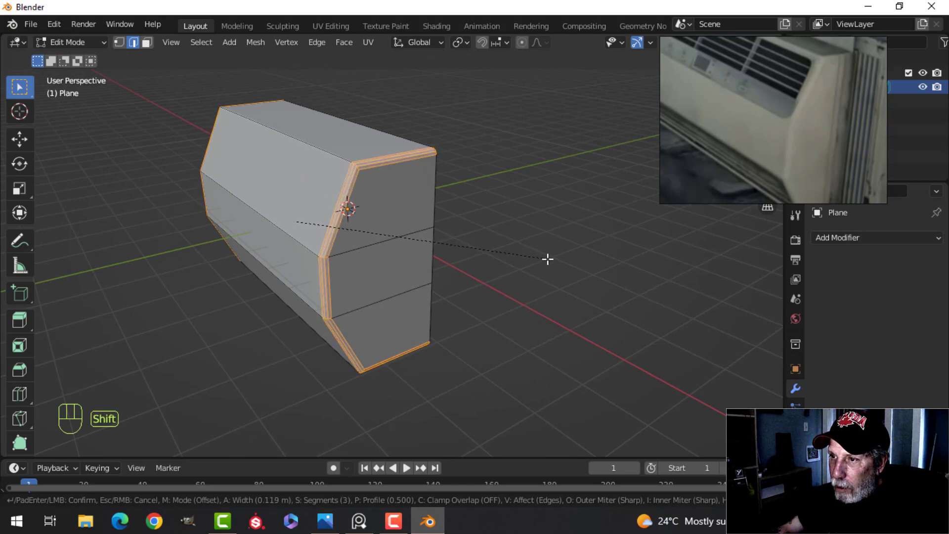
click(548, 259)
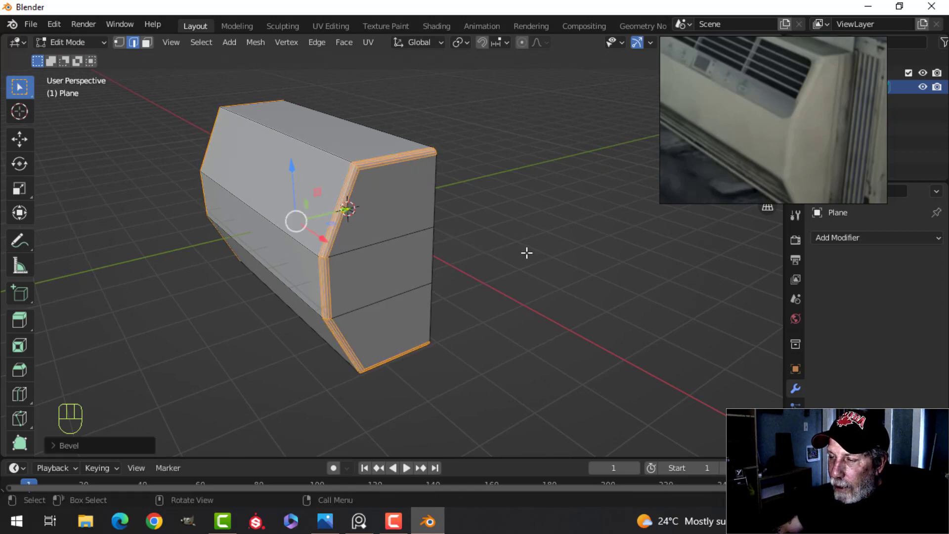
Step: Select the three back faces of the housing and delete them
middle_drag(526, 254, 411, 233)
key(alt+a)
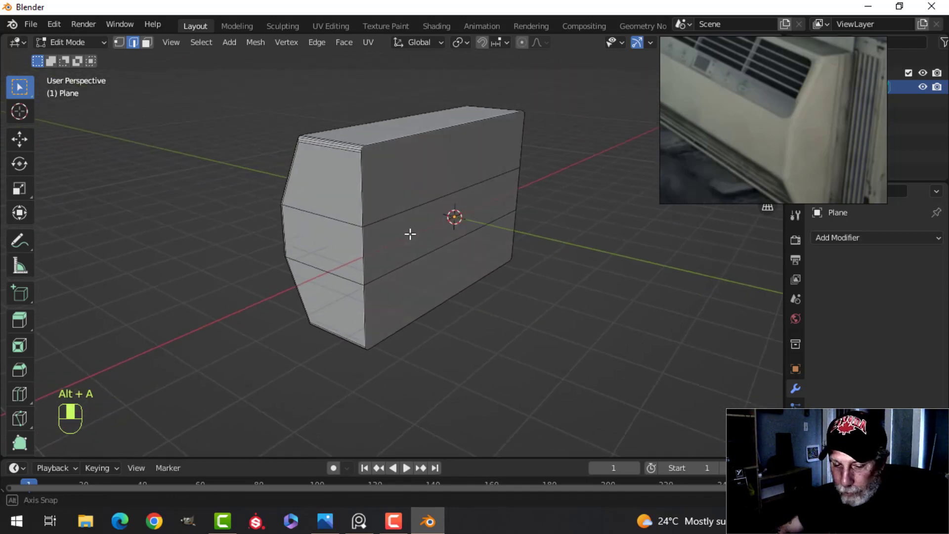
key(3)
key(c)
click(413, 267)
key(Escape)
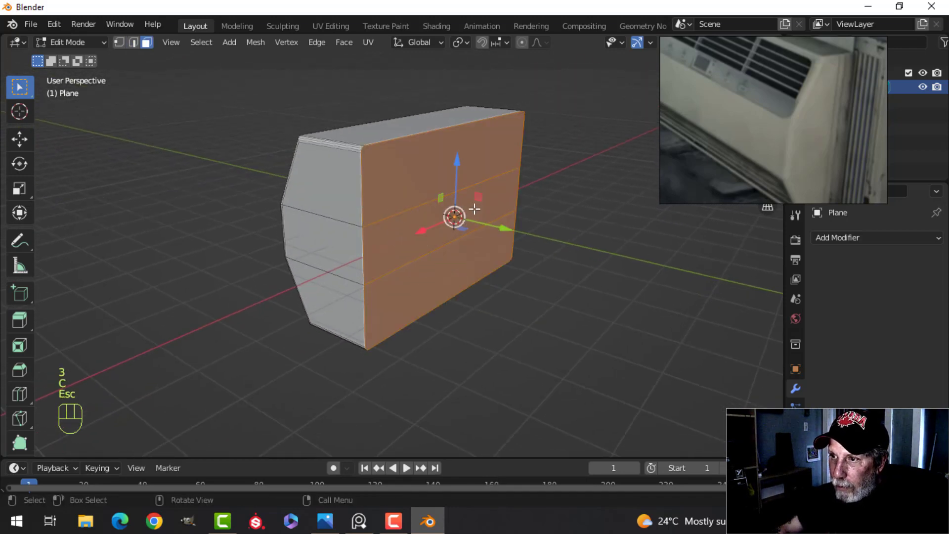
key(x)
click(446, 241)
Step: Bevel the housing's long front edges along the top and underside about 0.12 m with 4 segments
middle_drag(446, 241, 380, 188)
scroll(424, 223, down, 1)
key(2)
middle_drag(434, 276, 404, 197)
alt+shift+click(372, 303)
middle_drag(441, 234, 469, 300)
middle_drag(497, 268, 488, 278)
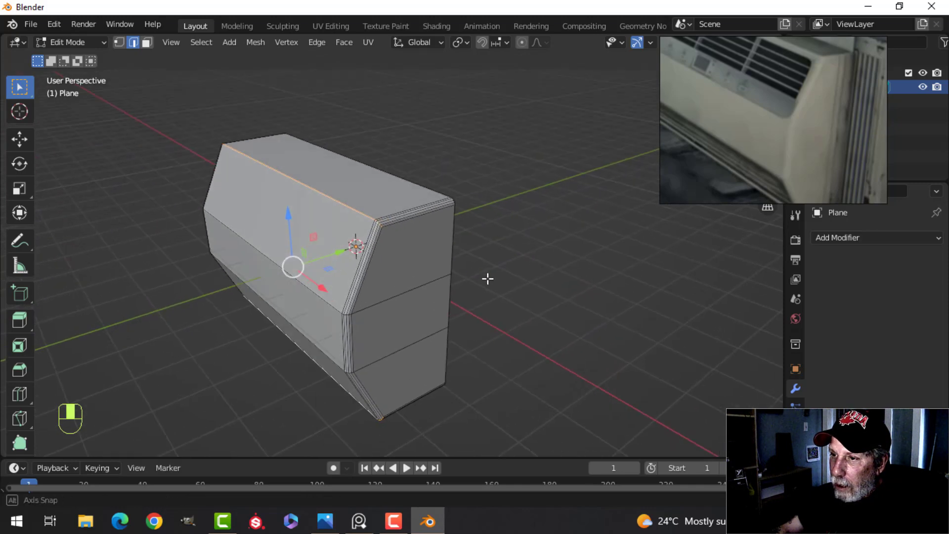
key(ctrl+b)
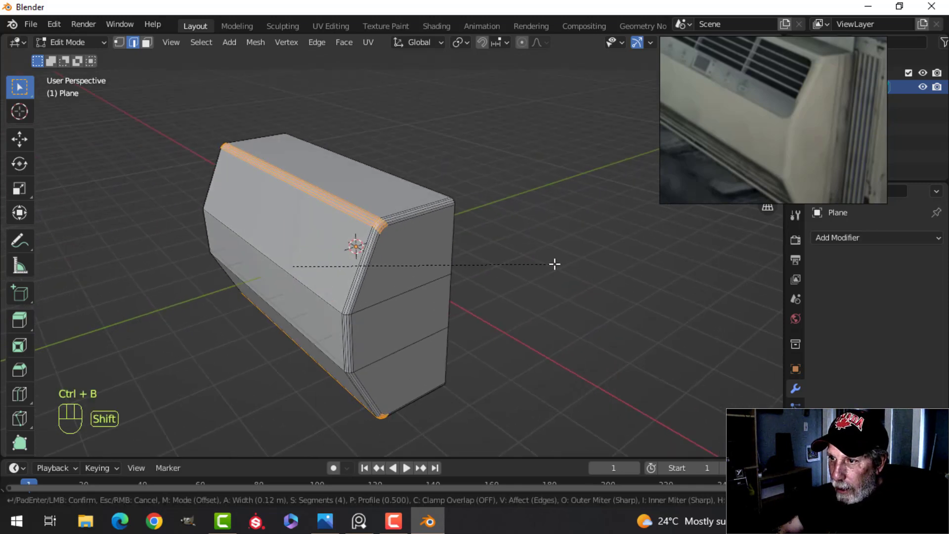
click(555, 262)
Step: Bevel the two horizontal edge loops around the housing's middle band about 0.08 m with 4 segments
key(alt+a)
alt+shift+click(328, 299)
middle_drag(324, 344, 523, 281)
key(ctrl+b)
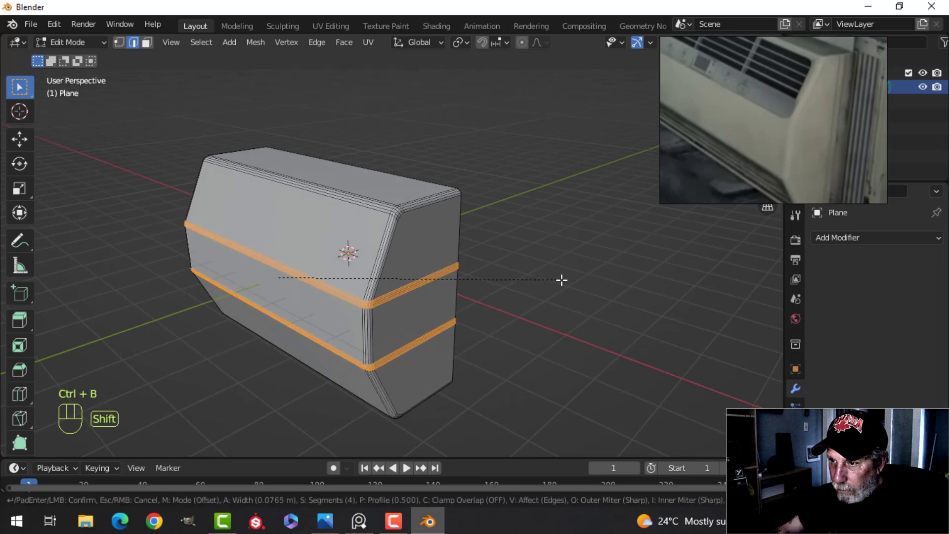
click(561, 280)
Step: Add a centred horizontal loop cut through the housing's middle band, working in the front view
key(Tab)
middle_drag(303, 276, 447, 256)
key(alt+a)
scroll(476, 228, down, 1)
click(360, 275)
scroll(432, 284, up, 2)
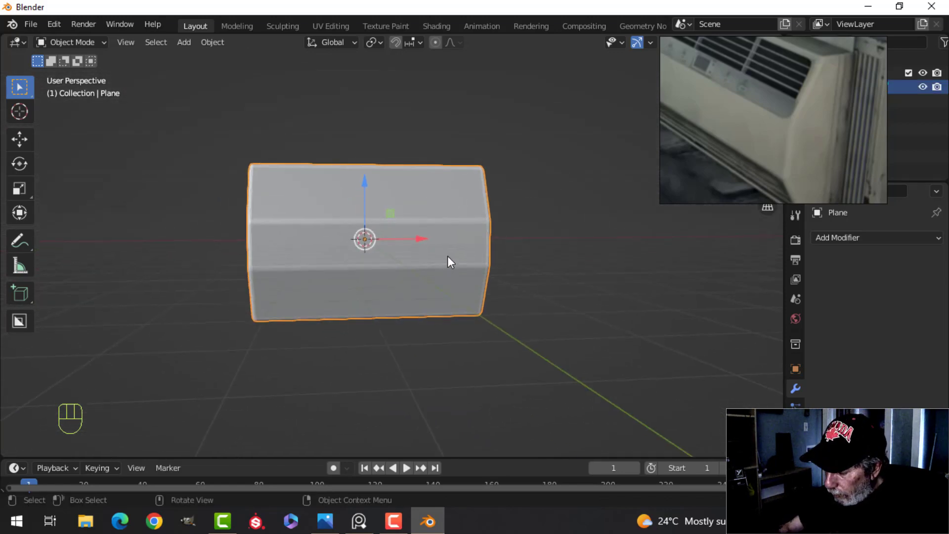
key(KP_1)
key(Tab)
key(alt+a)
key(ctrl+r)
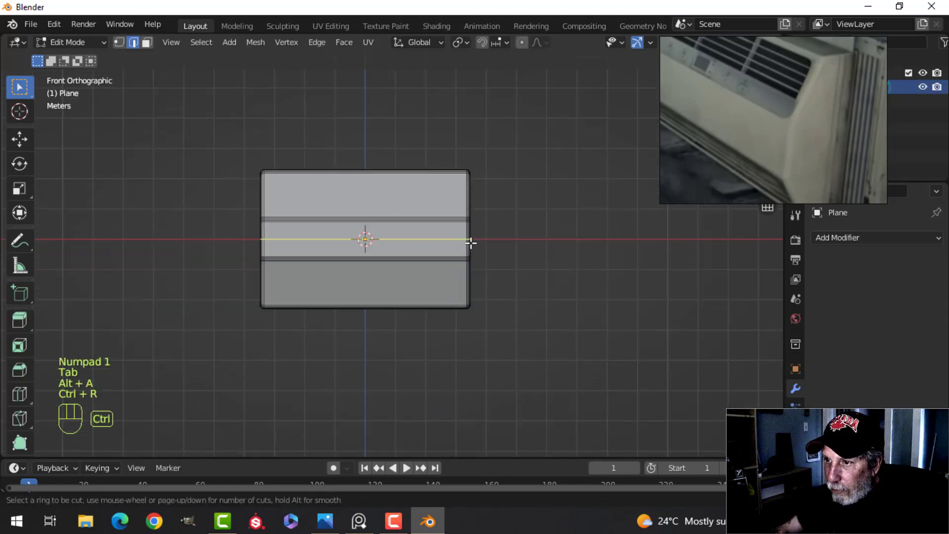
click(471, 242)
right_click(477, 242)
scroll(393, 252, up, 2)
Step: Switch to wireframe shading and delete all vertices of the housing below the centre loop
key(z)
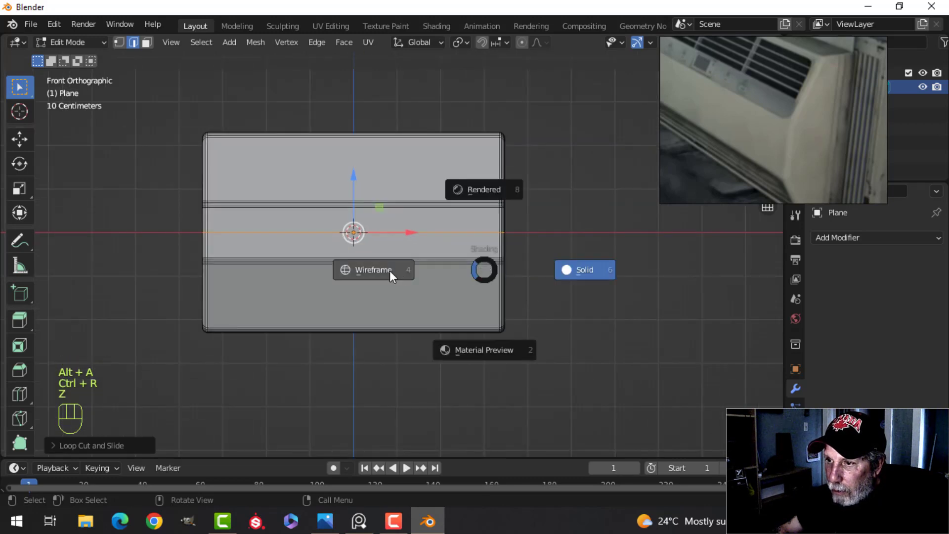
click(390, 270)
key(alt+a)
key(1)
key(b)
drag(487, 362, 111, 246)
key(x)
click(276, 272)
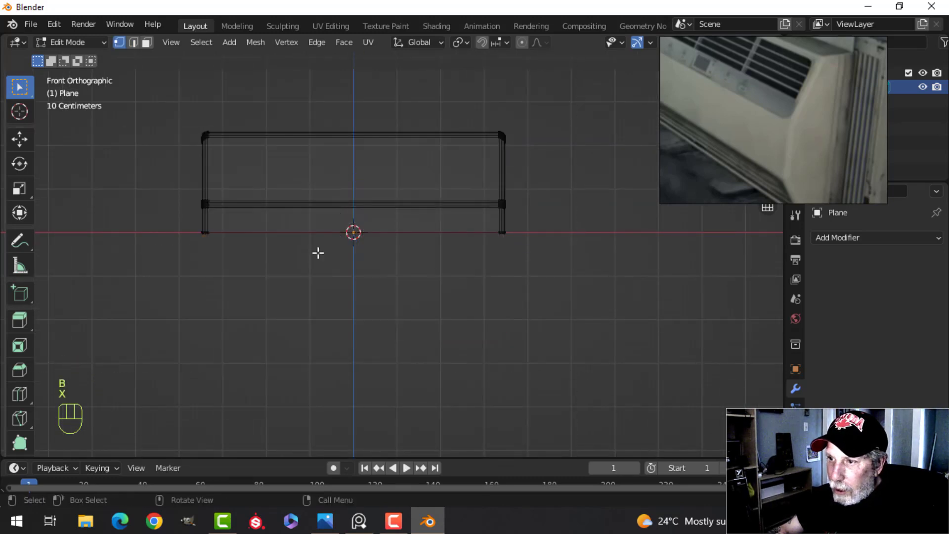
Step: Add a Mirror modifier to the housing and mirror it across the Z axis
click(833, 238)
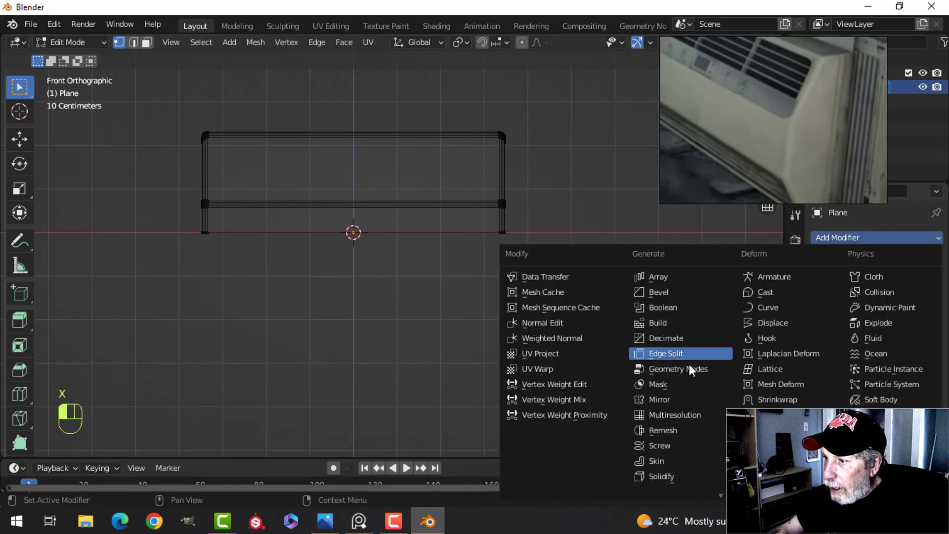
click(688, 399)
click(912, 282)
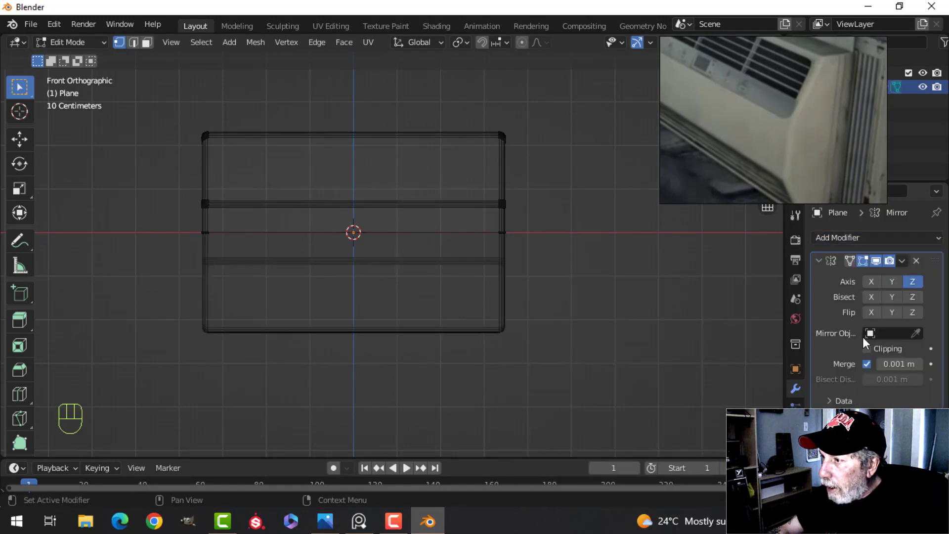
Step: Enable clipping on the housing's Mirror modifier and return the viewport to solid shading
key(z)
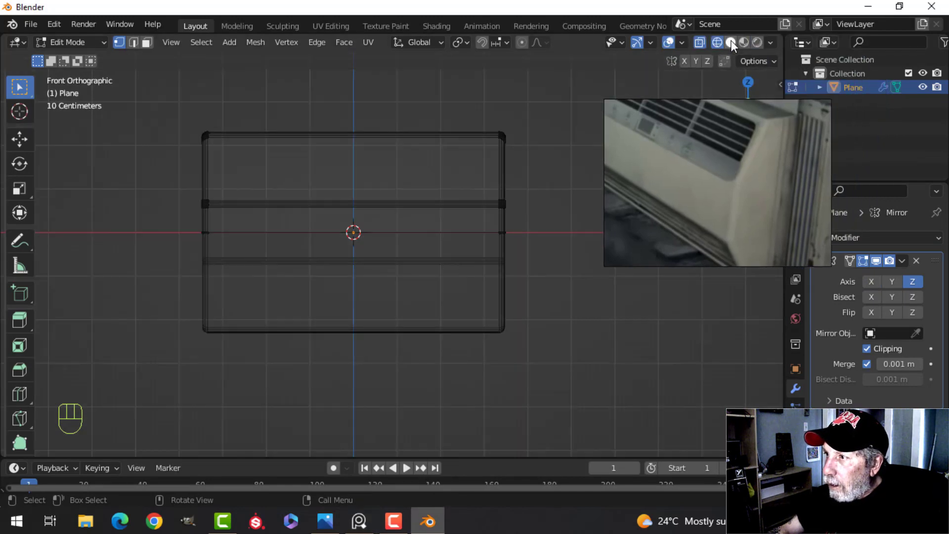
click(731, 42)
scroll(525, 227, down, 3)
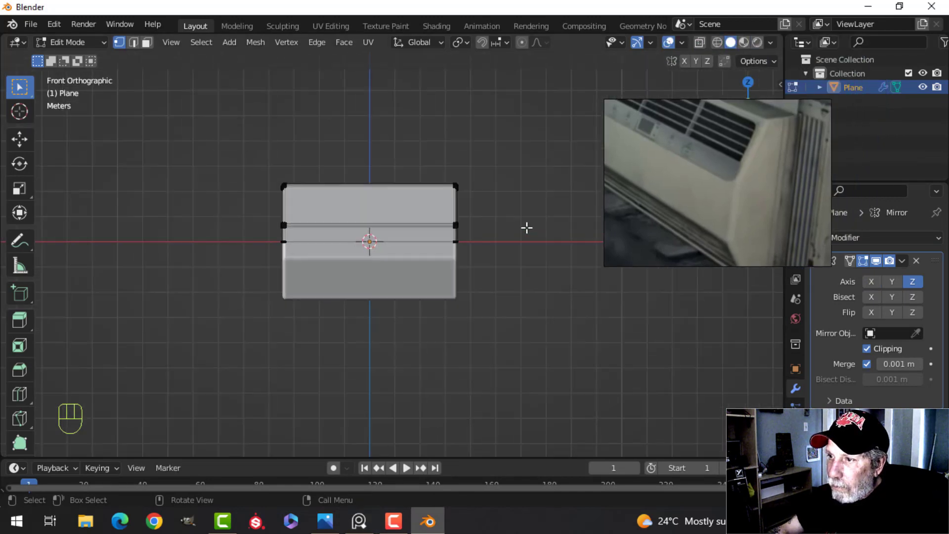
mouse_move(526, 226)
middle_down()
mouse_move(428, 275)
mouse_move(494, 240)
mouse_move(490, 248)
middle_up()
scroll(427, 274, up, 3)
Step: Examine the whole mirrored housing in Object Mode
key(Tab)
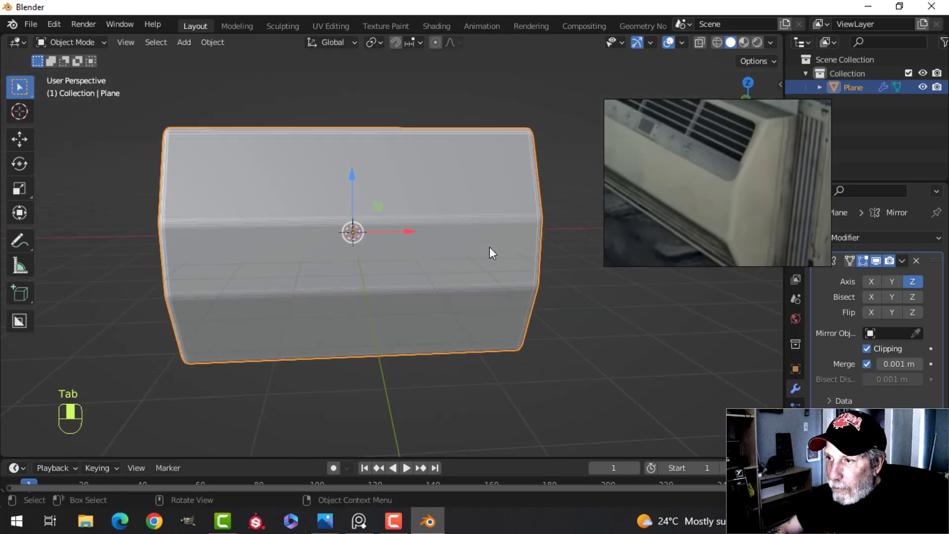
scroll(445, 252, down, 3)
key(alt+a)
middle_drag(386, 256, 435, 257)
scroll(446, 261, up, 2)
click(429, 216)
Step: In Edit Mode, inset the housing's large upper sloped front face by about 0.15 m
key(Tab)
middle_drag(519, 222, 490, 250)
key(alt+a)
scroll(483, 254, down, 2)
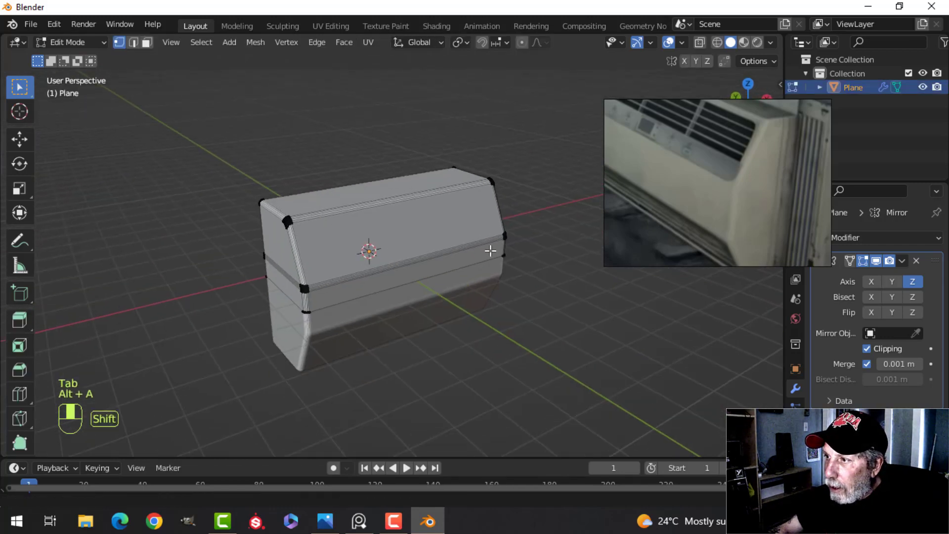
drag(722, 133, 760, 176)
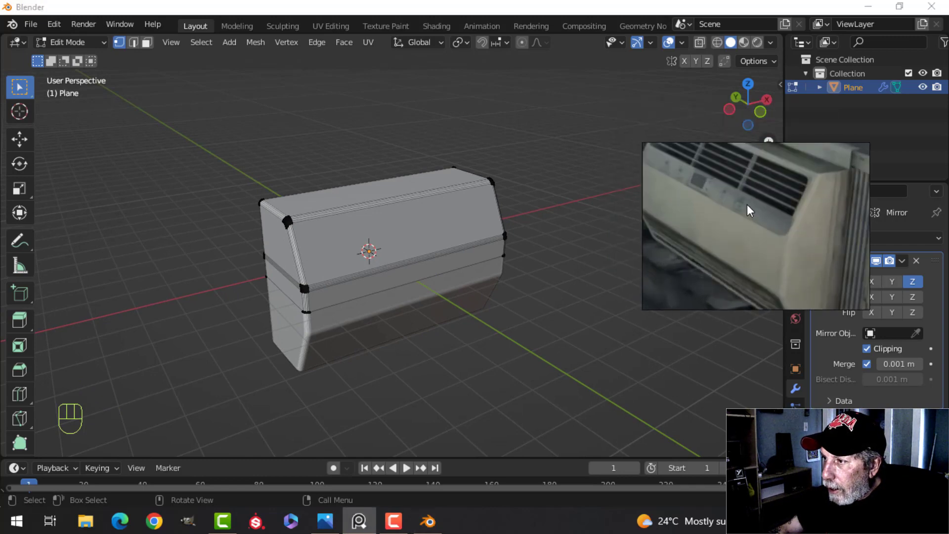
mouse_move(467, 228)
middle_down()
mouse_move(475, 221)
mouse_move(455, 218)
middle_up()
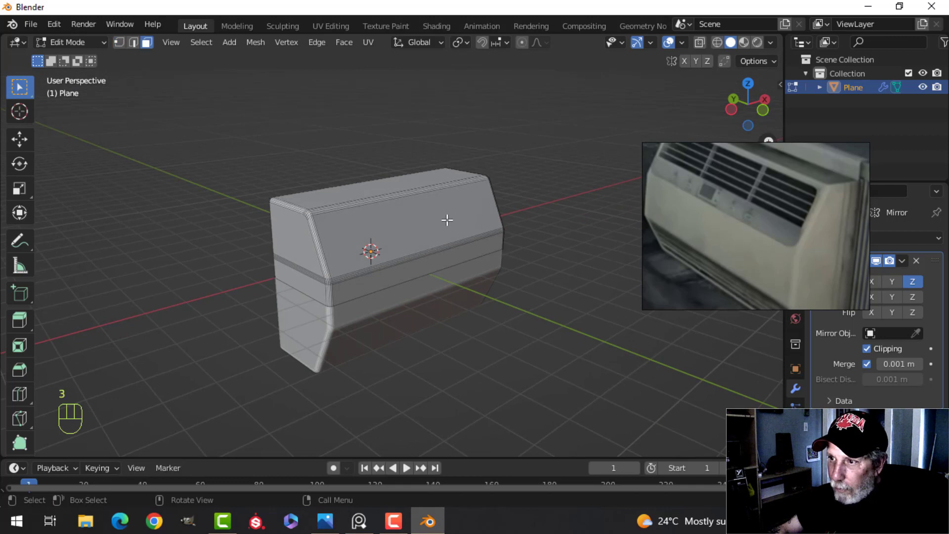
middle_drag(513, 202, 489, 219)
click(480, 213)
scroll(504, 213, up, 4)
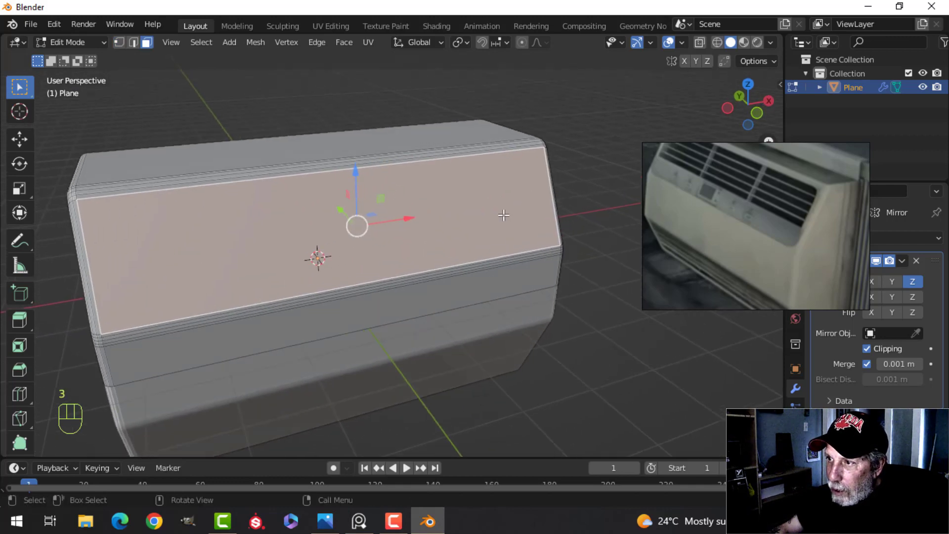
key(i)
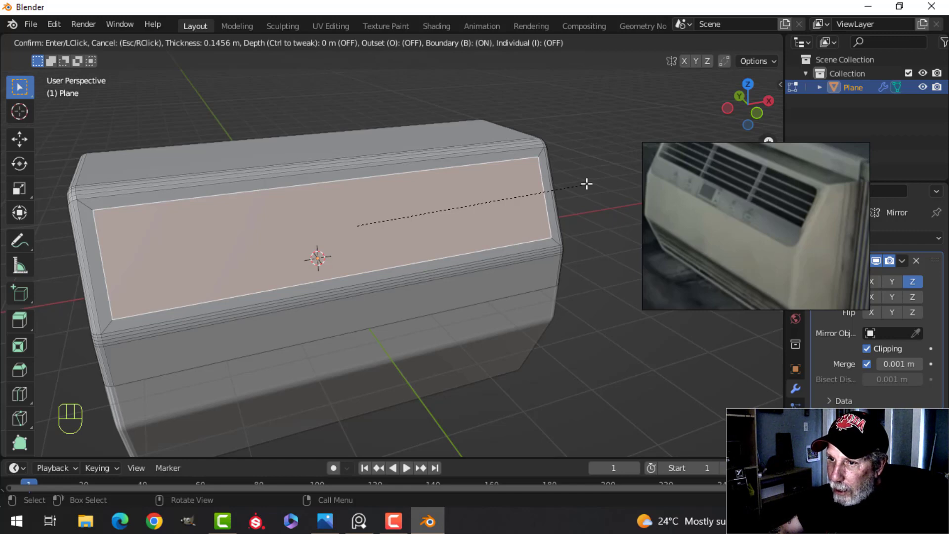
click(587, 184)
Step: Extrude the inset front face about 0.30 m inward along its normal to form a recess
middle_drag(587, 184, 572, 196)
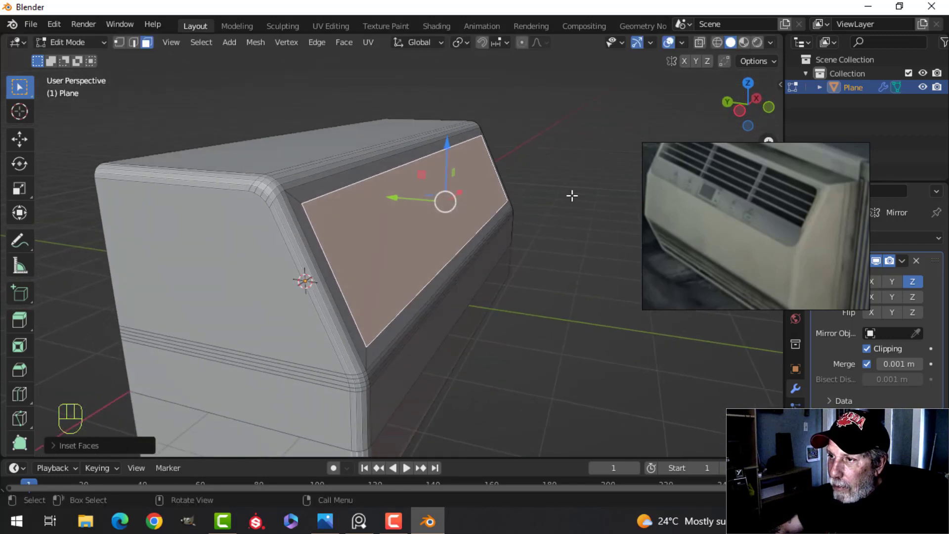
key(e)
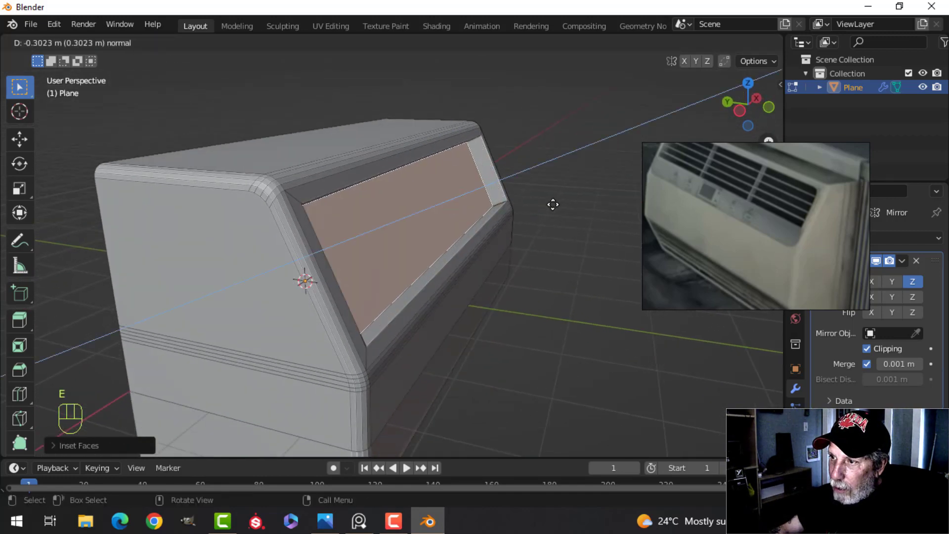
click(553, 204)
middle_drag(553, 205, 496, 195)
scroll(466, 201, up, 2)
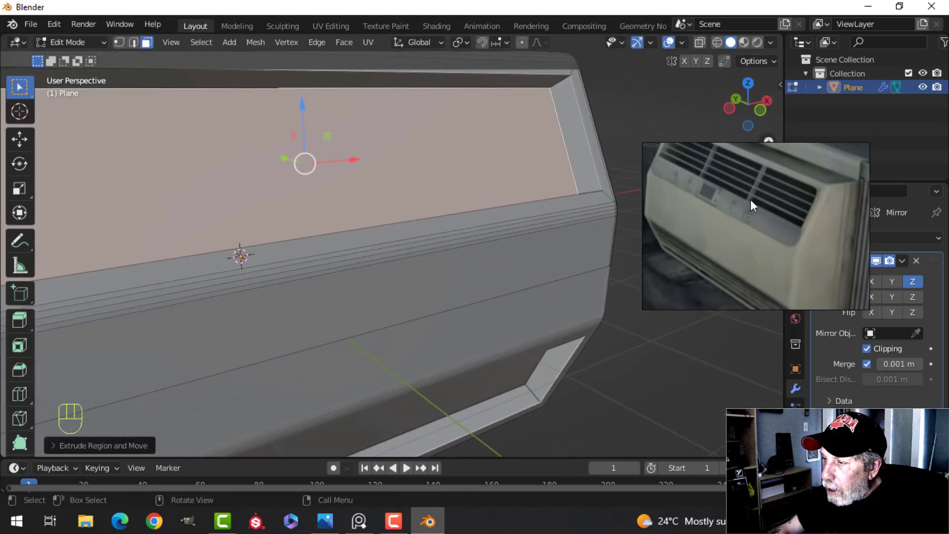
scroll(440, 161, down, 4)
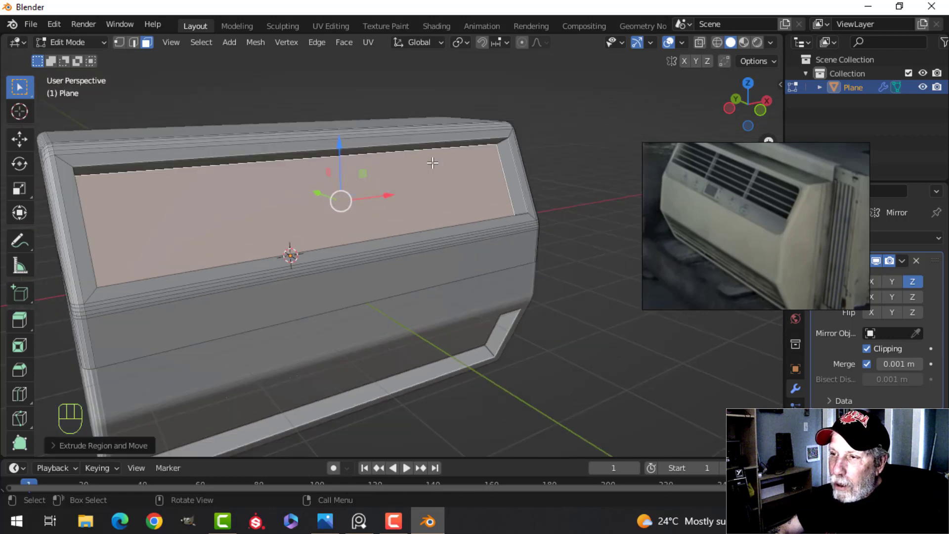
Step: Duplicate the recess's back face and move the copy outward in front of the housing along its normal, using the Normal orientation
middle_drag(432, 163, 475, 159)
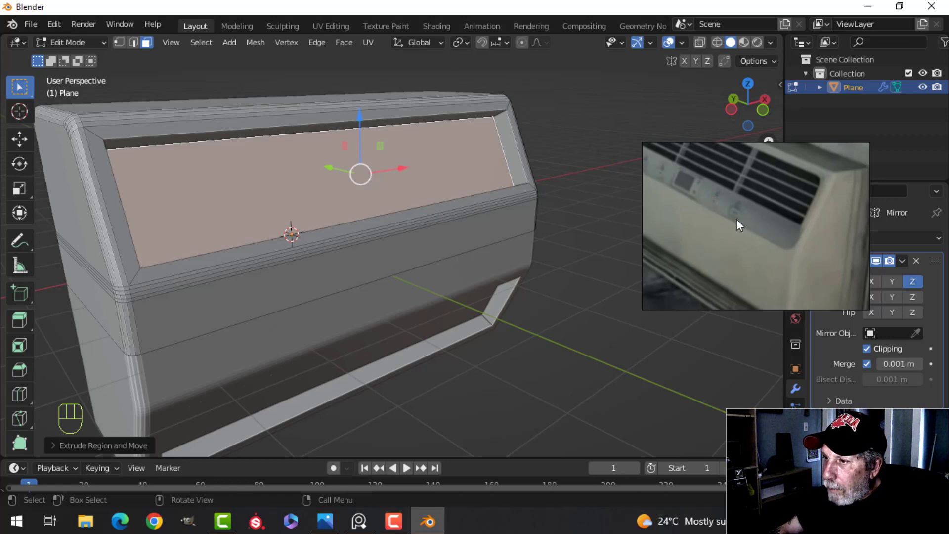
scroll(476, 166, down, 3)
mouse_move(476, 166)
middle_down()
mouse_move(518, 173)
mouse_move(494, 165)
middle_up()
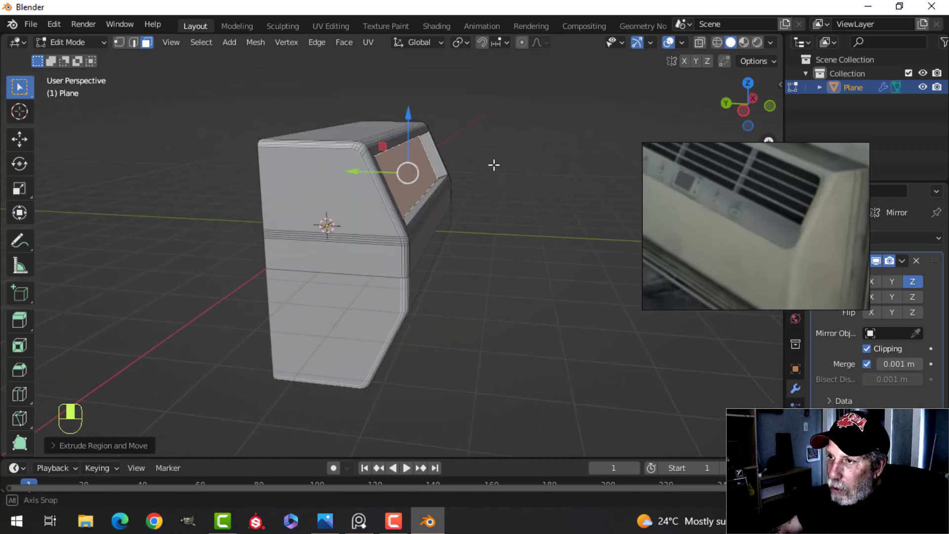
key(shift+d)
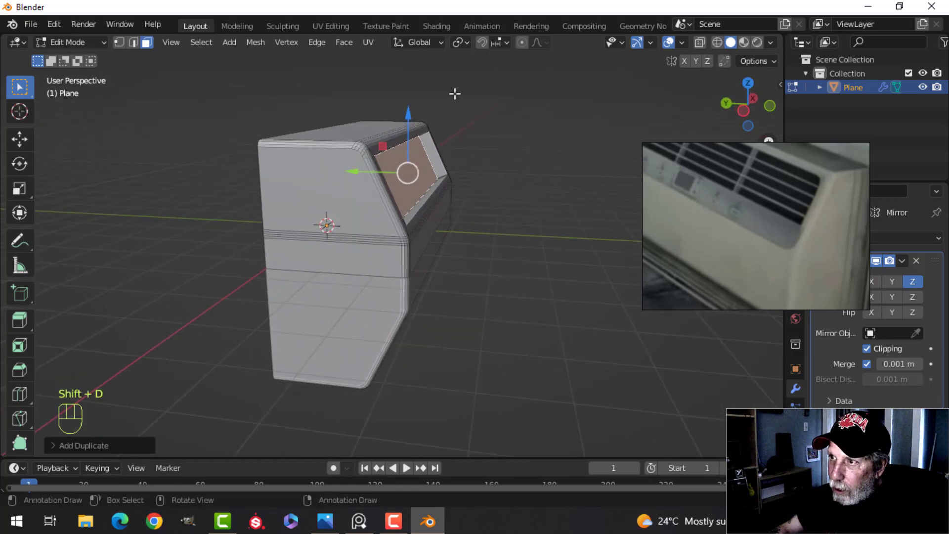
click(429, 42)
click(402, 113)
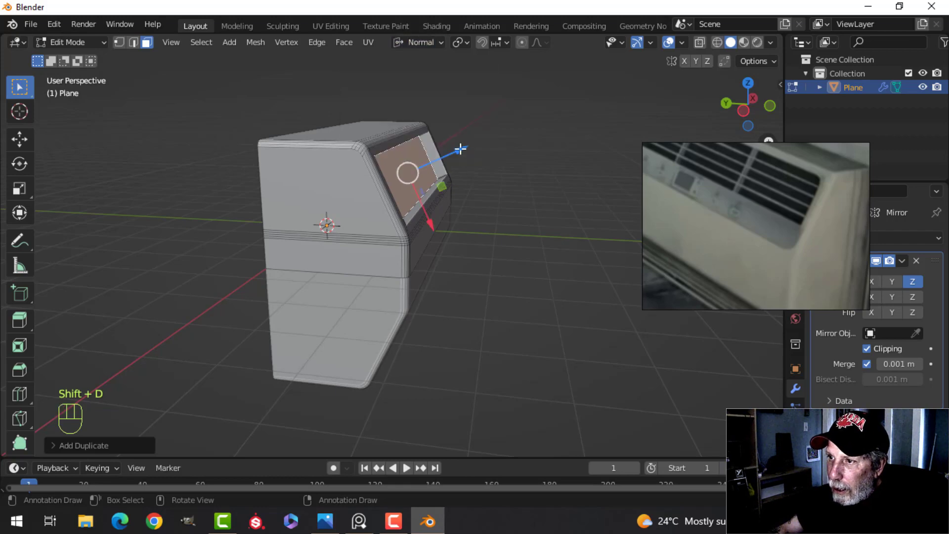
drag(459, 148, 505, 142)
Step: Separate the duplicated face into its own object and hide it in Object Mode
key(p)
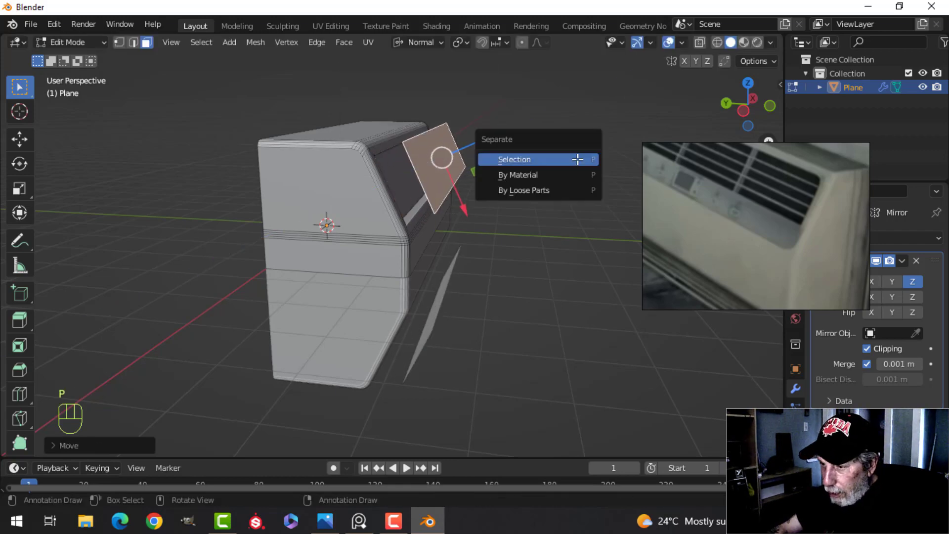
click(577, 159)
key(Tab)
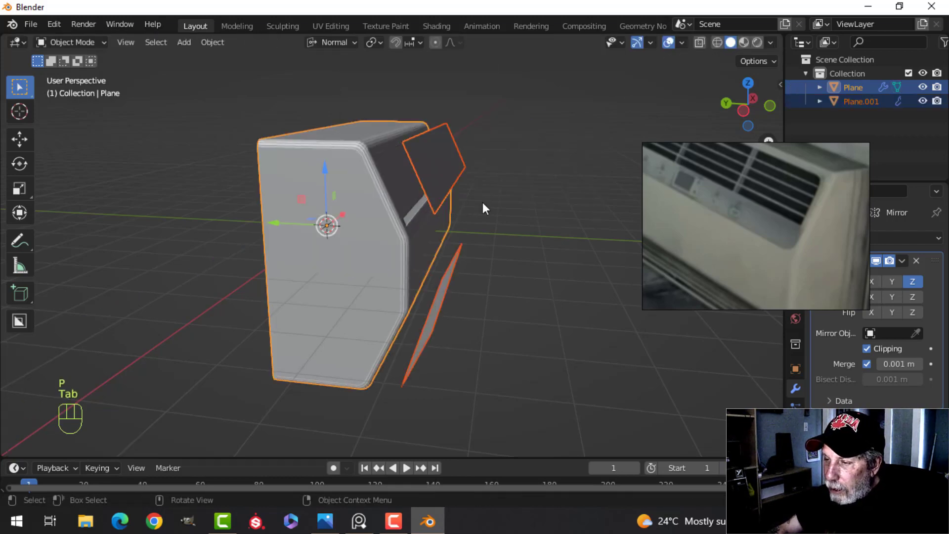
click(435, 173)
key(h)
Step: Reopen the housing for edge editing around the recess and restore the Global transform orientation
middle_drag(508, 183, 444, 183)
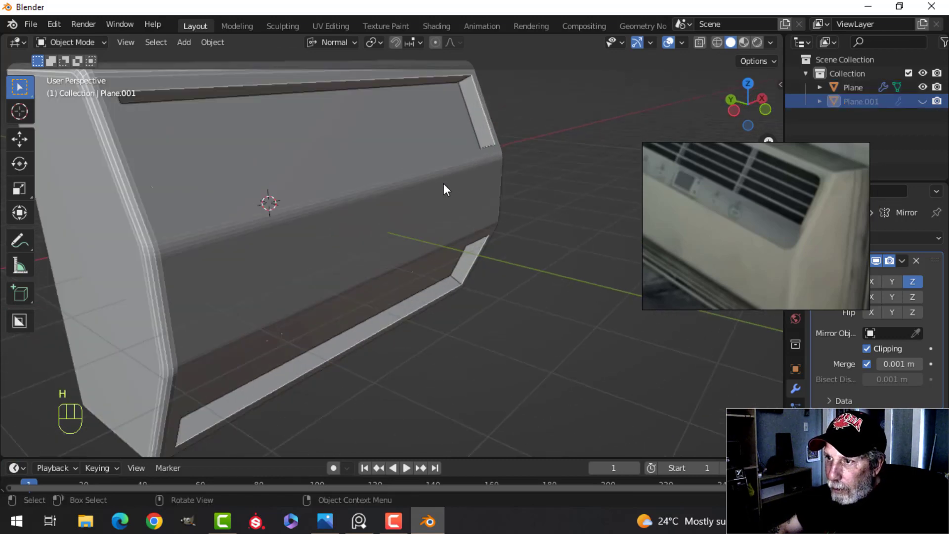
shift+middle_drag(436, 128, 430, 171)
click(431, 171)
key(Tab)
middle_drag(541, 164, 492, 149)
scroll(460, 151, up, 2)
key(2)
click(493, 97)
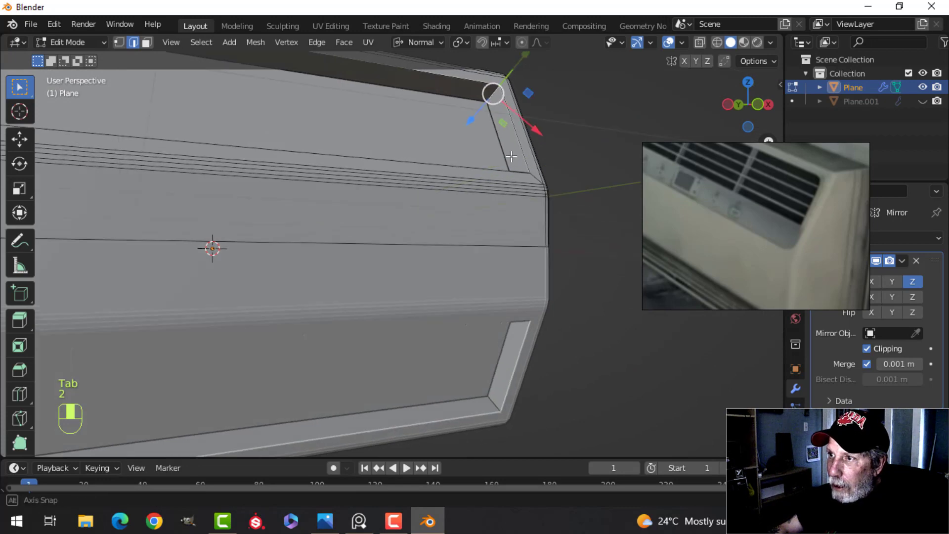
middle_drag(493, 97, 520, 228)
click(419, 43)
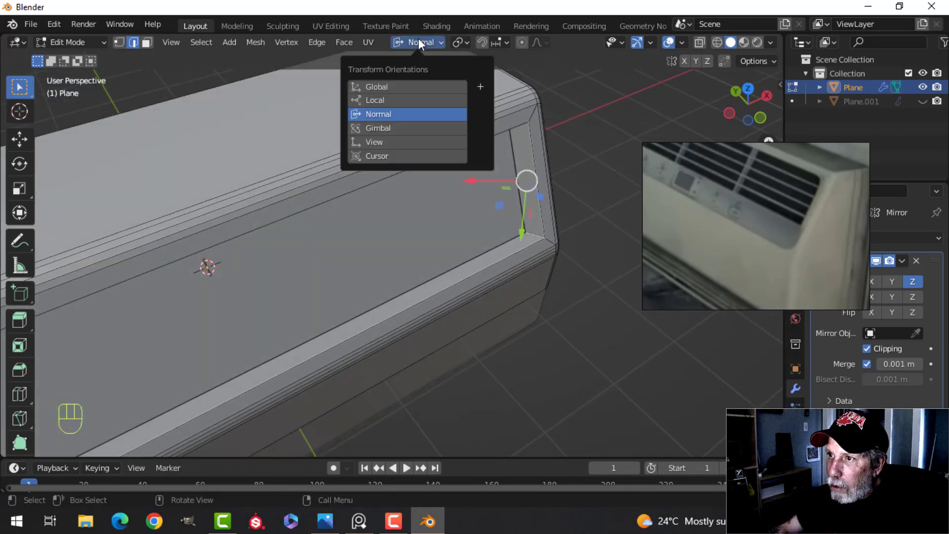
click(402, 87)
Step: Bevel the recess's inner corner edges about 0.11 m with 4 segments
middle_drag(559, 191, 298, 182)
shift+middle_drag(297, 182, 318, 123)
scroll(350, 186, up, 3)
shift+middle_drag(318, 124, 274, 233)
shift+click(217, 296)
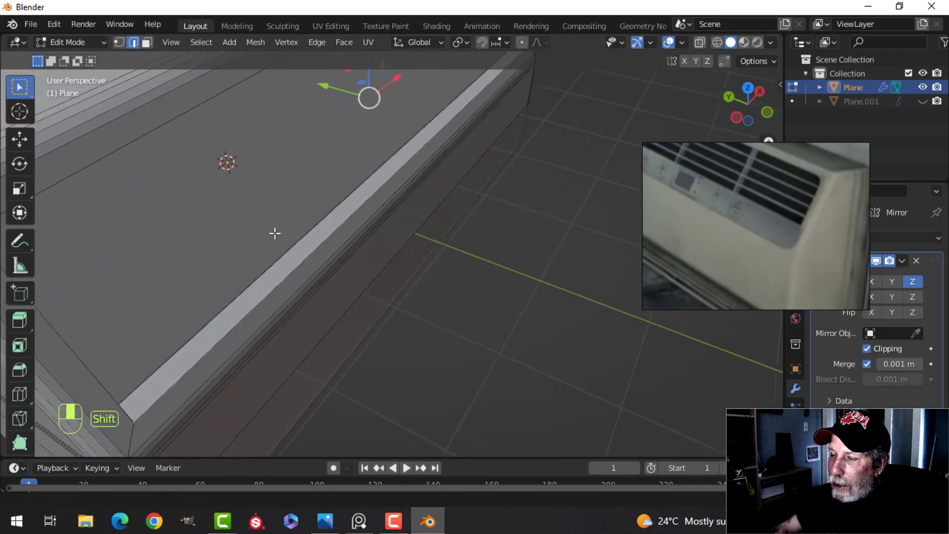
scroll(346, 208, down, 2)
middle_drag(429, 167, 441, 237)
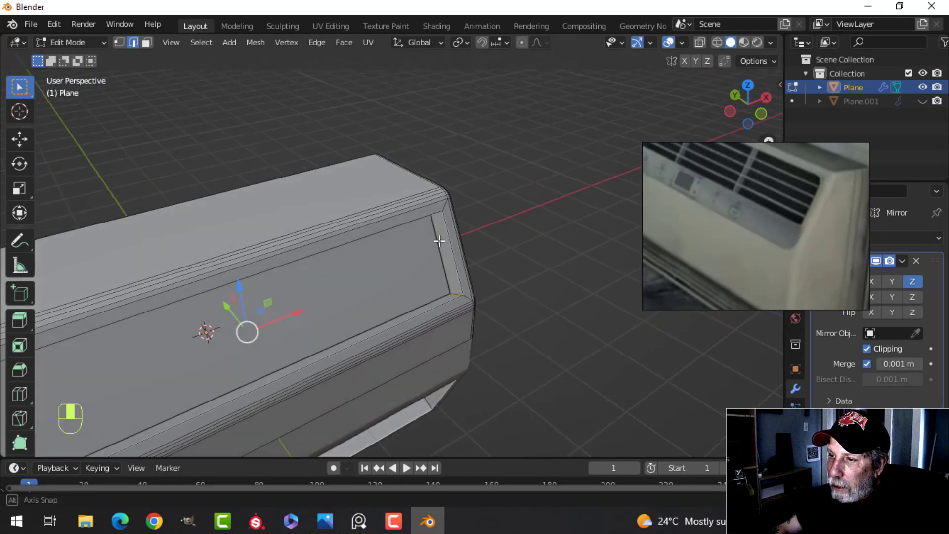
scroll(455, 296, up, 2)
middle_drag(456, 295, 452, 243)
shift+middle_drag(452, 243, 497, 104)
middle_drag(499, 158, 391, 248)
scroll(461, 239, up, 1)
key(ctrl+b)
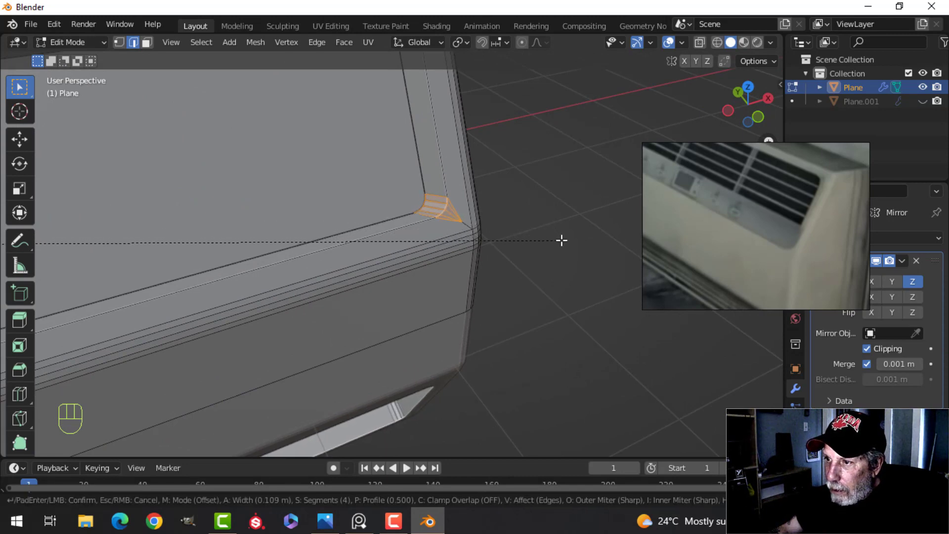
click(559, 240)
key(alt+a)
scroll(512, 224, down, 4)
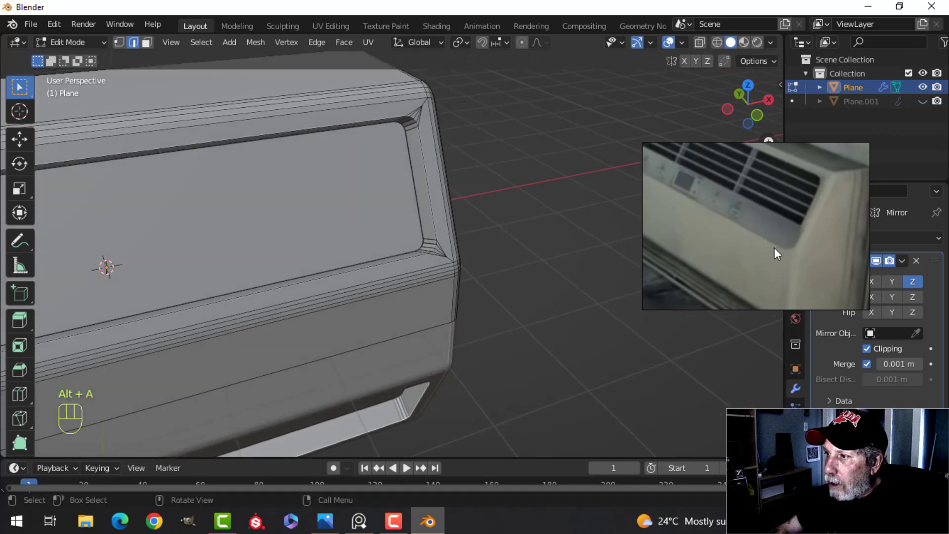
Step: Bevel the edge loop around the recess's outer rim with 4 segments
middle_drag(511, 258, 464, 251)
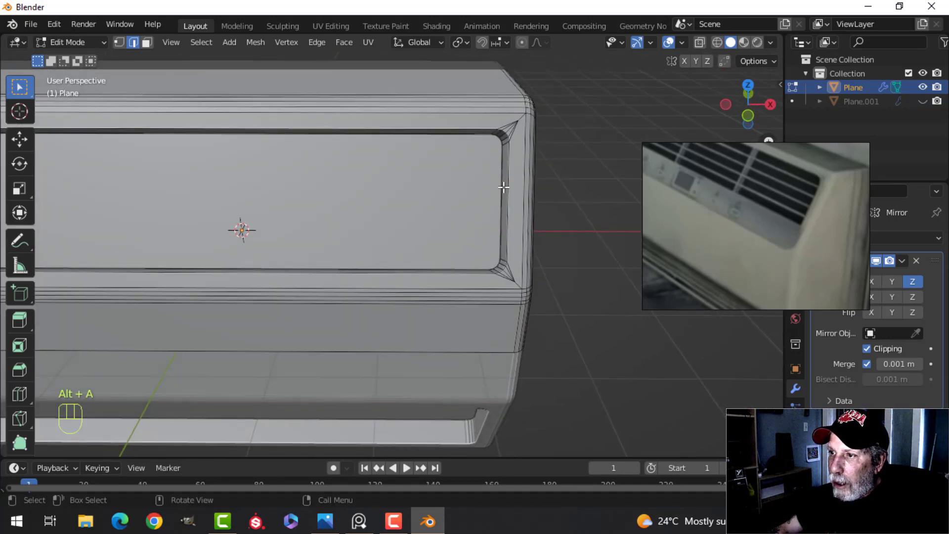
alt+shift+click(514, 163)
middle_drag(513, 164, 383, 196)
middle_drag(295, 214, 352, 191)
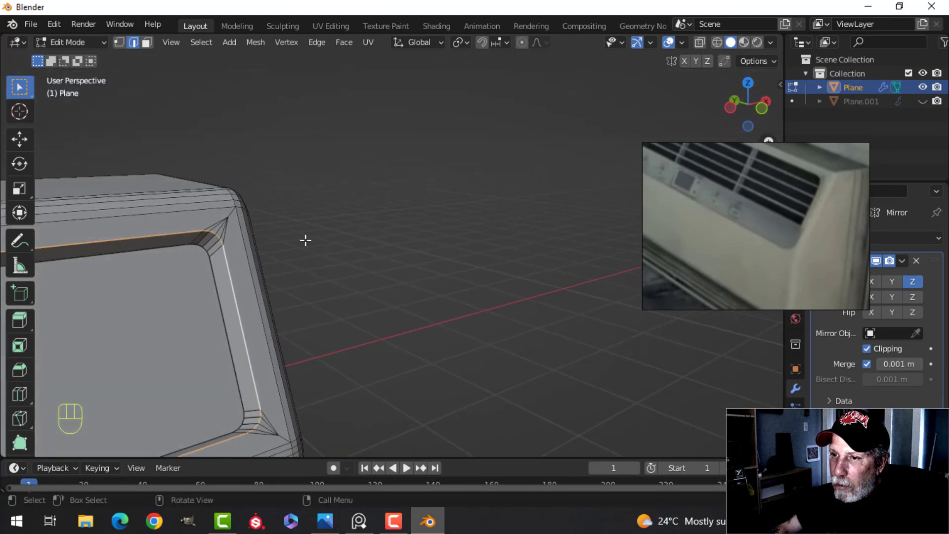
scroll(305, 239, up, 2)
shift+middle_drag(305, 239, 411, 241)
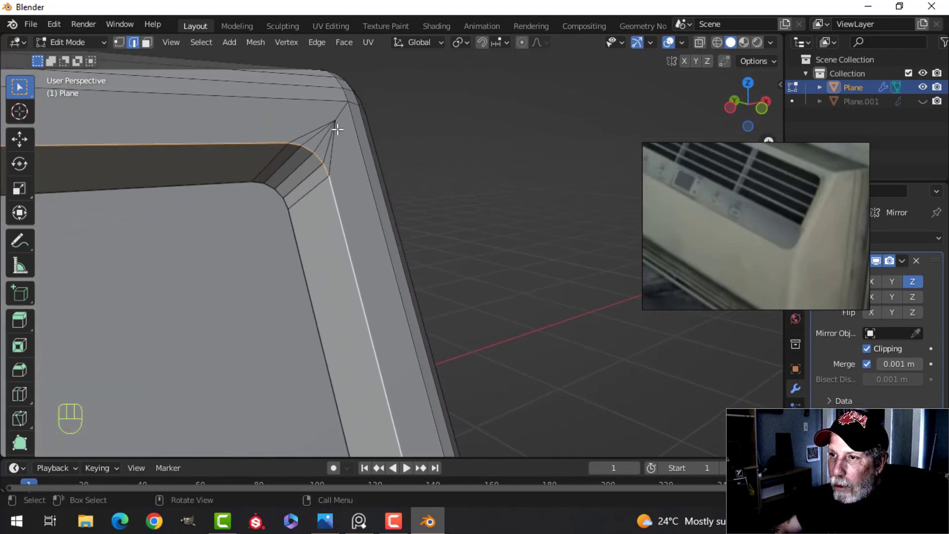
key(ctrl+b)
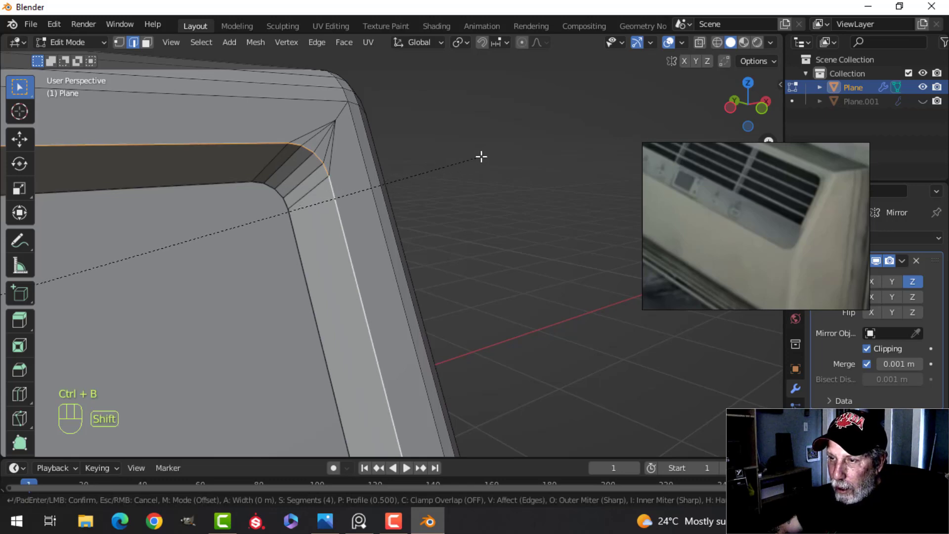
click(387, 185)
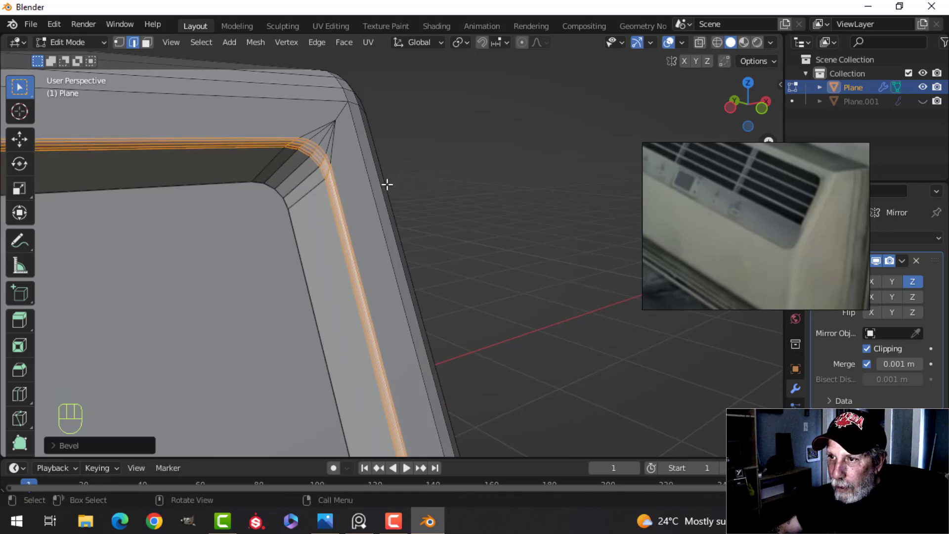
Step: Examine the rounded recess and its rim on the housing in Object Mode from several angles
key(Tab)
scroll(370, 227, down, 5)
key(alt+a)
shift+middle_drag(379, 239, 477, 253)
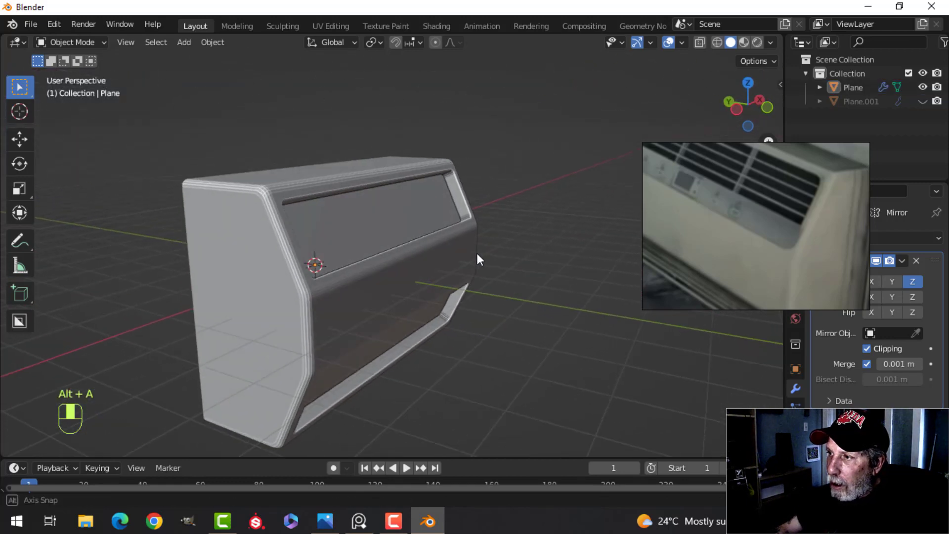
scroll(471, 246, up, 3)
scroll(316, 220, down, 4)
middle_drag(315, 220, 420, 219)
scroll(416, 209, up, 2)
scroll(421, 220, up, 1)
scroll(420, 220, down, 3)
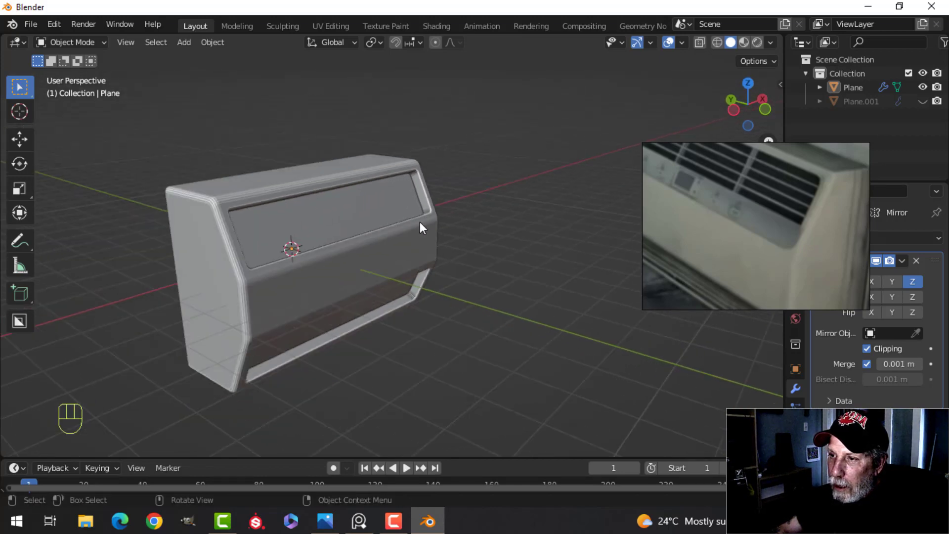
Step: Unhide the separated front panel, open it in Edit Mode and set the transform orientation to Normal
key(alt+h)
key(alt+a)
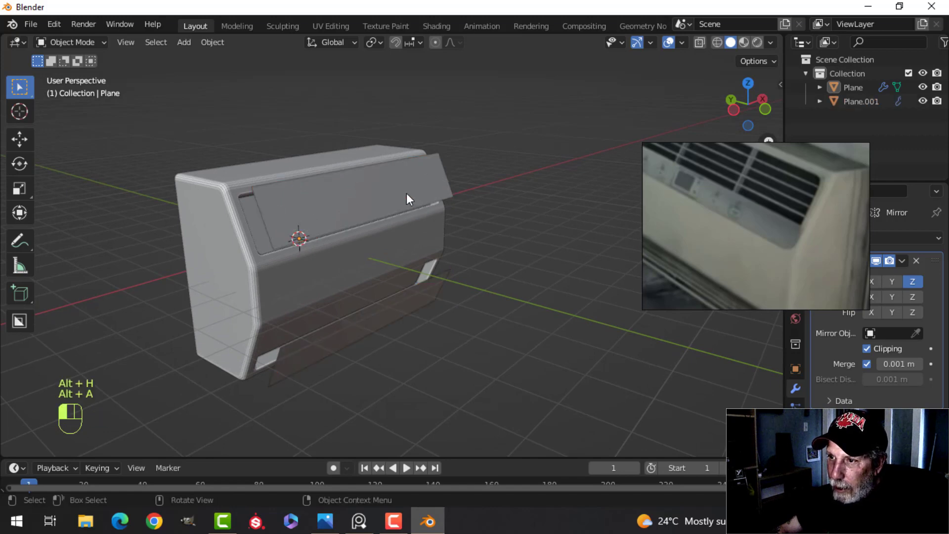
click(406, 195)
key(Tab)
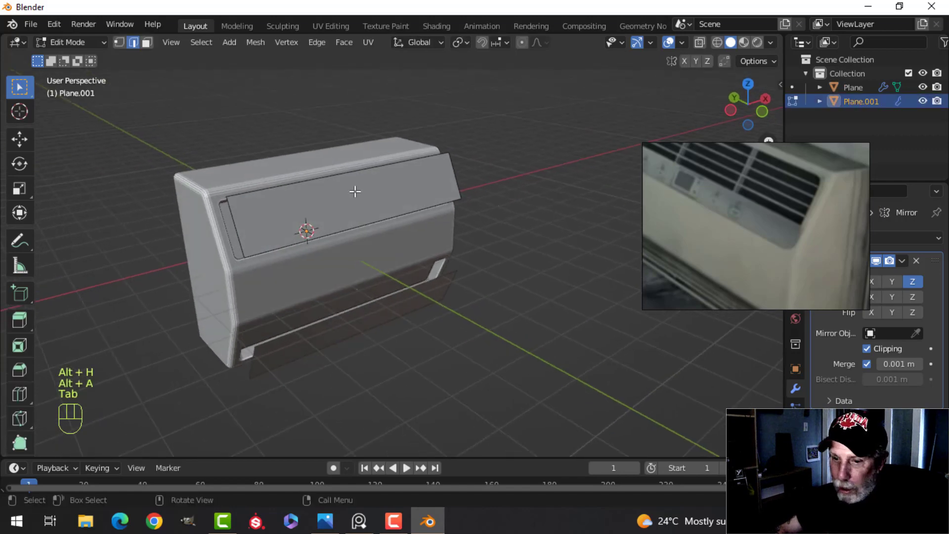
click(419, 45)
click(399, 113)
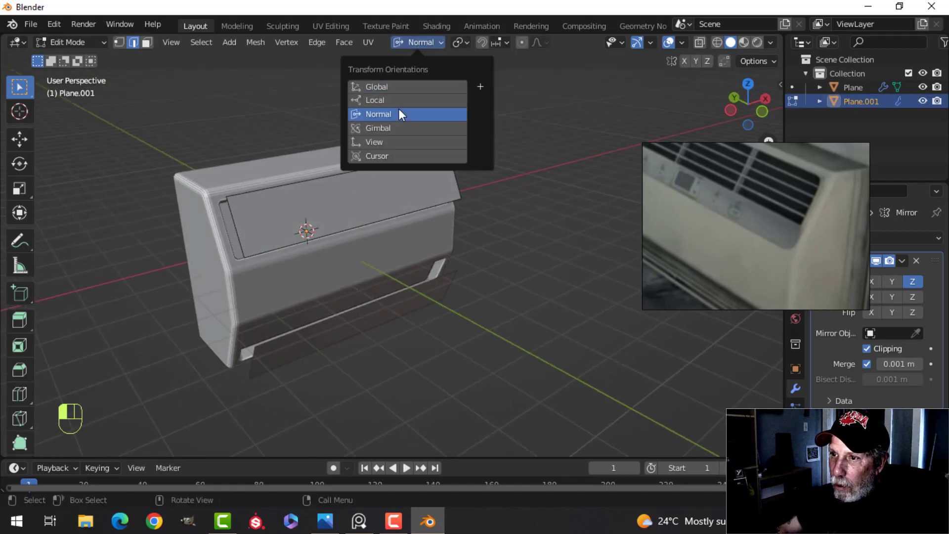
Step: Lower the separated front panel's upper edge along its normal orientation to reduce the panel to a narrow lower strip
click(317, 177)
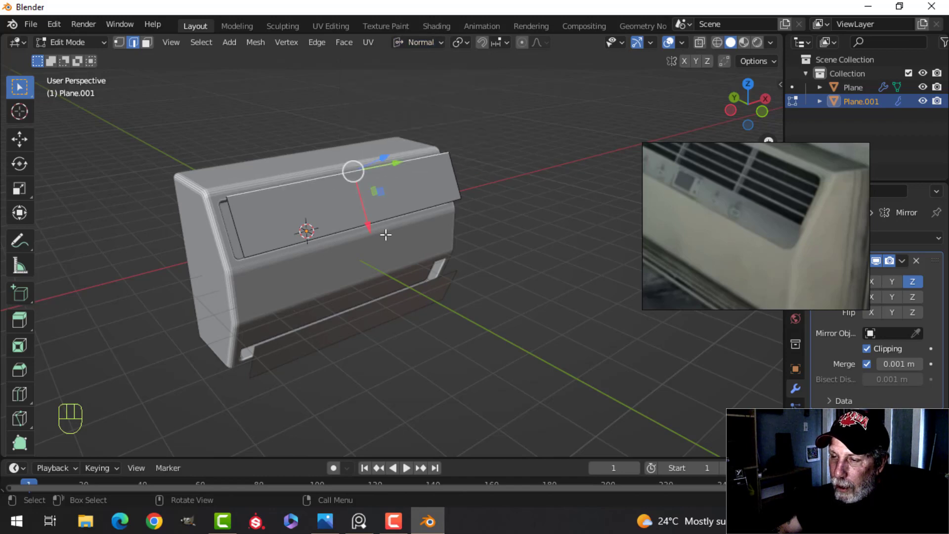
drag(368, 227, 369, 241)
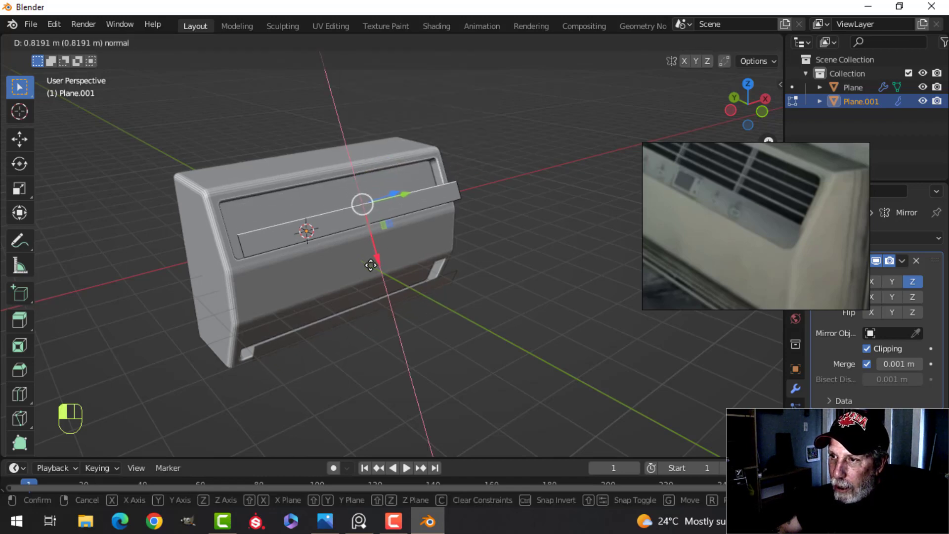
drag(373, 263, 409, 252)
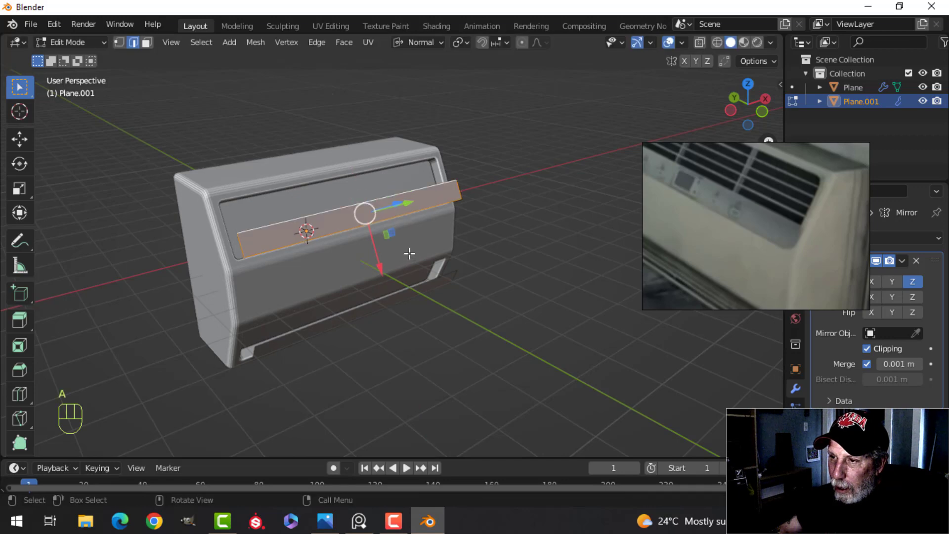
Step: Move the whole panel strip back into the recess, and lower its upper edge slightly further down the slope
middle_drag(409, 252, 487, 222)
drag(462, 176, 437, 192)
middle_drag(475, 198, 399, 229)
scroll(423, 214, up, 3)
shift+middle_drag(462, 212, 439, 246)
middle_drag(390, 206, 461, 247)
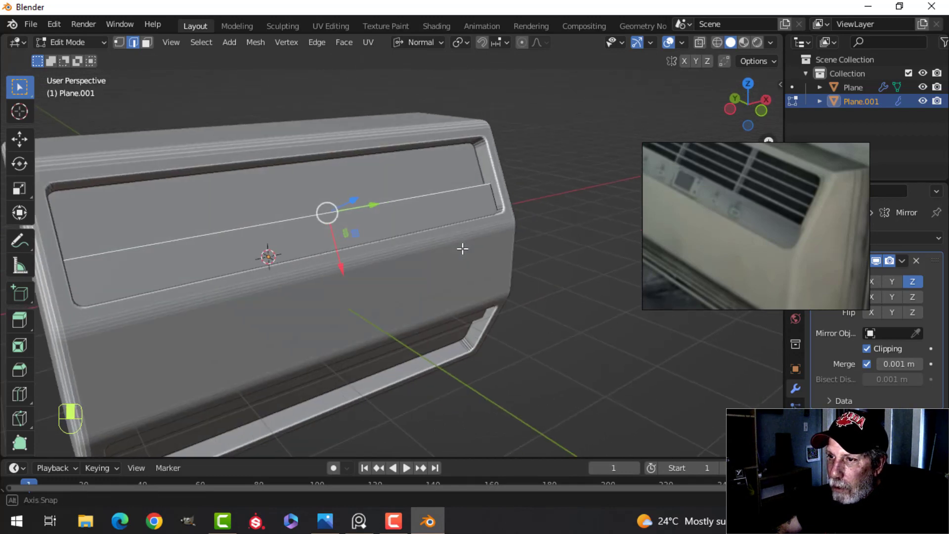
drag(343, 266, 351, 277)
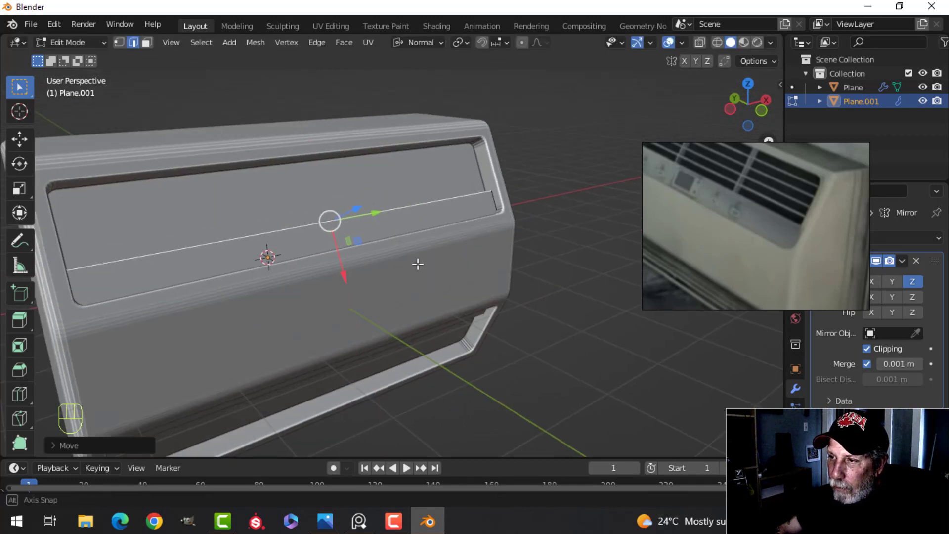
Step: Check the reference photo and move the entire panel strip outward along its normal towards the recess's front rim
middle_drag(417, 262, 459, 270)
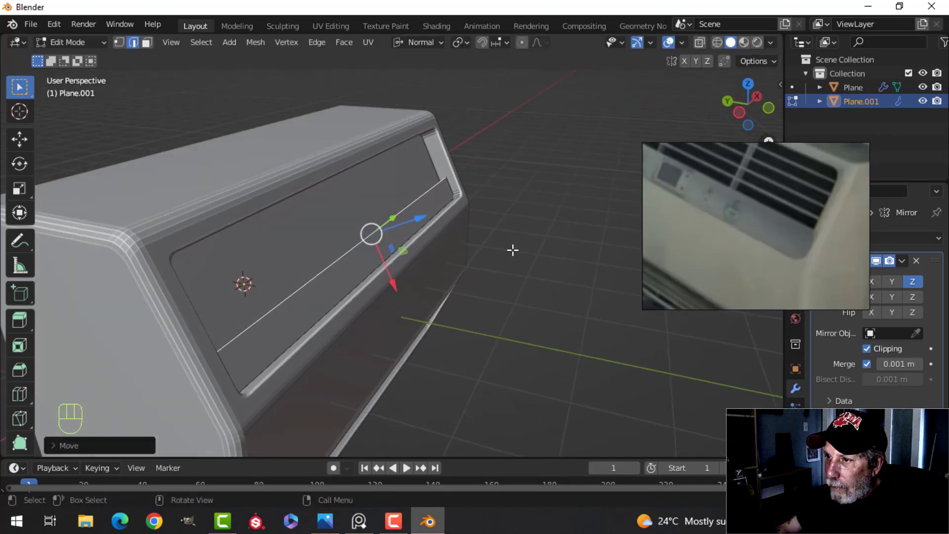
middle_drag(511, 250, 574, 211)
click(775, 250)
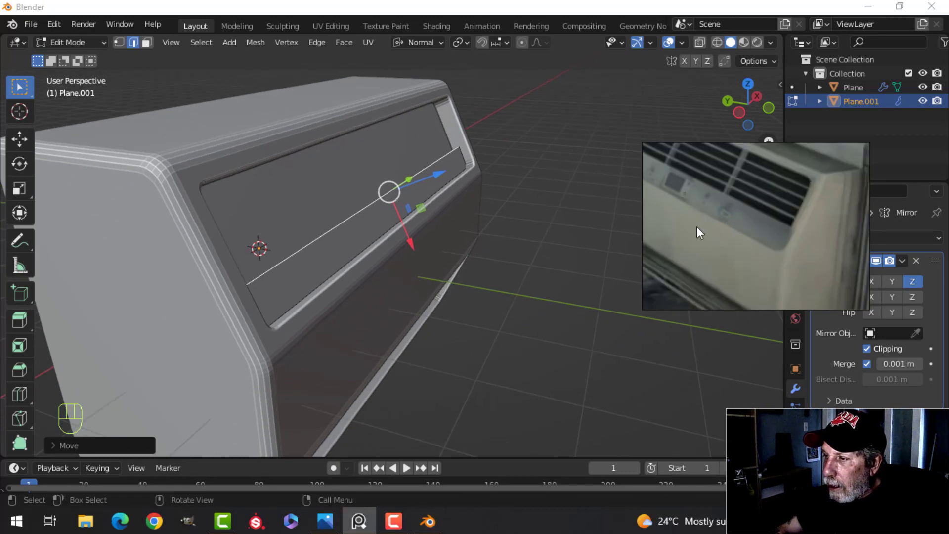
scroll(637, 220, up, 1)
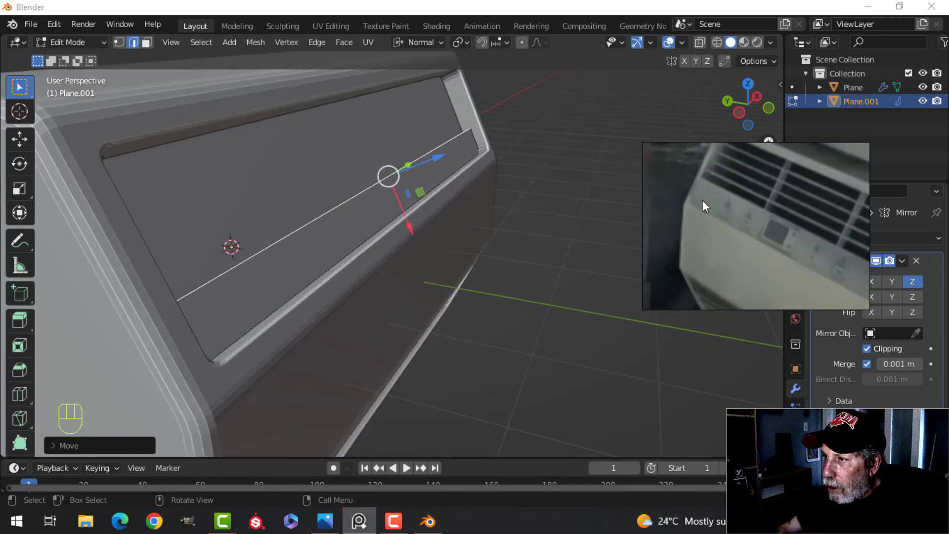
middle_drag(641, 213, 517, 216)
key(a)
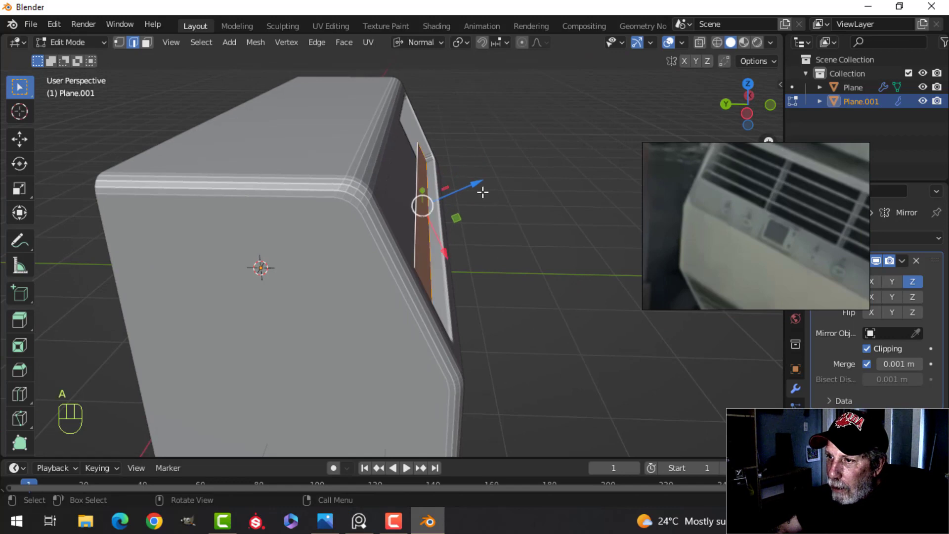
drag(477, 182, 484, 180)
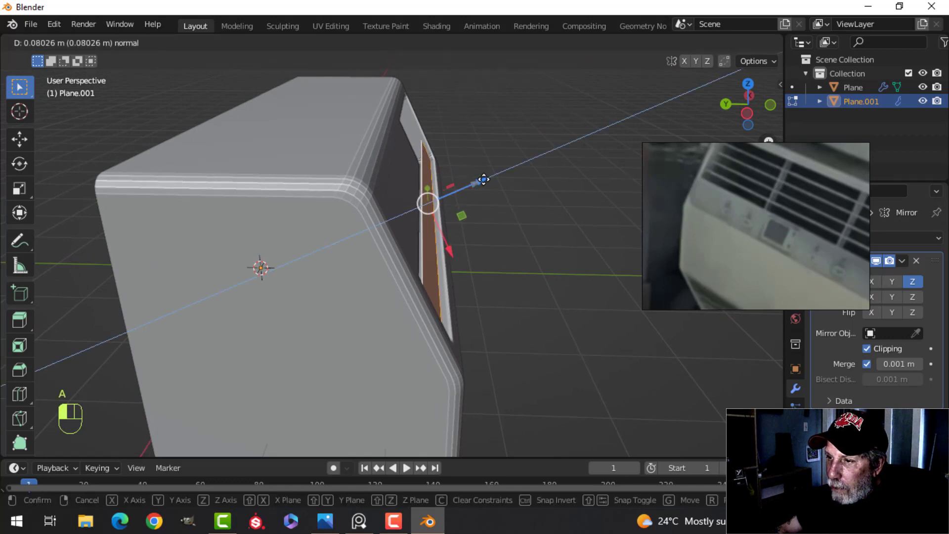
drag(485, 177, 496, 187)
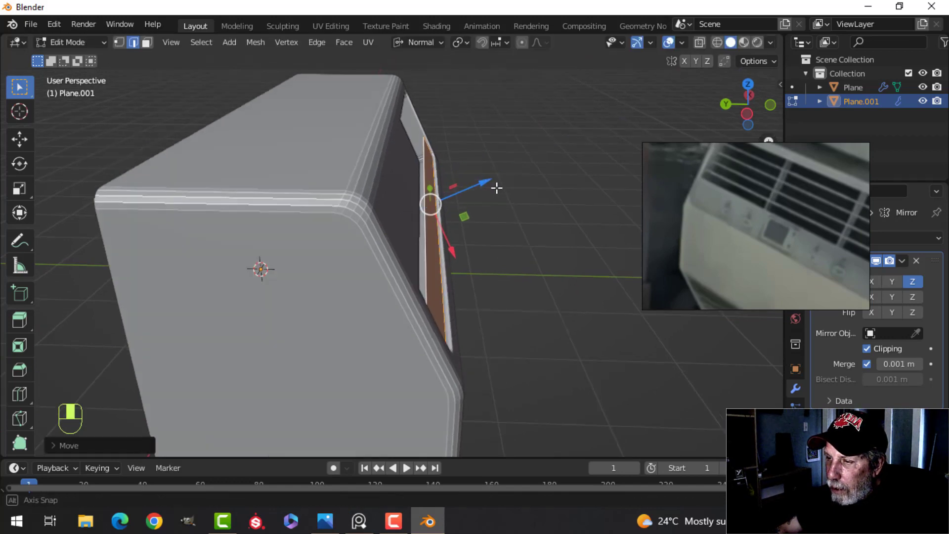
Step: Extrude the panel strip slightly inward for thickness and delete the extruded rear face
mouse_move(496, 186)
middle_down()
mouse_move(462, 188)
mouse_move(489, 187)
middle_up()
scroll(490, 187, up, 3)
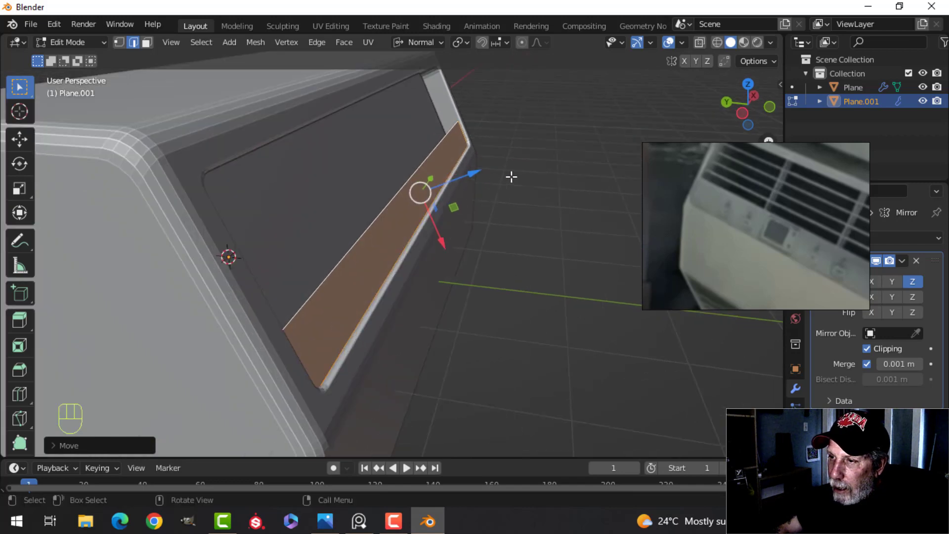
key(e)
click(501, 178)
key(x)
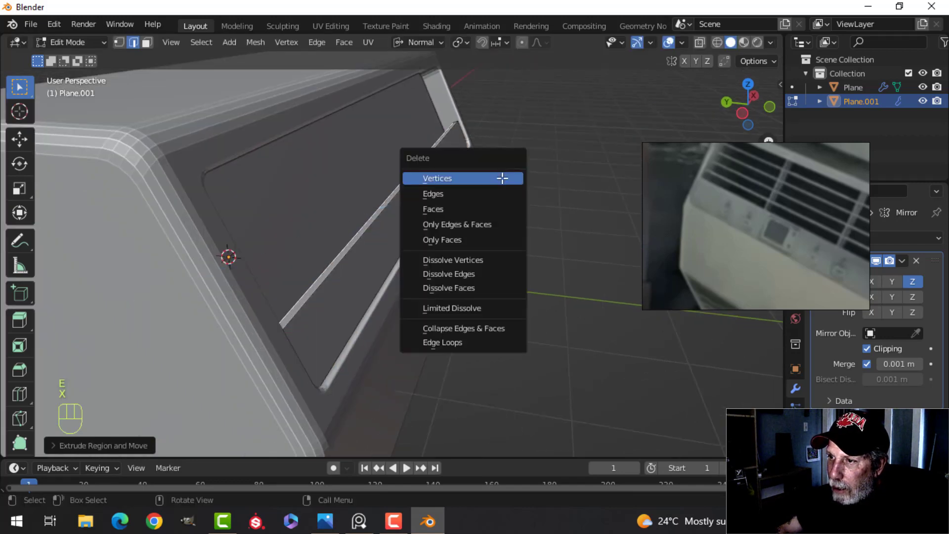
click(472, 209)
Step: Scale the whole panel strip along its normal Y axis to fit the recess width, and return to Object Mode
middle_drag(485, 183, 470, 203)
key(a)
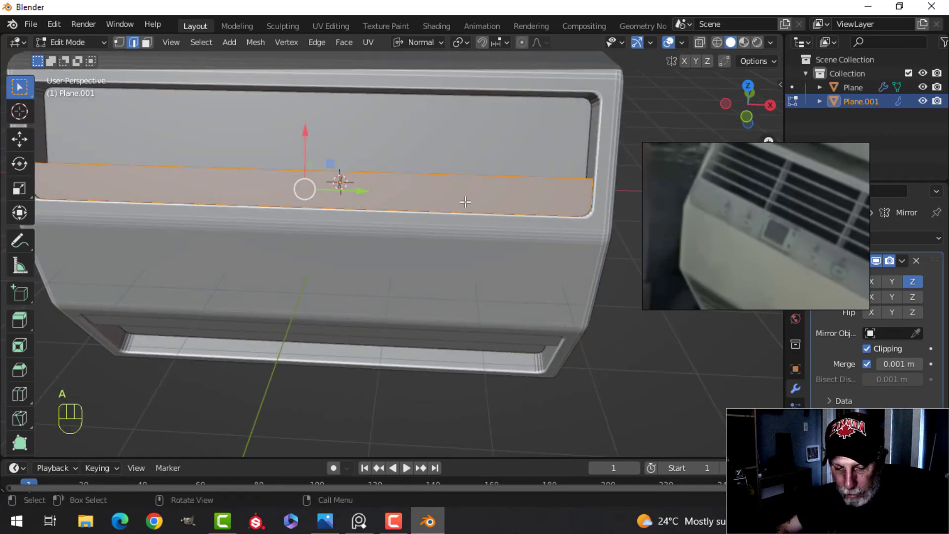
scroll(384, 194, up, 2)
scroll(332, 167, down, 3)
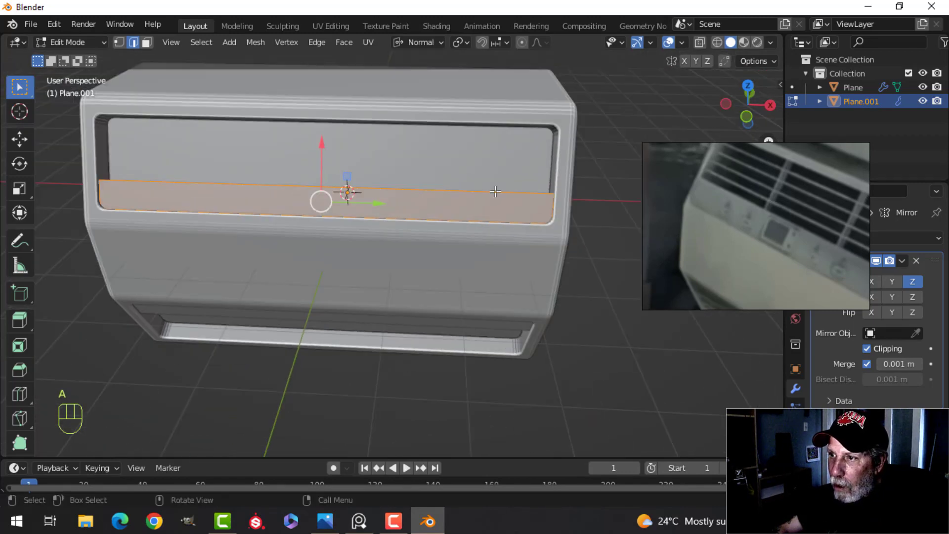
shift+middle_drag(487, 193, 387, 198)
scroll(401, 194, up, 2)
middle_drag(387, 198, 387, 200)
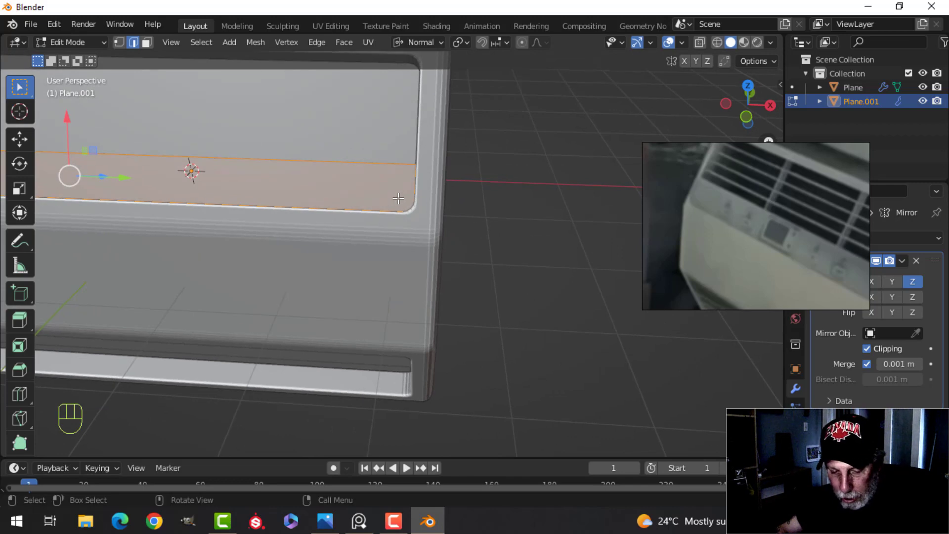
key(s)
click(416, 203)
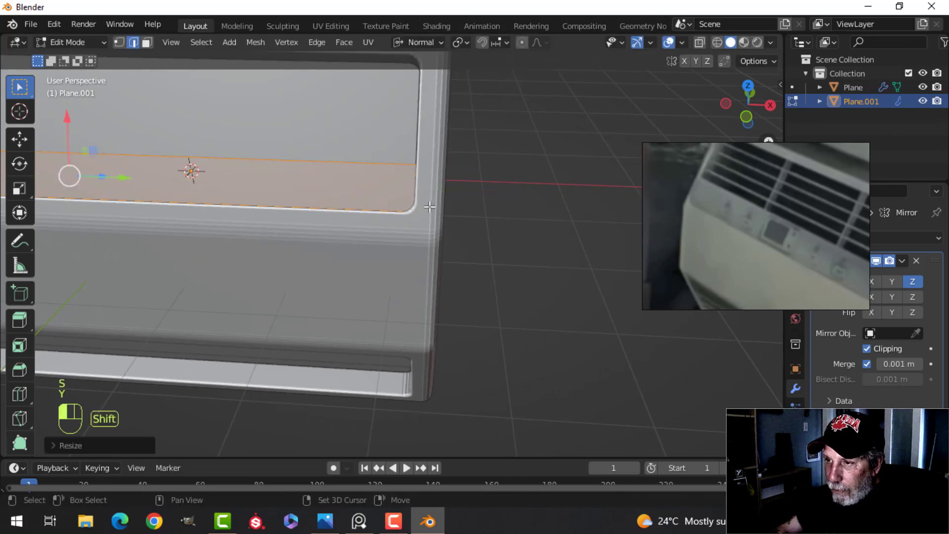
middle_drag(413, 203, 455, 197)
key(alt+a)
key(Tab)
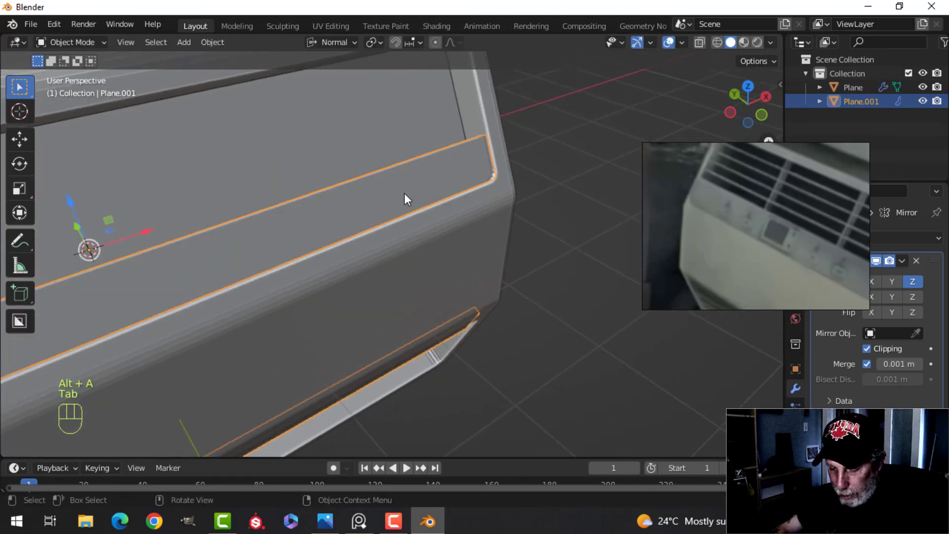
Step: Isolate the panel strip in local view and delete its end faces in Edit Mode
key(slash)
middle_drag(387, 203, 534, 165)
scroll(534, 167, up, 3)
key(Tab)
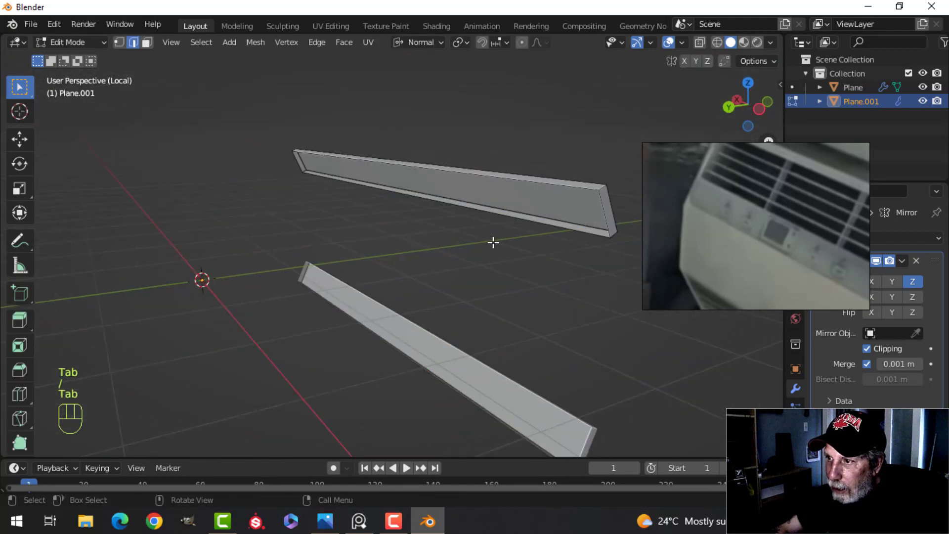
middle_drag(510, 225, 472, 233)
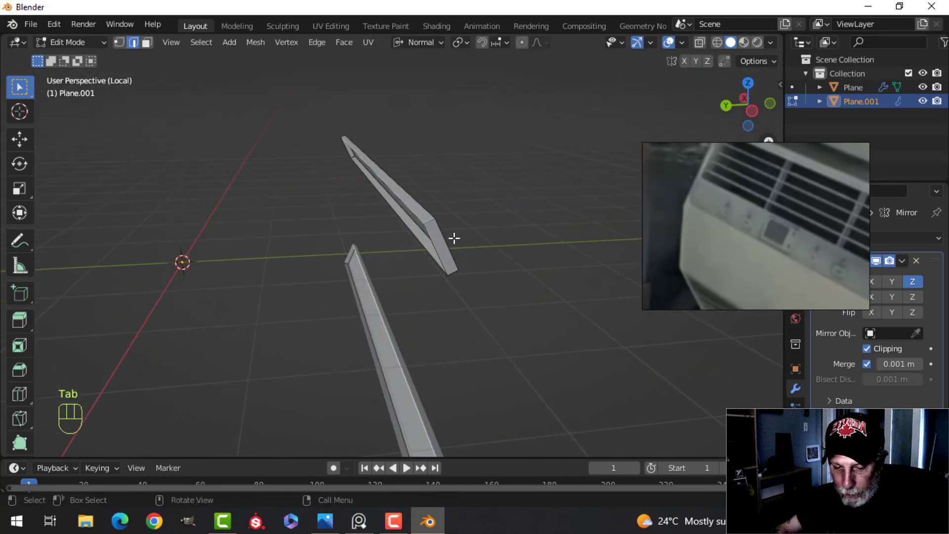
middle_drag(378, 244, 350, 234)
shift+click(370, 196)
key(x)
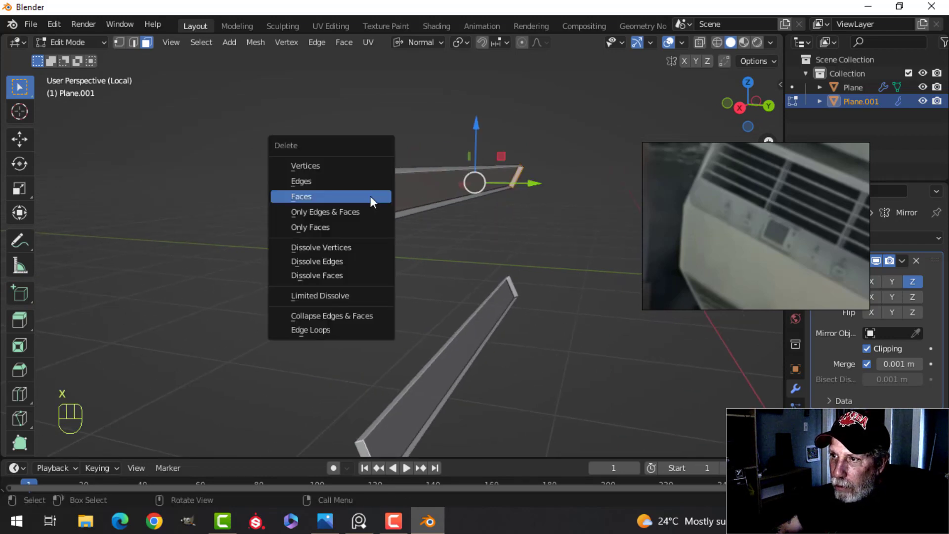
click(370, 196)
Step: Delete the panel strip's bottom rim face, then exit Edit Mode and local view
middle_drag(414, 212, 418, 227)
key(x)
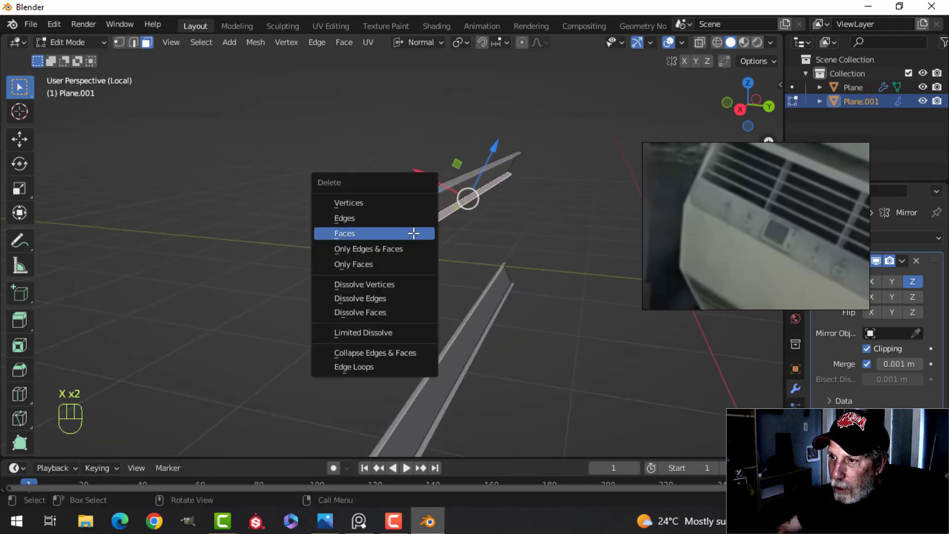
click(413, 233)
key(Tab)
middle_drag(500, 226, 330, 227)
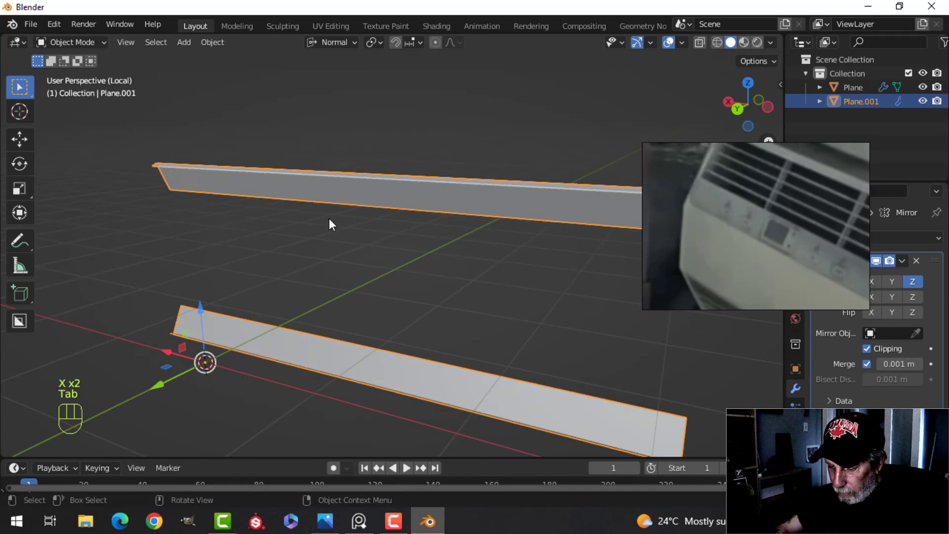
key(slash)
key(alt+a)
Step: Bevel the panel strip's upper front edge with 4 segments
mouse_move(441, 200)
middle_down()
mouse_move(387, 189)
mouse_move(429, 206)
middle_up()
scroll(428, 206, up, 1)
shift+middle_drag(352, 207, 428, 186)
key(Tab)
middle_drag(373, 219, 401, 213)
click(316, 175)
middle_drag(408, 213, 426, 216)
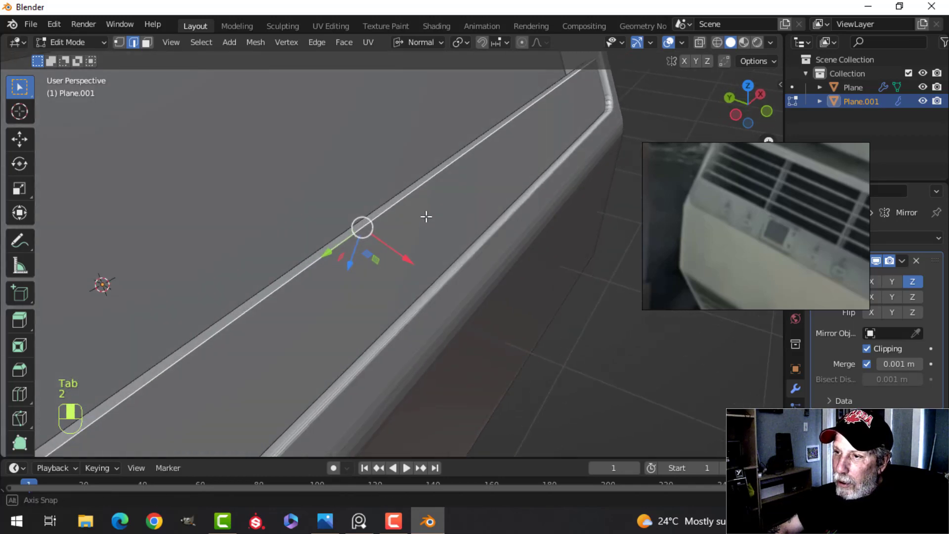
scroll(443, 227, up, 1)
key(ctrl+b)
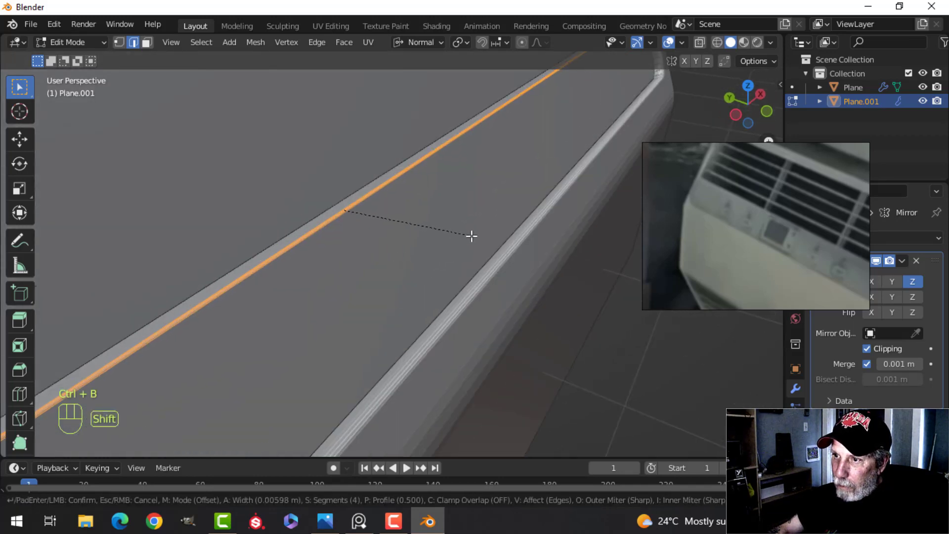
click(500, 261)
Step: Apply Shade Smooth to the panel strip in Object Mode and deselect it
key(Tab)
right_click(392, 210)
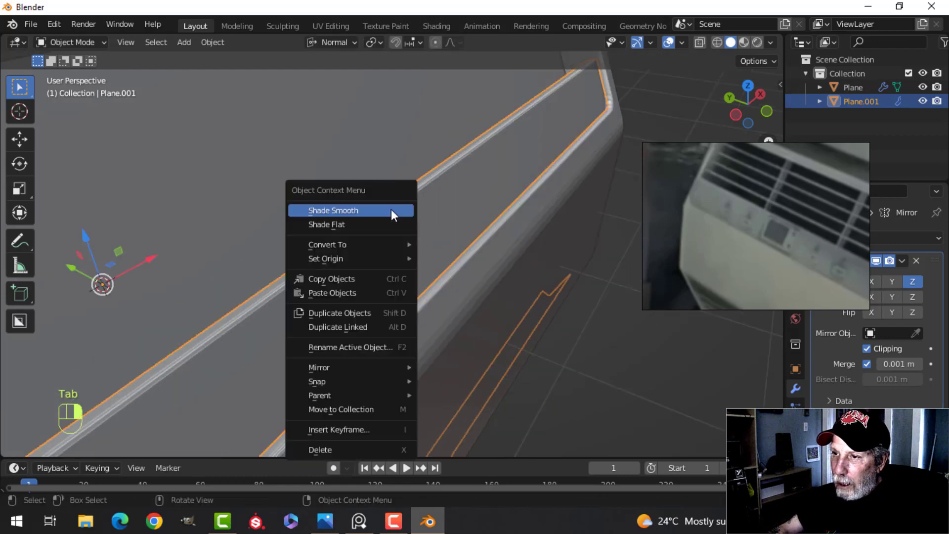
click(391, 211)
scroll(501, 230, down, 2)
key(alt+a)
middle_drag(499, 229, 527, 226)
scroll(458, 217, down, 3)
Step: Push the housing recess's back face deeper into the body along its normal, and return to Object Mode
click(426, 146)
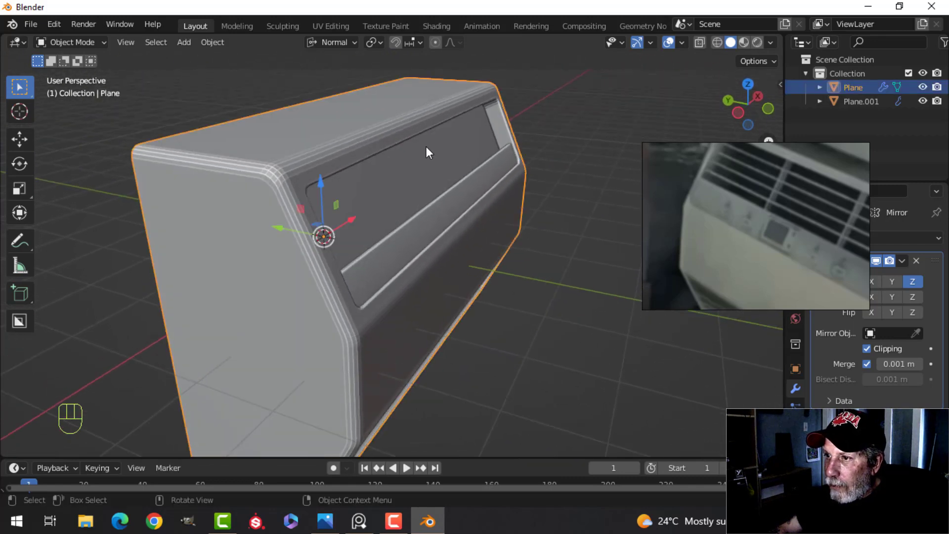
key(Tab)
key(alt+a)
key(3)
click(434, 162)
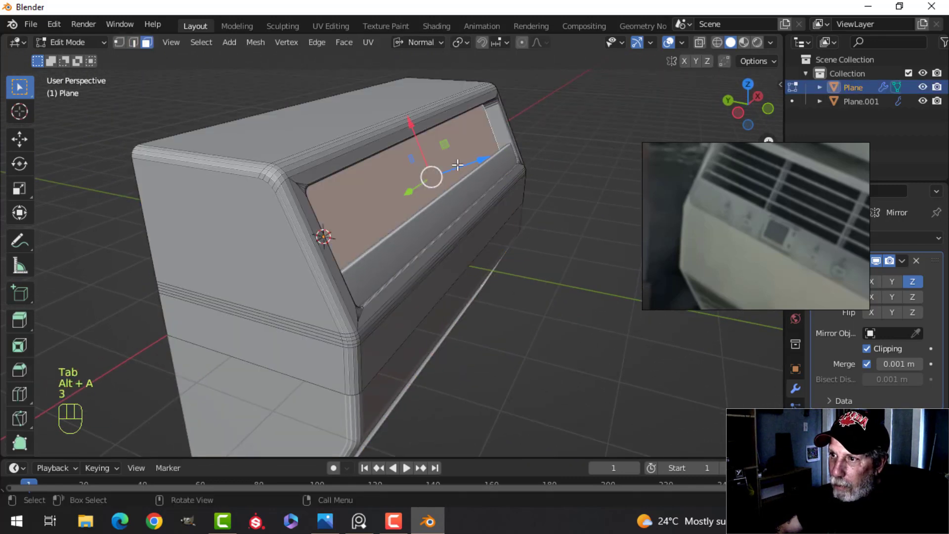
middle_drag(434, 162, 484, 162)
mouse_move(505, 141)
mouse_down()
mouse_move(495, 143)
mouse_move(518, 150)
mouse_up()
key(Tab)
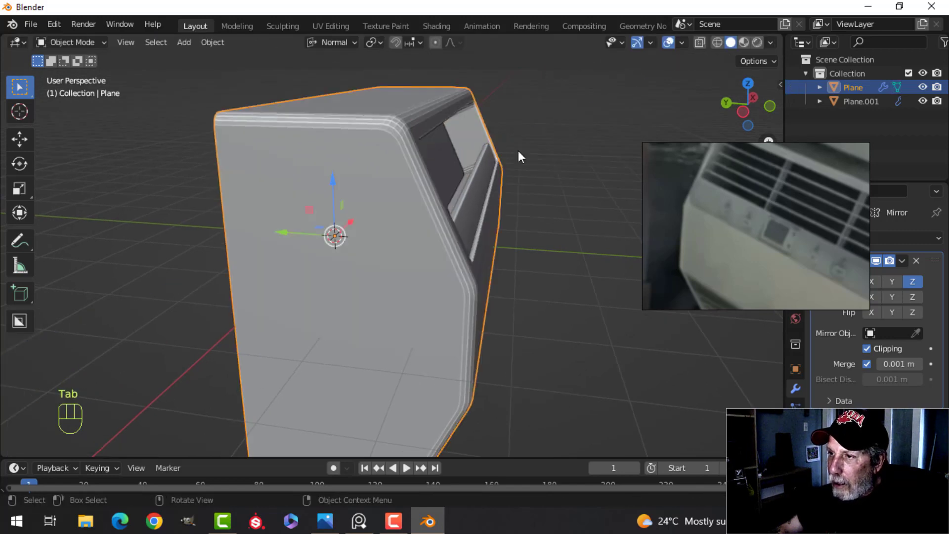
Step: Examine the deepened recess and the panel strip from several angles against the reference photo
middle_drag(518, 151, 423, 165)
scroll(422, 187, down, 3)
key(alt+a)
scroll(348, 205, up, 4)
middle_drag(348, 205, 386, 175)
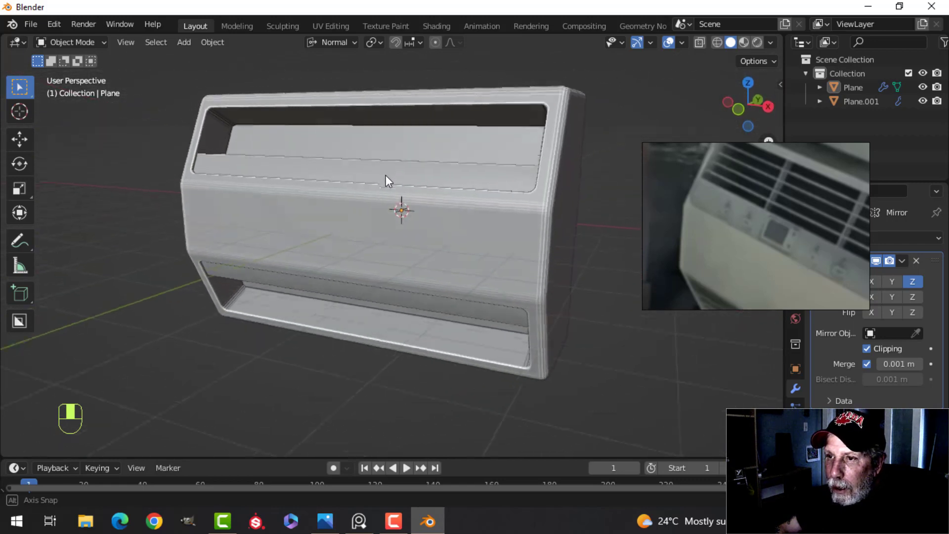
scroll(339, 146, up, 3)
shift+middle_drag(340, 147, 215, 192)
scroll(406, 227, down, 2)
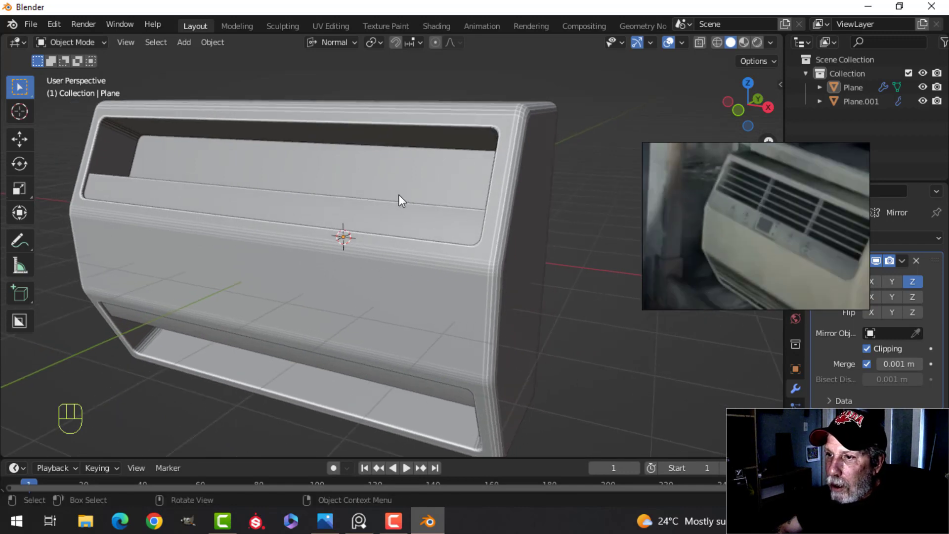
middle_drag(399, 197, 467, 211)
scroll(399, 135, up, 3)
middle_drag(399, 136, 447, 162)
scroll(447, 162, down, 4)
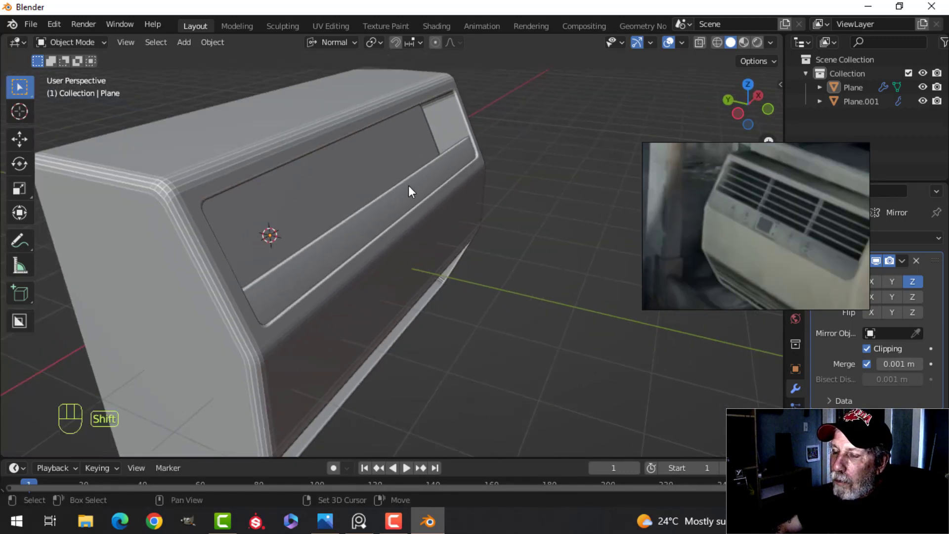
Step: Open the panel strip in Edit Mode, select an edge along its top rim and set the transform orientation to Global
click(417, 196)
key(Tab)
scroll(418, 196, up, 4)
key(alt+a)
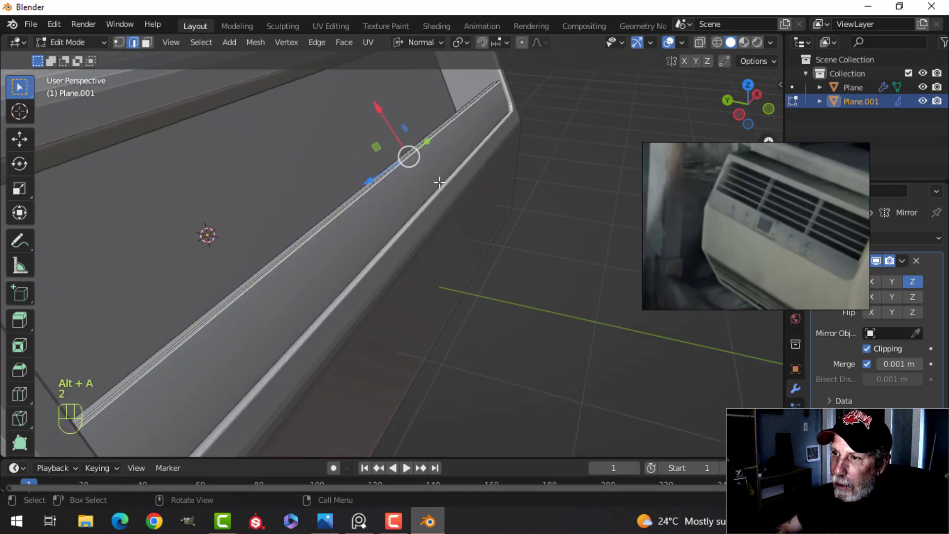
scroll(439, 183, down, 4)
middle_drag(440, 182, 440, 183)
click(425, 43)
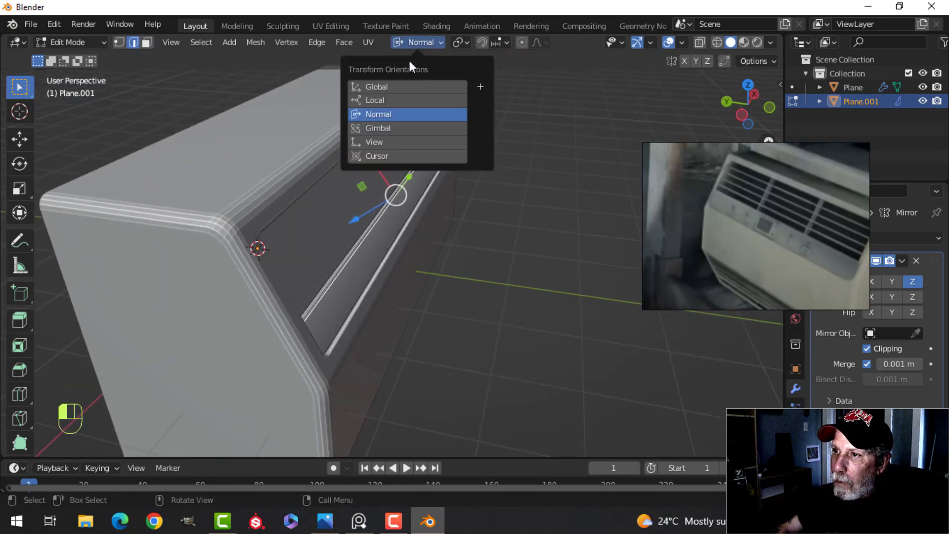
click(392, 85)
Step: Duplicate the selected rim edge, move the copy about 0.3 m forward along Y, and separate it into its own object
scroll(456, 214, down, 3)
middle_drag(456, 215, 445, 194)
key(shift+d)
click(447, 195)
drag(344, 195, 359, 192)
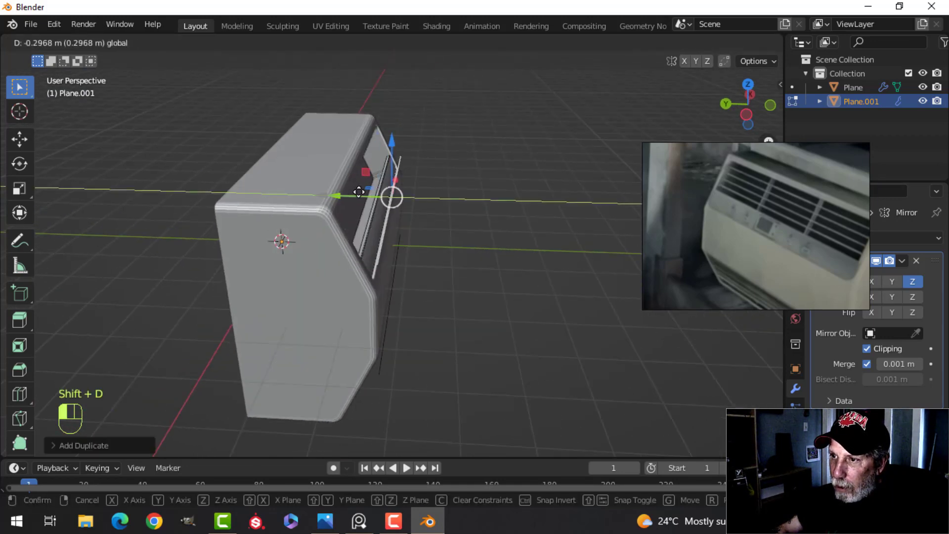
click(362, 192)
key(p)
click(536, 192)
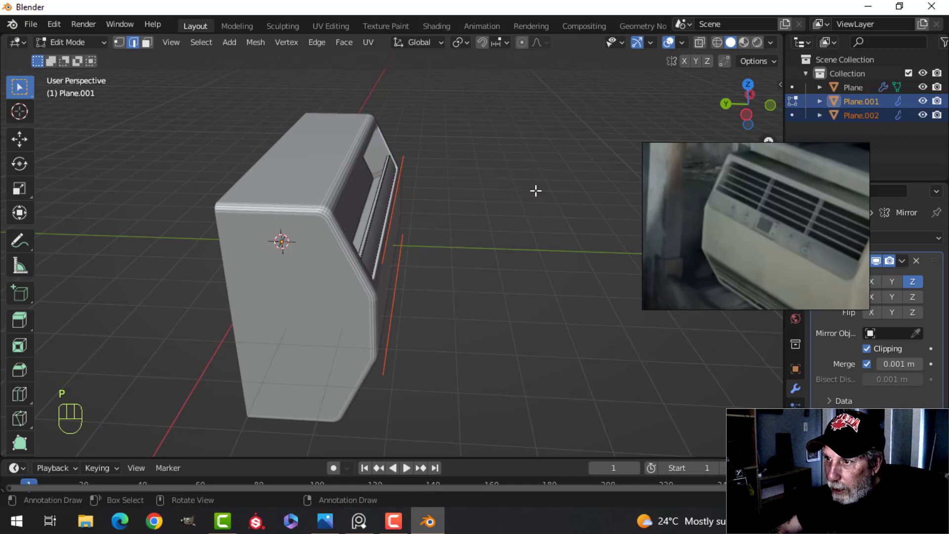
Step: Open the separated edge in Edit Mode and extrude it about 0.3 m forward along Y into a flat strip
key(Tab)
click(400, 195)
key(Tab)
key(a)
scroll(462, 201, up, 3)
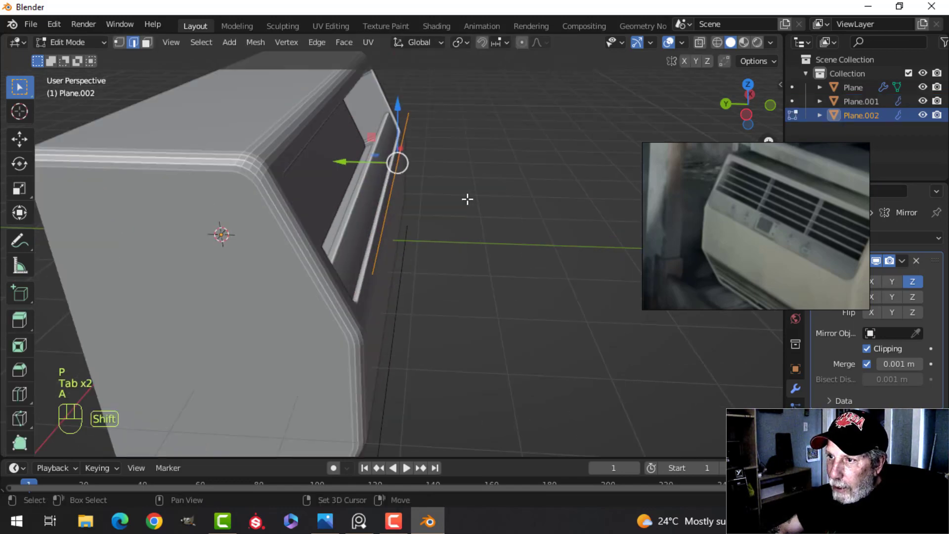
key(e)
key(e)
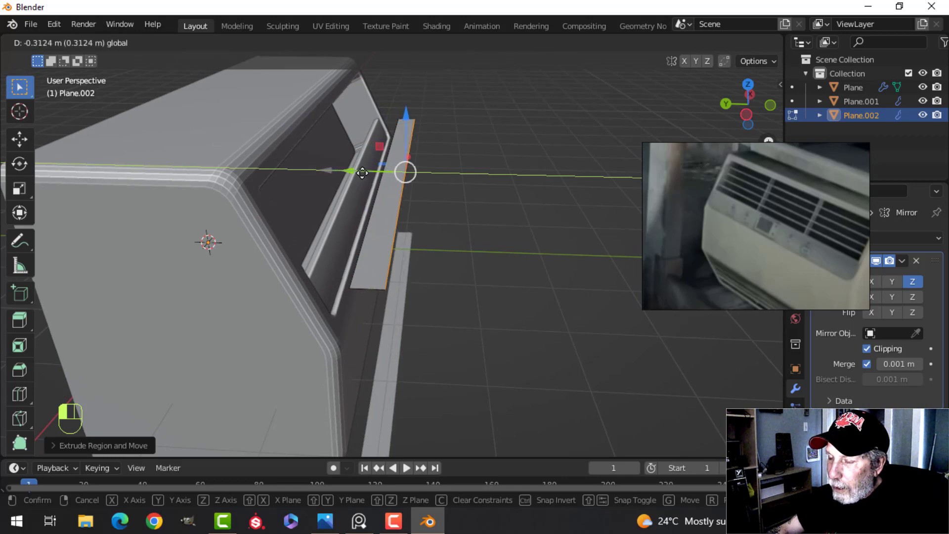
click(361, 172)
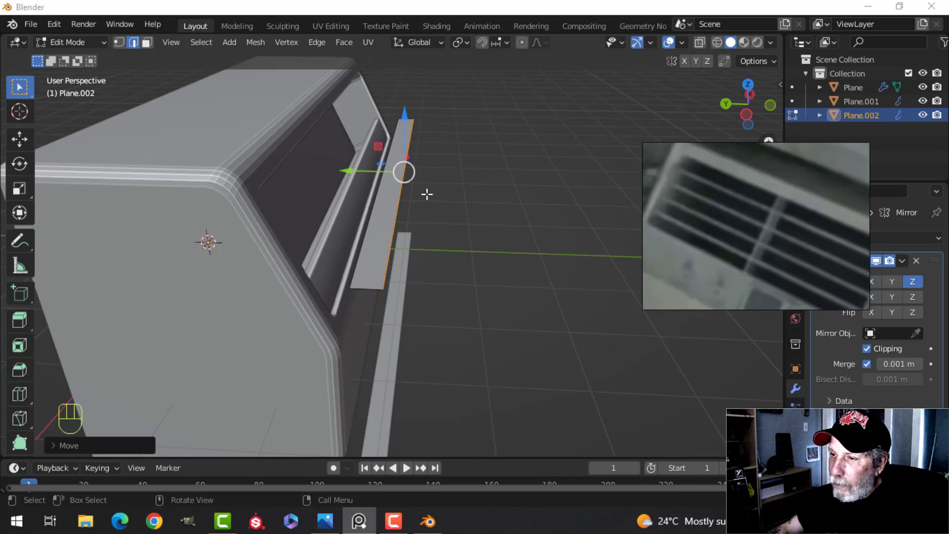
Step: Extrude the whole strip slightly to give the grille slat some thickness
middle_drag(427, 195, 465, 256)
key(a)
key(e)
click(470, 198)
Step: Isolate the slat in local view and delete its rear long face and both end faces
key(Tab)
key(/)
key(Tab)
scroll(525, 221, up, 2)
scroll(473, 254, up, 2)
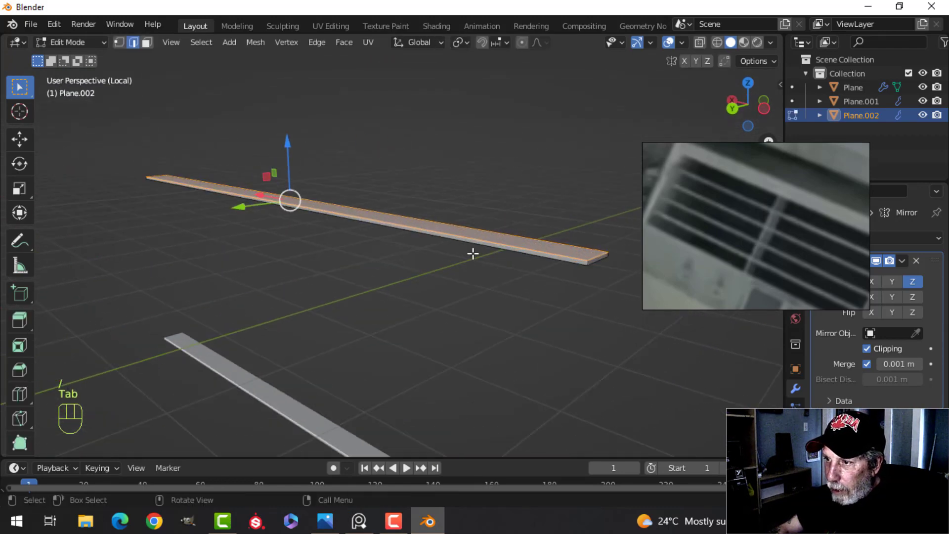
key(alt+a)
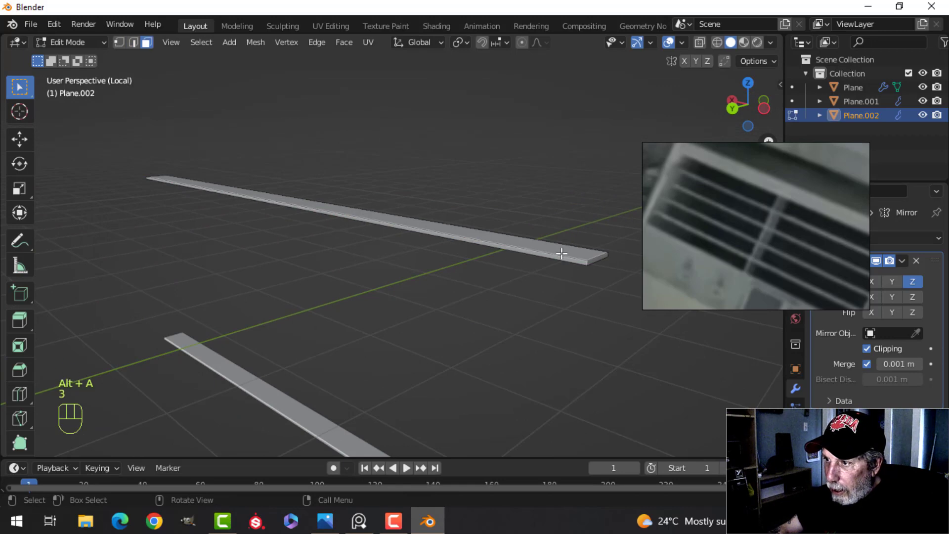
click(568, 257)
shift+click(596, 259)
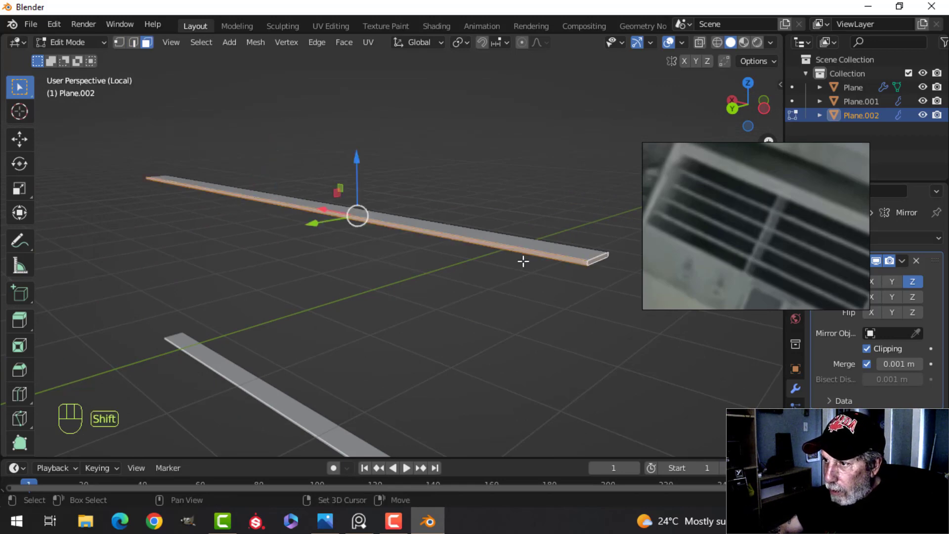
middle_drag(523, 261, 332, 347)
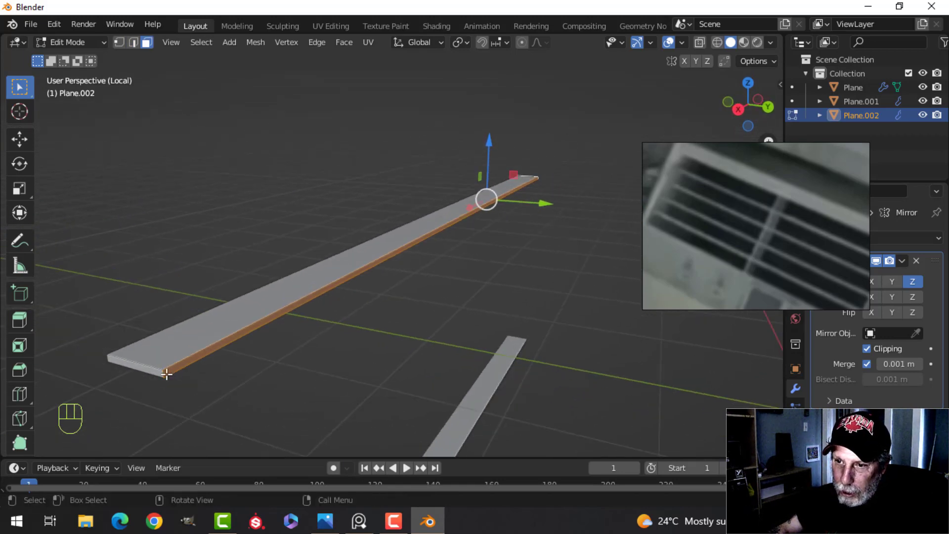
key(x)
click(237, 342)
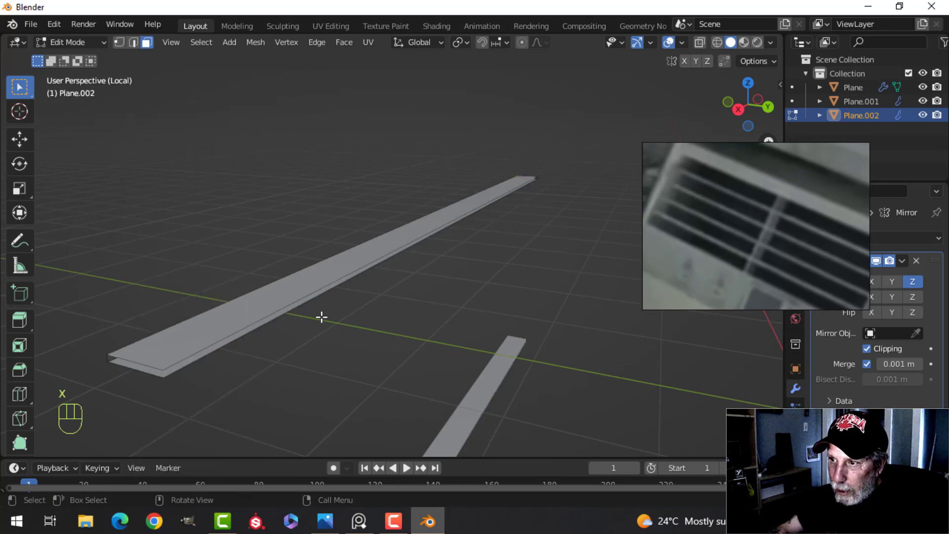
Step: Leave local view and move the whole slat back along Y and up along Z into the upper part of the front recess
key(Tab)
middle_drag(477, 279, 377, 270)
key(KP_Divide)
key(Tab)
key(a)
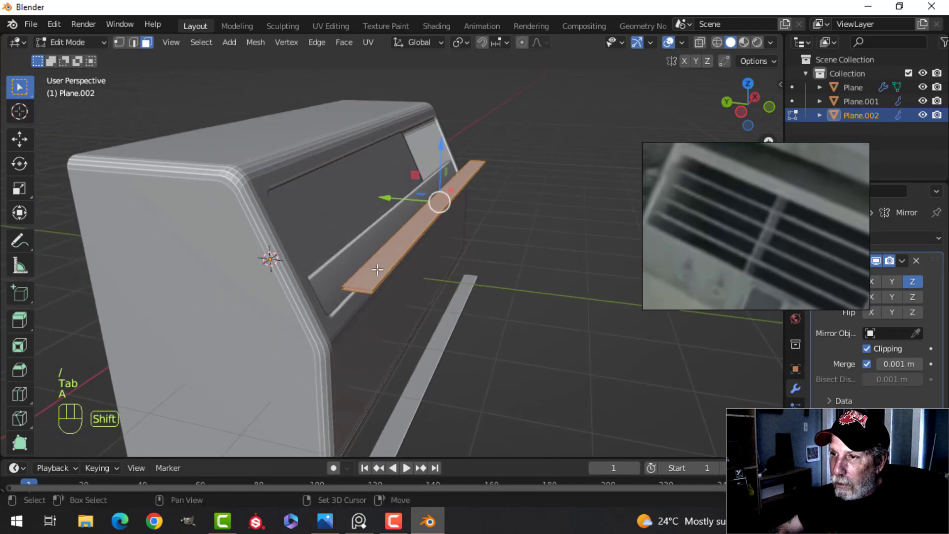
drag(384, 198, 330, 190)
mouse_move(389, 142)
mouse_down()
mouse_move(391, 111)
mouse_move(399, 128)
mouse_up()
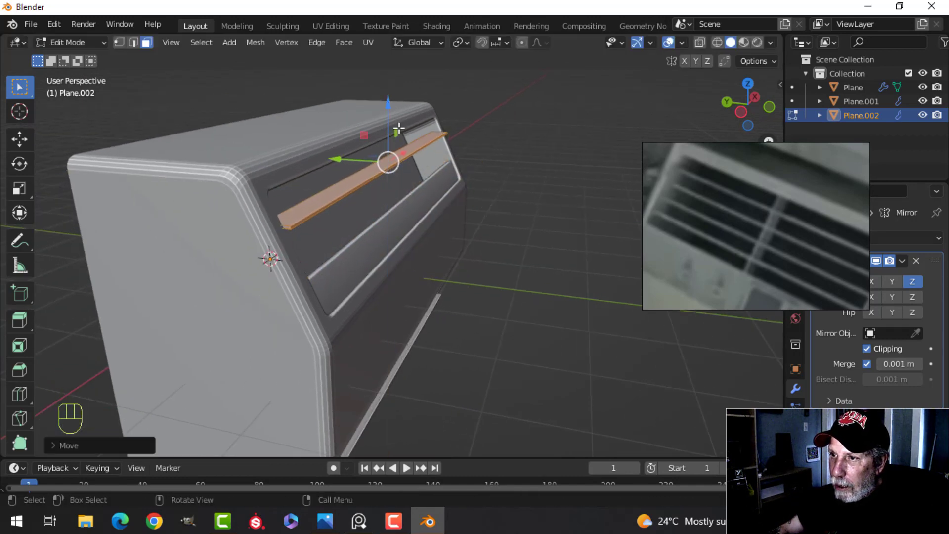
drag(345, 157, 331, 153)
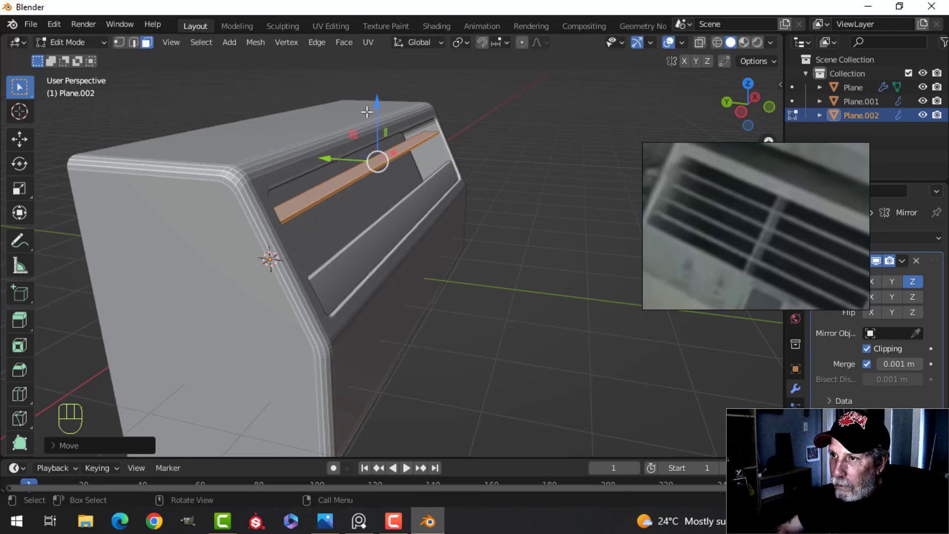
drag(376, 106, 377, 103)
key(Tab)
Step: Scale the whole slat along X to fit the width of the recess
middle_drag(452, 155, 430, 227)
scroll(361, 174, up, 4)
scroll(384, 233, up, 1)
scroll(396, 230, down, 3)
key(Tab)
key(s)
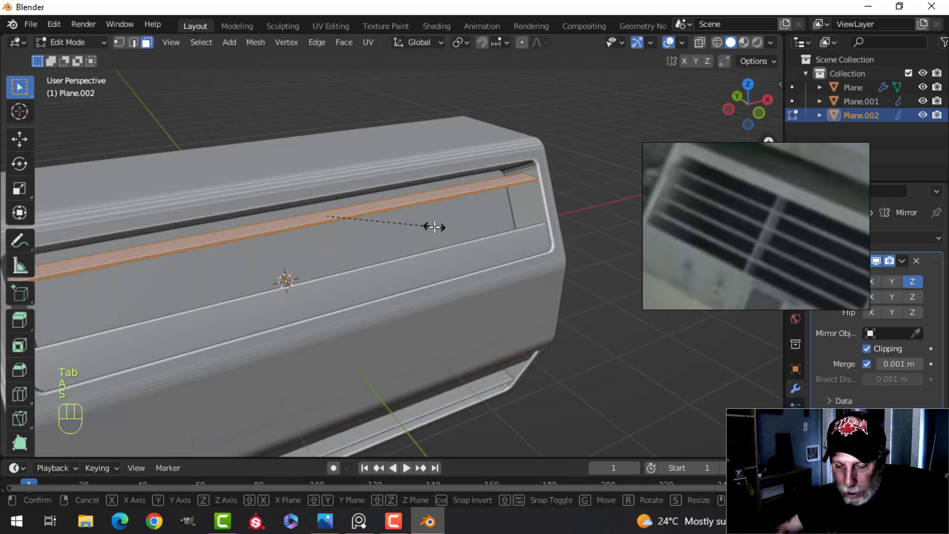
key(x)
click(445, 228)
Step: Bevel the slat's two long front edges by about 0.0035 m with 2 segments
middle_drag(380, 221, 401, 220)
scroll(366, 228, up, 3)
key(alt+a)
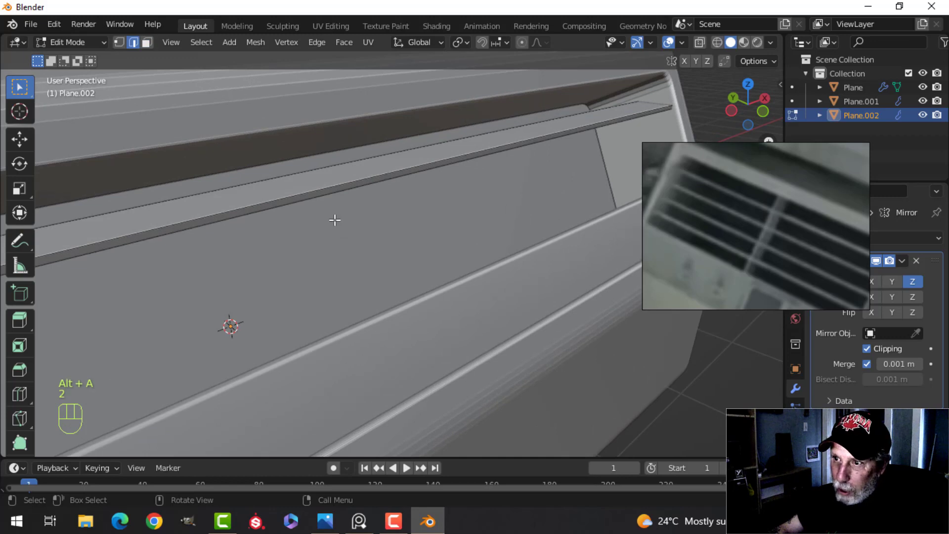
click(321, 187)
shift+click(325, 197)
scroll(346, 208, up, 4)
shift+middle_drag(353, 212, 348, 253)
scroll(357, 238, down, 3)
scroll(342, 253, up, 3)
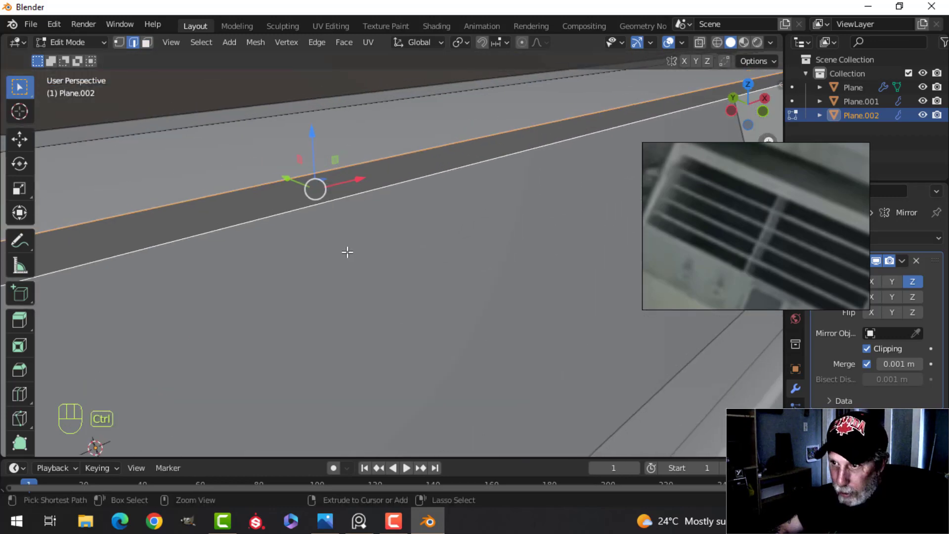
key(ctrl+b)
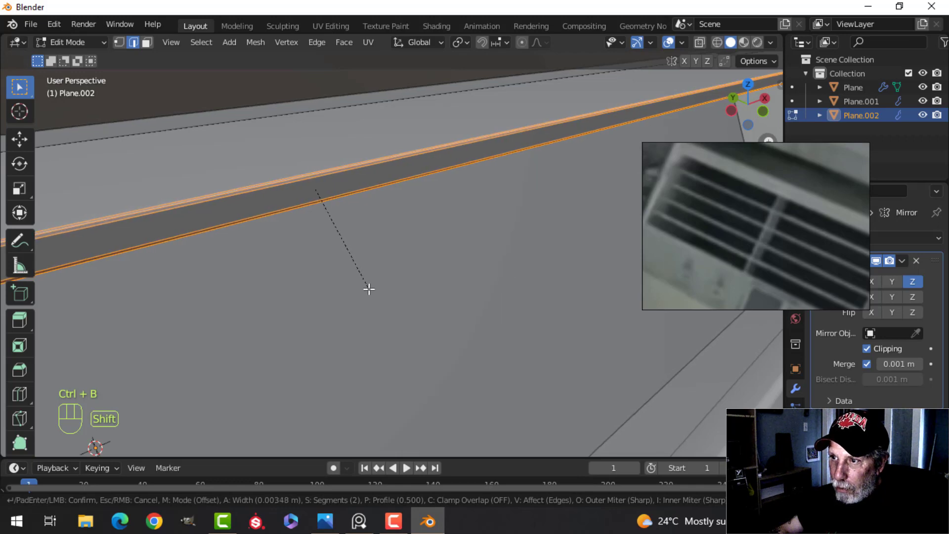
click(369, 289)
Step: Apply Shade Smooth to the slat in Object Mode and deselect it
key(Tab)
right_click(335, 143)
click(335, 143)
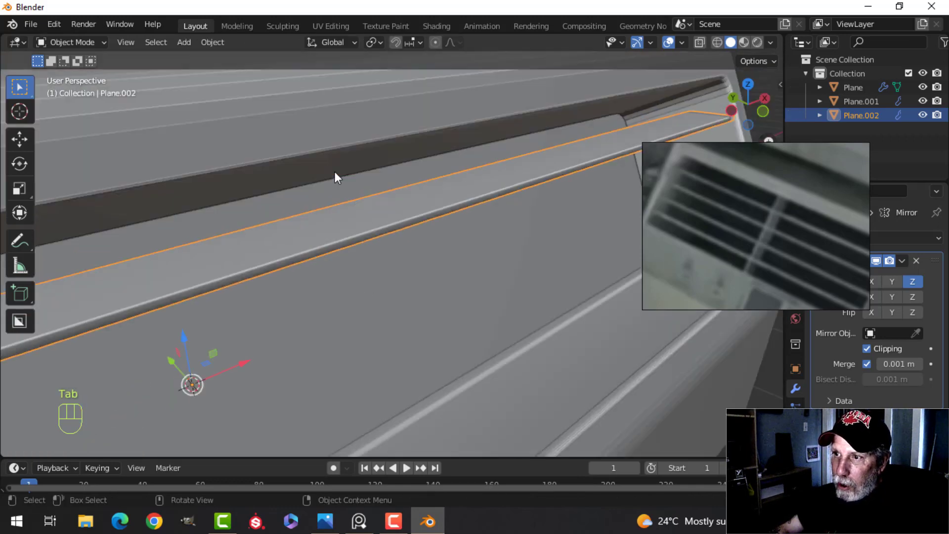
key(alt+a)
scroll(440, 252, down, 5)
middle_drag(441, 254, 373, 228)
scroll(435, 220, up, 5)
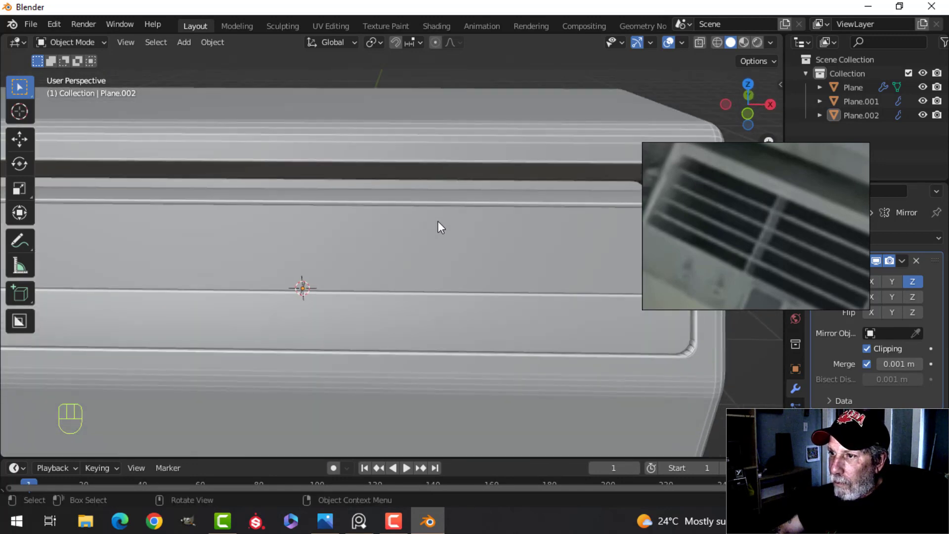
Step: Add an Array modifier to the slat with relative offset factors of 0 in X and -0.110 in Z
click(437, 205)
scroll(440, 217, down, 5)
middle_drag(456, 238, 354, 225)
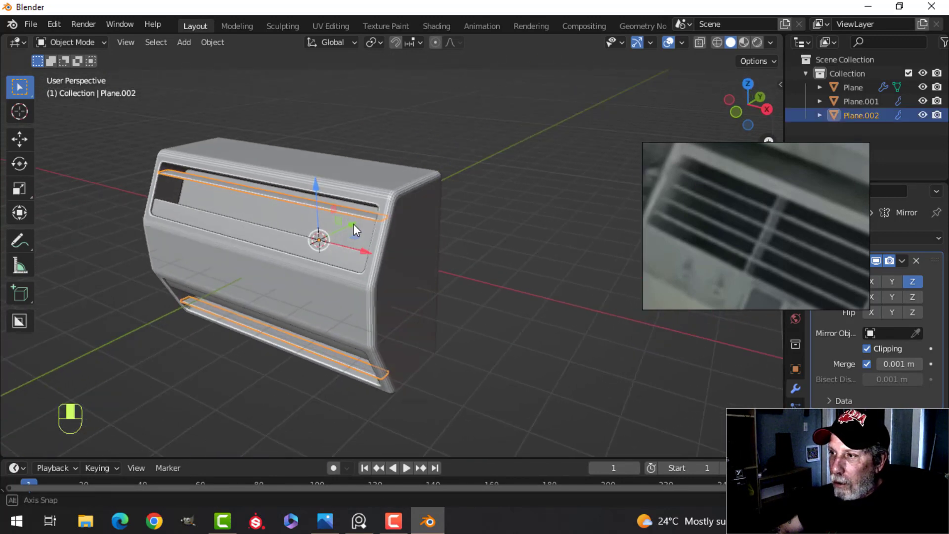
drag(731, 208, 624, 122)
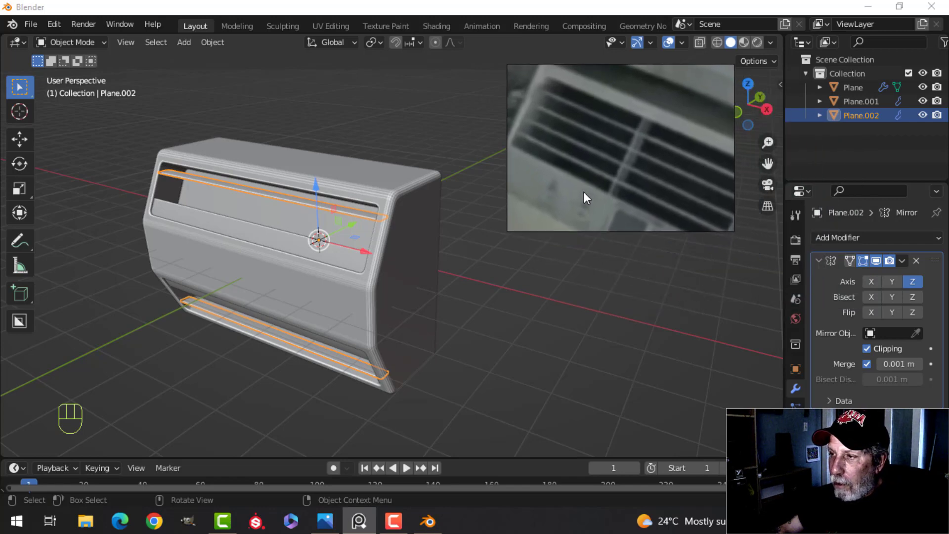
click(819, 262)
click(827, 238)
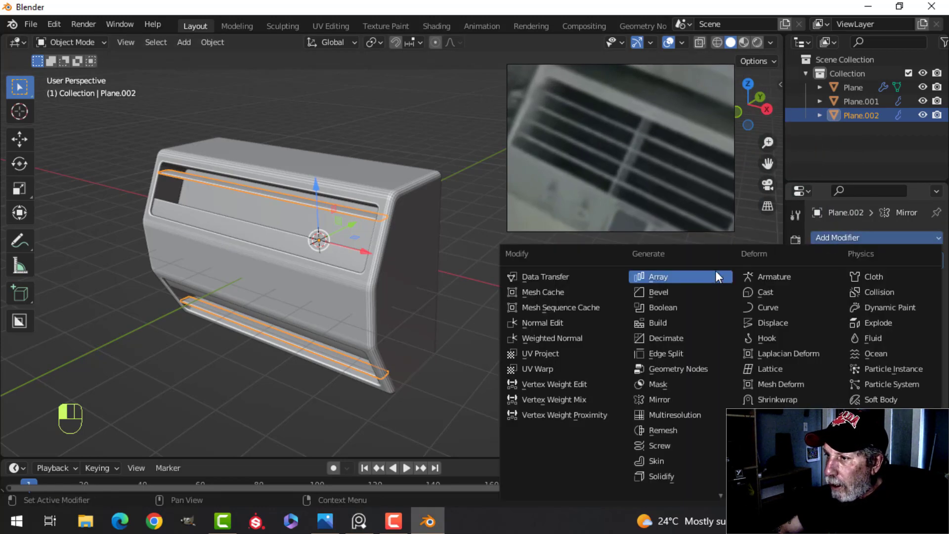
click(648, 276)
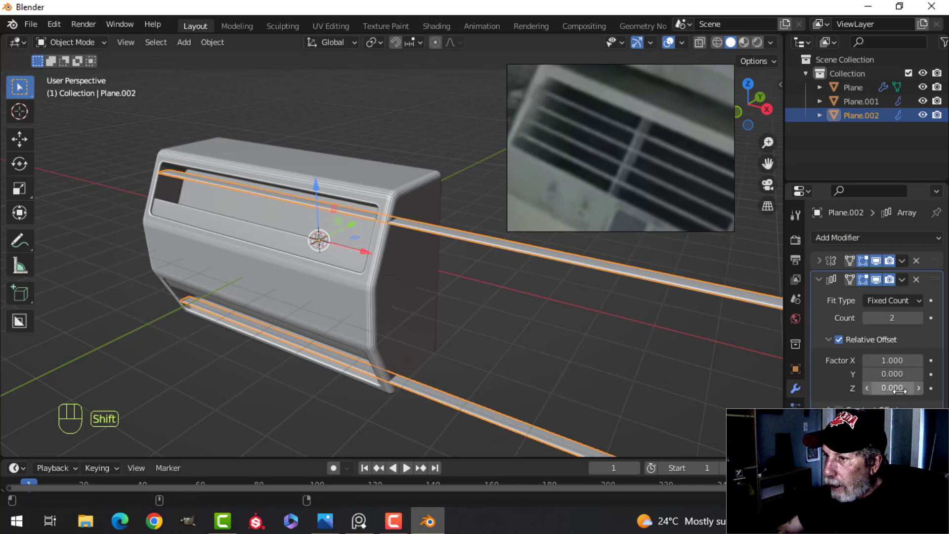
drag(898, 391, 872, 391)
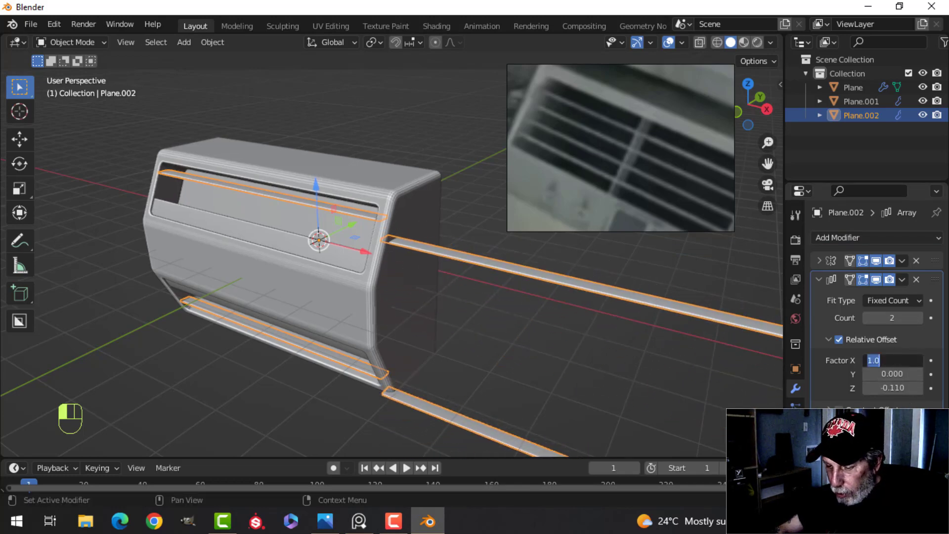
text(0)
key(Return)
Step: Set the slat array's count to 4 and its relative Z factor to -0.060
click(918, 318)
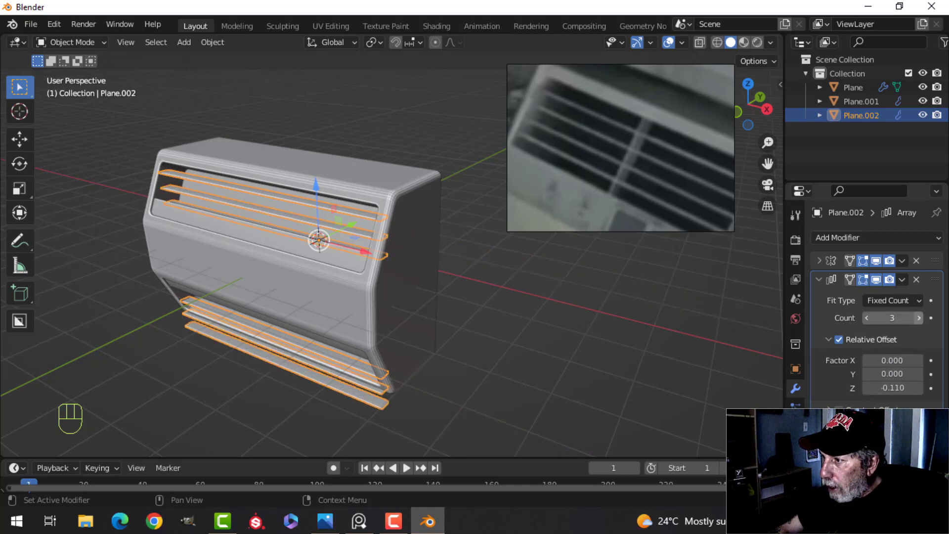
click(918, 318)
shift+drag(903, 392, 911, 392)
middle_drag(482, 267, 503, 272)
scroll(523, 287, up, 2)
scroll(519, 286, up, 1)
scroll(503, 269, down, 3)
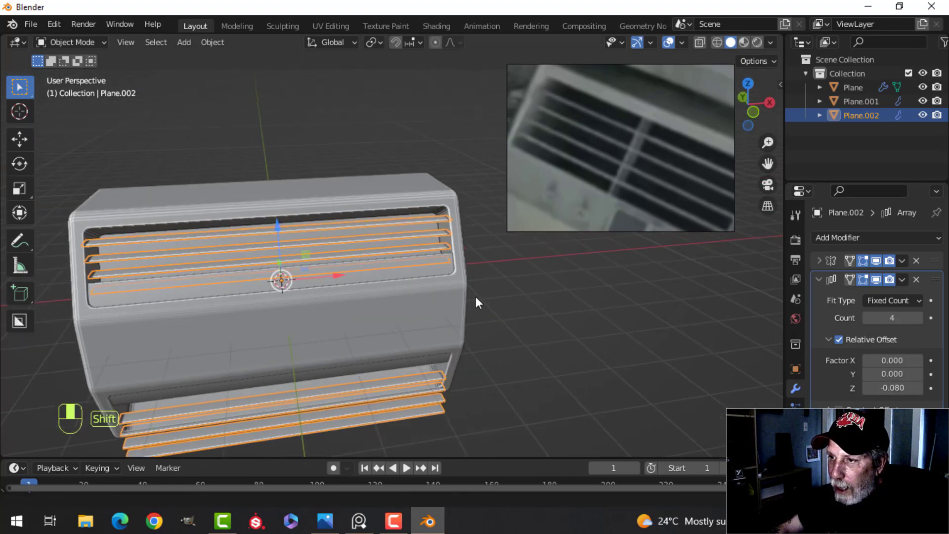
middle_drag(477, 303, 558, 296)
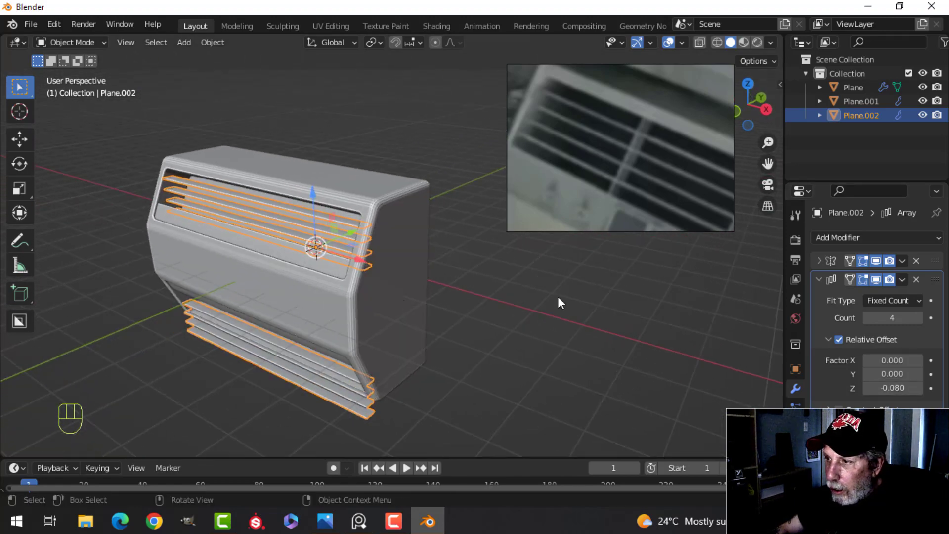
click(902, 390)
key(Right)
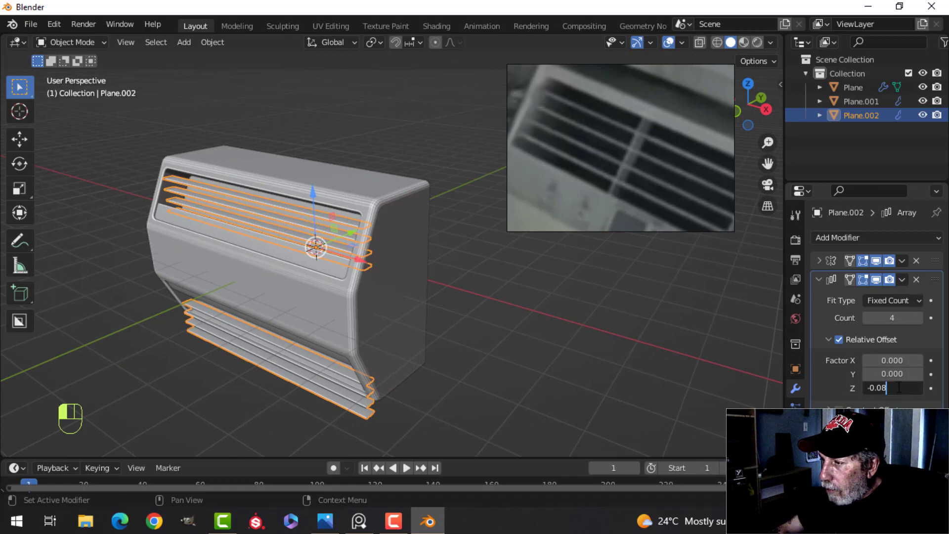
key(Return)
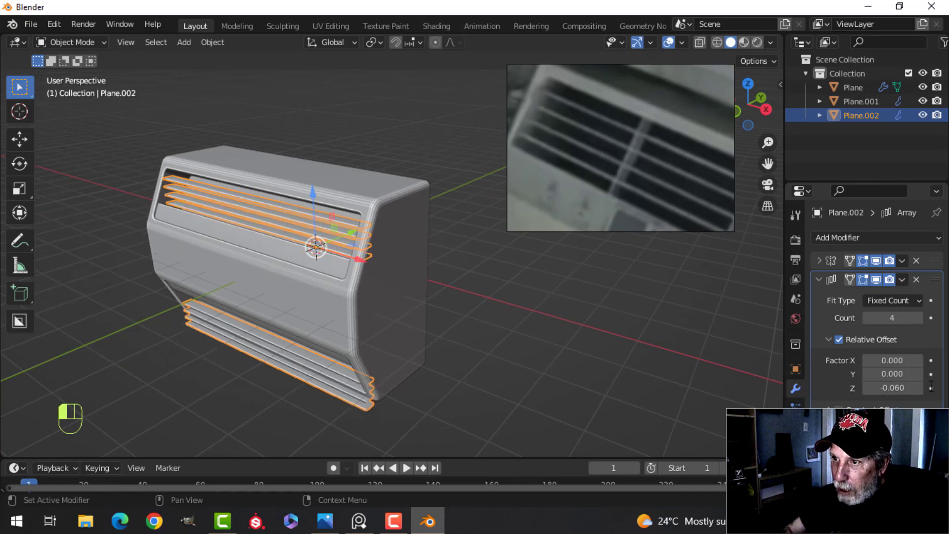
Step: Remove the slats' Mirror modifier, set the array's Z factor to -7.220 and raise the slats slightly in the recess
middle_drag(267, 195, 339, 187)
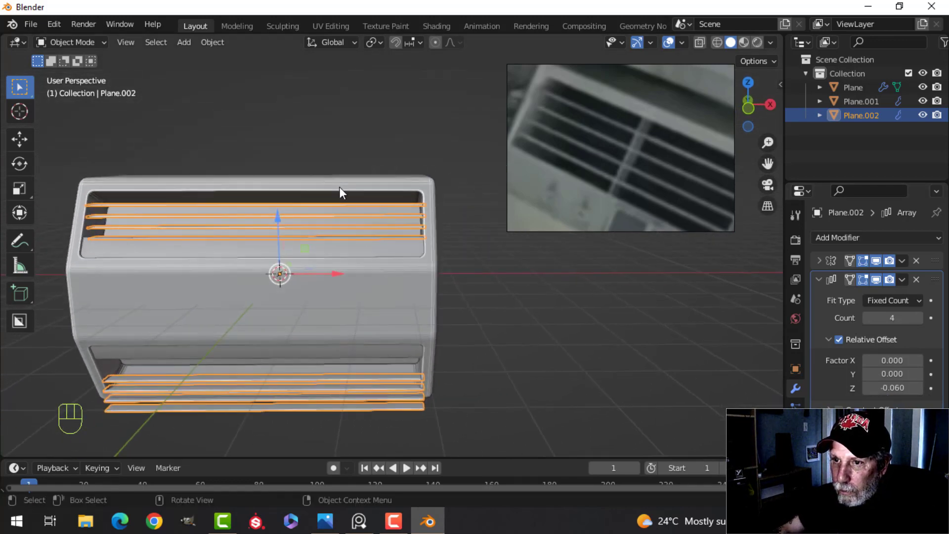
scroll(305, 203, up, 5)
drag(226, 236, 224, 218)
key(alt+a)
middle_drag(354, 216, 388, 222)
middle_drag(387, 222, 439, 223)
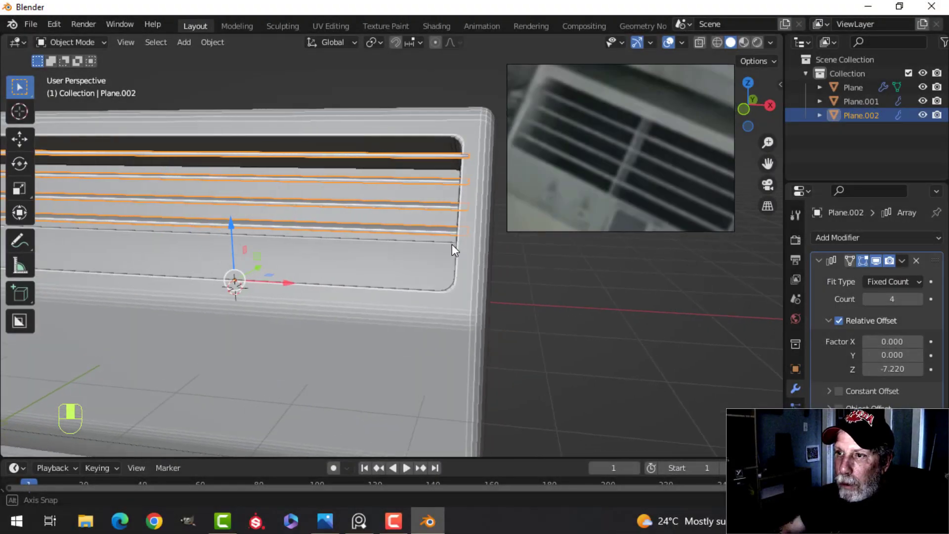
shift+middle_drag(452, 244, 430, 253)
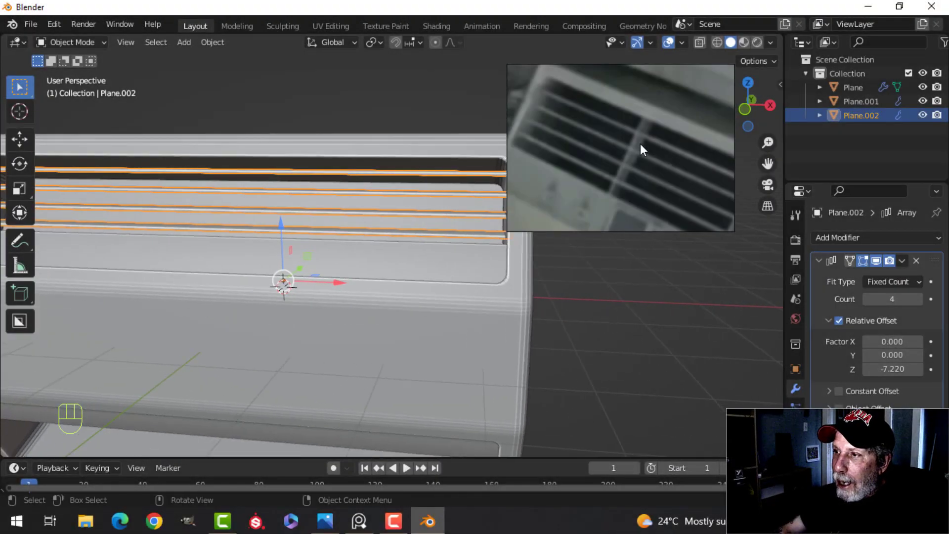
Step: Select the slat array in the upper recess and duplicate it in place
scroll(308, 235, down, 2)
shift+middle_drag(307, 234, 320, 237)
middle_drag(320, 236, 361, 254)
scroll(340, 252, up, 1)
scroll(339, 253, down, 2)
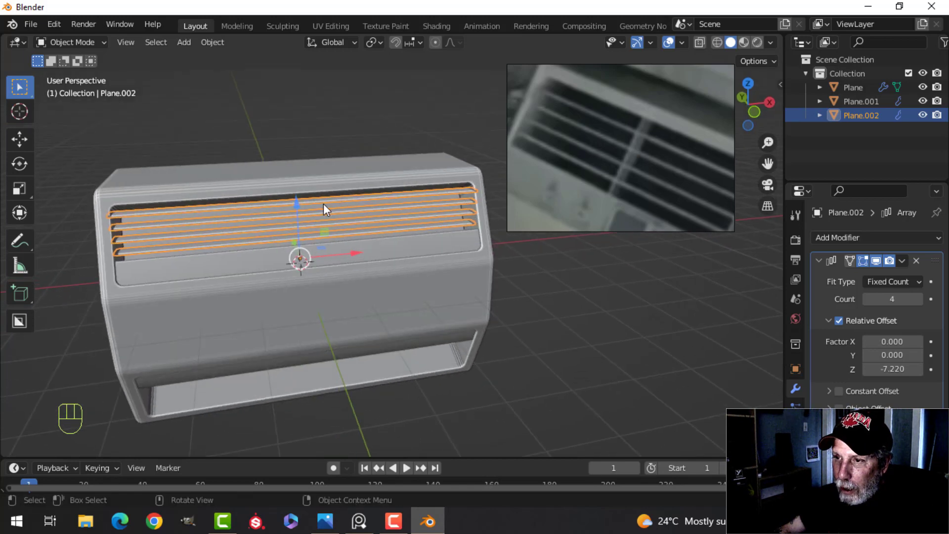
click(325, 211)
scroll(321, 203, up, 1)
click(319, 199)
middle_drag(320, 199, 351, 259)
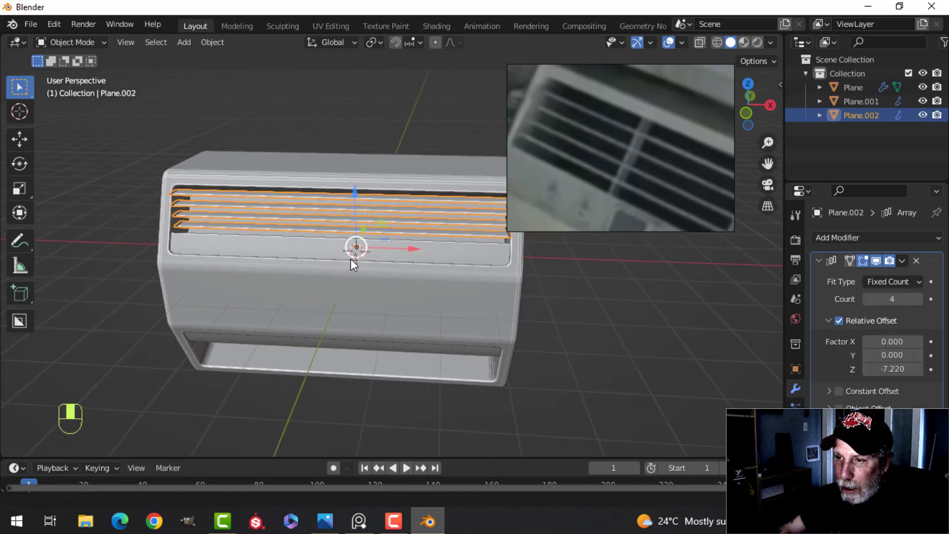
key(shift+d)
right_click(375, 257)
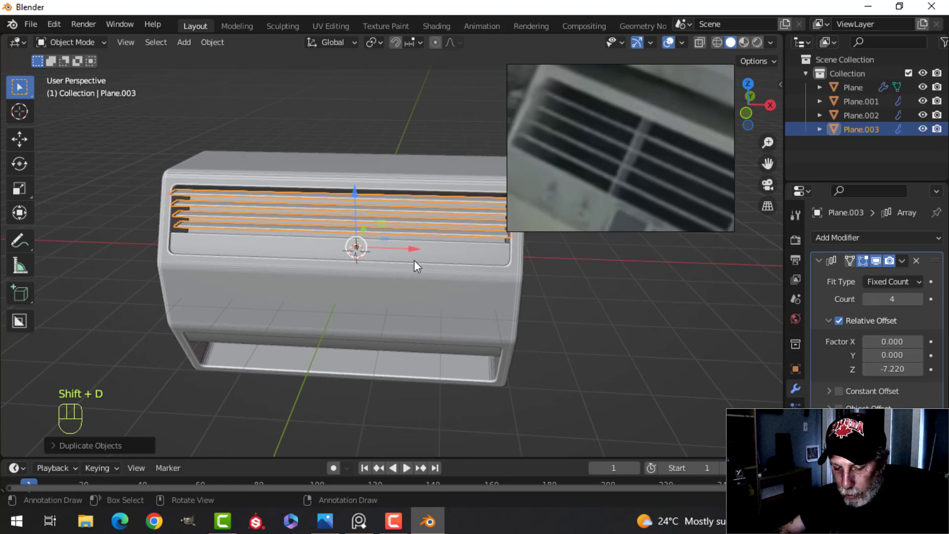
Step: Rotate the duplicated slats 90 degrees about Y and remove their Array modifier, leaving one vertical bar
key(r)
key(y)
key(9)
key(0)
click(414, 260)
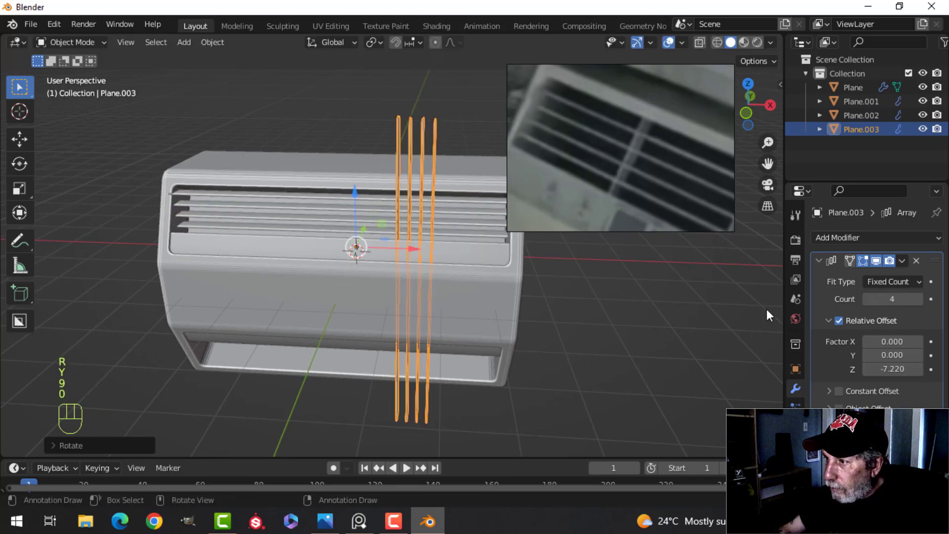
click(916, 261)
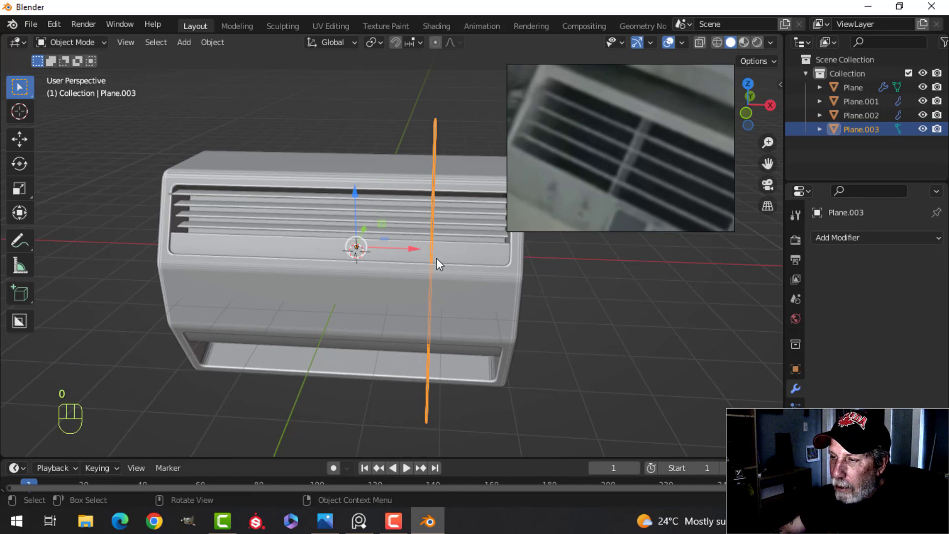
Step: Shorten the vertical bar's mesh along Z and raise it into the upper recess as a grille divider
middle_drag(437, 258, 330, 260)
key(Tab)
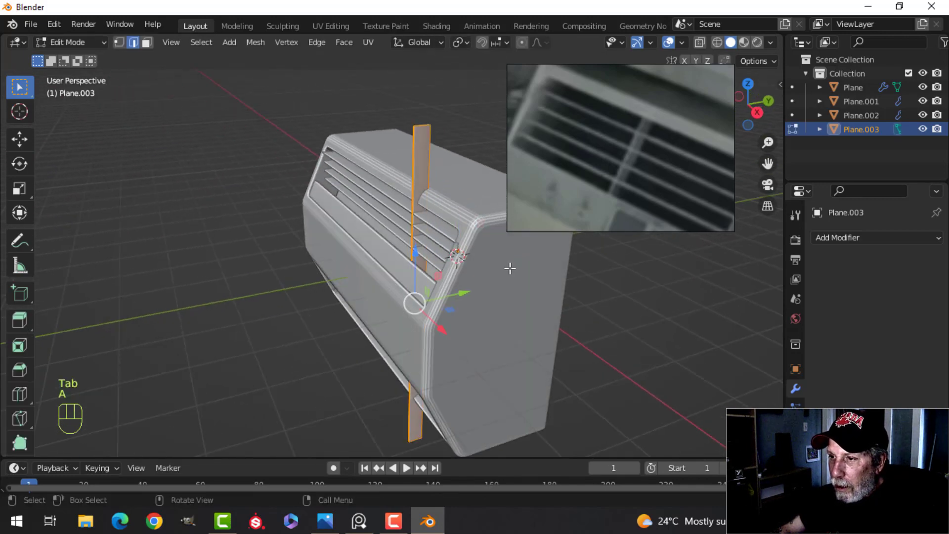
key(s)
key(z)
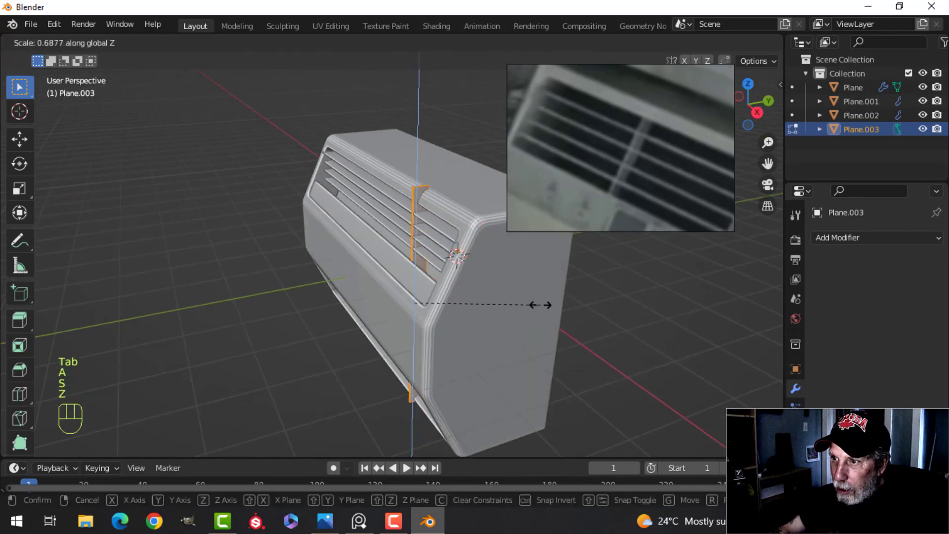
click(491, 280)
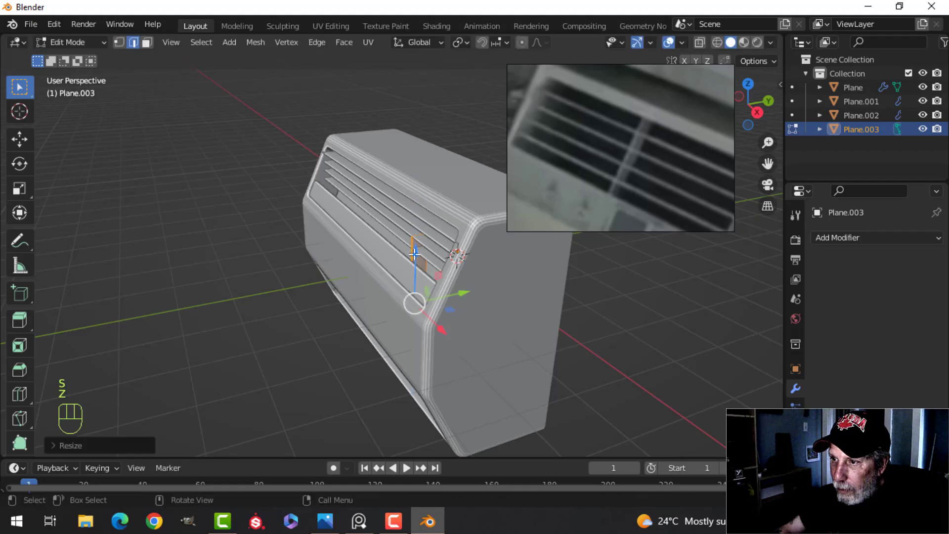
drag(414, 254, 417, 214)
middle_drag(417, 214, 539, 244)
scroll(539, 244, up, 3)
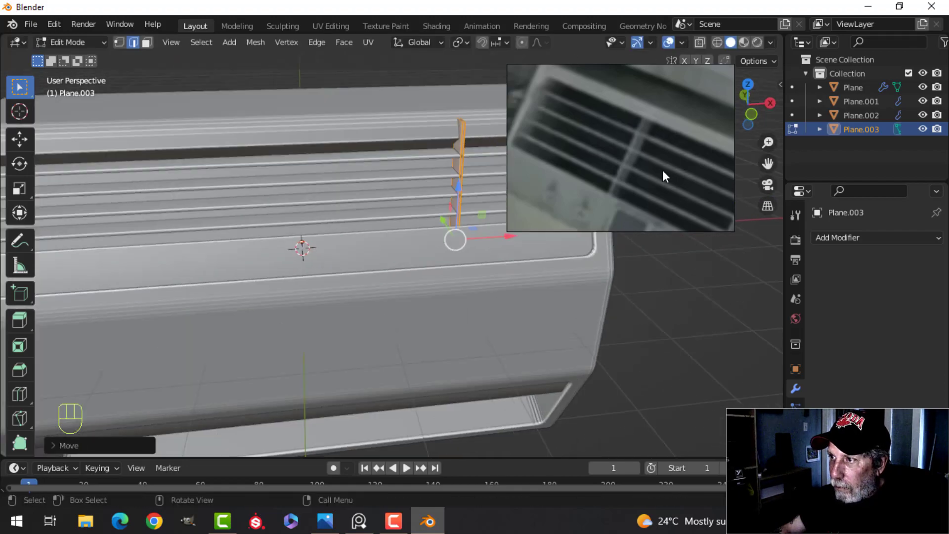
Step: Shift the divider slightly behind the slats, scale it down further along Z and move it up
middle_drag(632, 146, 494, 229)
shift+middle_drag(494, 230, 469, 260)
scroll(459, 261, up, 2)
drag(350, 252, 345, 252)
middle_drag(500, 214, 420, 225)
middle_drag(503, 238, 527, 230)
key(s)
key(z)
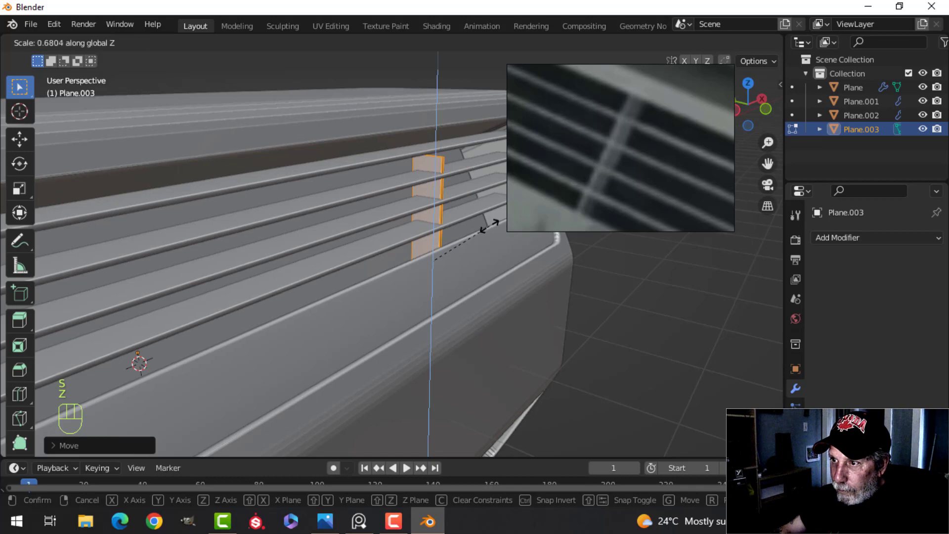
click(484, 220)
drag(434, 209, 431, 191)
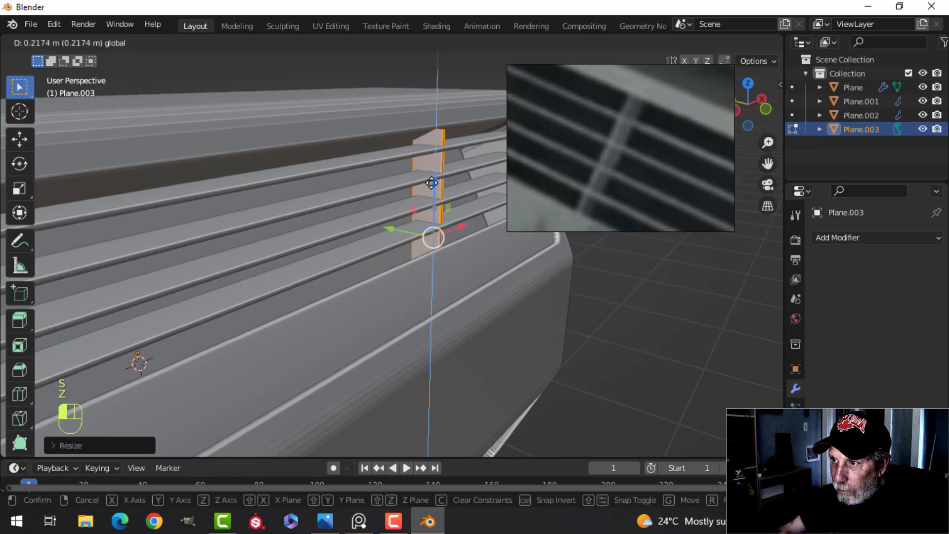
Step: Raise the divider clear of the recess floor and rescale it along Z to fit the opening's height
drag(434, 131, 435, 145)
key(s)
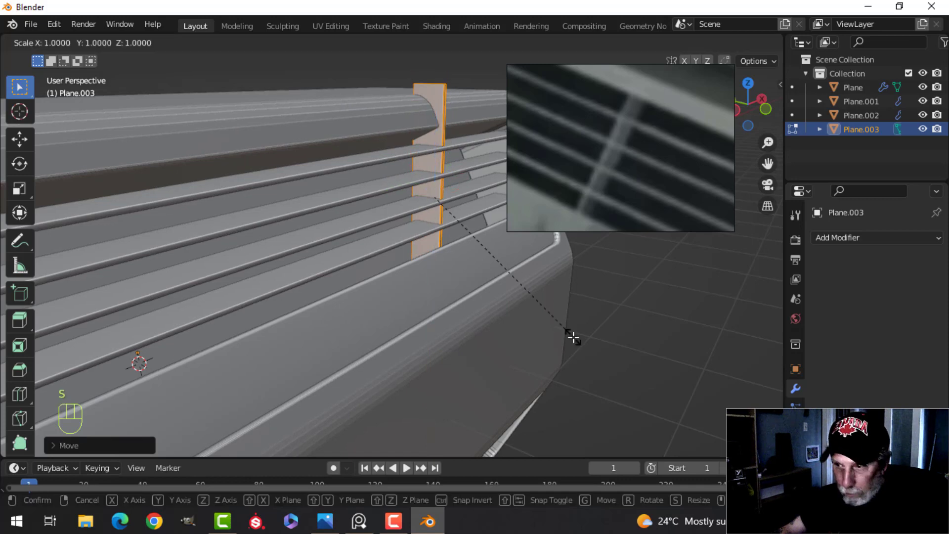
key(z)
click(497, 298)
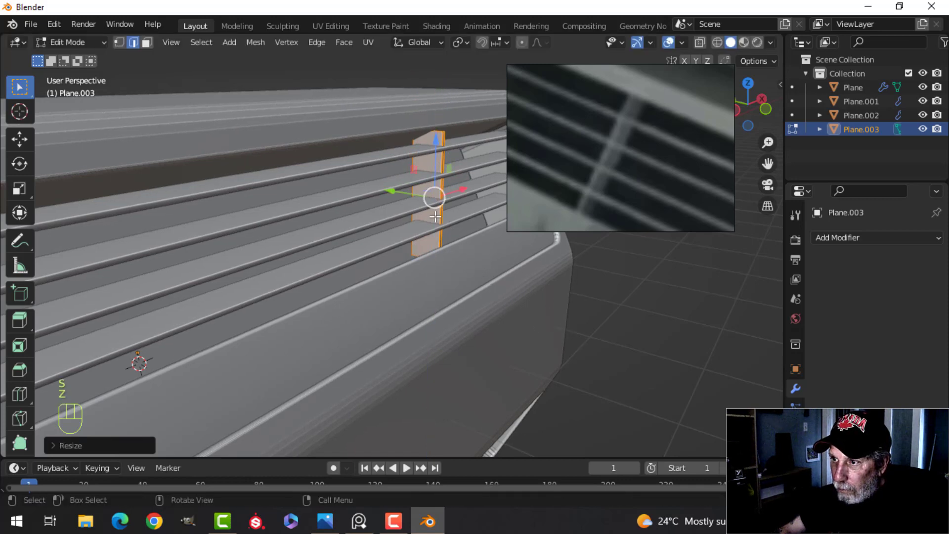
drag(438, 149, 436, 140)
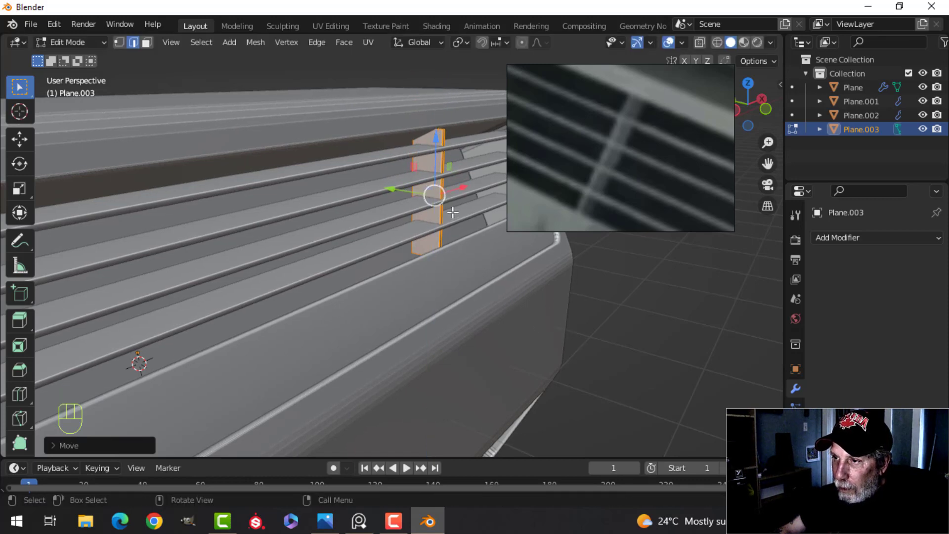
Step: Move the divider along X to about one third of the grille's width from its left end, matching the reference photo
scroll(435, 198, down, 6)
shift+middle_drag(456, 253, 428, 267)
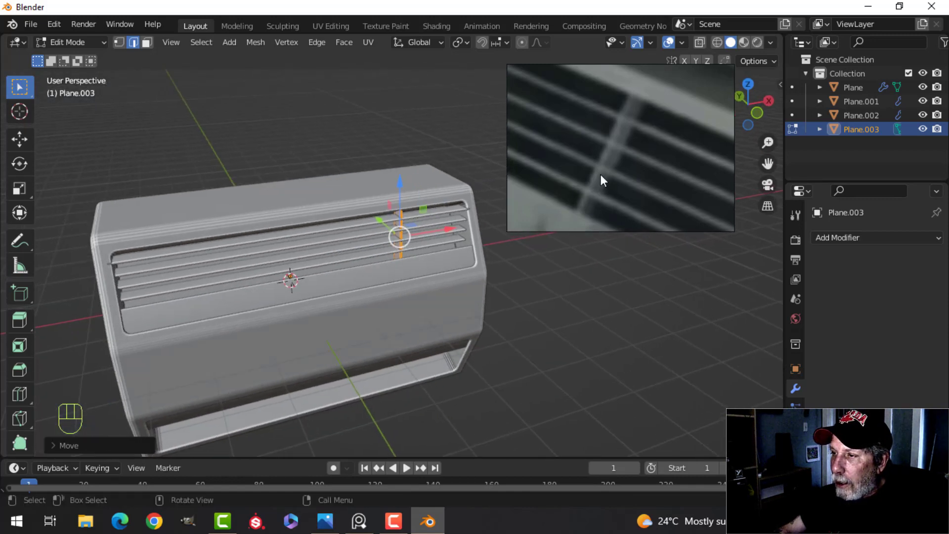
scroll(599, 174, down, 5)
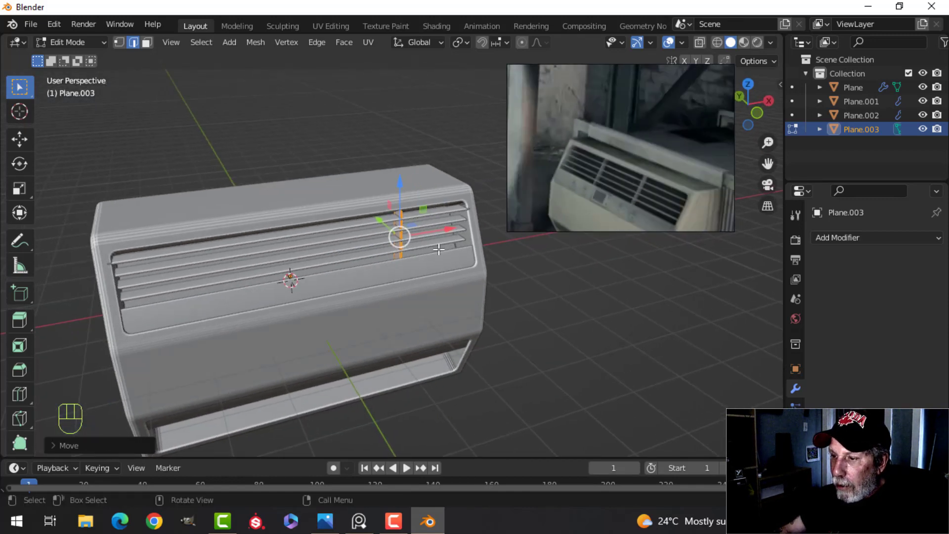
key(KP_1)
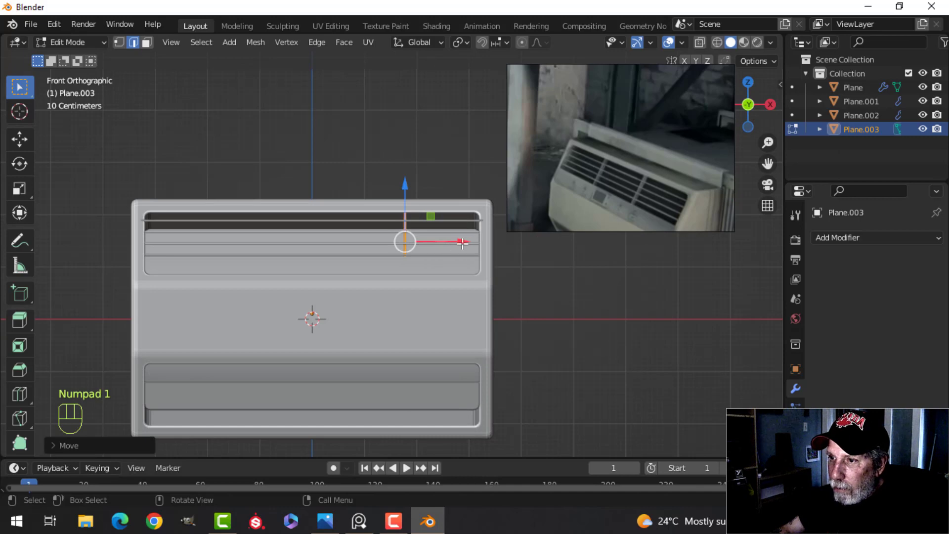
drag(452, 253, 313, 258)
key(Tab)
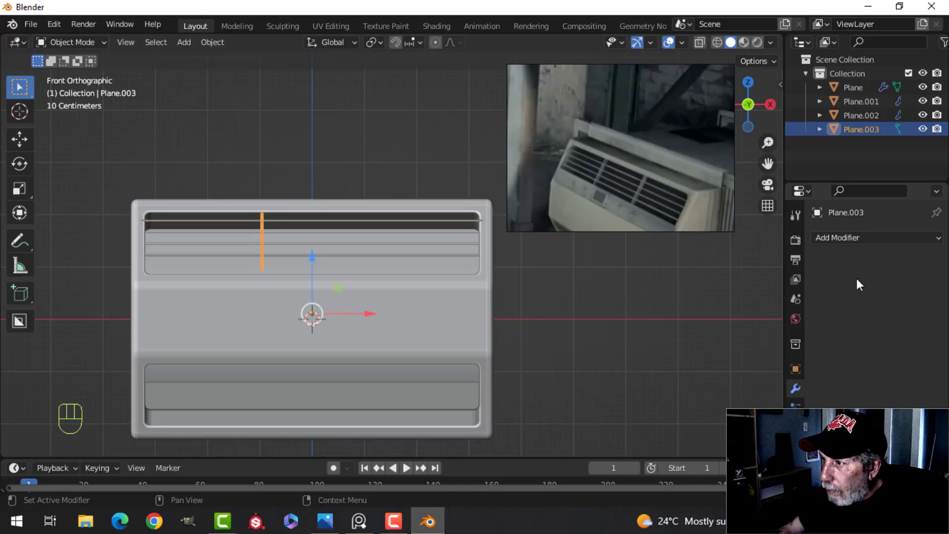
Step: Add an X-axis Mirror modifier to the divider and apply its rotation and scale to get a matching second divider
click(844, 237)
click(683, 398)
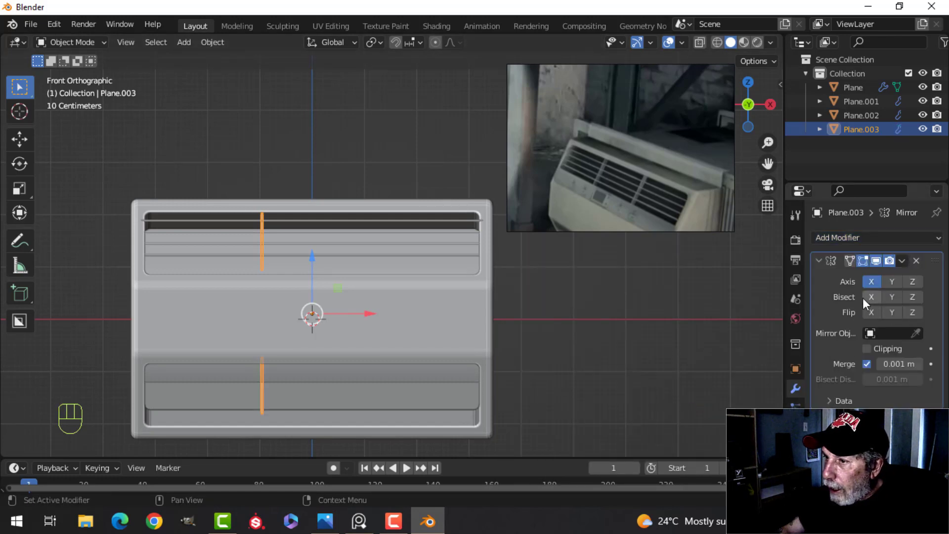
key(ctrl+a)
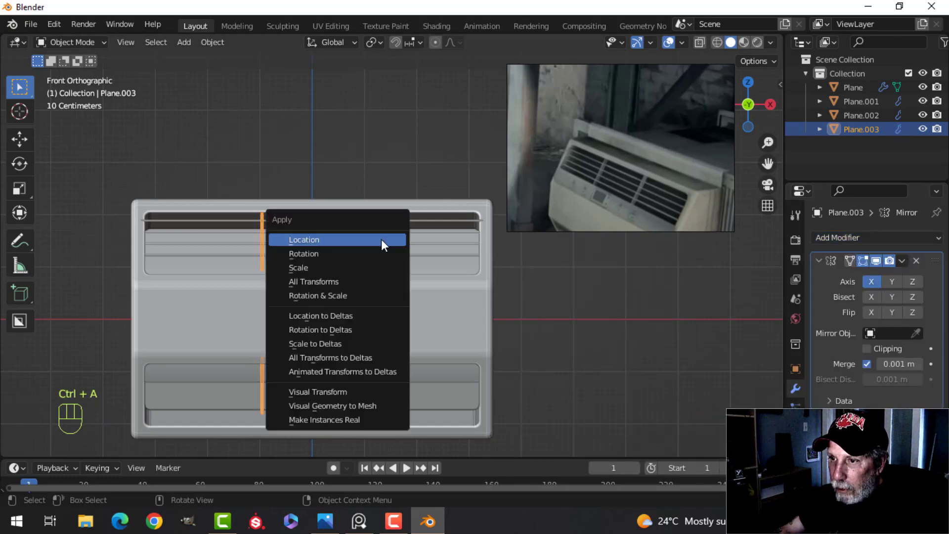
click(351, 293)
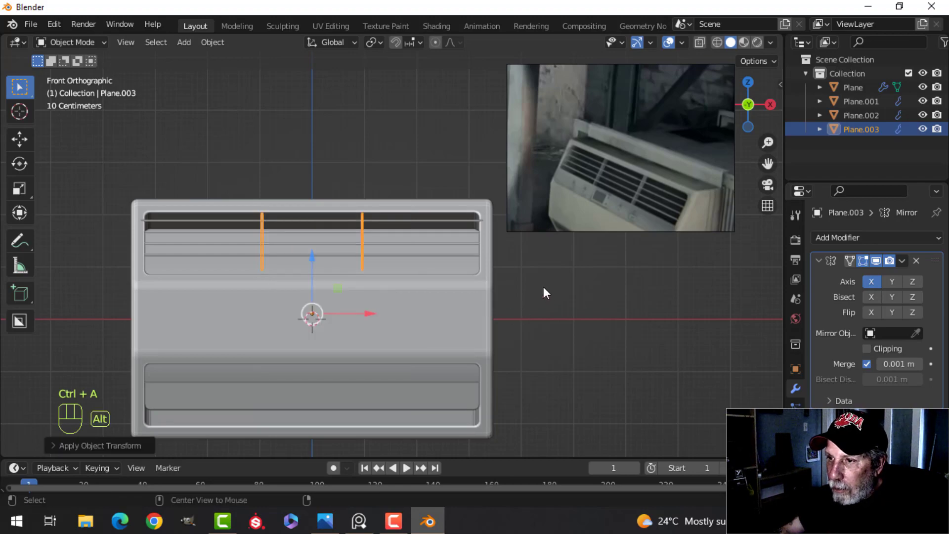
key(alt+a)
middle_drag(544, 293, 494, 259)
scroll(500, 292, down, 3)
scroll(481, 295, down, 2)
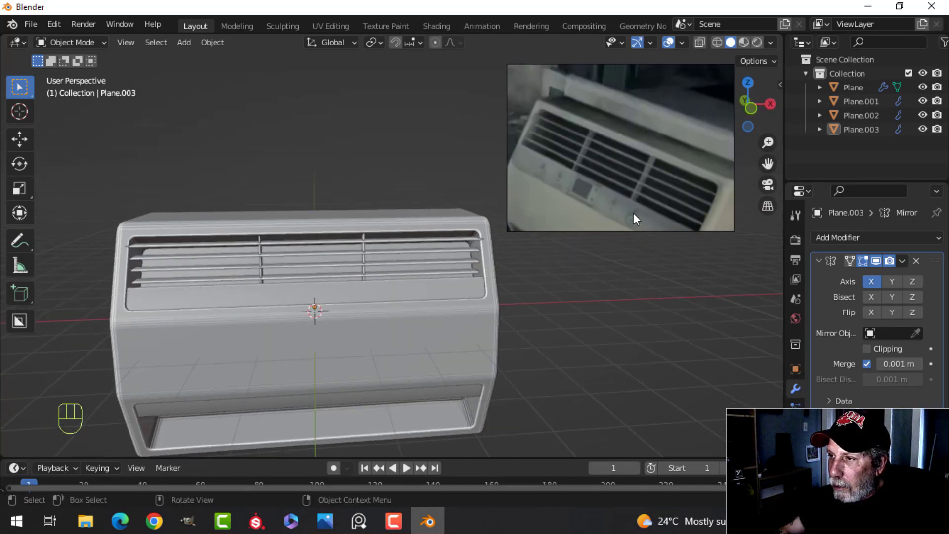
Step: Apply the Mirror modifier on the two vertical dividers and deselect them
scroll(336, 269, up, 4)
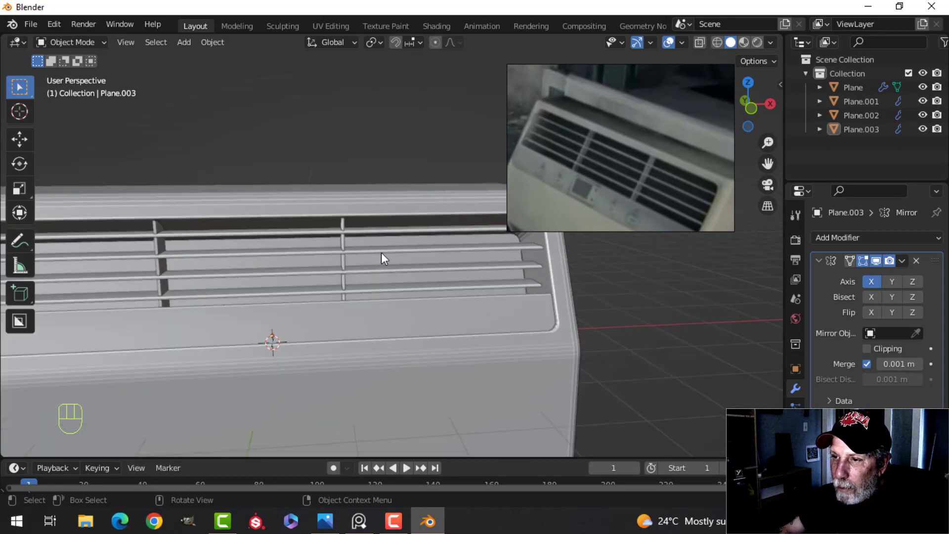
middle_drag(384, 256, 349, 237)
click(349, 237)
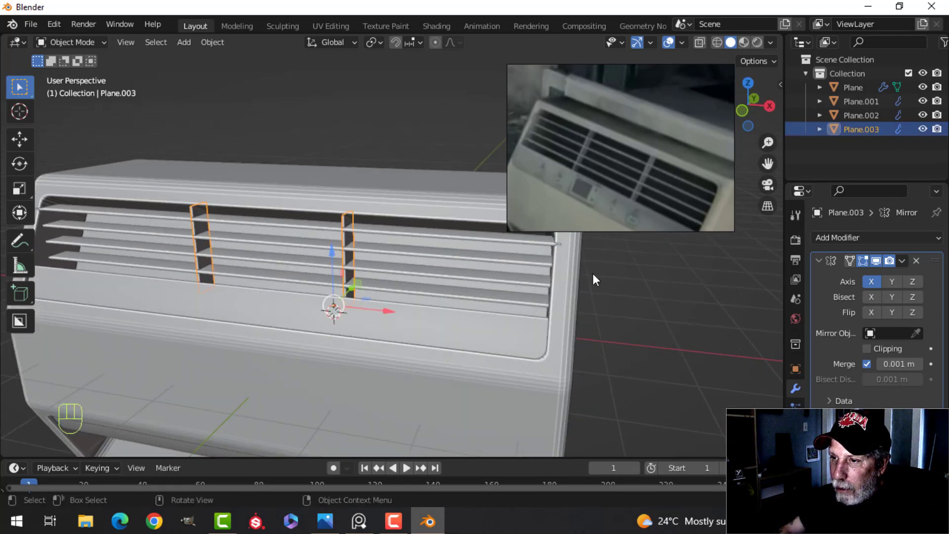
click(902, 261)
click(820, 276)
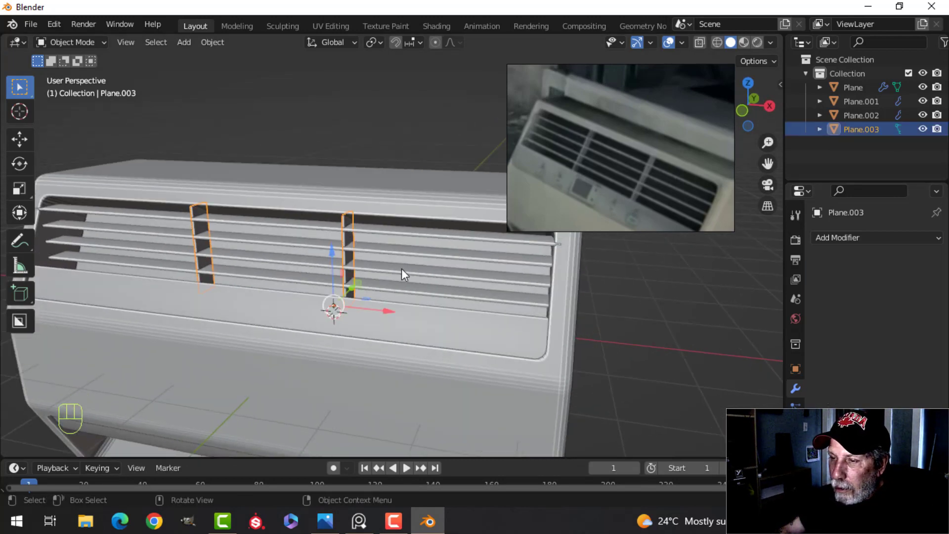
key(alt+a)
middle_drag(399, 265, 420, 266)
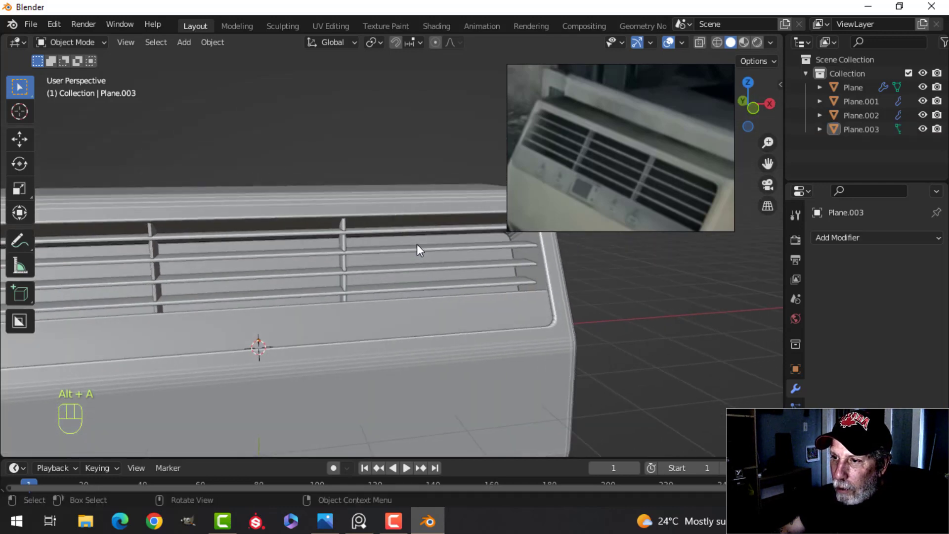
Step: Apply the slats' Array modifier and join the slats with the dividers into one grille object
click(416, 244)
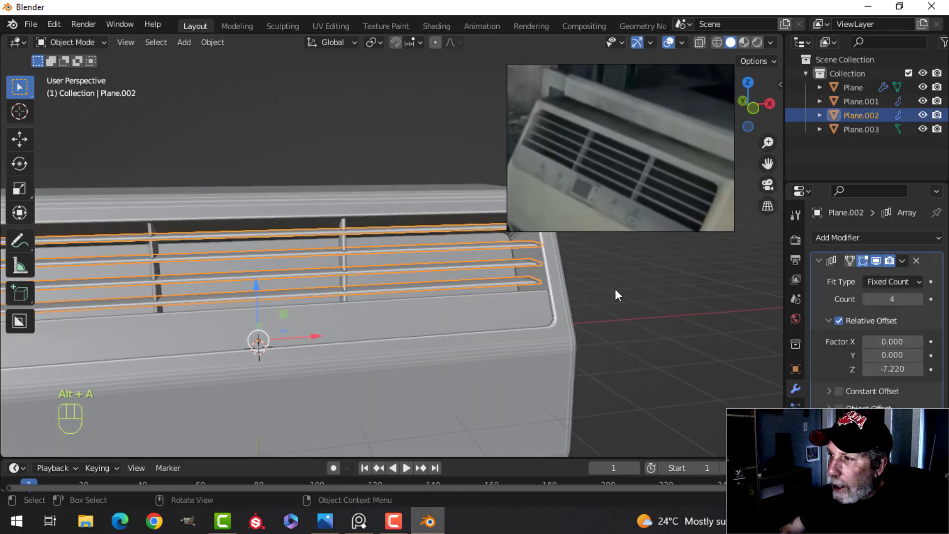
click(902, 260)
click(856, 276)
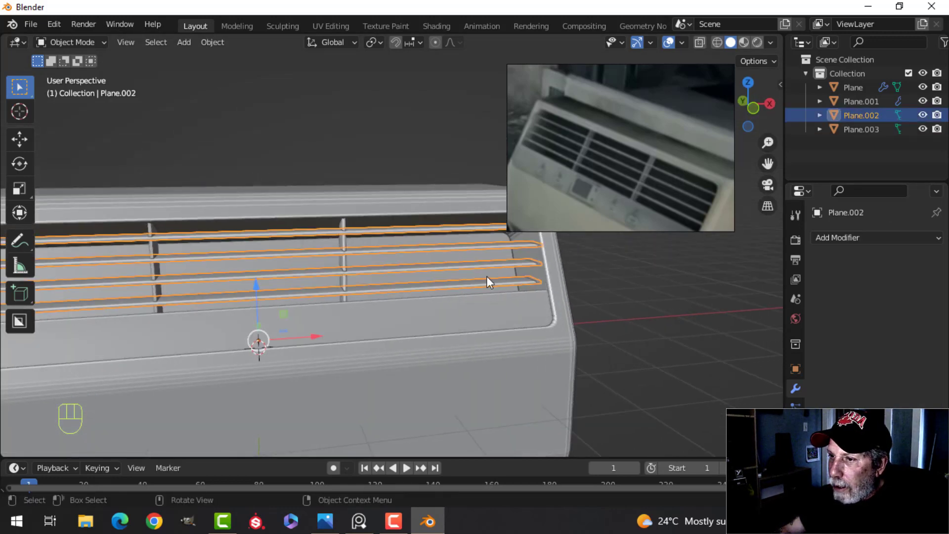
shift+click(340, 241)
key(ctrl+j)
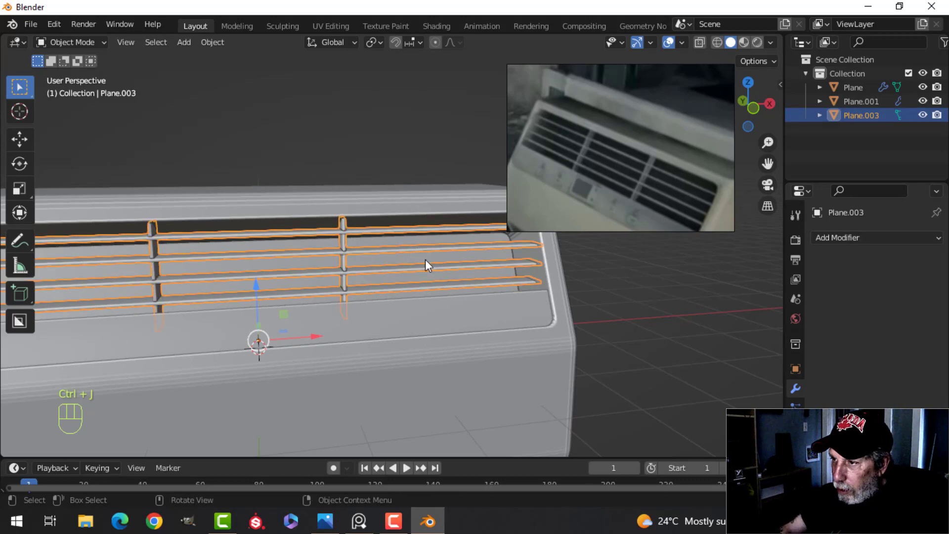
scroll(544, 296, down, 4)
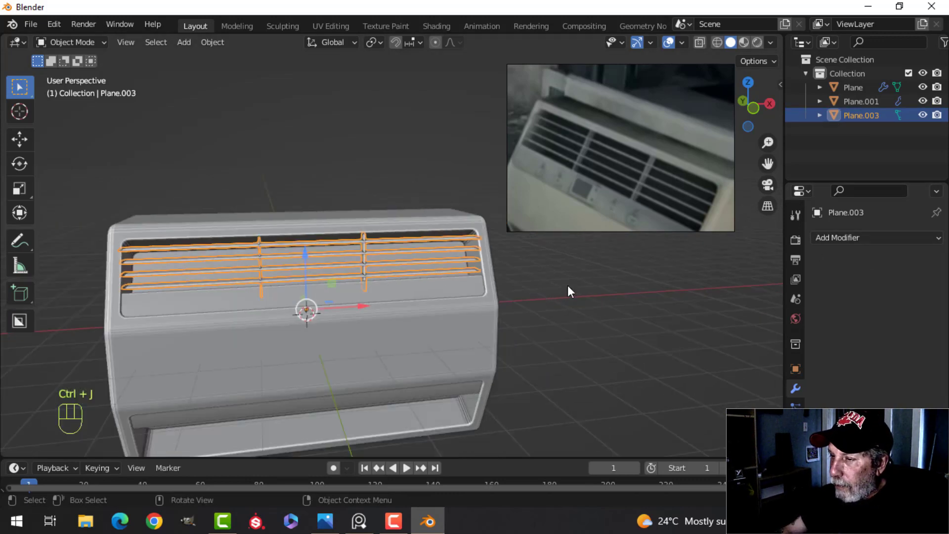
Step: In a wireframe side view, rotate the whole grille mesh parallel to the slanted front and move it into the recess
key(KP_3)
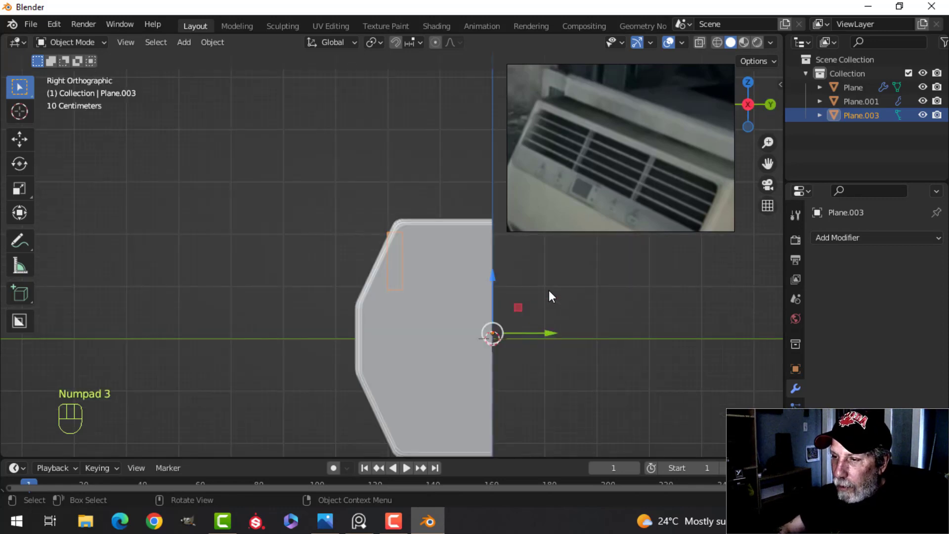
key(z)
scroll(427, 286, up, 5)
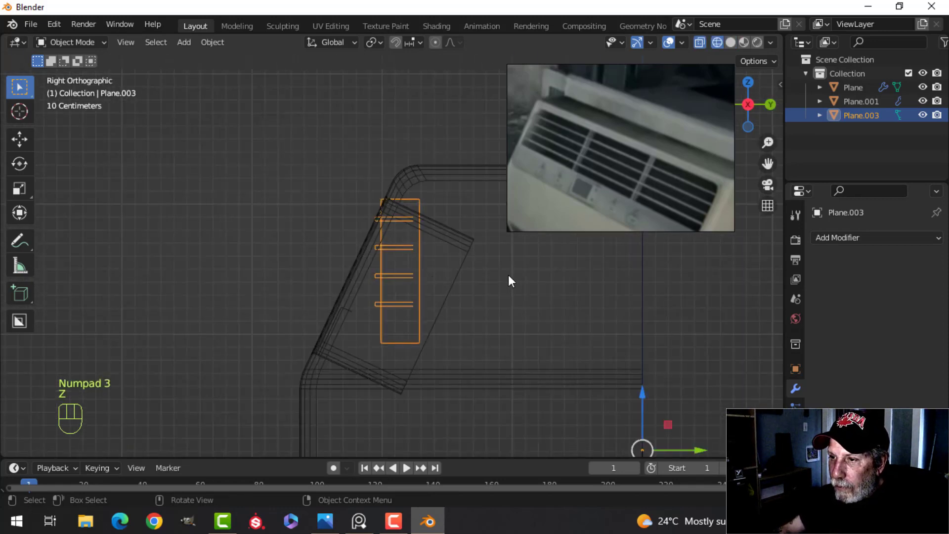
key(Tab)
key(a)
scroll(502, 320, down, 2)
shift+middle_drag(502, 320, 462, 322)
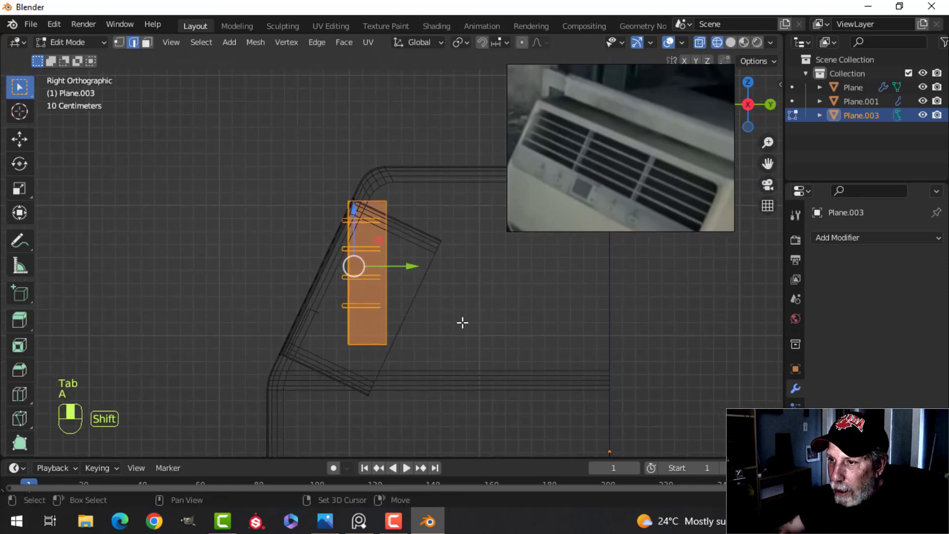
key(r)
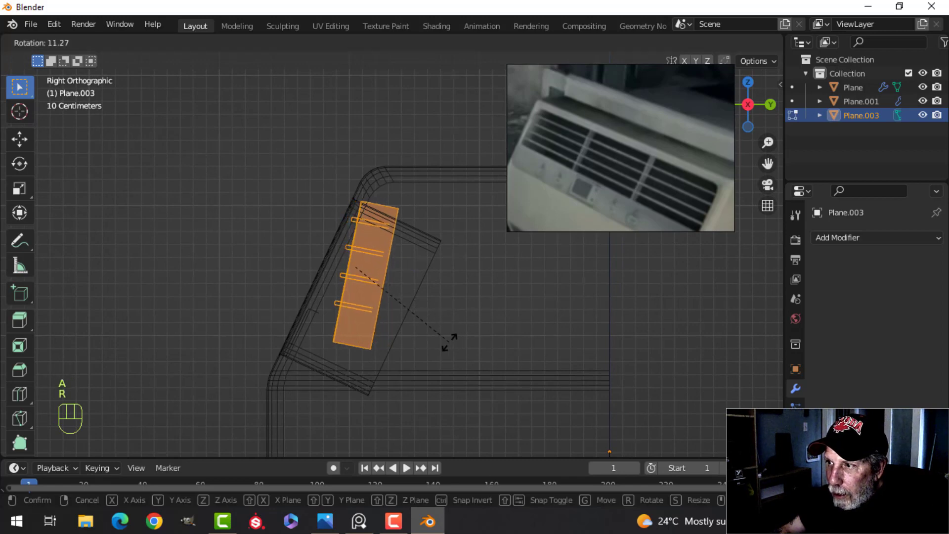
click(422, 346)
key(g)
click(399, 350)
Step: Return to solid shading, raise the grille mesh about 0.05 m and check its fit in the recess
key(z)
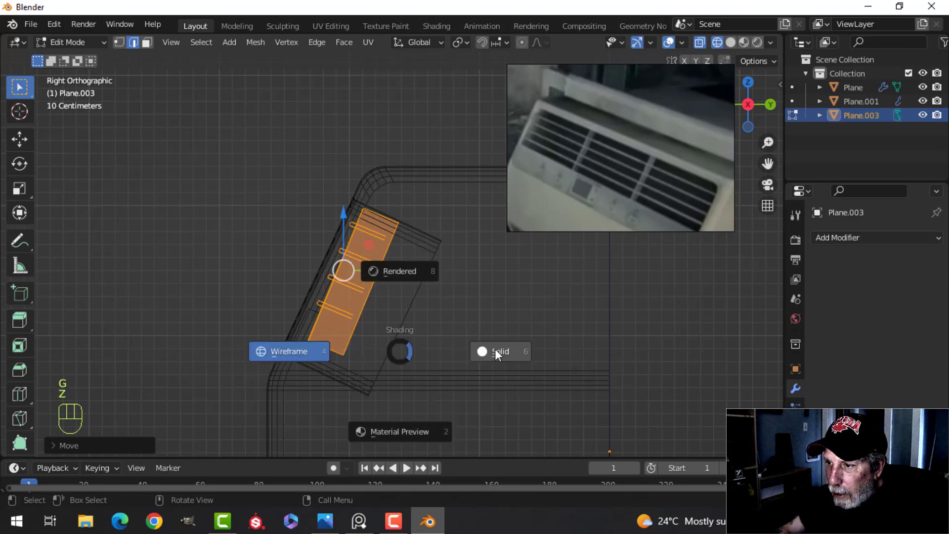
click(495, 348)
mouse_move(408, 314)
middle_down()
mouse_move(498, 321)
mouse_move(324, 343)
mouse_move(365, 303)
mouse_move(369, 322)
mouse_move(557, 290)
mouse_move(503, 288)
middle_up()
drag(368, 225, 366, 217)
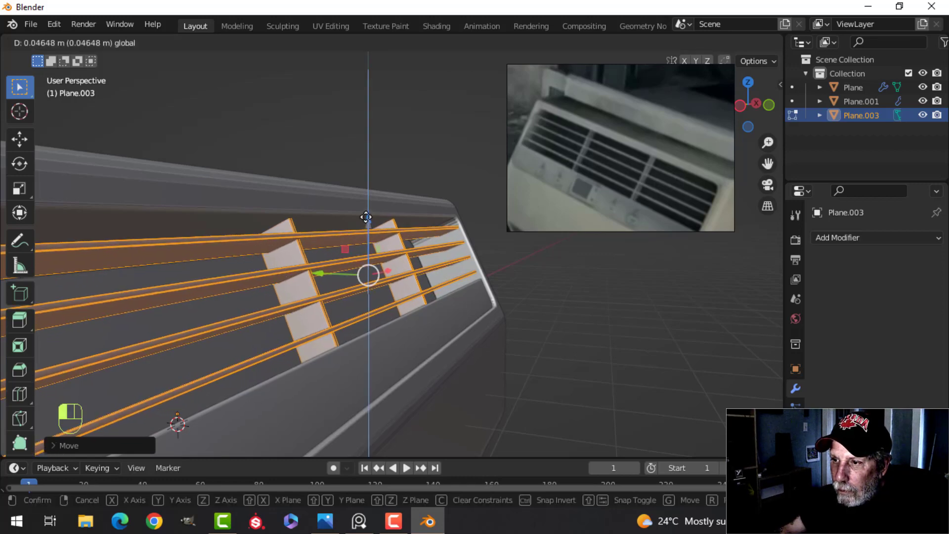
key(Tab)
scroll(468, 250, down, 6)
key(alt+a)
middle_drag(520, 275, 364, 300)
scroll(383, 269, up, 4)
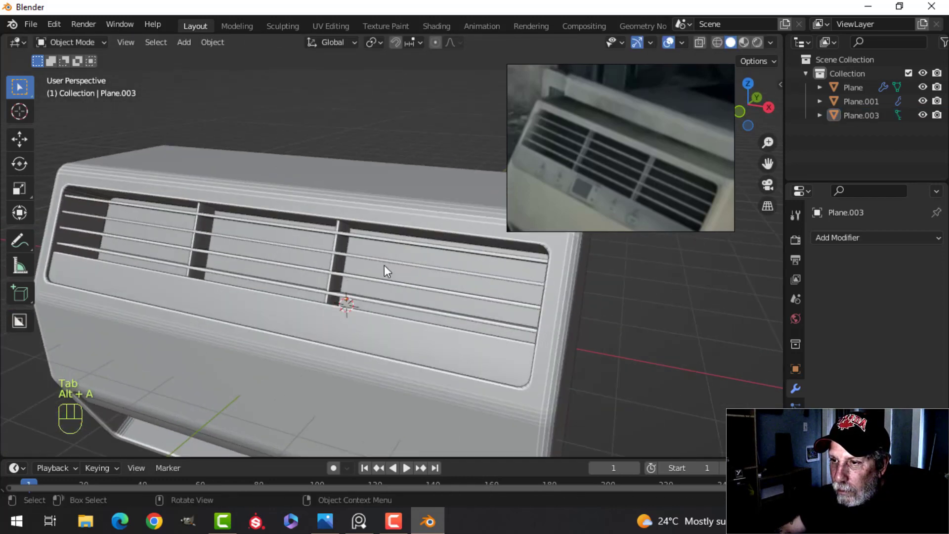
shift+middle_drag(384, 265, 416, 297)
middle_drag(418, 298, 375, 280)
scroll(328, 284, up, 5)
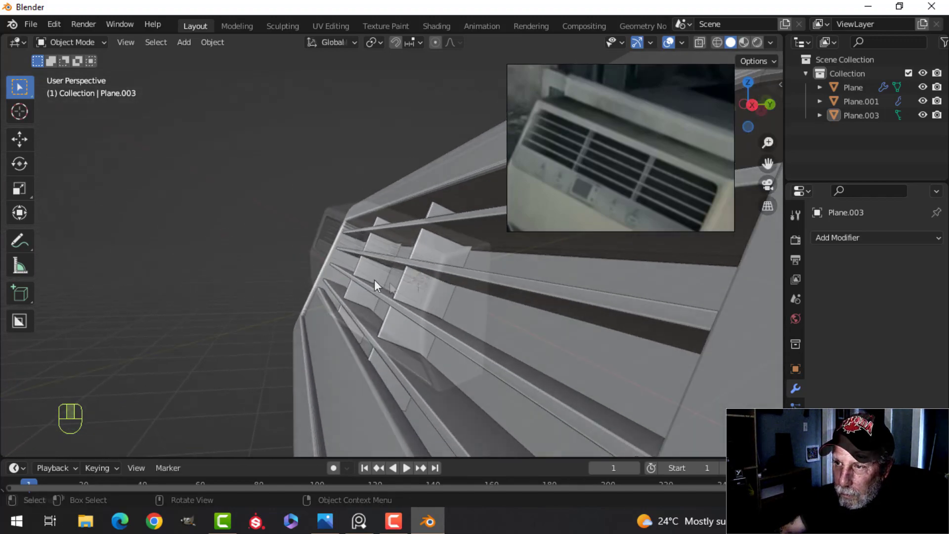
Step: Review the grille's fit in the housing and turn on the Face Orientation overlay
middle_drag(390, 288, 410, 280)
middle_drag(410, 281, 465, 269)
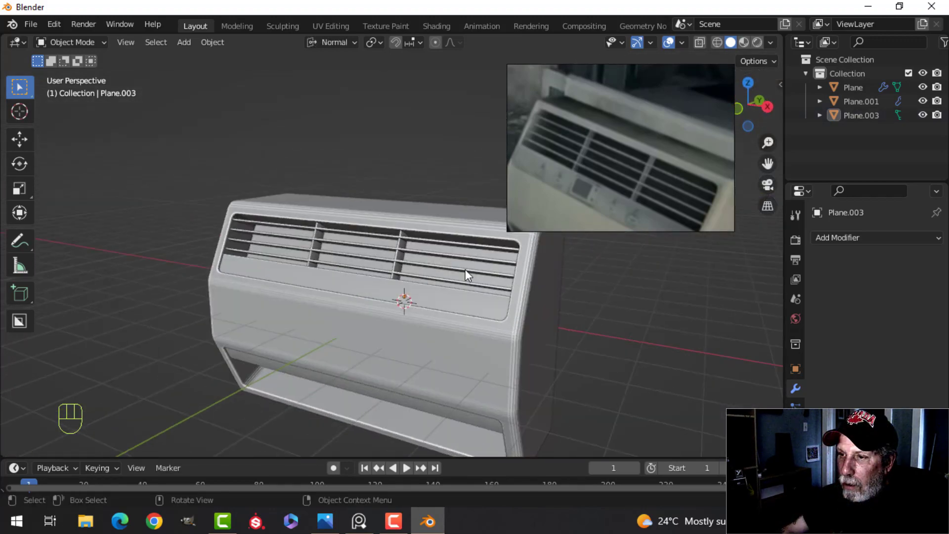
scroll(418, 314, down, 2)
shift+middle_drag(419, 314, 415, 296)
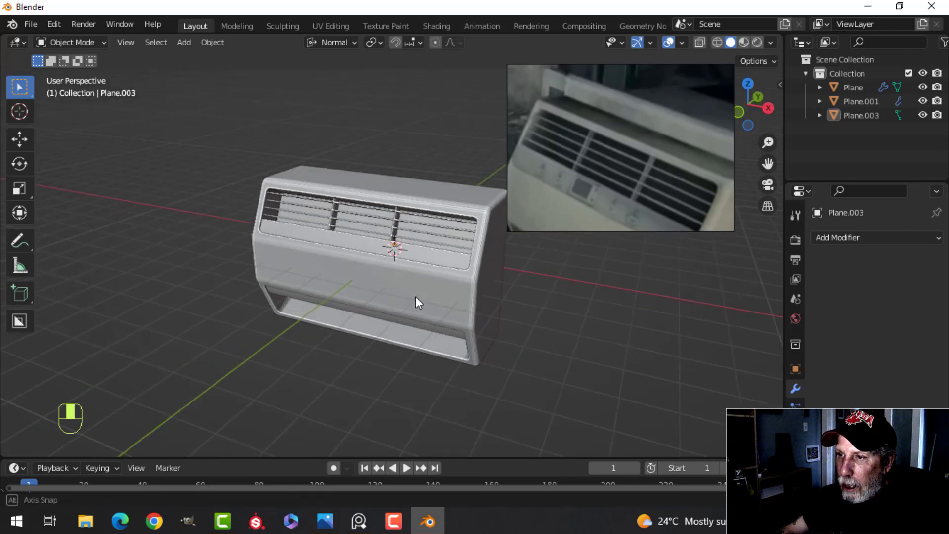
scroll(449, 263, up, 2)
shift+middle_drag(449, 263, 412, 314)
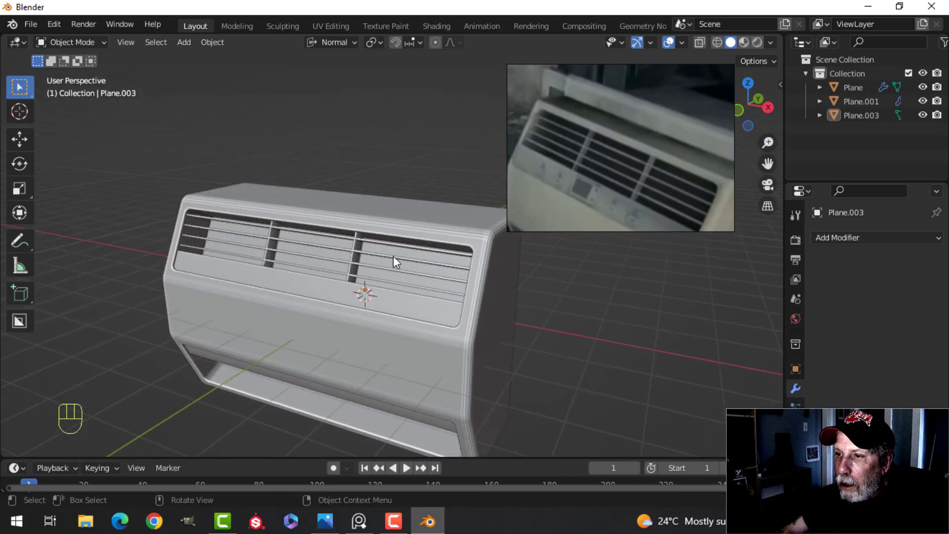
click(682, 43)
click(632, 298)
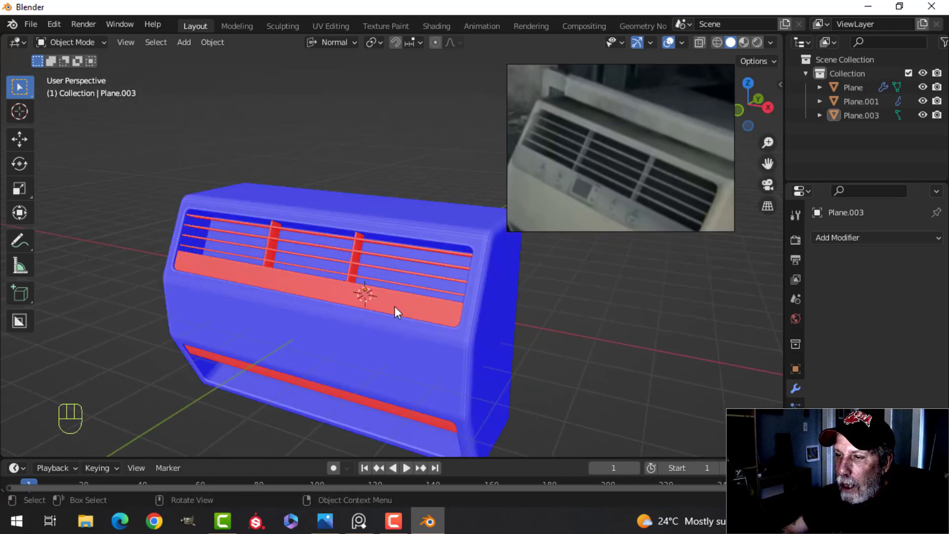
Step: Recalculate the grille mesh's normals outward and set the transform orientation to Global
click(375, 265)
key(Tab)
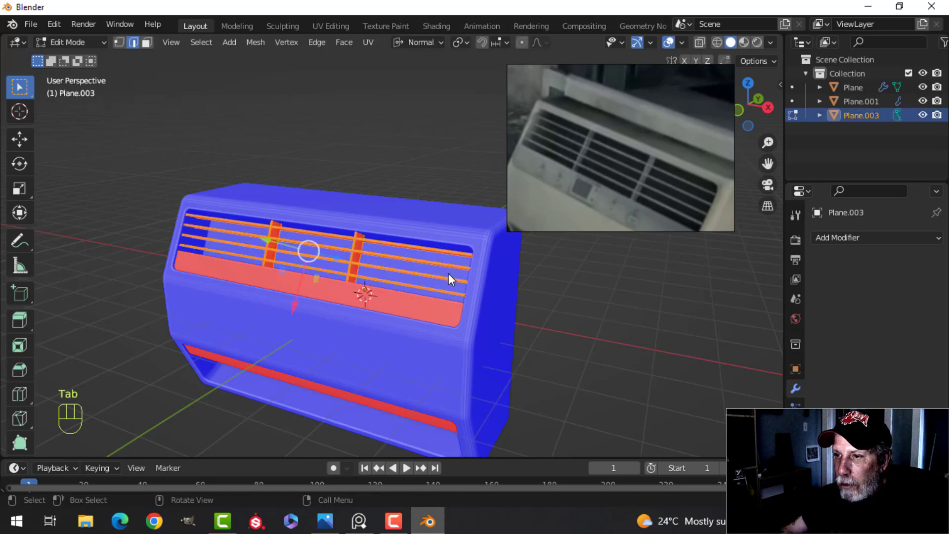
key(alt+n)
click(448, 289)
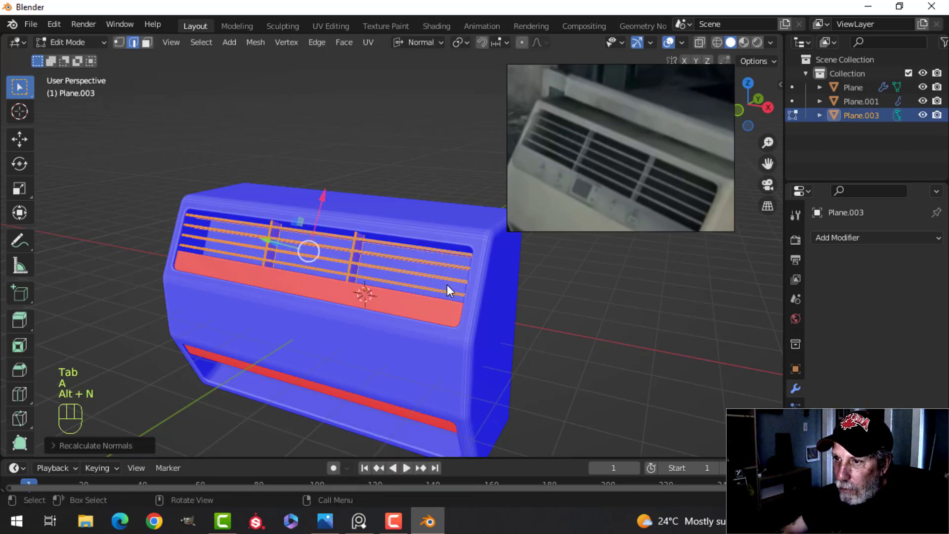
click(424, 42)
click(391, 87)
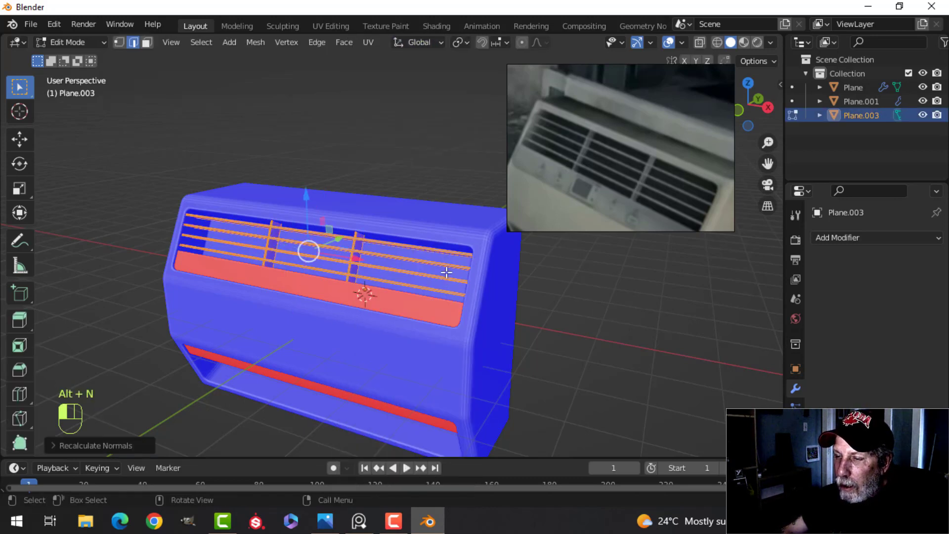
key(Tab)
Step: Make the control panel strip's normals face outward and turn off the Face Orientation overlay
click(404, 305)
key(Tab)
key(a)
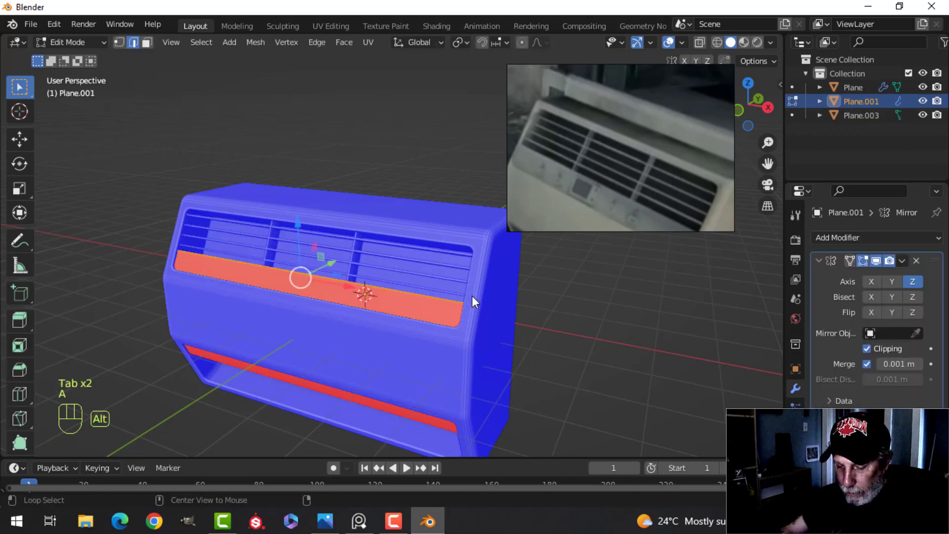
key(alt+n)
click(459, 288)
key(Tab)
key(alt+a)
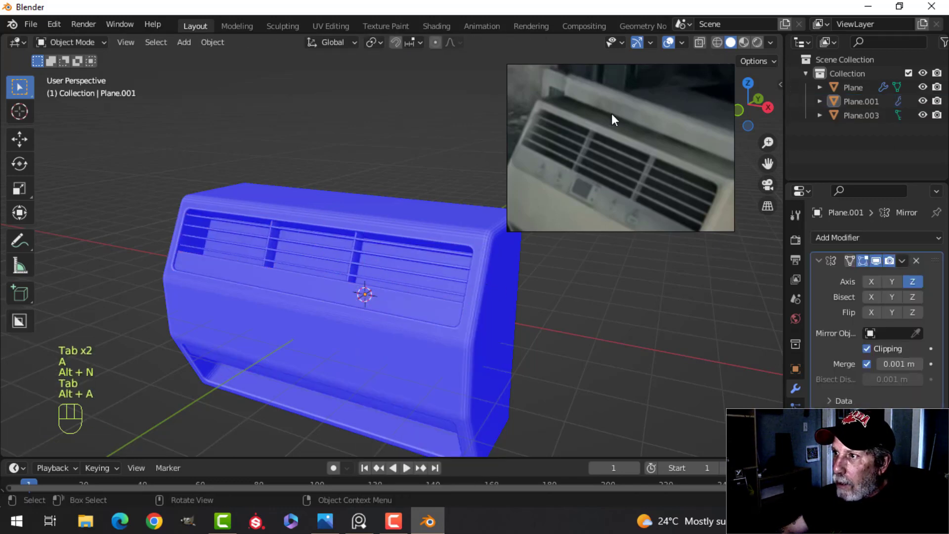
click(681, 43)
click(630, 294)
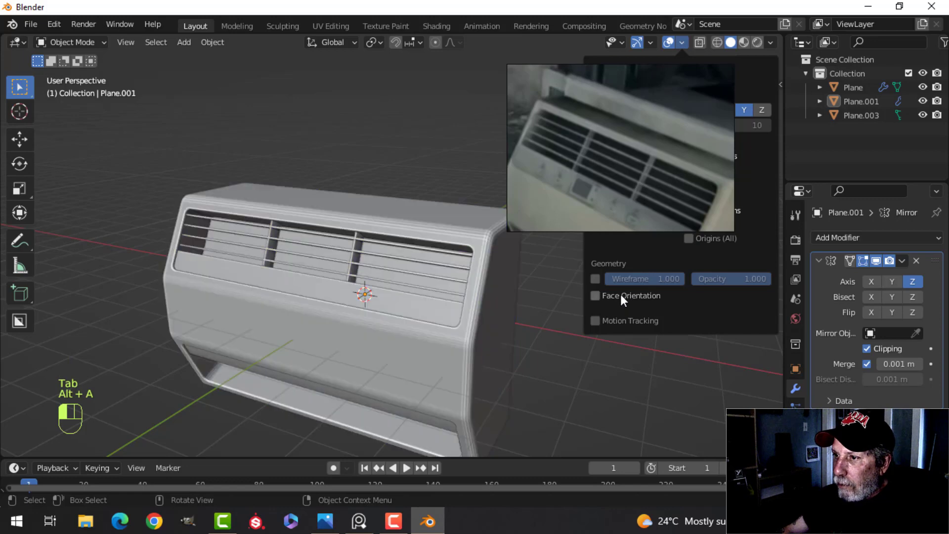
Step: Join the grille into the housing body as one object and deselect it
middle_drag(324, 280, 428, 268)
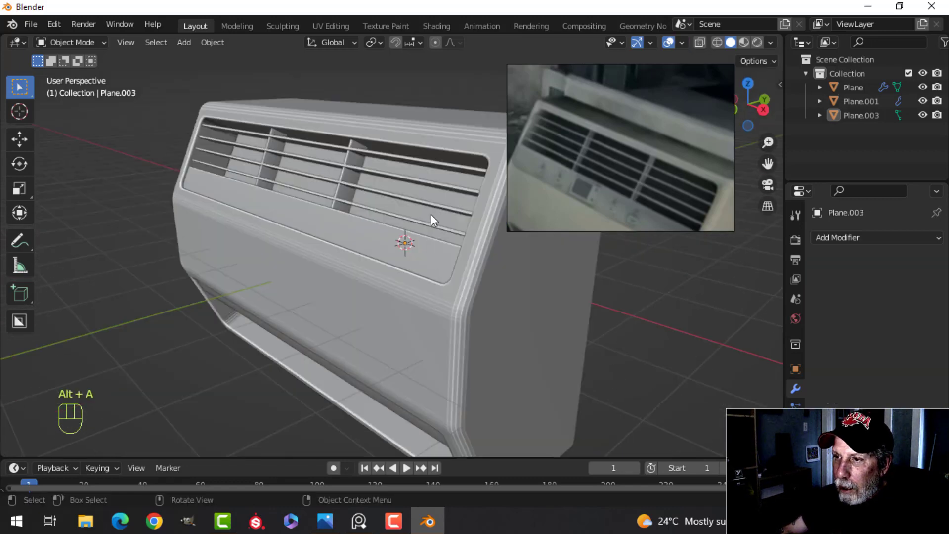
click(431, 214)
shift+click(520, 277)
key(ctrl+j)
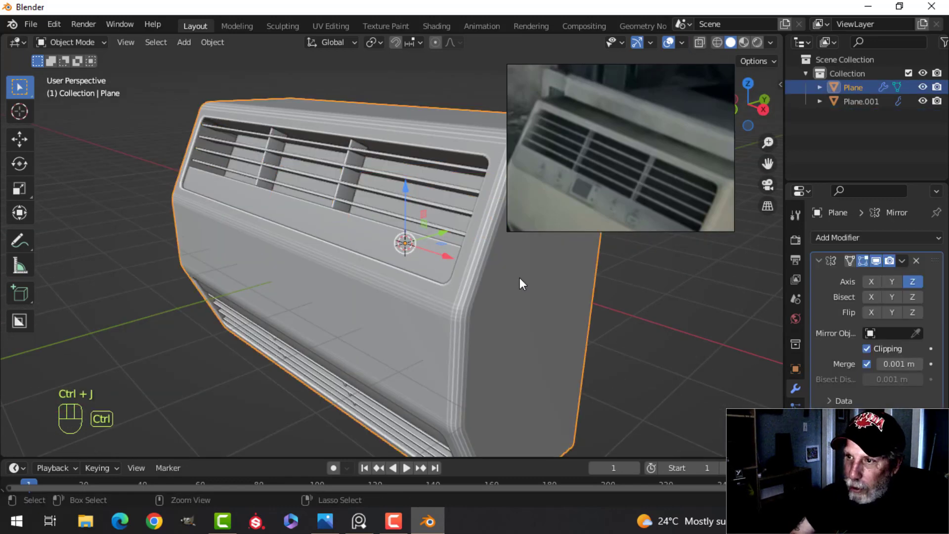
scroll(361, 317, down, 3)
key(alt+a)
middle_drag(360, 317, 483, 298)
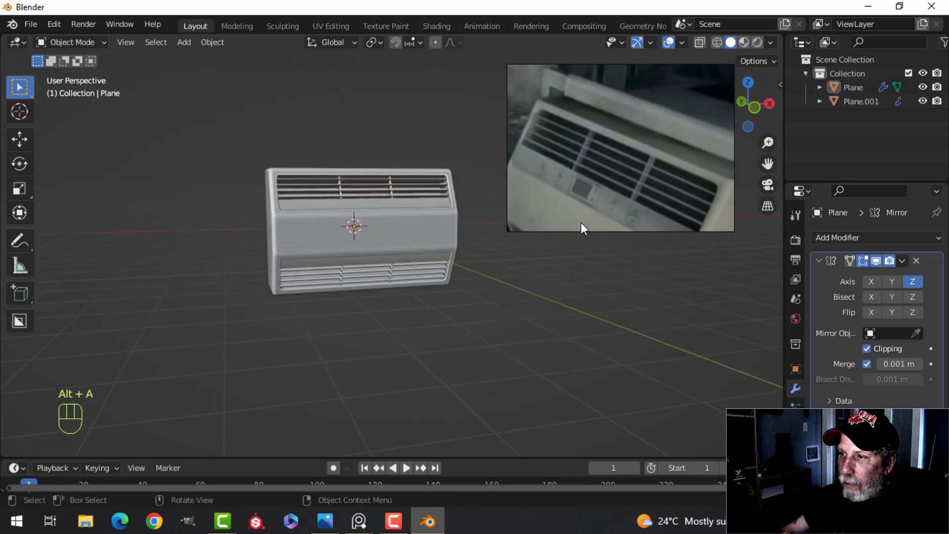
Step: Set viewport cavity to Both, with world-space ridge 1.750 and valley 1.818, and screen-space ridge 1.400 and valley 1.483
click(581, 209)
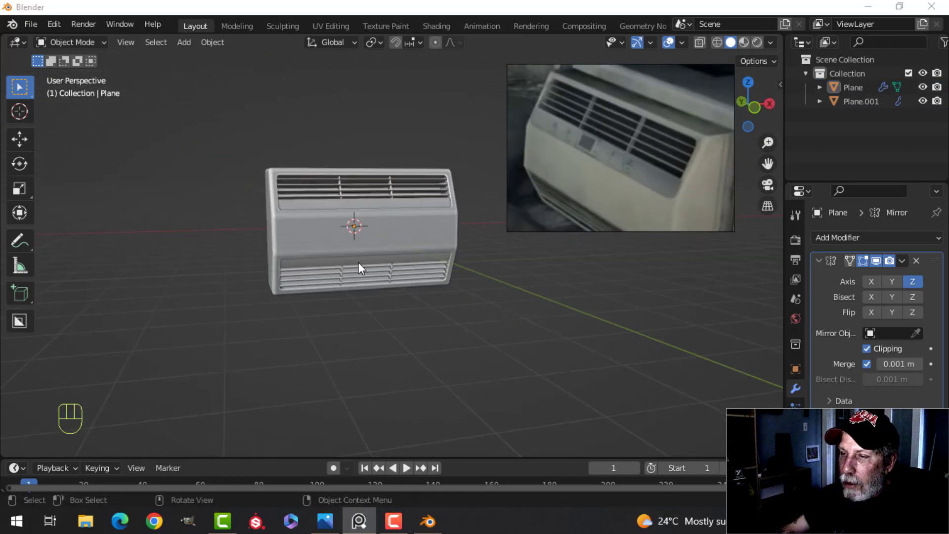
mouse_move(358, 268)
middle_down()
mouse_move(490, 220)
mouse_move(452, 233)
mouse_move(434, 261)
middle_up()
click(770, 43)
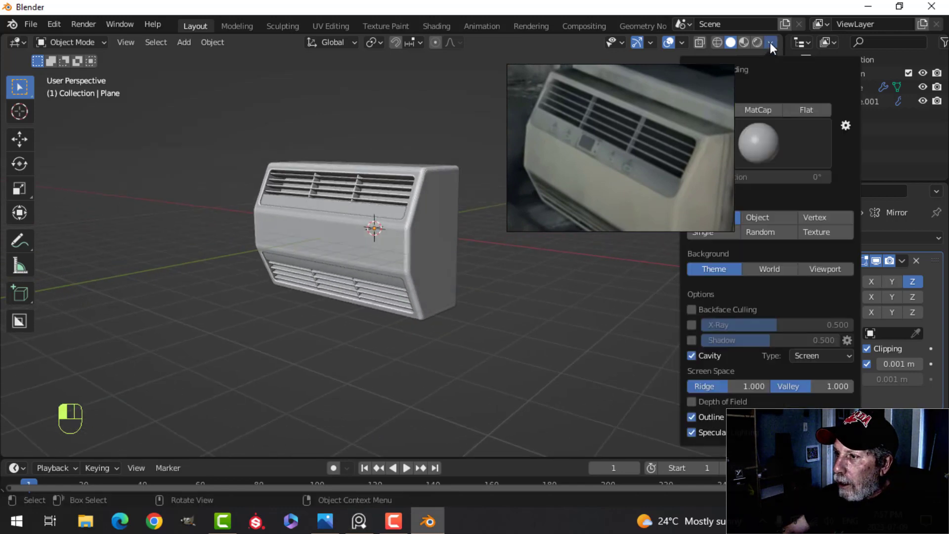
click(806, 355)
click(815, 396)
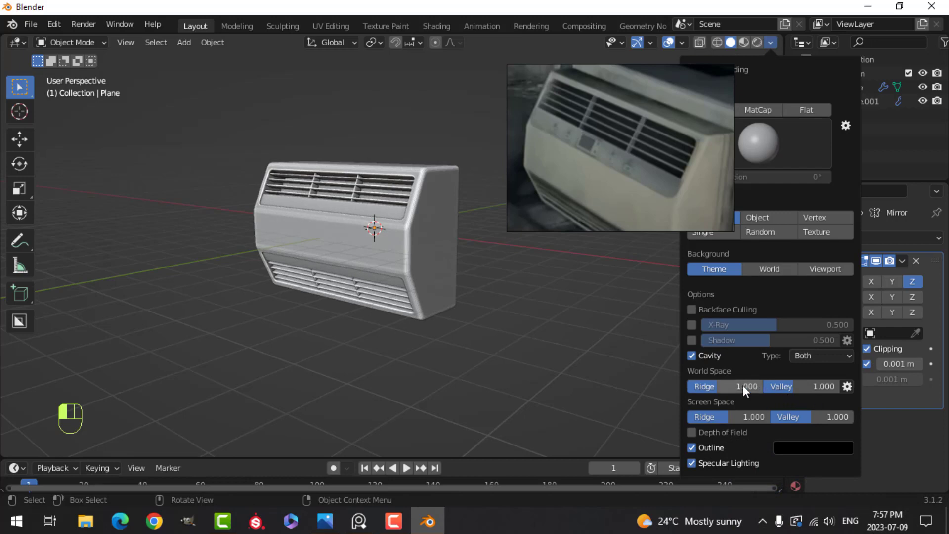
drag(799, 386, 835, 386)
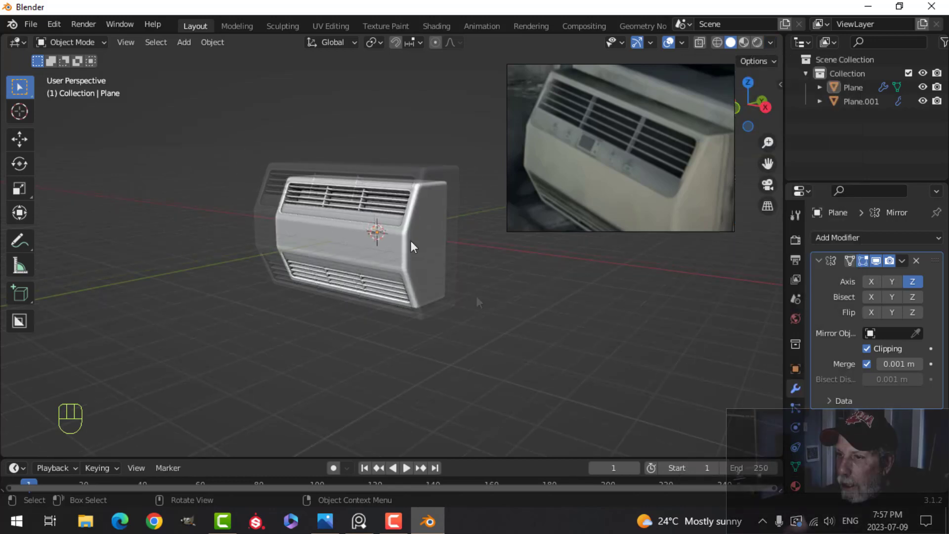
Step: Shade the housing object smooth, deselect it and check the surface shading
right_click(411, 238)
click(410, 236)
click(435, 239)
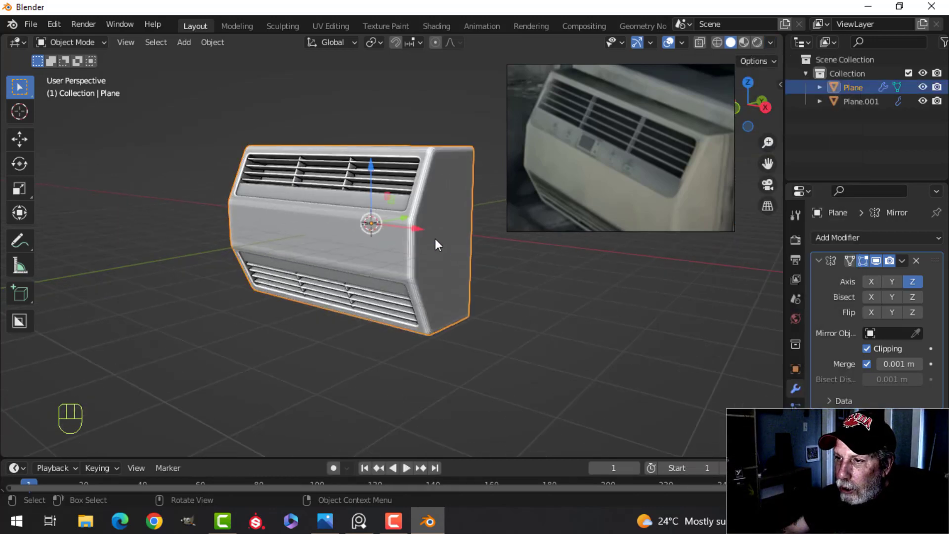
right_click(435, 239)
click(435, 238)
key(alt+a)
middle_drag(450, 249, 422, 250)
scroll(455, 264, up, 2)
scroll(440, 259, down, 3)
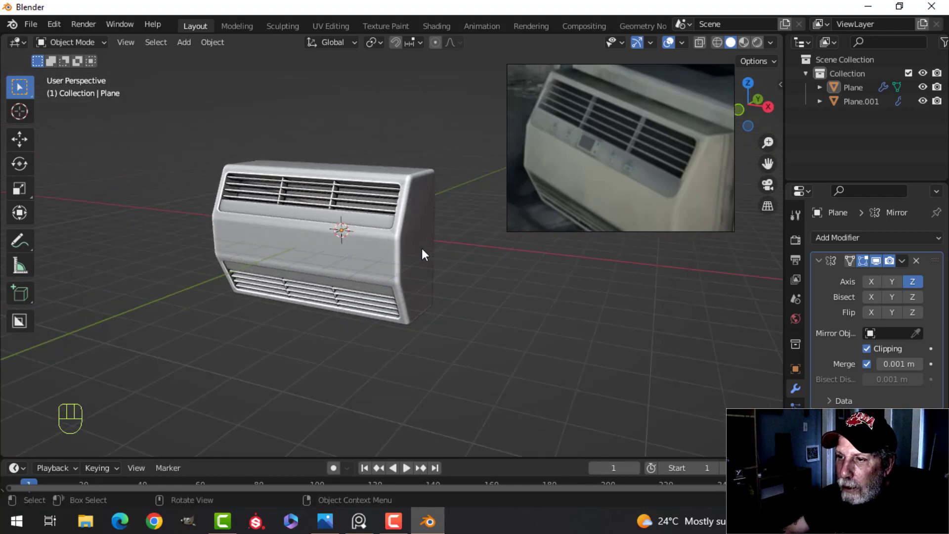
Step: Add a Weighted Normal modifier to the housing and enable Auto Smooth at 30°
click(422, 250)
click(813, 238)
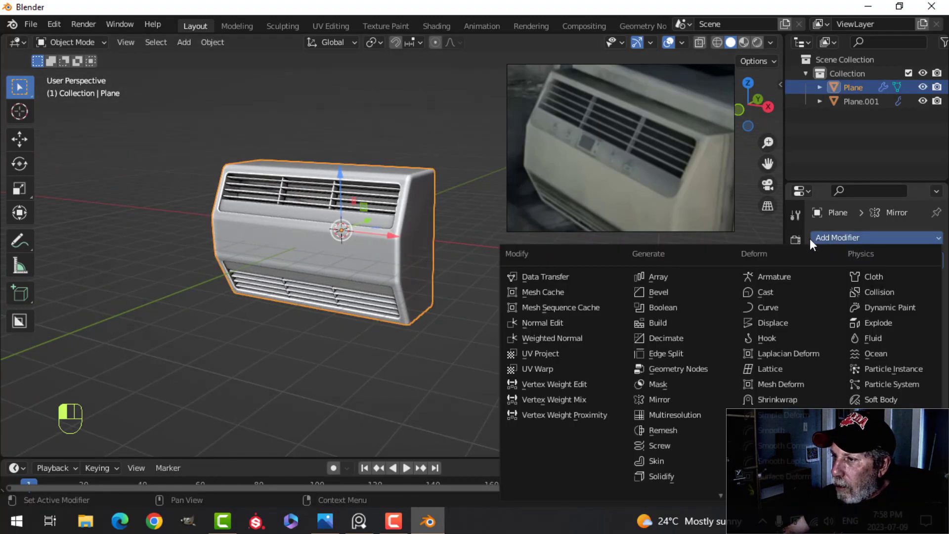
click(544, 338)
click(796, 465)
scroll(849, 443, down, 5)
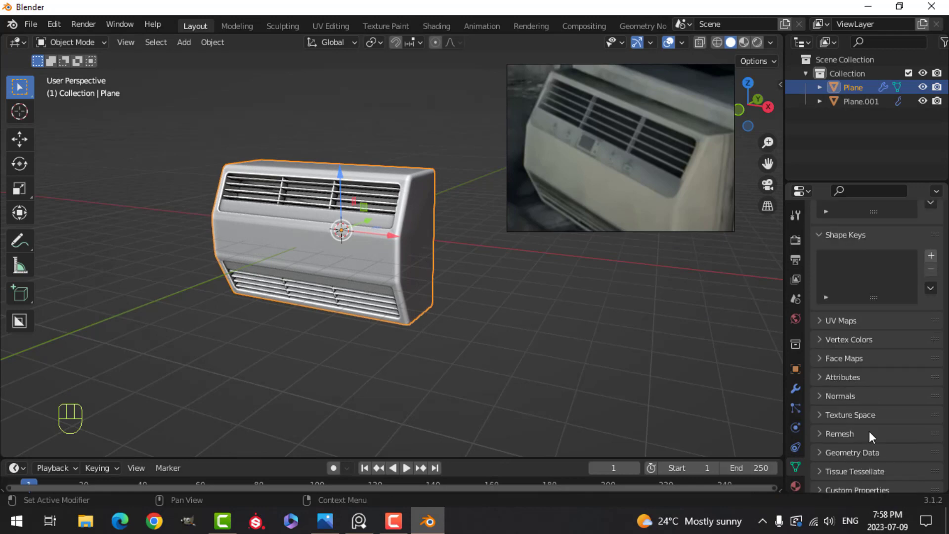
click(821, 397)
click(867, 418)
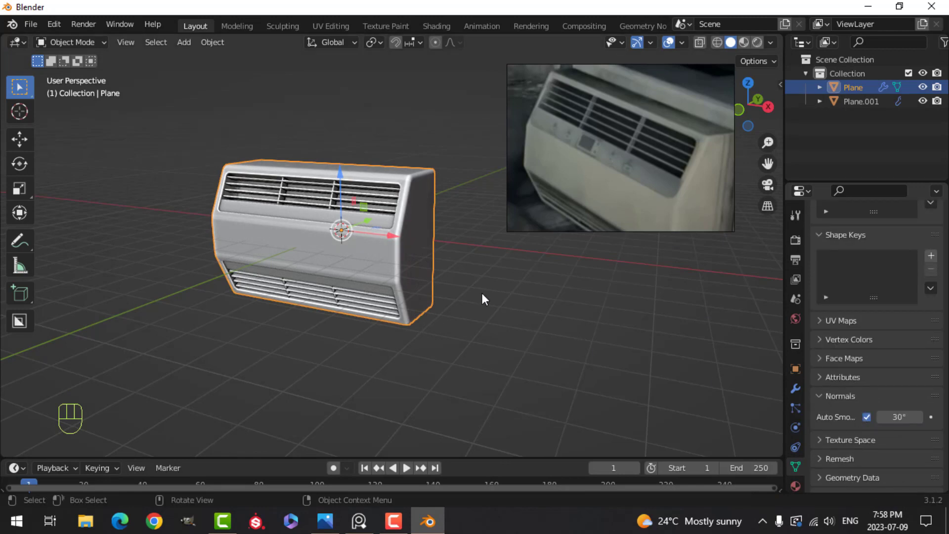
scroll(482, 292, up, 2)
key(alt+a)
middle_drag(487, 272, 488, 295)
scroll(485, 280, down, 1)
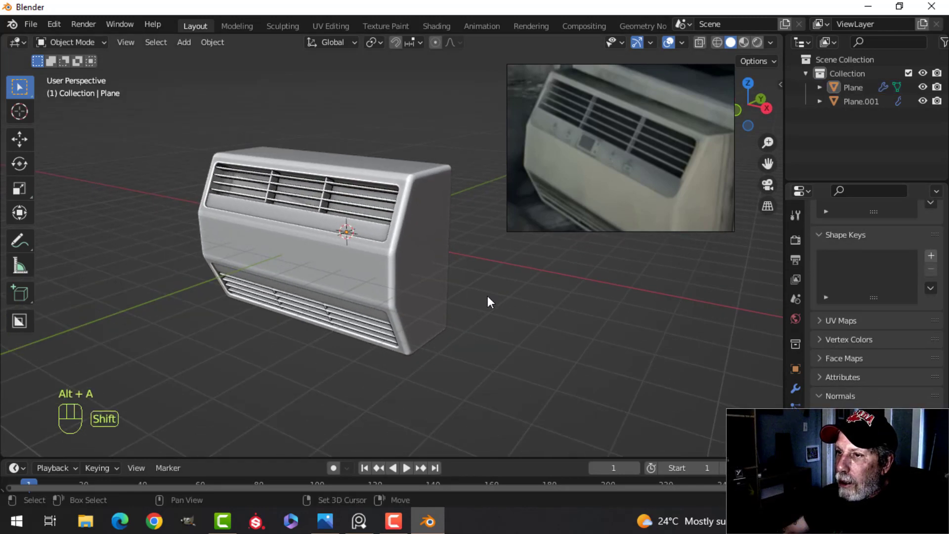
Step: Turn on viewport shadows at 0.500, switch the lighting to the red MatCap and inspect the housing
click(413, 261)
click(772, 43)
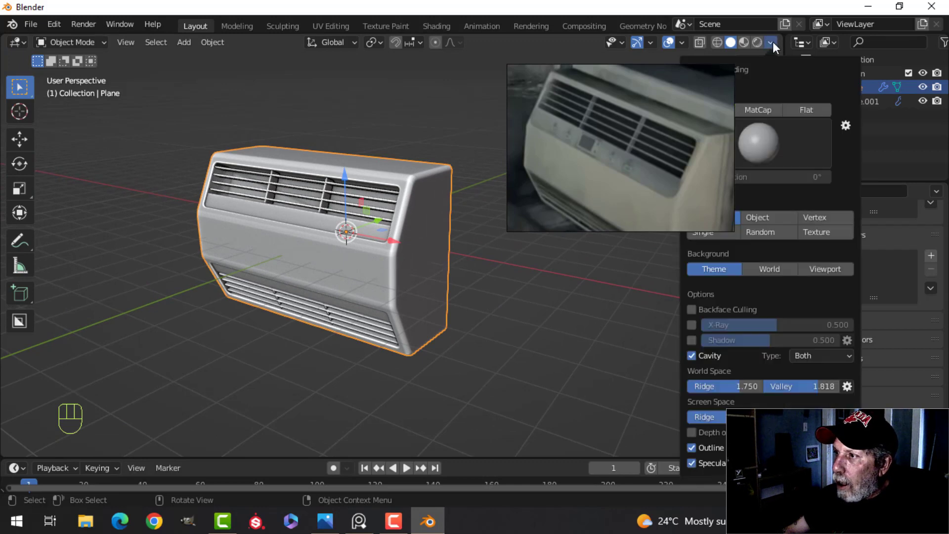
click(692, 340)
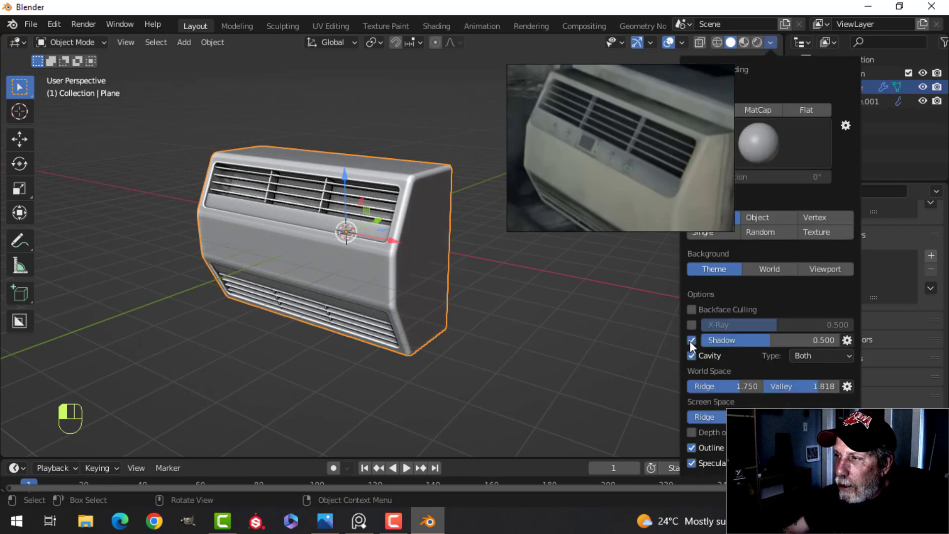
click(757, 110)
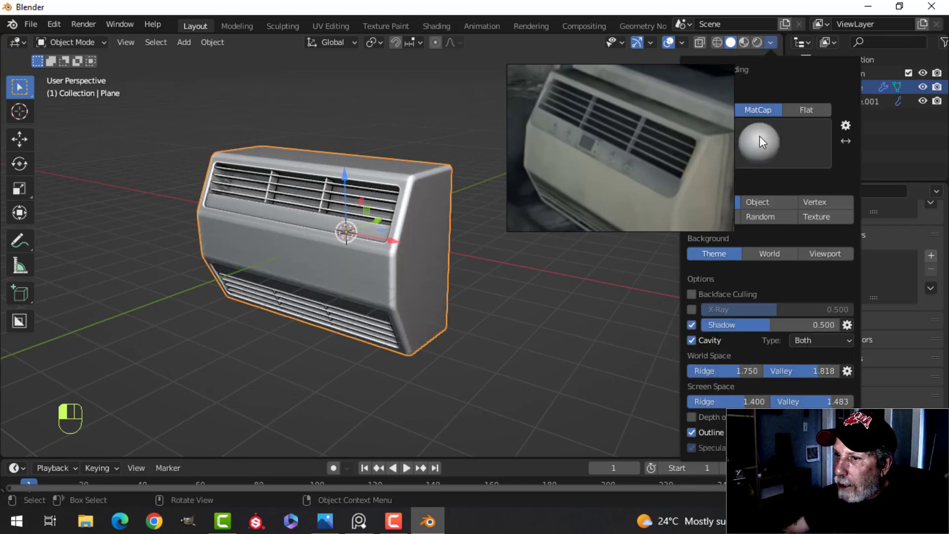
click(759, 142)
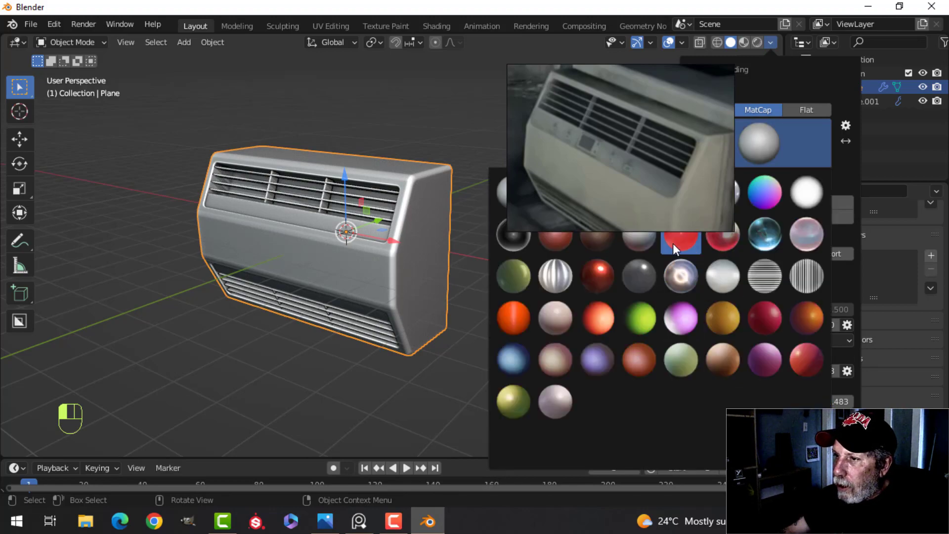
click(680, 241)
mouse_move(372, 308)
middle_down()
mouse_move(443, 301)
mouse_move(373, 301)
middle_up()
scroll(389, 307, up, 6)
key(alt+a)
scroll(409, 326, down, 3)
middle_drag(365, 263, 372, 258)
Step: Open the control panel strip's modifier settings and collapse its Mirror modifier
click(357, 232)
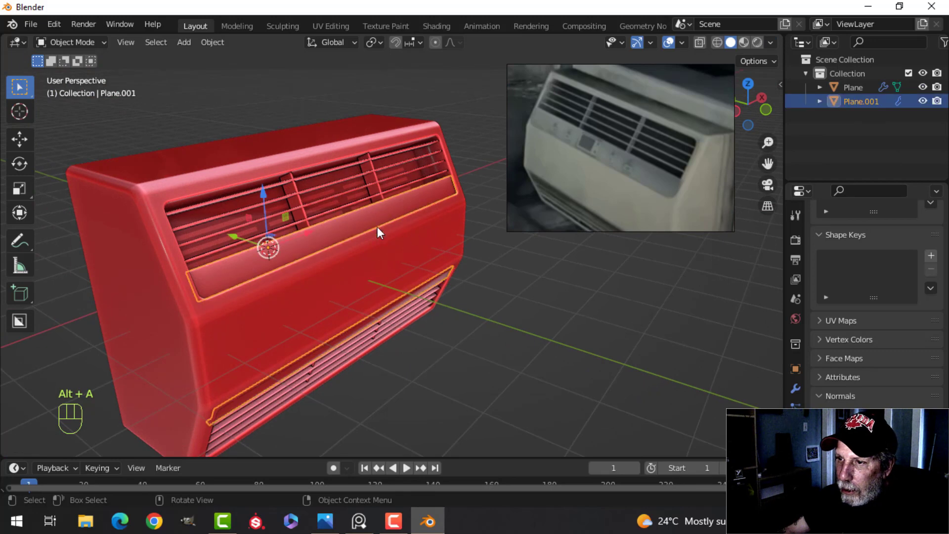
click(795, 387)
click(818, 261)
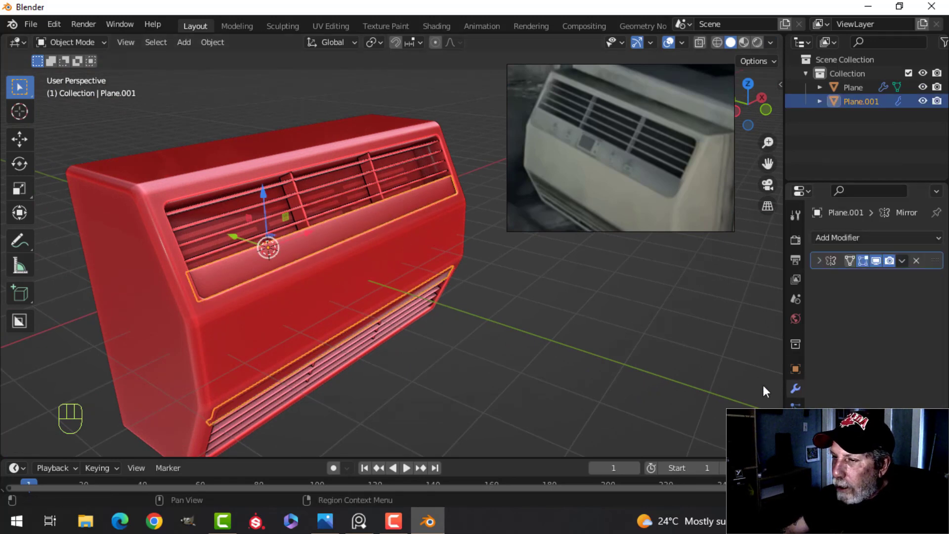
key(alt+a)
middle_drag(344, 253, 349, 227)
Step: Give the control panel strip a new material named Panel
click(271, 269)
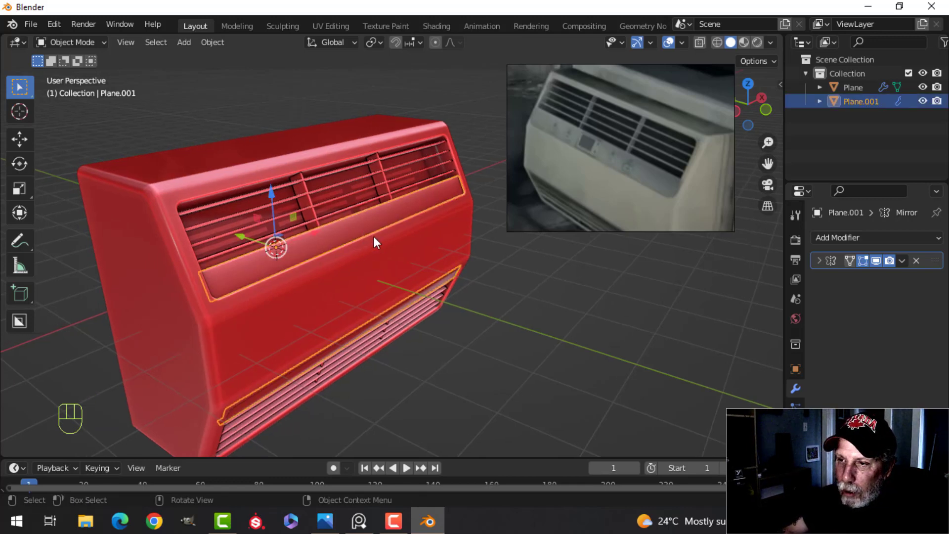
mouse_move(373, 238)
middle_down()
mouse_move(298, 241)
mouse_move(356, 235)
middle_up()
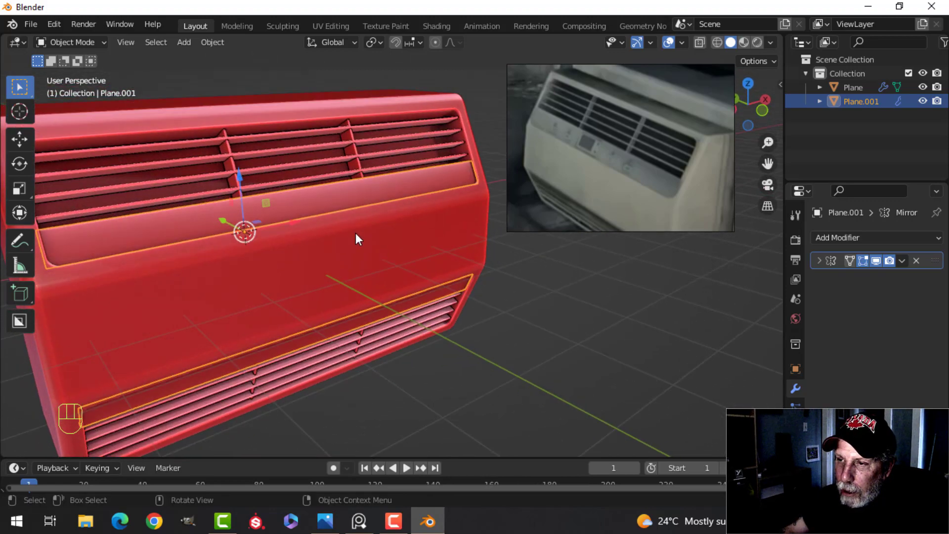
scroll(355, 232, down, 2)
click(795, 486)
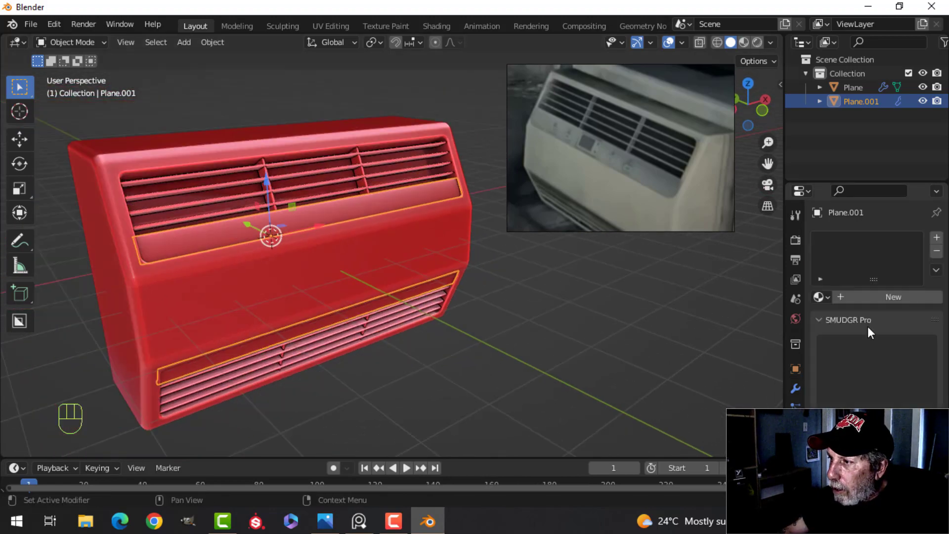
click(891, 296)
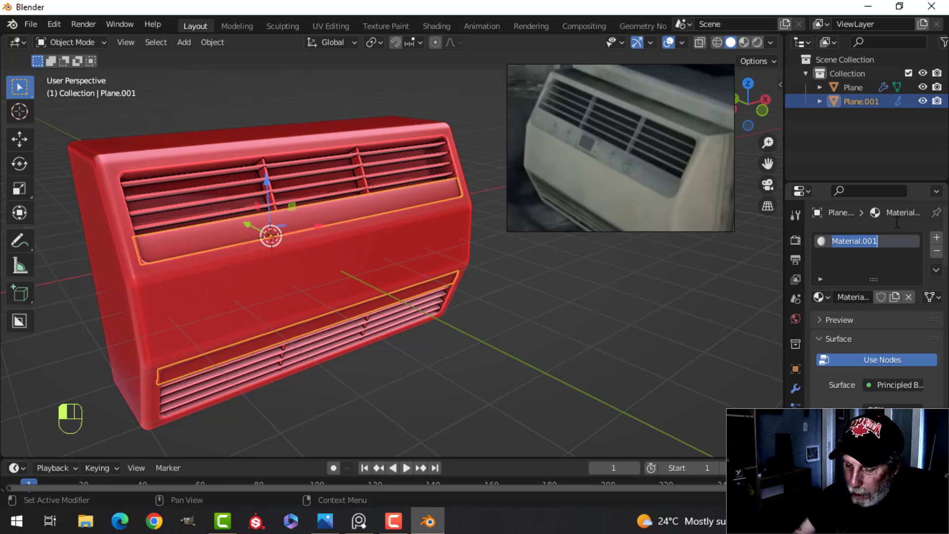
text(Panel)
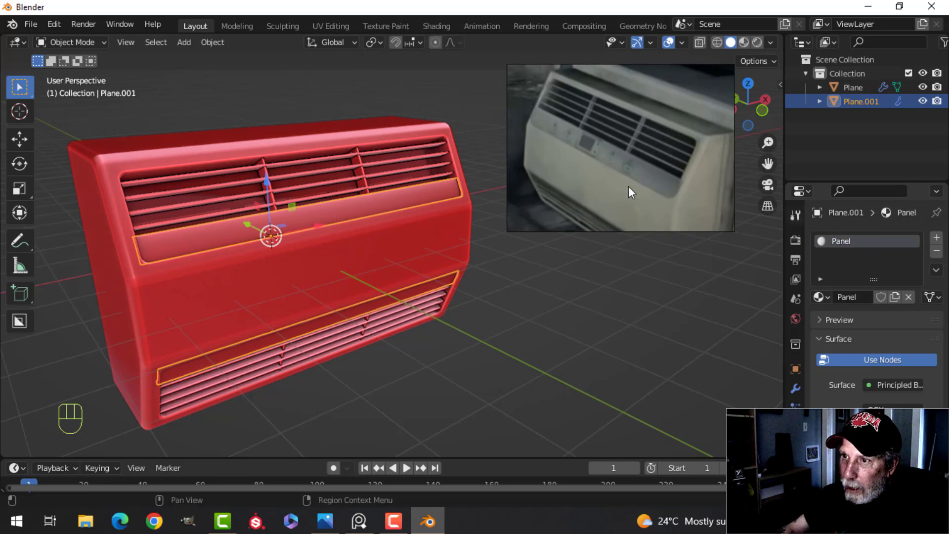
Step: Give the air conditioner's main housing a new material named Body
click(416, 199)
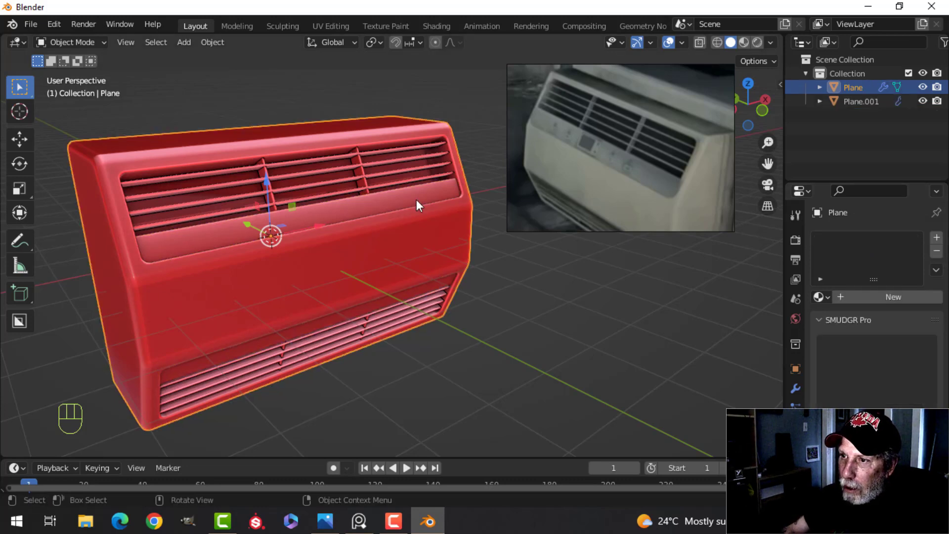
click(856, 296)
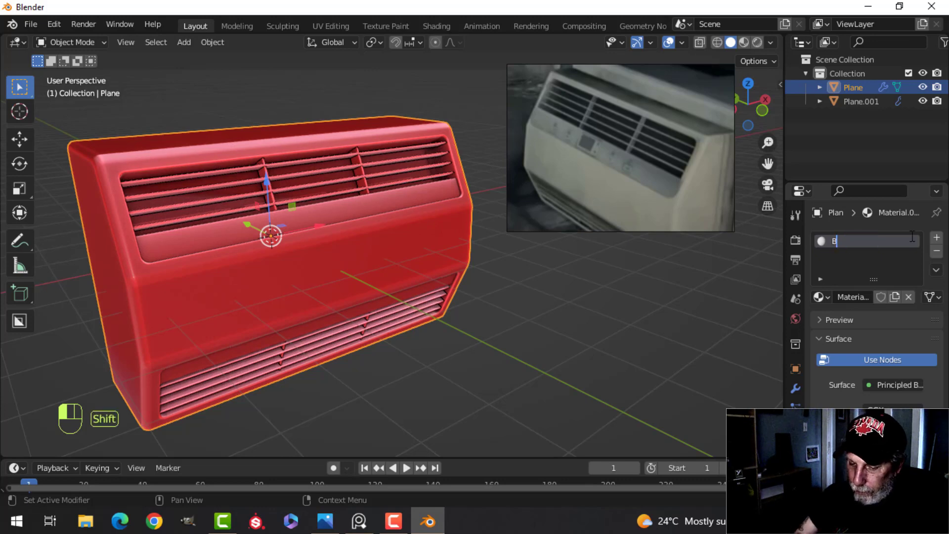
key(Return)
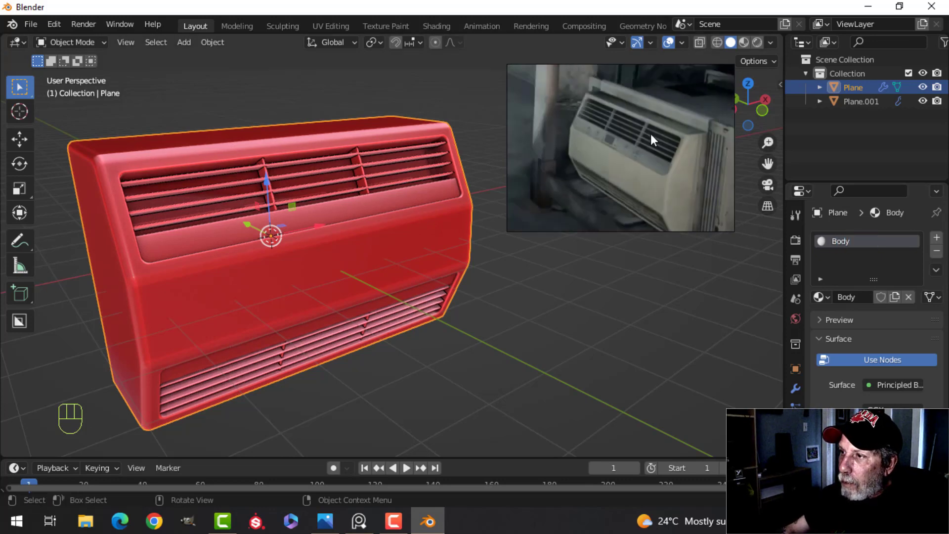
Step: Add a Weighted Normal modifier to the control panel strip and enable Auto Smooth on its normals
middle_drag(433, 251, 401, 262)
scroll(399, 237, up, 1)
click(371, 204)
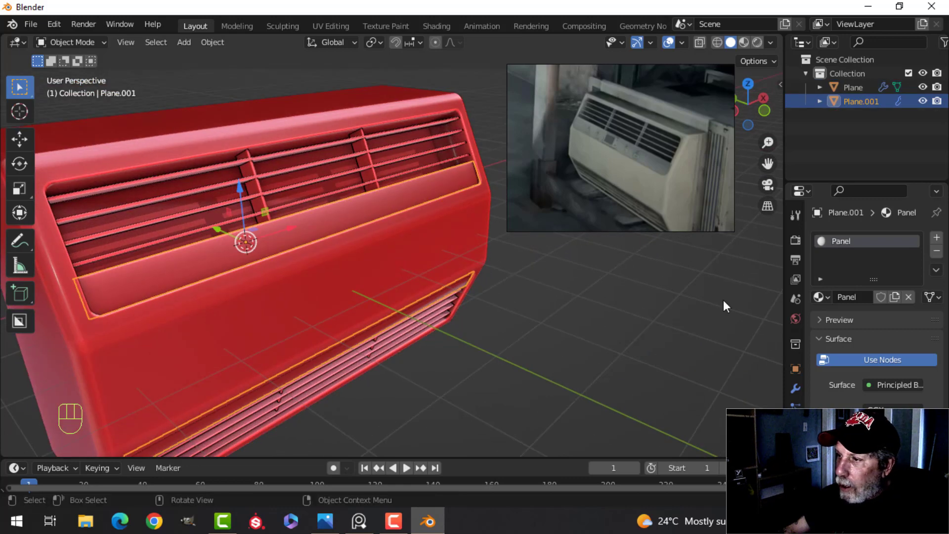
click(797, 389)
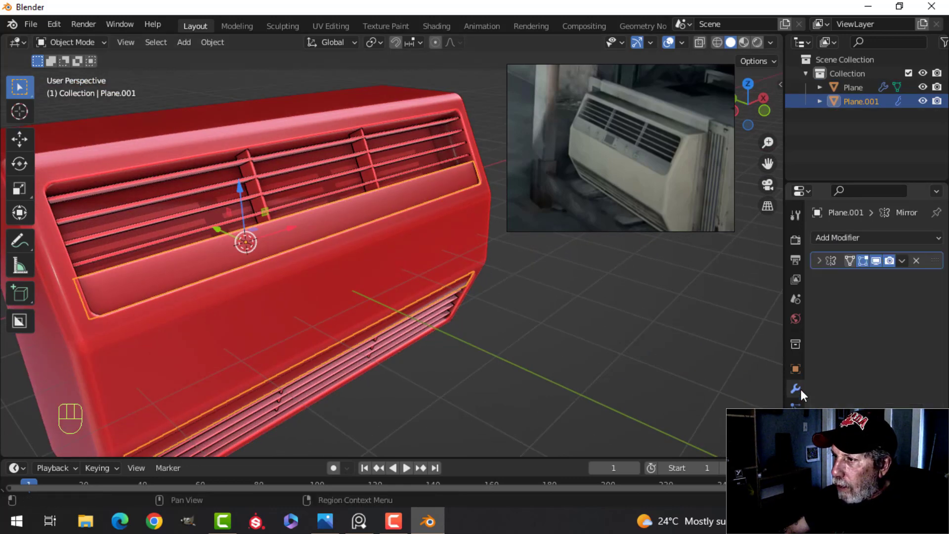
click(832, 238)
click(585, 336)
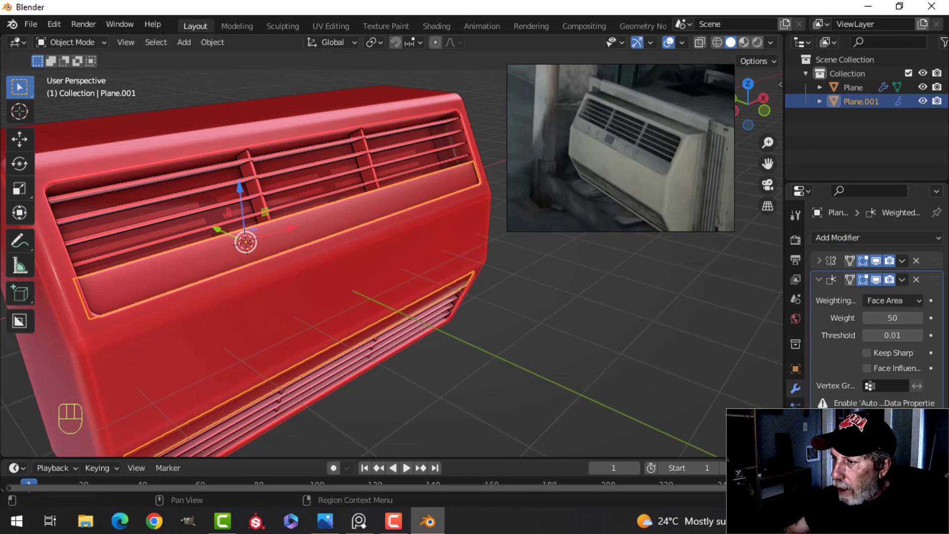
click(795, 468)
scroll(860, 435, down, 4)
click(868, 416)
key(alt+a)
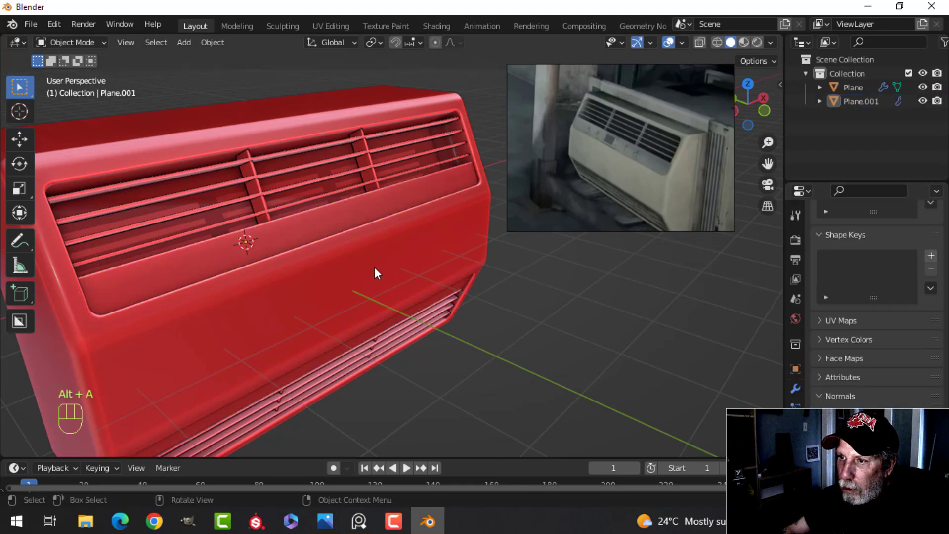
Step: Inspect the housing and grilles from several angles and compare them with the reference photo, including its control panel and side casing
scroll(378, 262, down, 2)
middle_drag(384, 258, 364, 283)
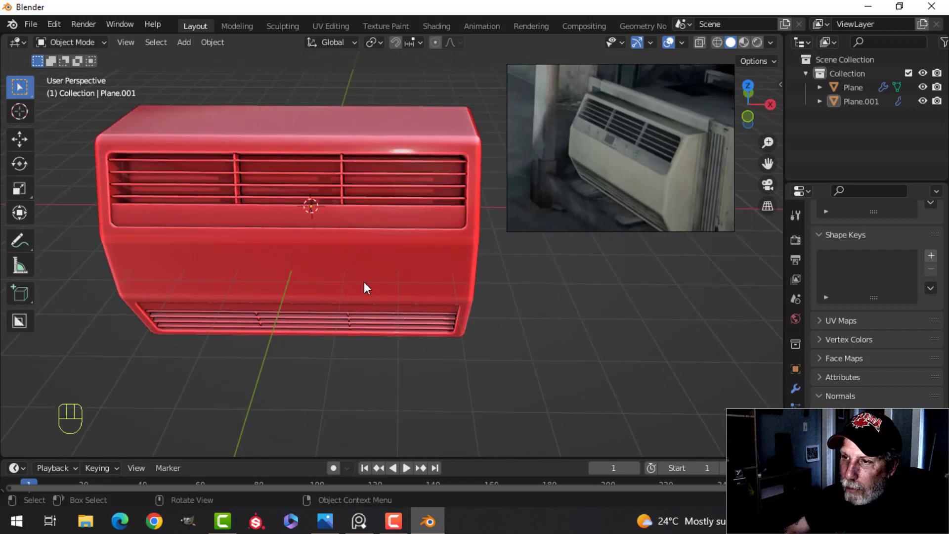
scroll(364, 281, down, 1)
middle_drag(446, 281, 399, 267)
scroll(328, 226, up, 3)
shift+middle_drag(329, 226, 366, 284)
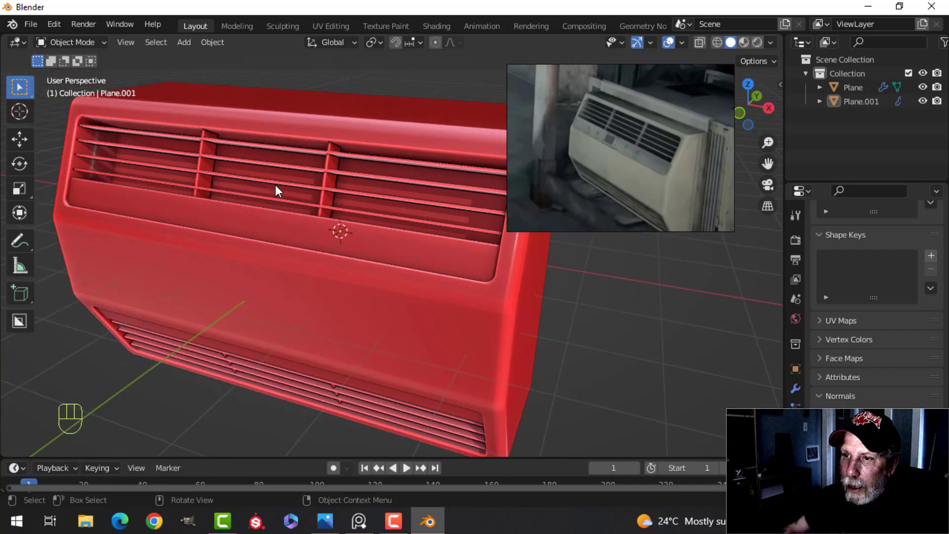
scroll(275, 186, down, 2)
mouse_move(356, 226)
middle_down()
mouse_move(305, 225)
mouse_move(361, 214)
middle_up()
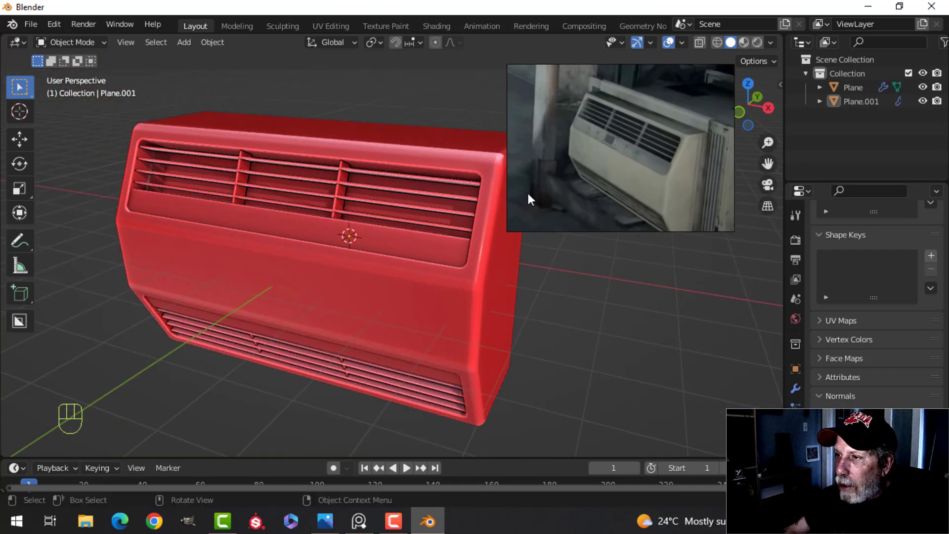
scroll(581, 186, up, 5)
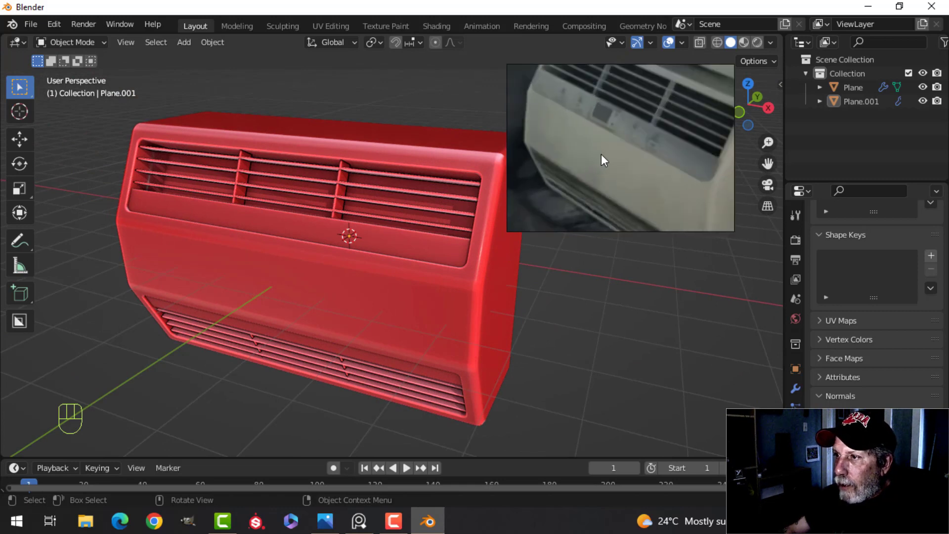
middle_drag(612, 126, 631, 150)
scroll(635, 173, down, 5)
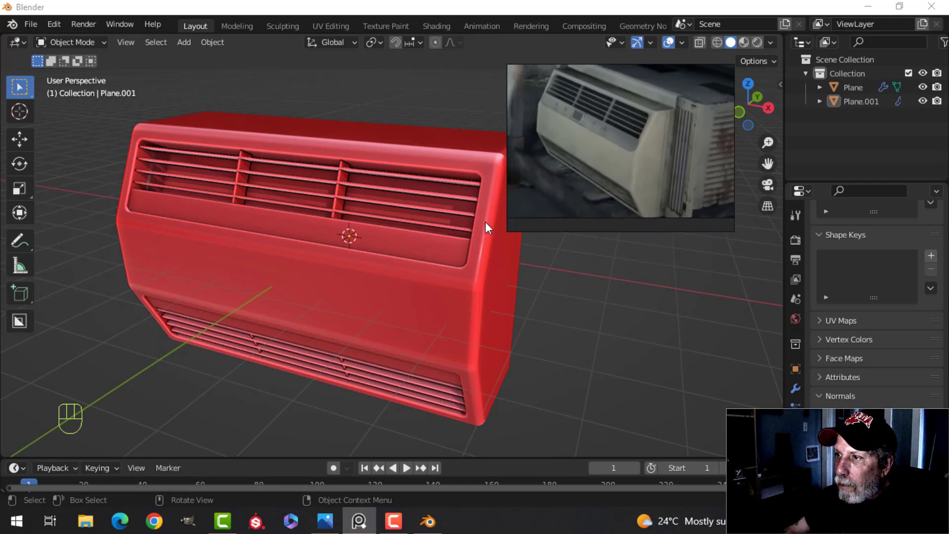
mouse_move(444, 267)
middle_down()
mouse_move(363, 263)
mouse_move(408, 290)
mouse_move(466, 232)
mouse_move(487, 235)
mouse_move(440, 257)
middle_up()
scroll(648, 105, up, 2)
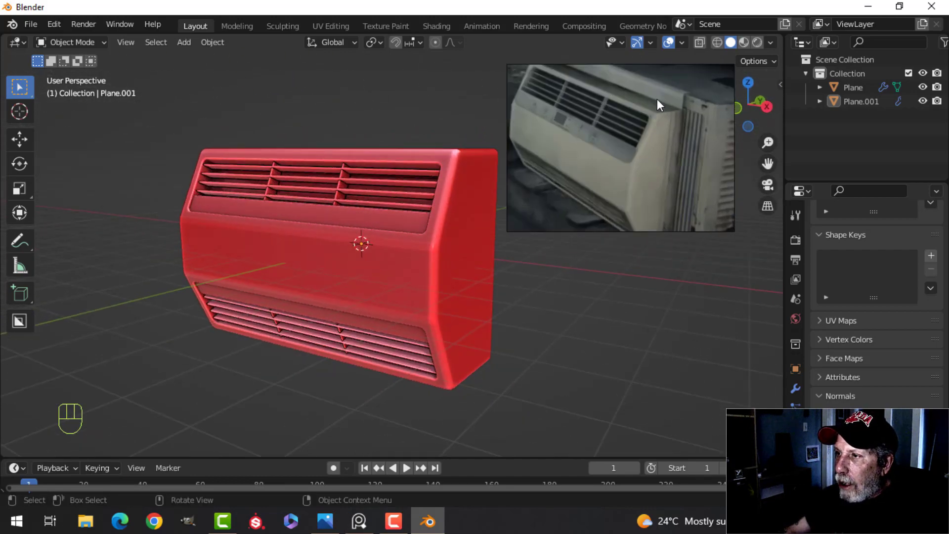
middle_drag(401, 209, 390, 245)
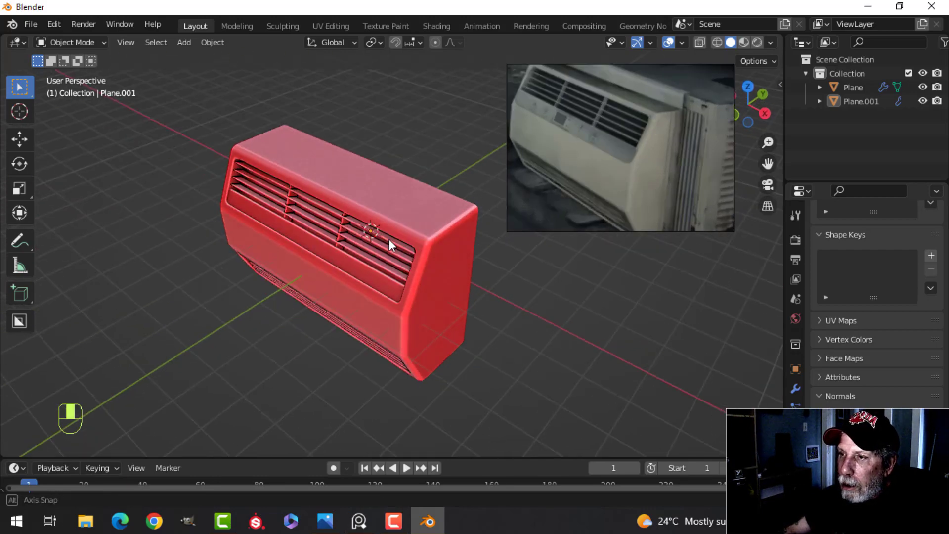
Step: Switch the viewport lighting from MatCap to Studio and reposition the floating reference photo clear of the model
click(770, 42)
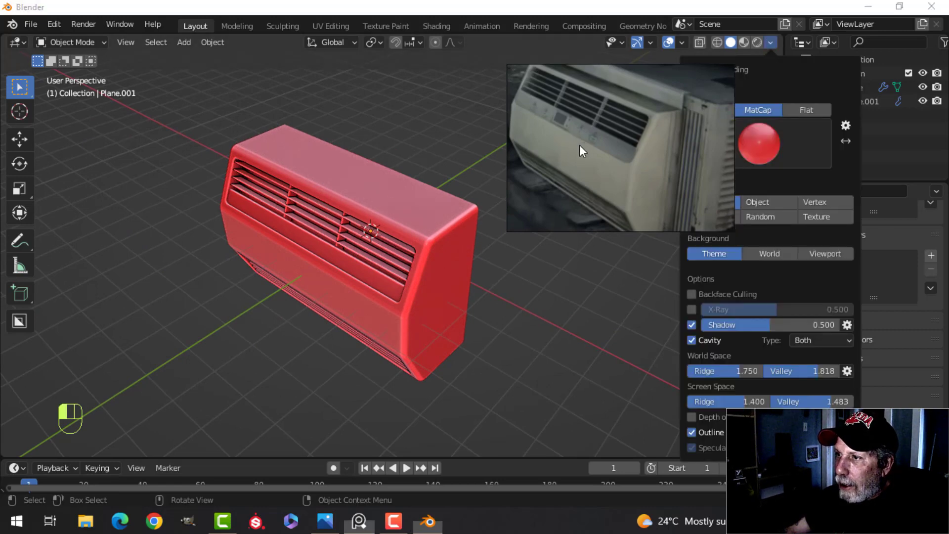
mouse_move(580, 145)
mouse_down()
mouse_move(164, 186)
mouse_move(106, 364)
mouse_move(88, 93)
mouse_up()
click(771, 43)
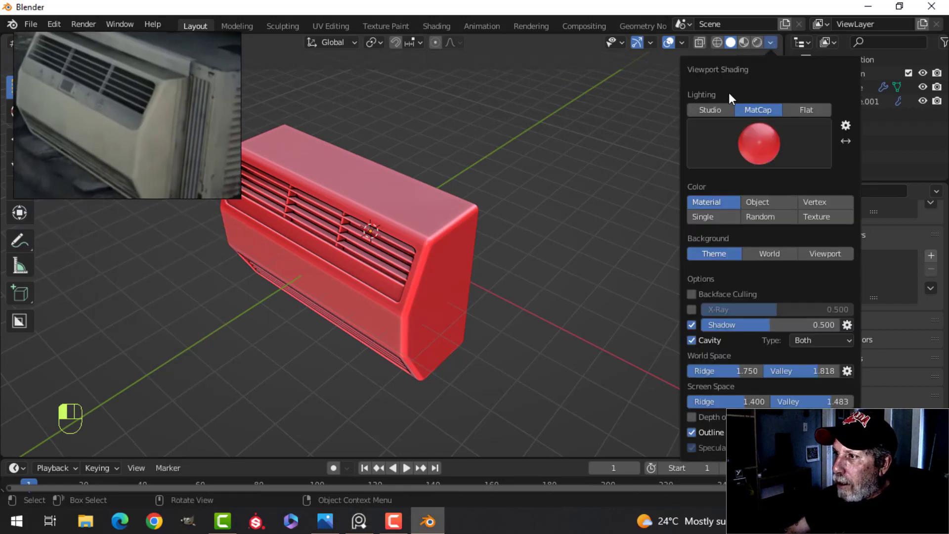
click(717, 108)
drag(134, 98, 760, 126)
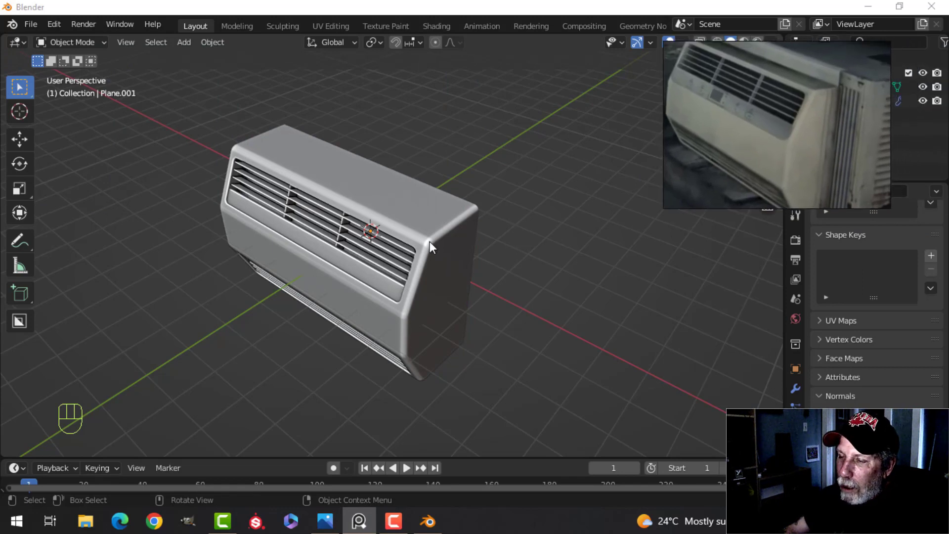
Step: Duplicate the housing's large top face, following the raised lip in the reference photo, and raise the copy slightly along Z
middle_drag(429, 242, 491, 250)
click(390, 237)
key(Tab)
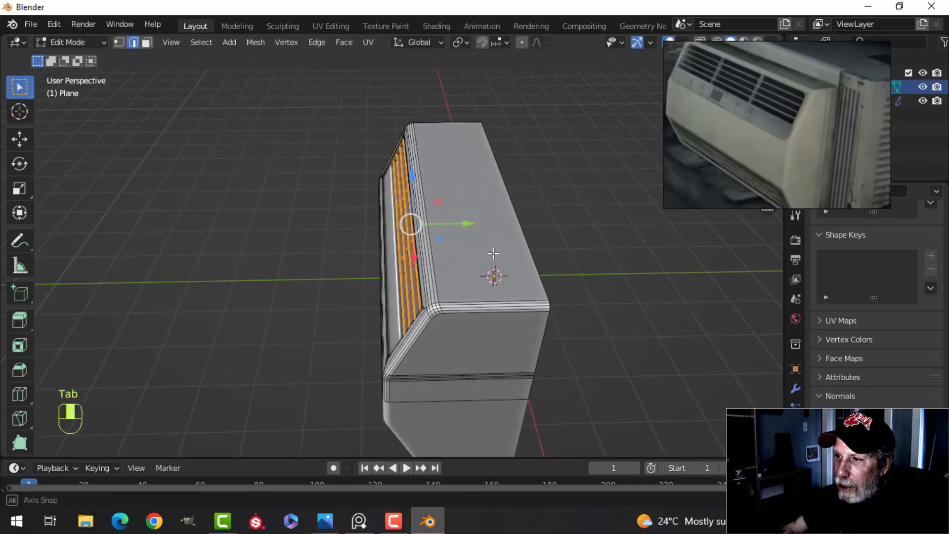
key(alt+a)
scroll(519, 262, up, 5)
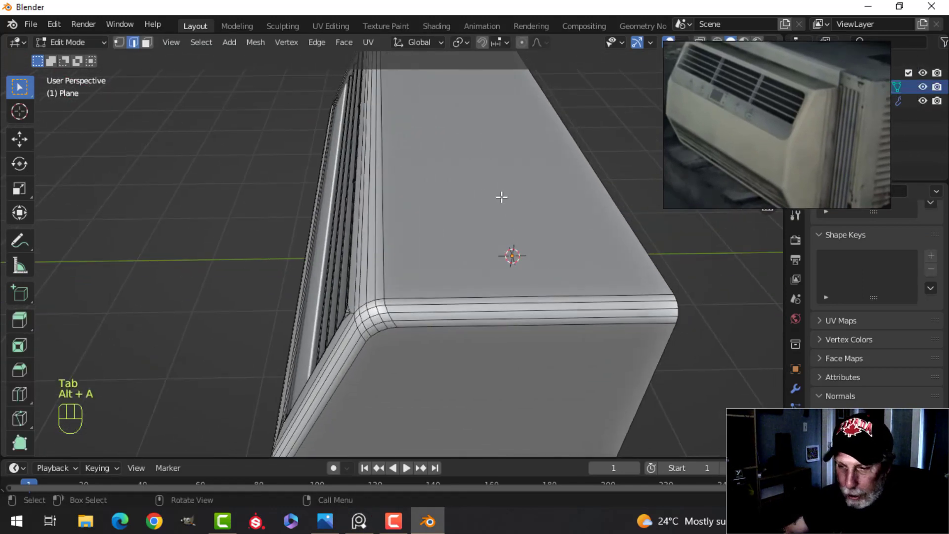
key(3)
scroll(468, 199, down, 4)
click(489, 218)
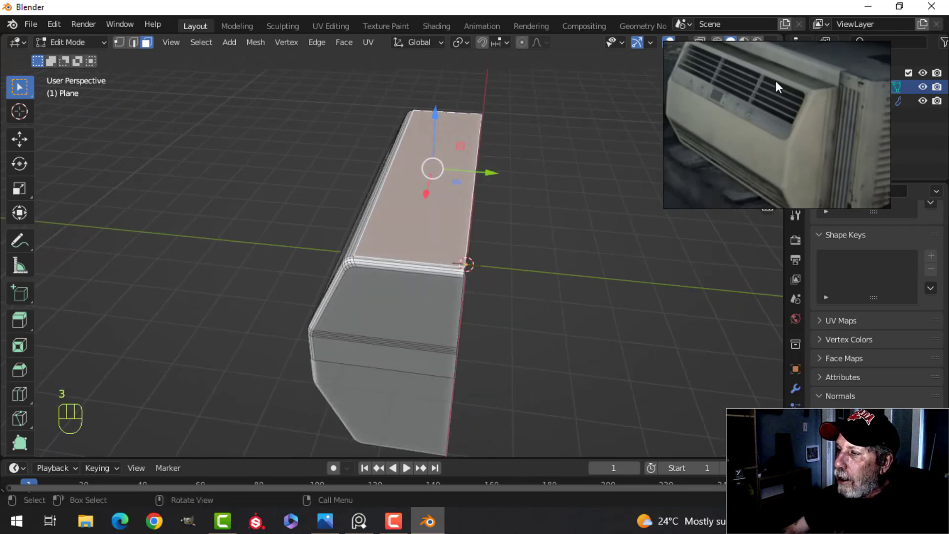
middle_drag(776, 82, 759, 120)
scroll(796, 118, up, 4)
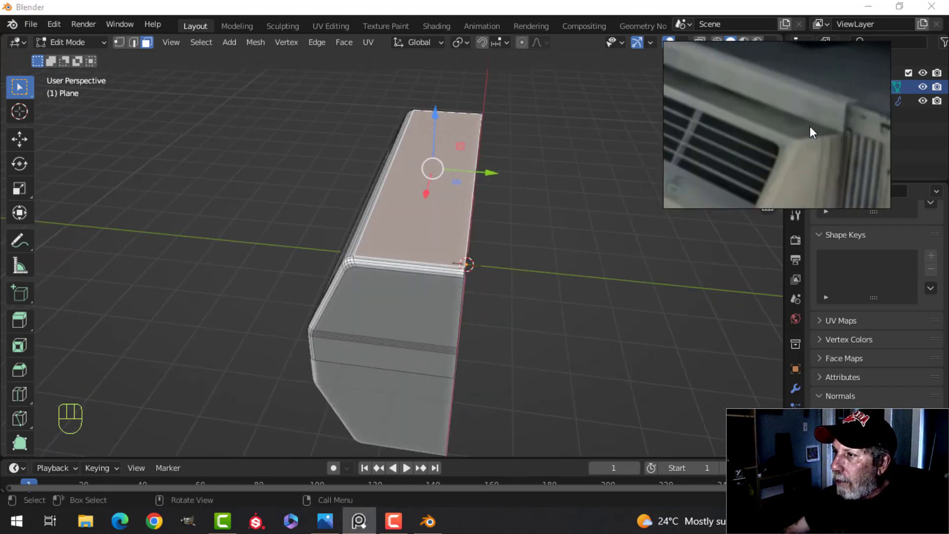
middle_drag(858, 133, 814, 116)
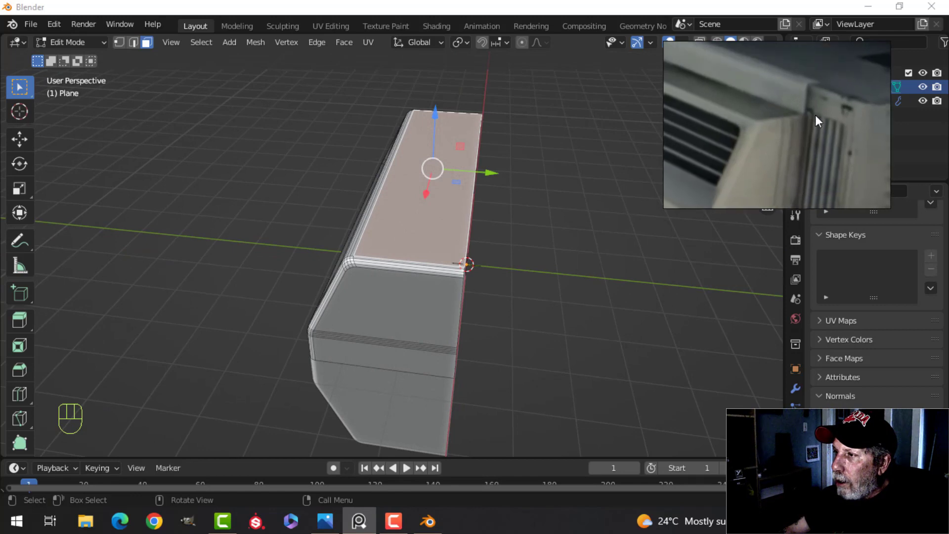
mouse_move(515, 172)
middle_down()
mouse_move(466, 271)
mouse_move(504, 178)
middle_up()
key(shift+d)
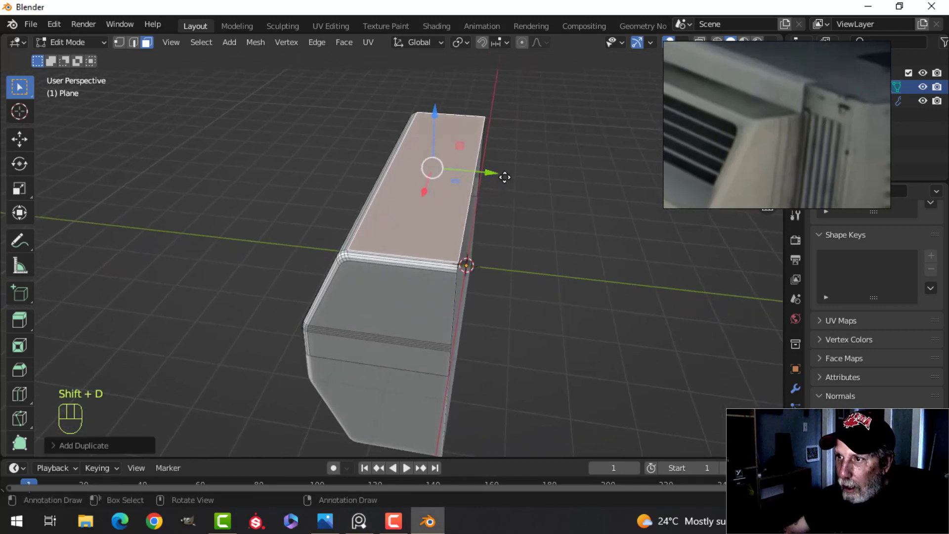
drag(435, 117, 435, 105)
Step: Separate the raised face into its own object and open it for editing with all its geometry selected
key(p)
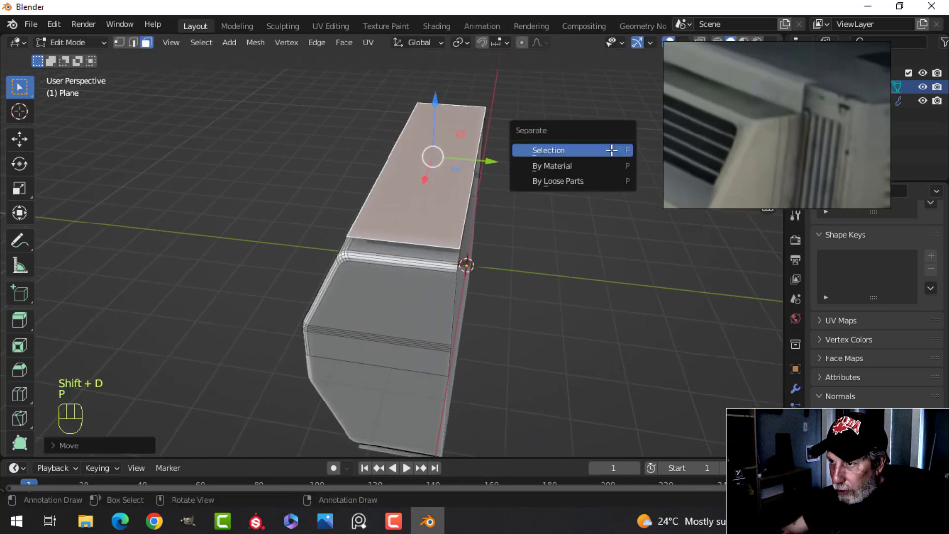
click(612, 150)
key(Tab)
click(455, 191)
key(Tab)
key(a)
Step: Narrow the separated top plate along the global Y axis to a scale of about 0.37
middle_drag(510, 198, 585, 227)
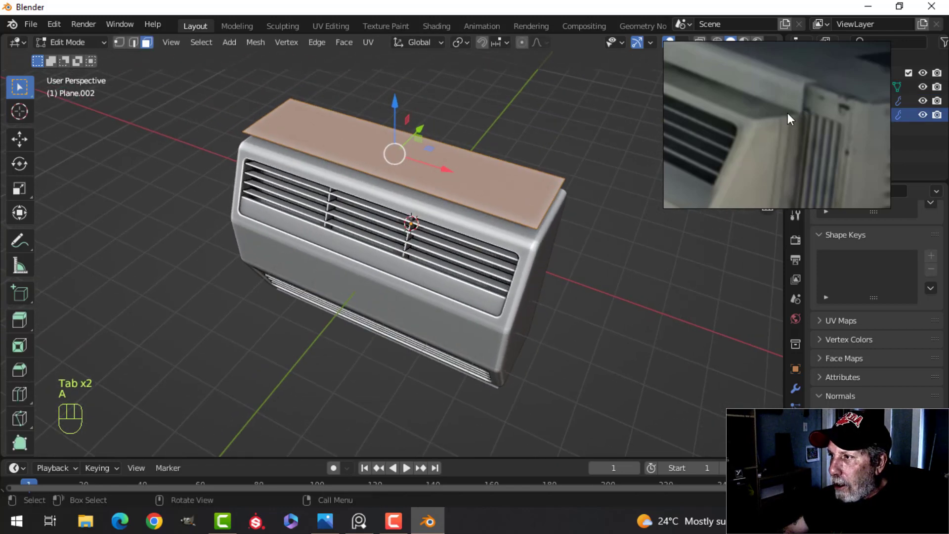
middle_drag(622, 173, 438, 151)
scroll(593, 194, up, 4)
scroll(533, 175, down, 1)
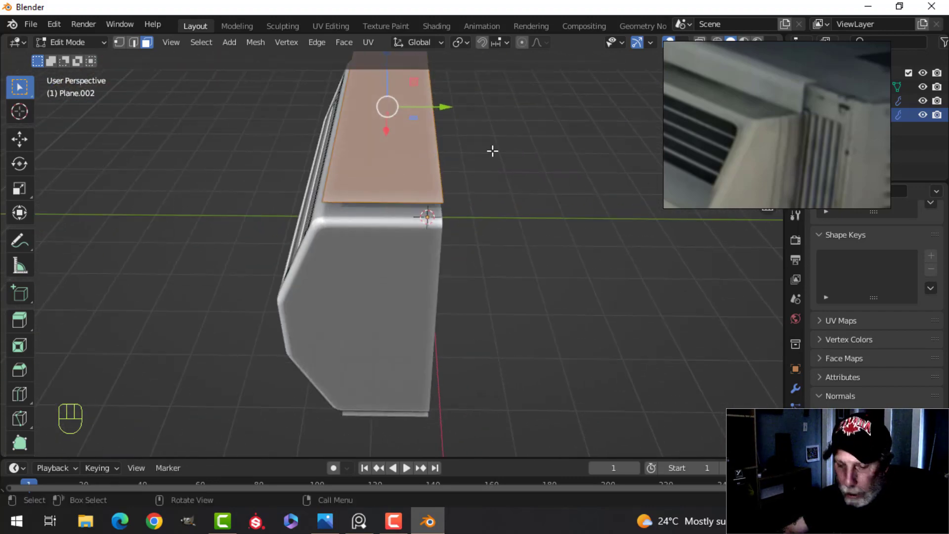
key(s)
key(y)
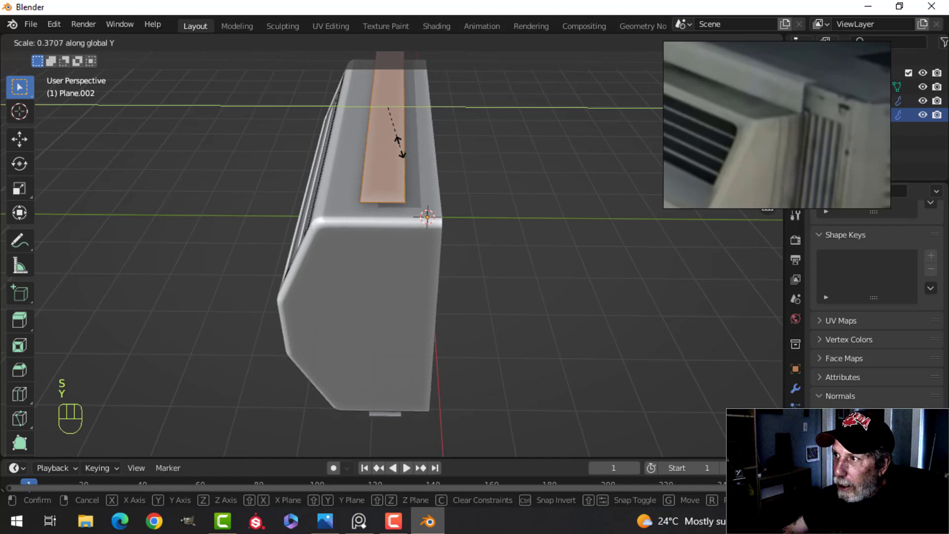
Step: Scale the strip face on top of the unit to about 0.37 along Y and reposition it along Y and Z
click(391, 139)
middle_drag(435, 143, 448, 157)
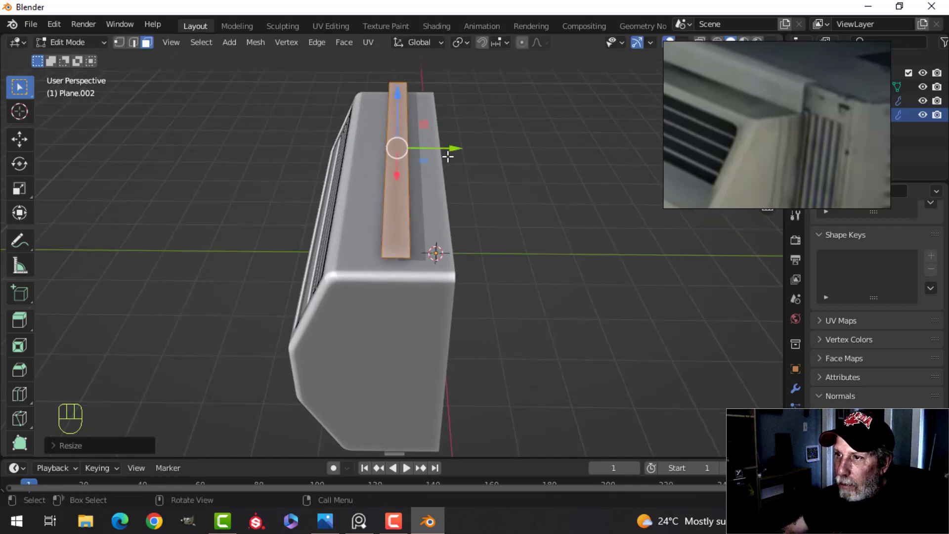
mouse_move(448, 156)
mouse_down()
mouse_move(417, 154)
mouse_move(441, 153)
mouse_up()
middle_drag(428, 195, 497, 167)
shift+middle_drag(497, 167, 354, 245)
drag(343, 163, 343, 171)
Step: Extrude the strip's long front edge straight up along Z to form a vertical wall
middle_drag(517, 200, 427, 208)
shift+middle_drag(427, 208, 408, 290)
key(alt+a)
click(428, 182)
key(2)
click(464, 186)
key(KP_3)
scroll(476, 193, up, 2)
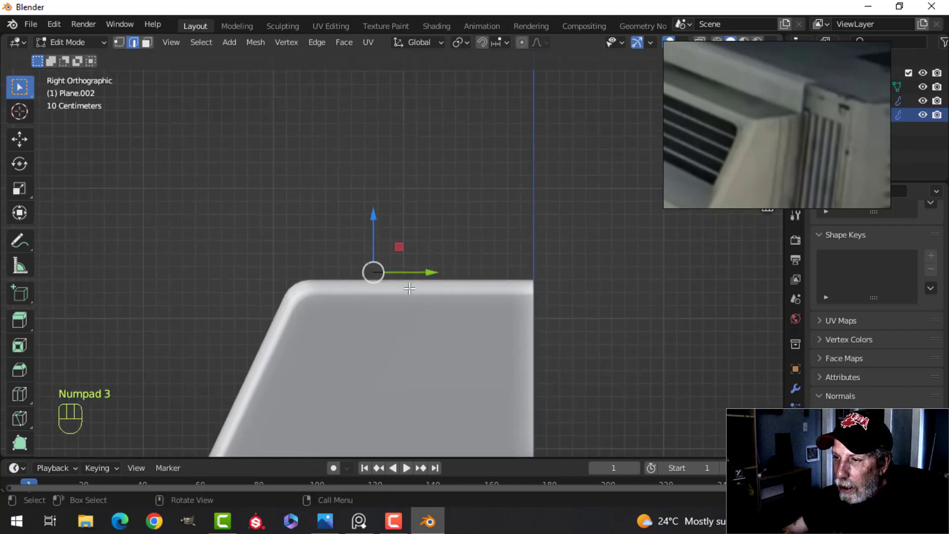
key(e)
click(396, 278)
drag(369, 222, 370, 186)
key(z)
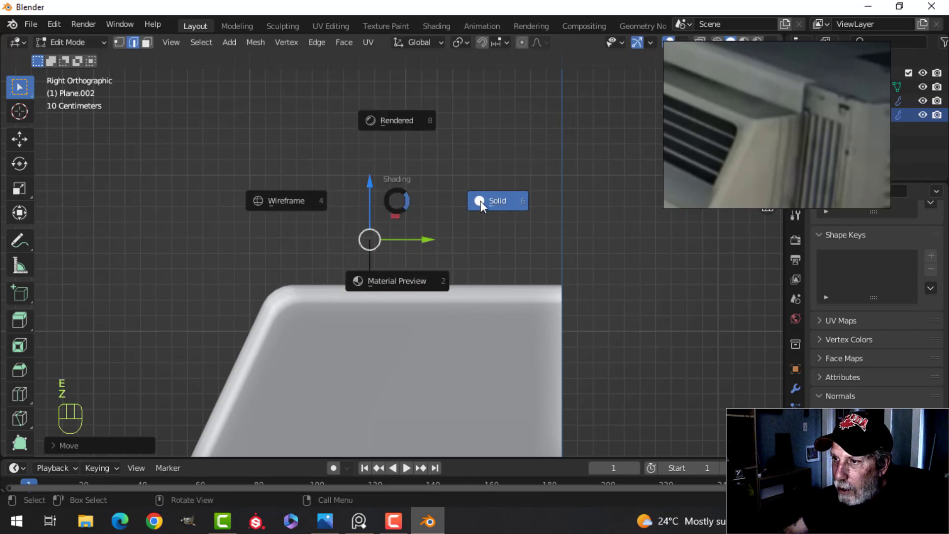
key(Escape)
Step: Extrude the wall's upper edge backward along Y to form a narrow top flange, fine-tuning its width
mouse_move(295, 161)
middle_down()
mouse_move(453, 214)
mouse_move(293, 152)
mouse_move(352, 188)
mouse_move(335, 172)
mouse_move(324, 176)
middle_up()
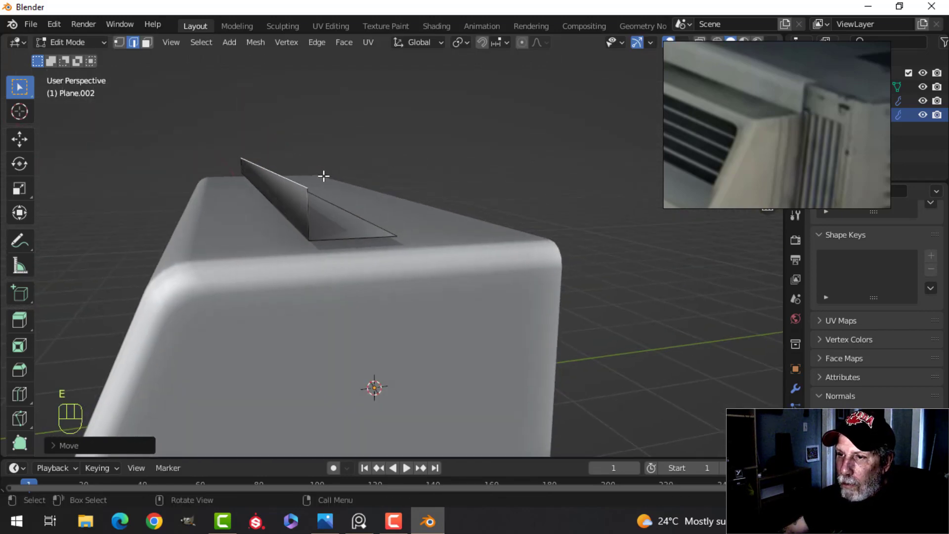
drag(312, 164, 333, 160)
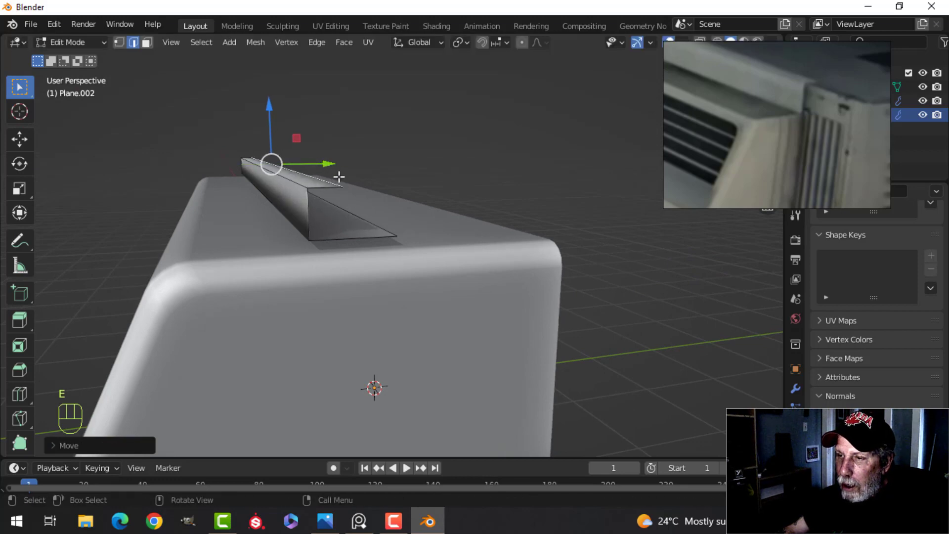
shift+middle_drag(339, 176, 431, 174)
middle_drag(431, 174, 413, 182)
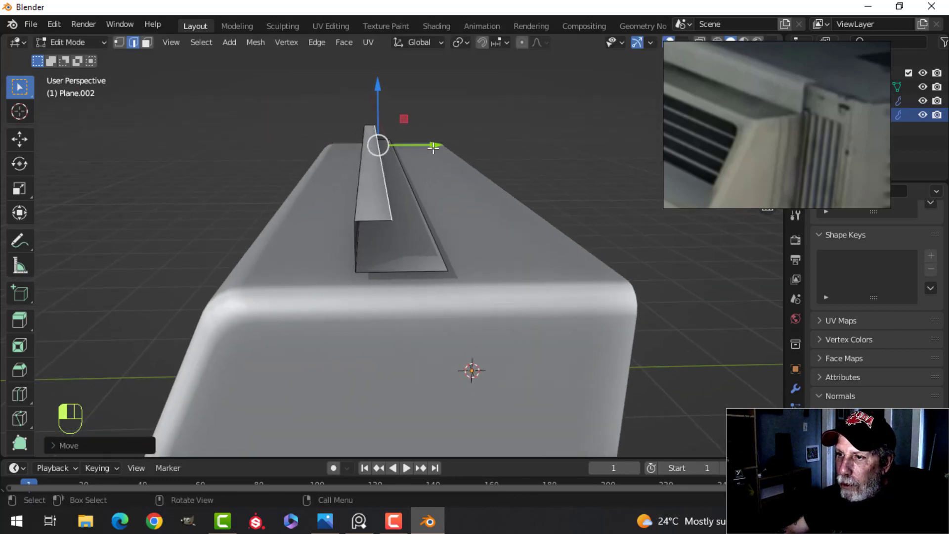
drag(434, 147, 435, 146)
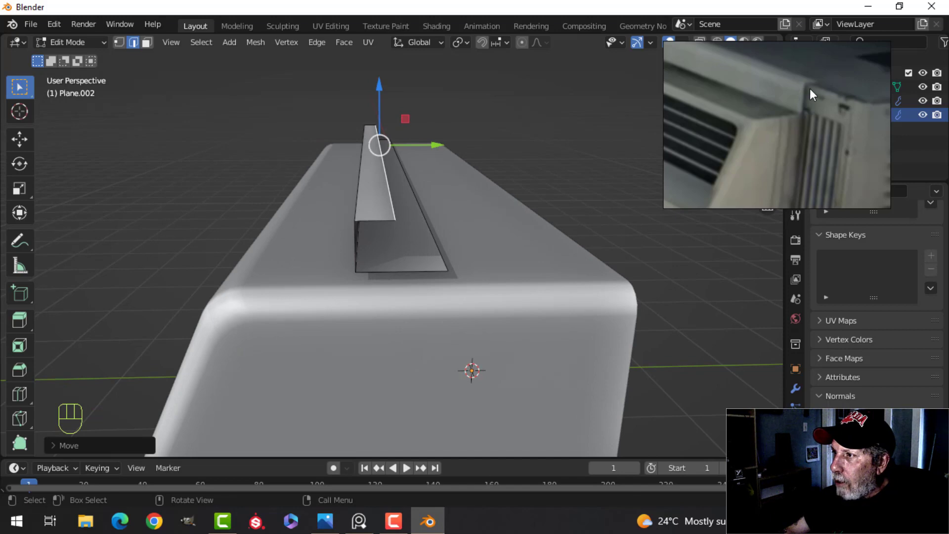
Step: Extrude the top flange's free edge downward along Z to form a short hanging lip
scroll(477, 191, down, 1)
shift+middle_drag(477, 190, 479, 178)
key(e)
click(479, 178)
drag(389, 102, 390, 116)
Step: Correct the face normals of the whole channel mesh and return to Object Mode
key(Tab)
middle_drag(464, 149, 439, 156)
mouse_move(384, 210)
middle_down()
mouse_move(417, 223)
mouse_move(390, 190)
mouse_move(390, 208)
middle_up()
scroll(390, 185, up, 2)
mouse_move(390, 198)
middle_down()
mouse_move(409, 226)
mouse_move(395, 197)
middle_up()
key(Tab)
key(a)
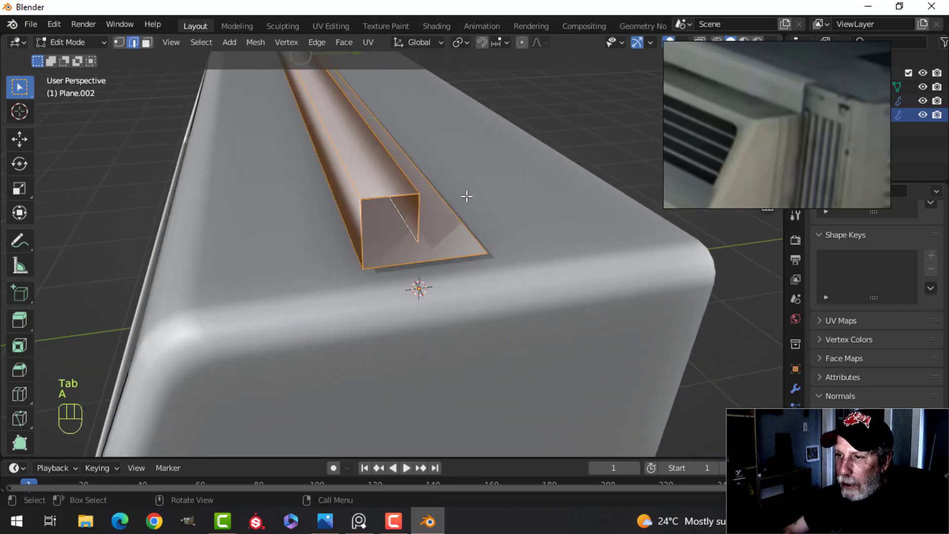
key(alt+n)
click(467, 196)
key(Tab)
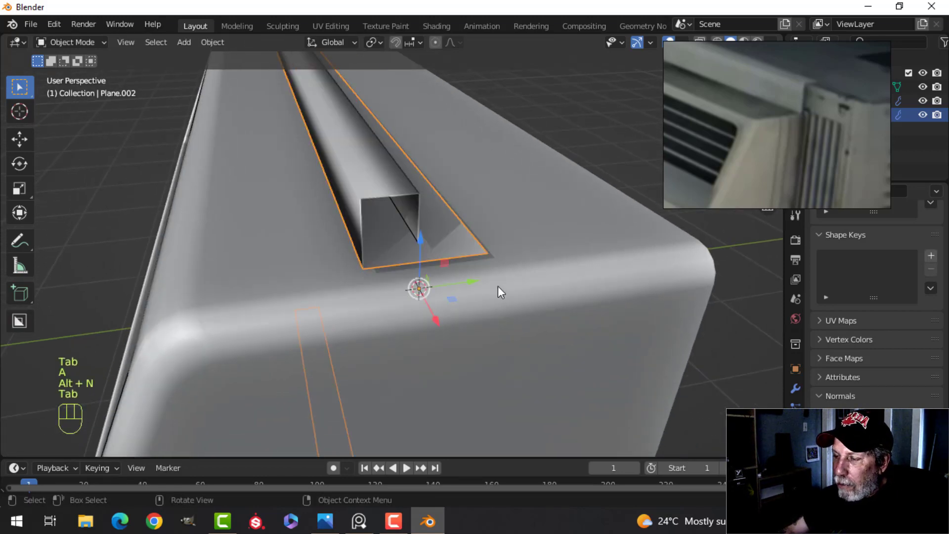
Step: Try to thicken the whole channel by extruding all its faces and fattening them along their normals
key(Tab)
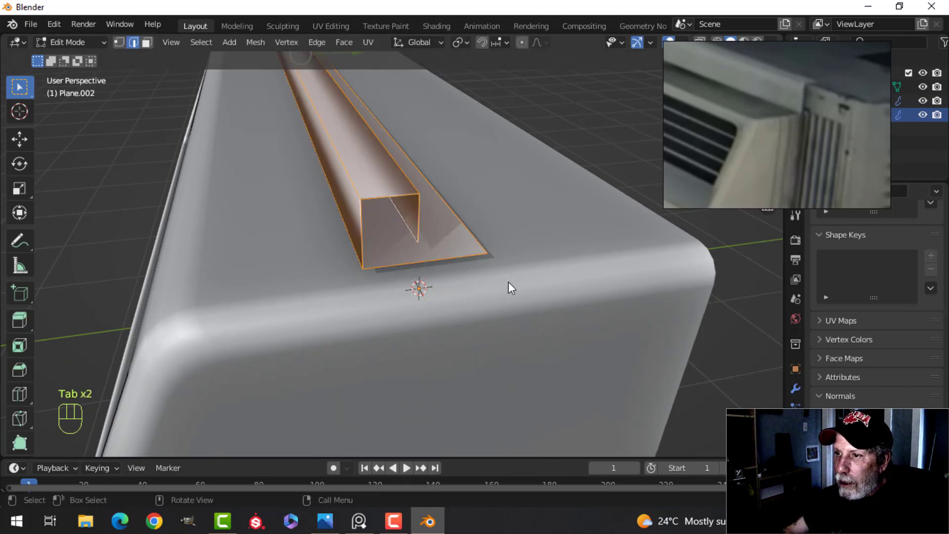
key(a)
middle_drag(508, 281, 462, 271)
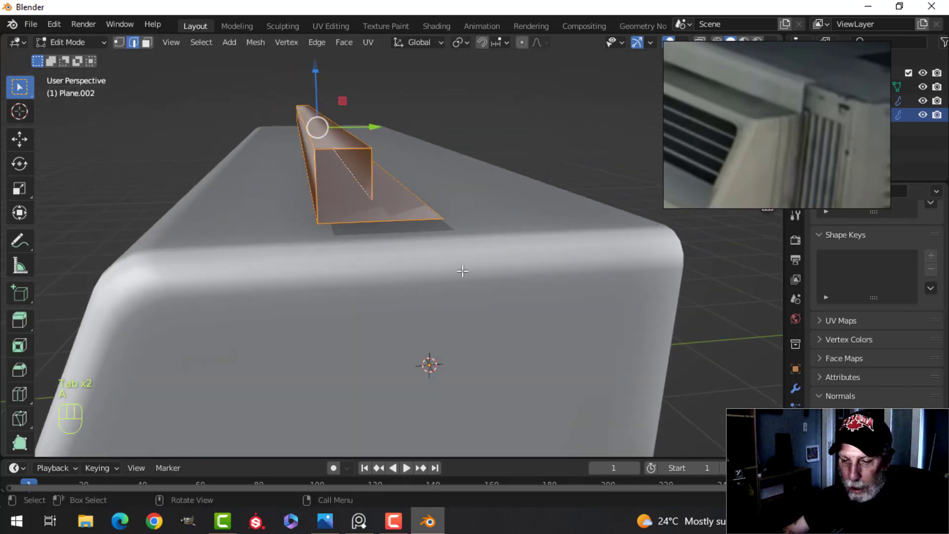
key(e)
key(alt+s)
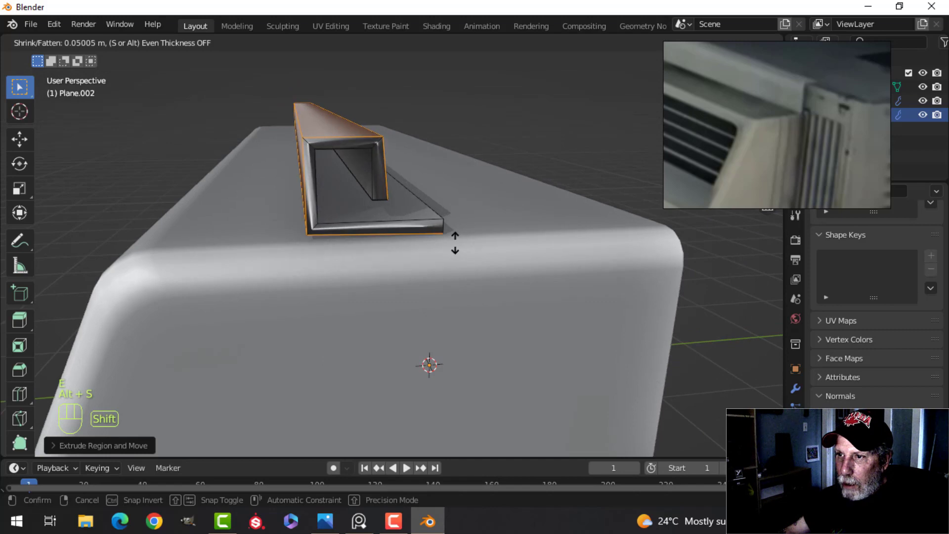
key(Escape)
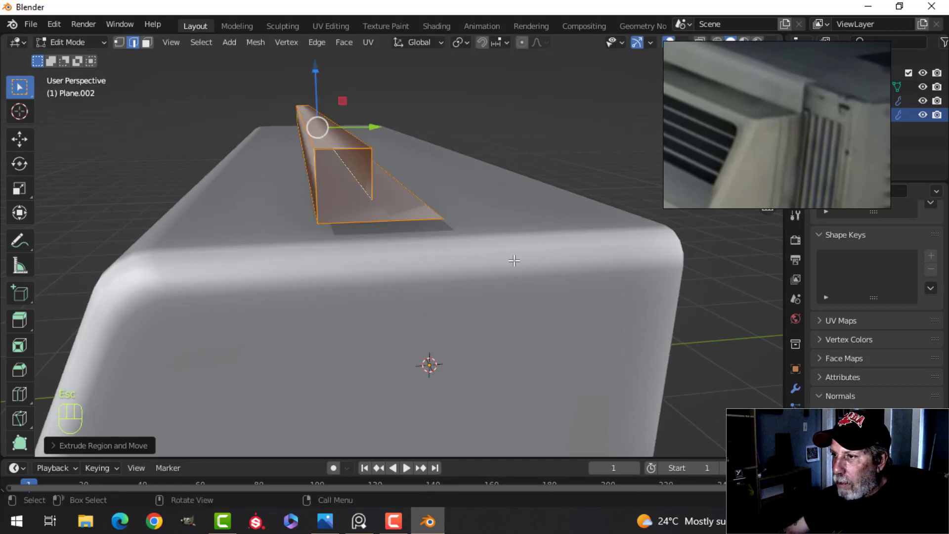
key(ctrl+z)
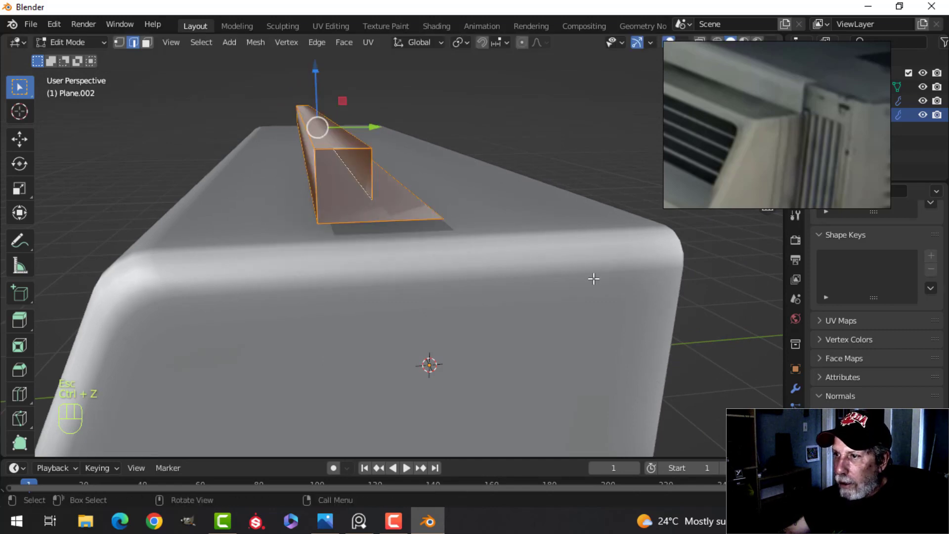
Step: Remove the Mirror and Weighted Normal modifiers from the channel
click(800, 390)
click(876, 280)
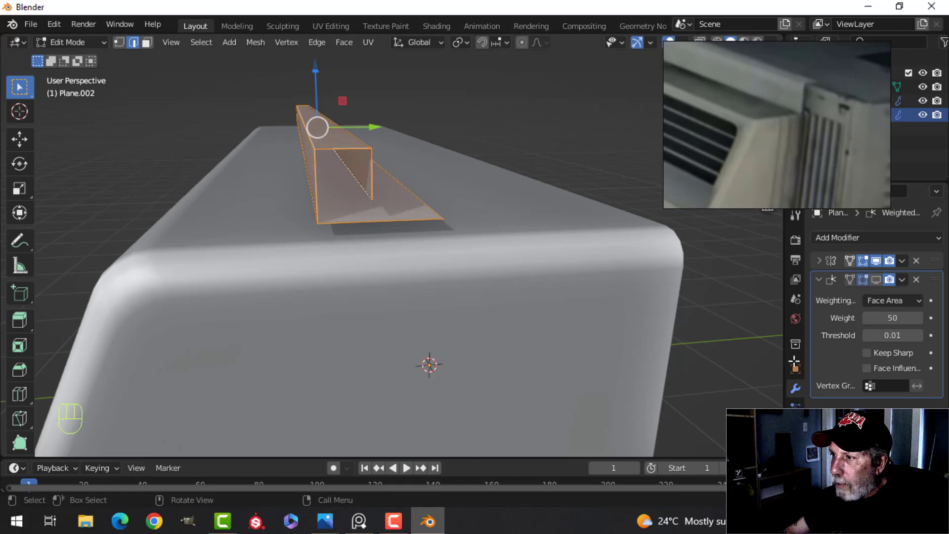
click(916, 261)
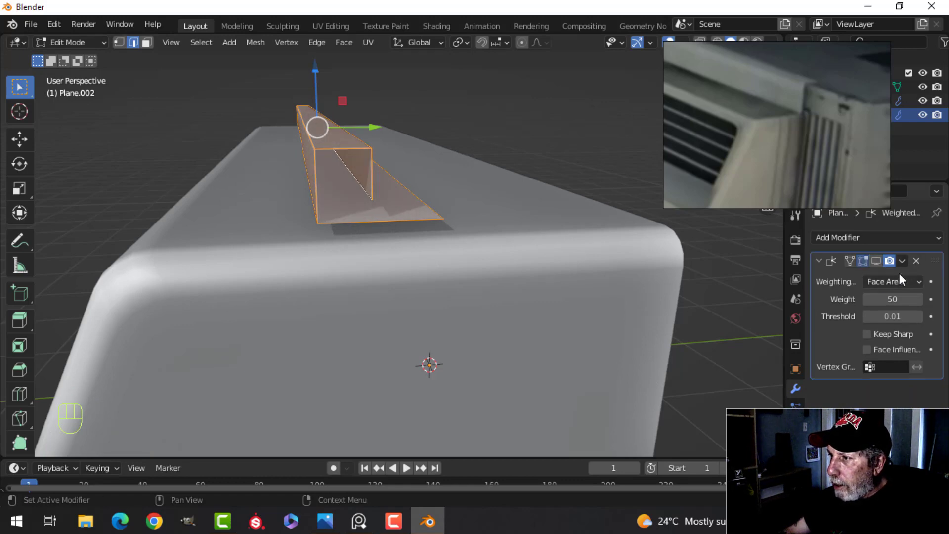
click(916, 260)
Step: Turn off Auto Smooth for the channel and shade it flat
click(795, 466)
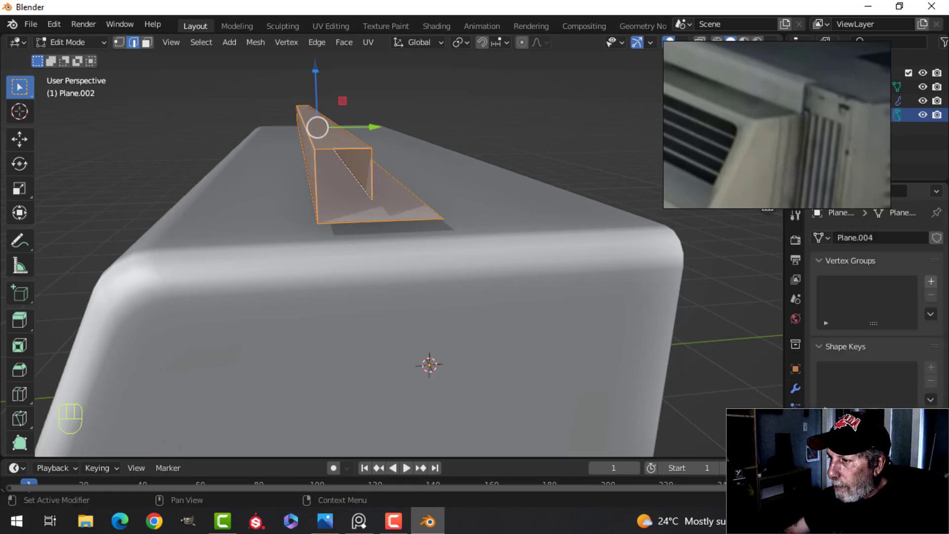
scroll(867, 459, down, 2)
click(868, 471)
key(Tab)
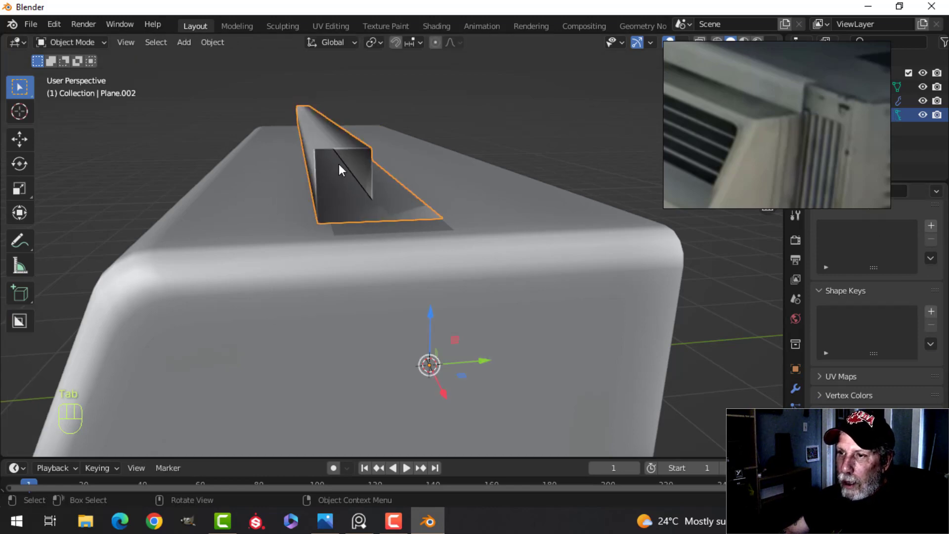
right_click(325, 144)
click(321, 152)
middle_drag(406, 191, 458, 220)
key(Tab)
key(Tab)
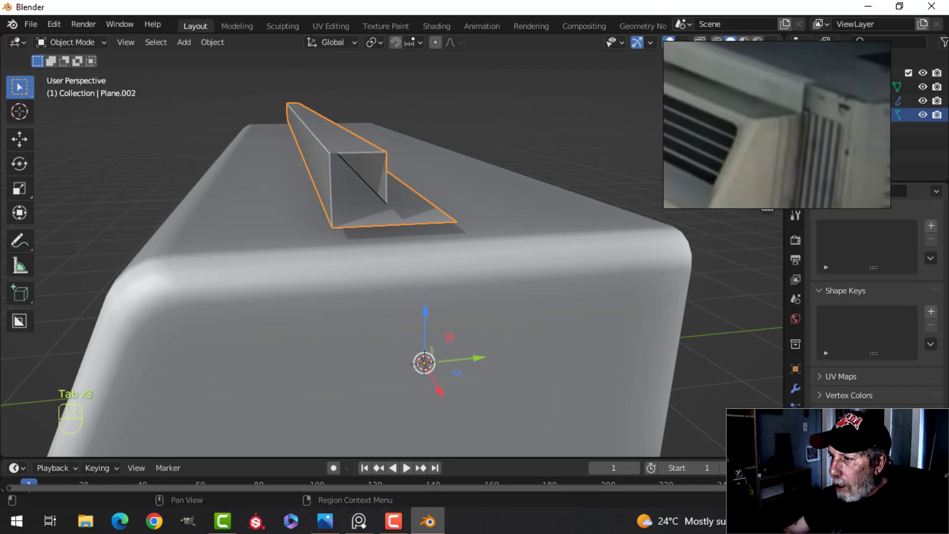
Step: Thicken the channel with a Solidify modifier using even thickness and a thickness of -0.016 m, and apply it
click(795, 388)
click(858, 242)
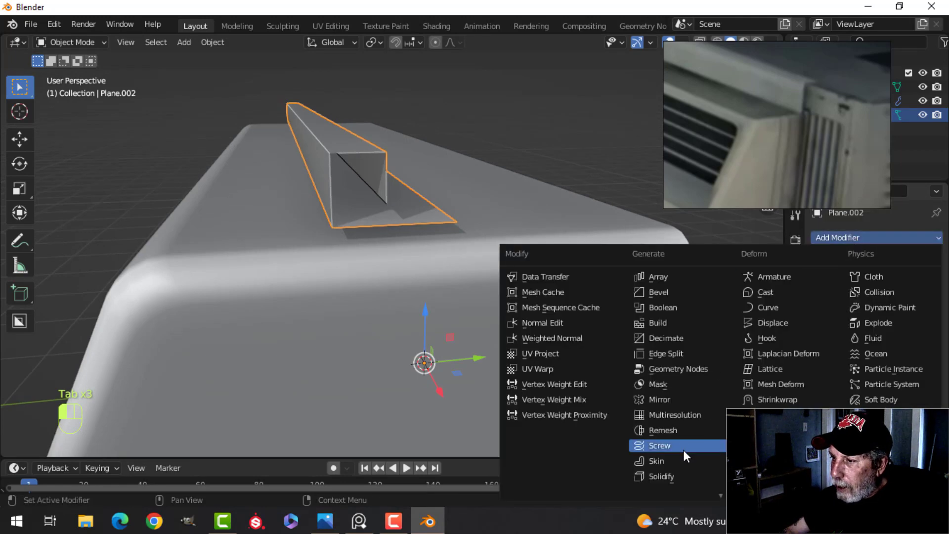
click(684, 474)
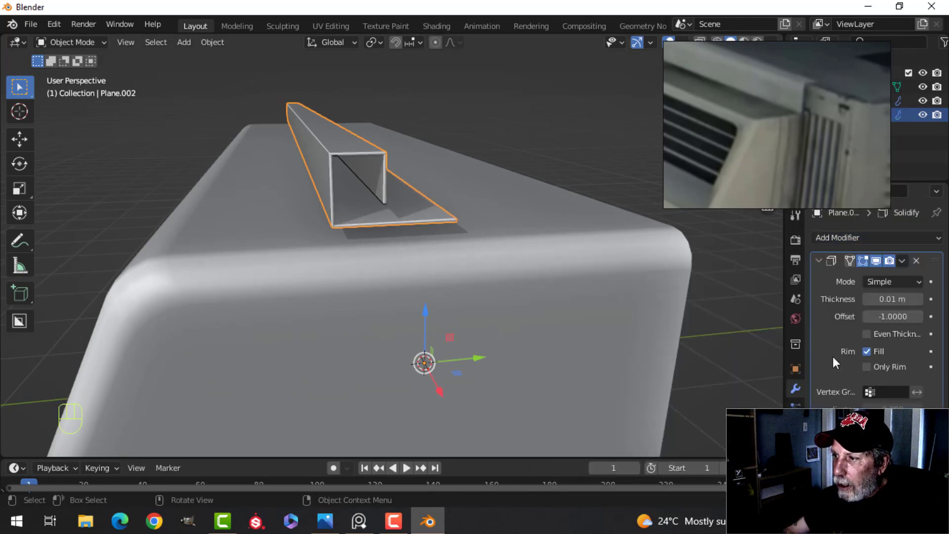
click(866, 334)
mouse_move(890, 299)
shift+mouse_down()
mouse_move(848, 299)
mouse_move(873, 300)
shift+mouse_up()
mouse_move(429, 219)
middle_down()
mouse_move(471, 224)
mouse_move(434, 212)
middle_up()
middle_drag(387, 201, 437, 230)
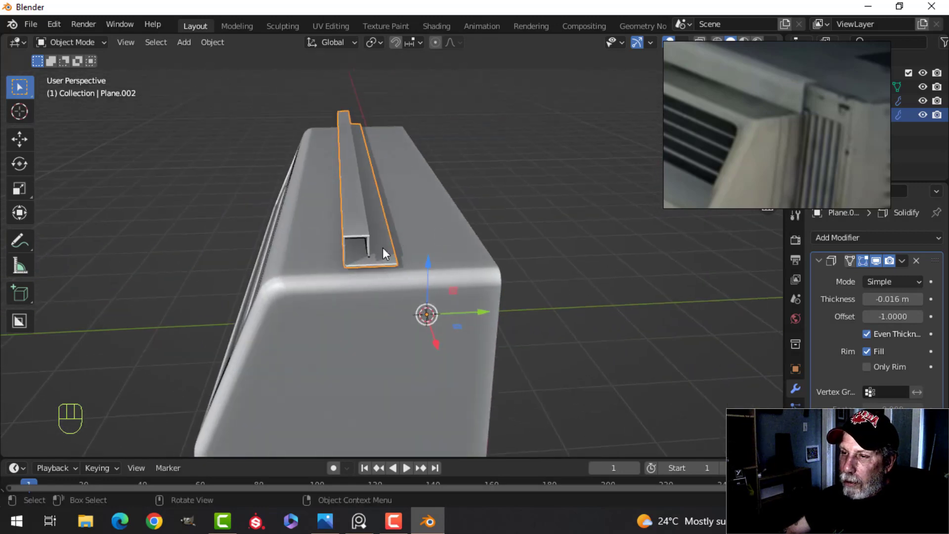
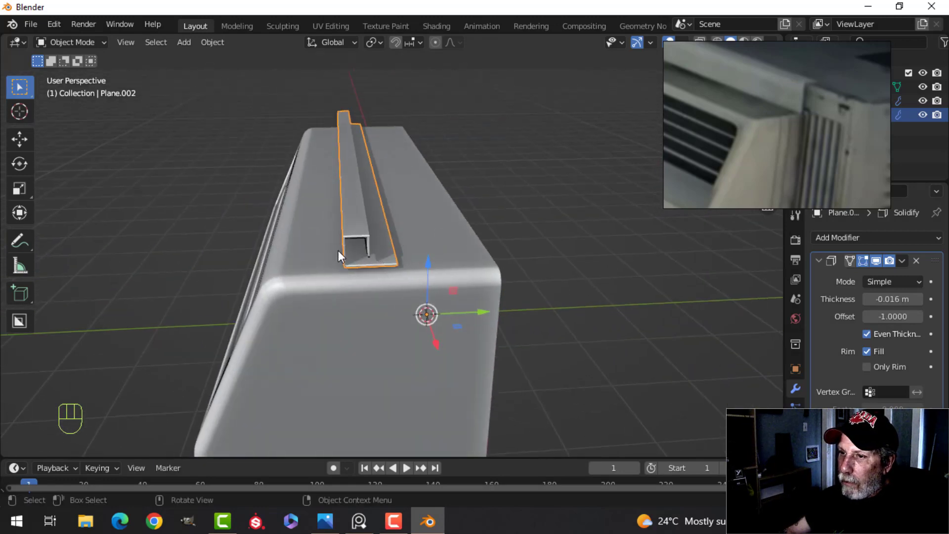
click(903, 262)
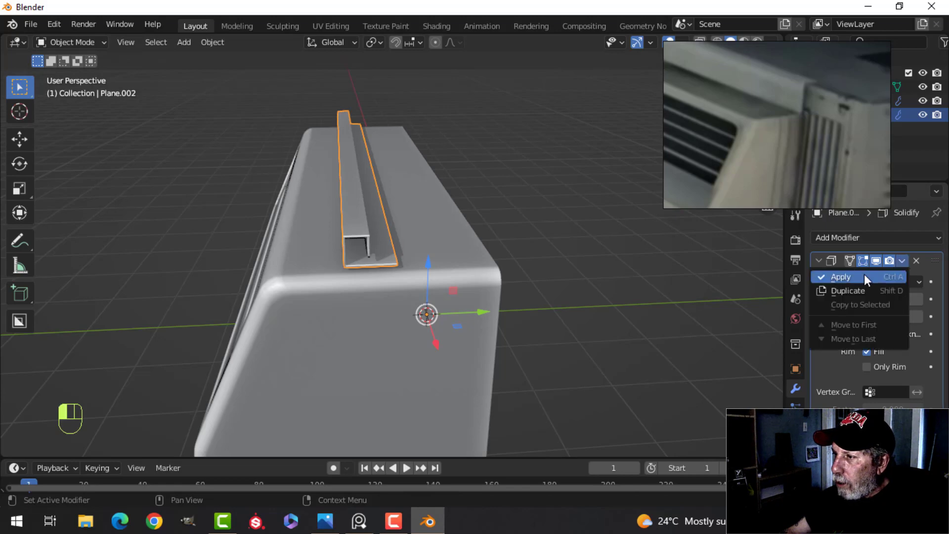
click(864, 274)
Step: Bevel the channel's three lengthwise corners, outer and inner edges, by about 0.0155 m with 4 segments
key(Tab)
middle_drag(299, 240, 378, 223)
key(alt+a)
scroll(378, 223, up, 3)
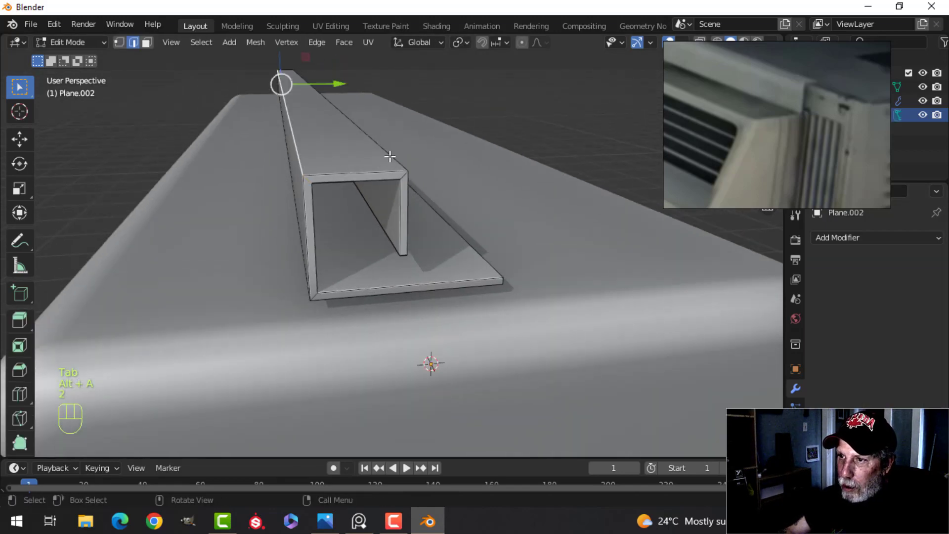
middle_drag(385, 273, 381, 261)
middle_drag(319, 277, 368, 253)
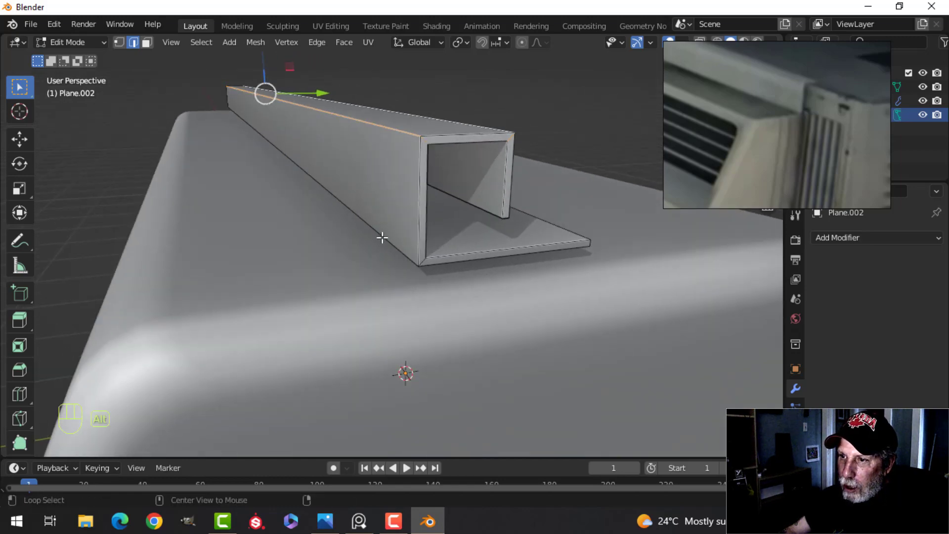
alt+shift+click(382, 236)
middle_drag(465, 240, 432, 258)
key(ctrl+b)
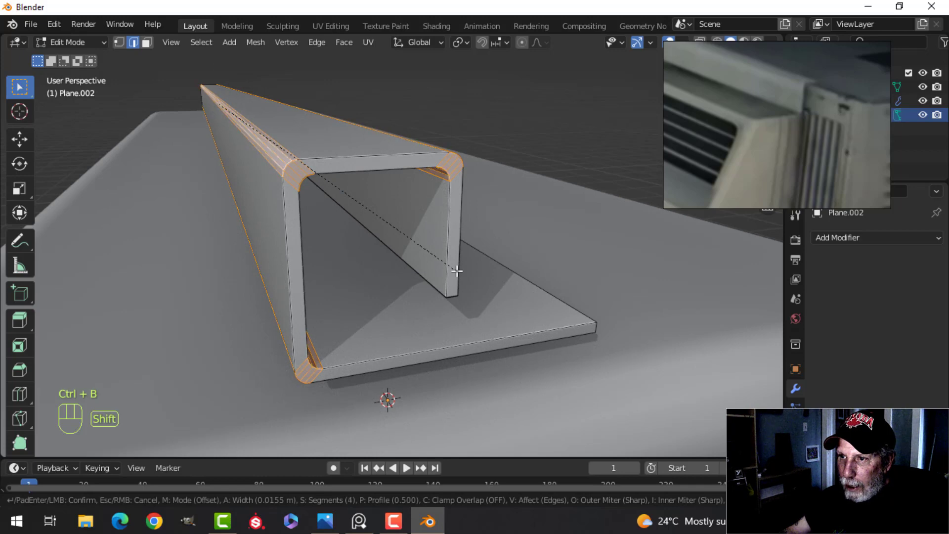
click(453, 271)
key(alt+a)
key(Tab)
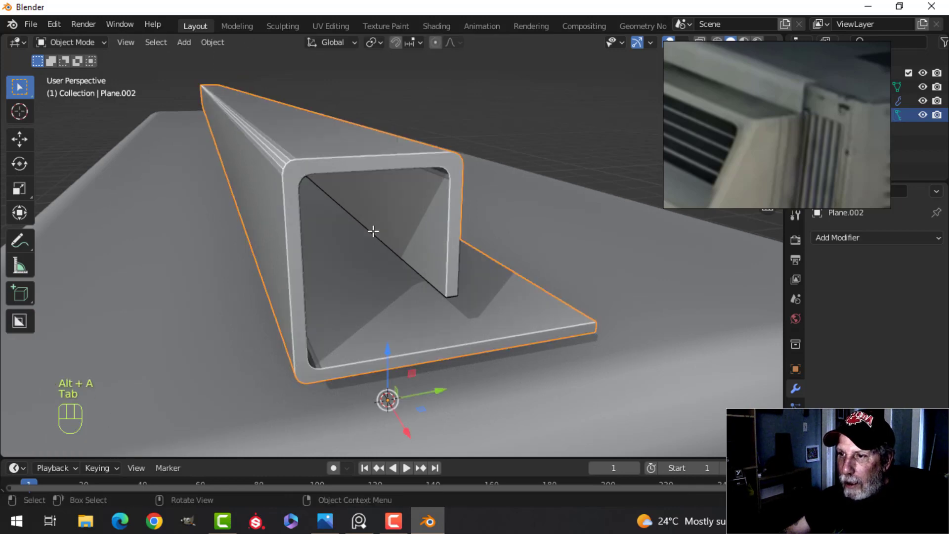
Step: Isolate the channel in local view and enter Edit Mode with no edges selected
key(slash)
middle_drag(373, 230, 399, 227)
key(Tab)
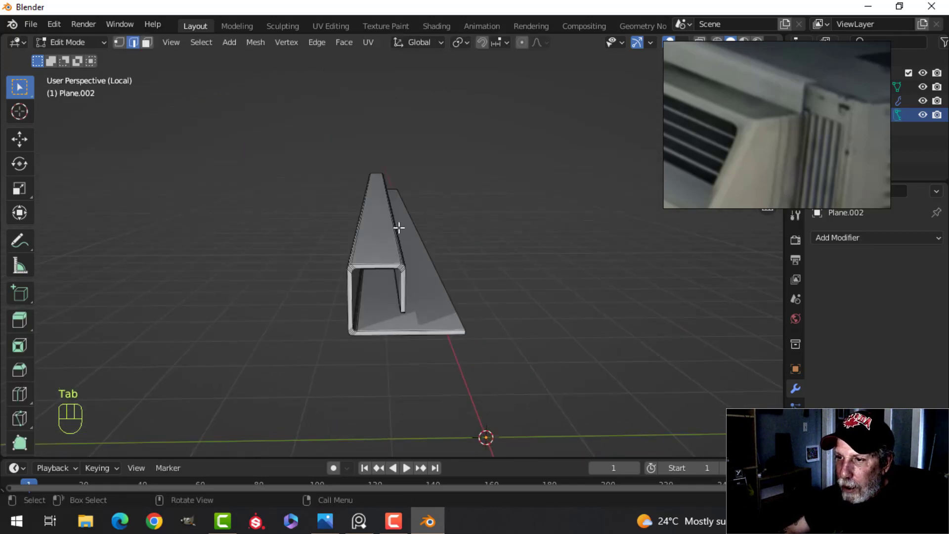
scroll(399, 227, up, 5)
shift+middle_drag(395, 269, 401, 226)
alt+shift+click(351, 161)
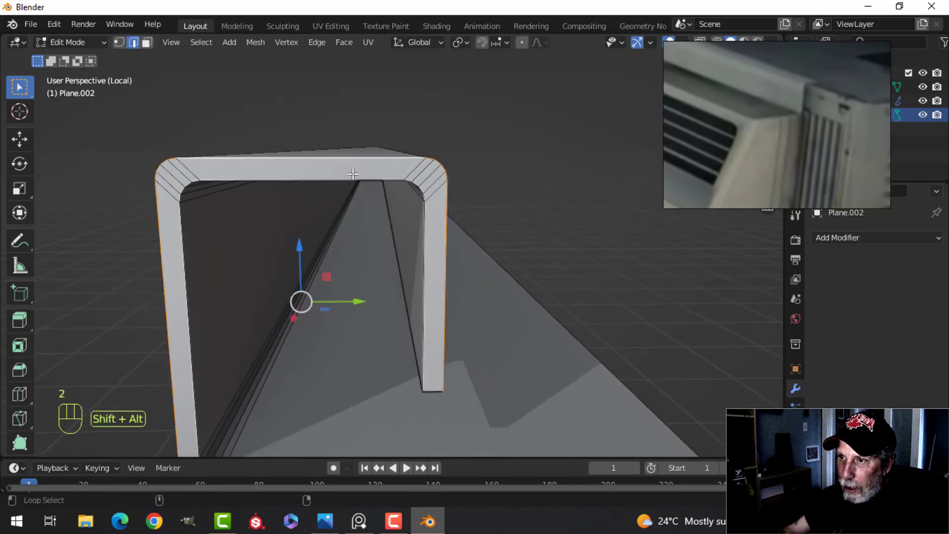
key(alt+a)
Step: Bevel the short corner edges at the ends of the channel's two free flanges by about 0.0055 m with 4 segments
middle_drag(459, 336, 366, 332)
shift+middle_drag(366, 331, 314, 297)
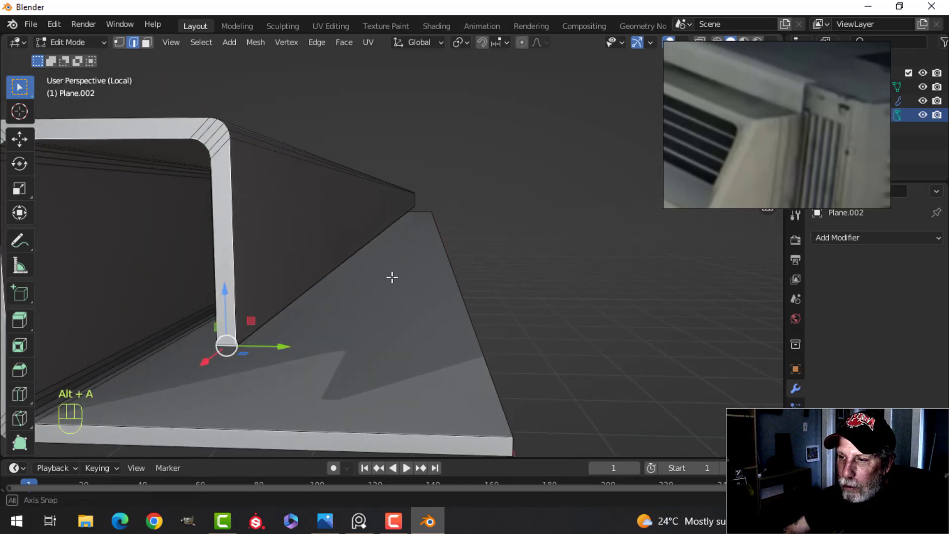
middle_drag(392, 277, 272, 308)
shift+click(238, 312)
middle_drag(498, 243, 275, 255)
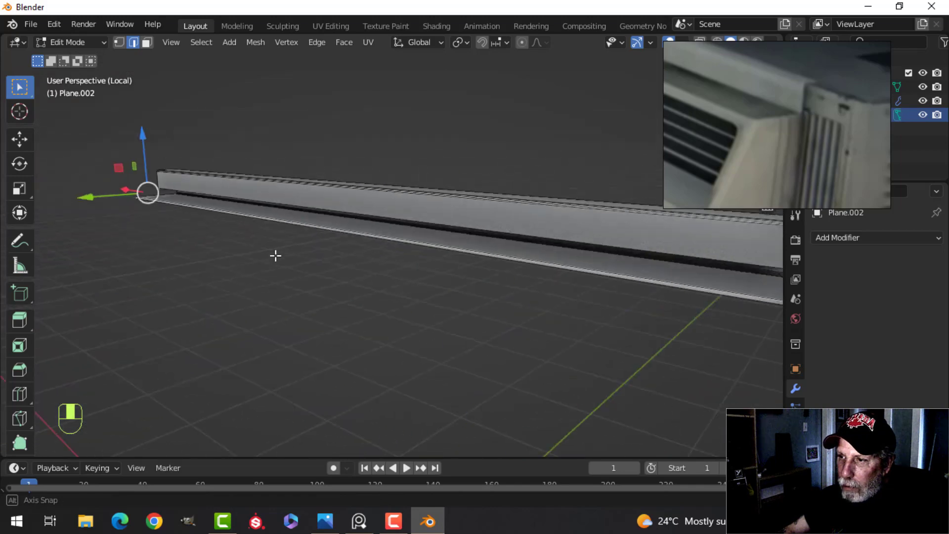
scroll(316, 257, down, 2)
shift+middle_drag(454, 265, 349, 215)
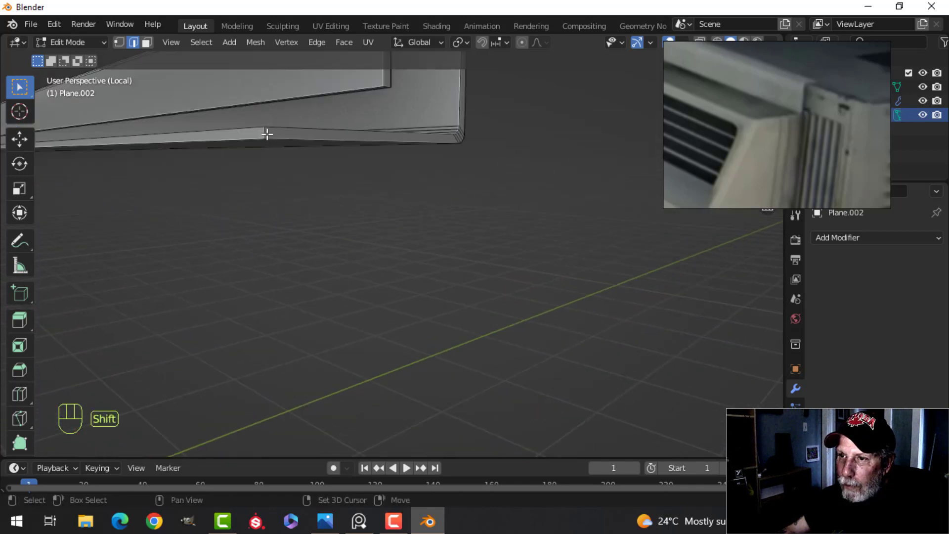
middle_drag(336, 128, 330, 152)
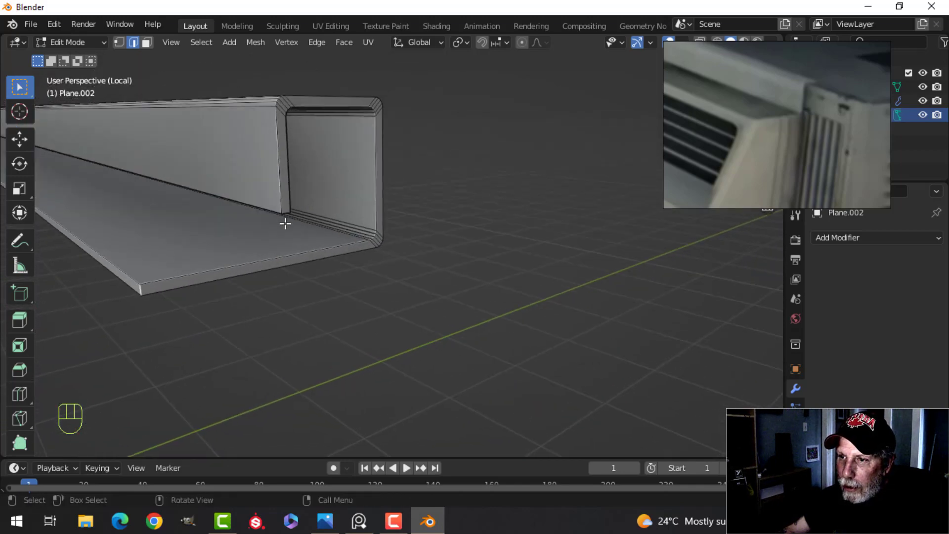
shift+middle_drag(352, 217, 364, 241)
scroll(491, 229, up, 4)
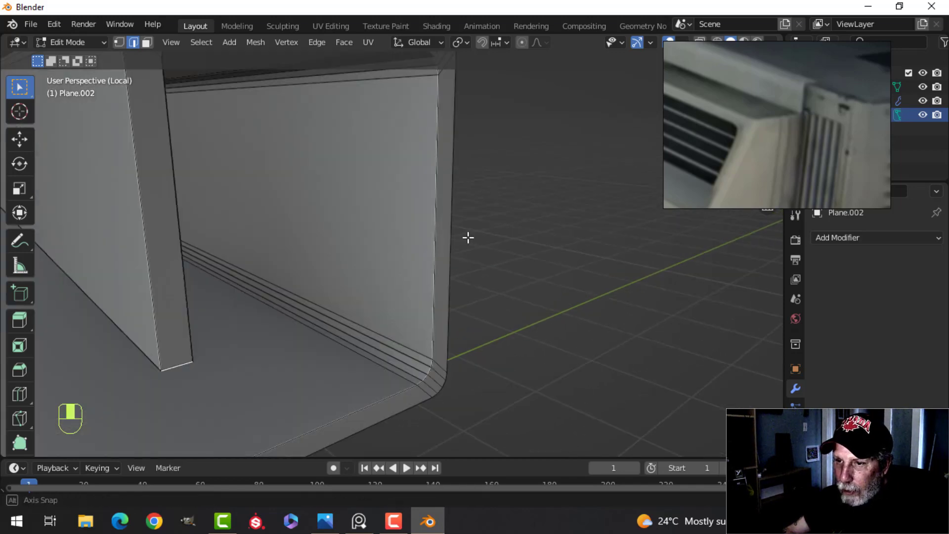
middle_drag(450, 243, 427, 240)
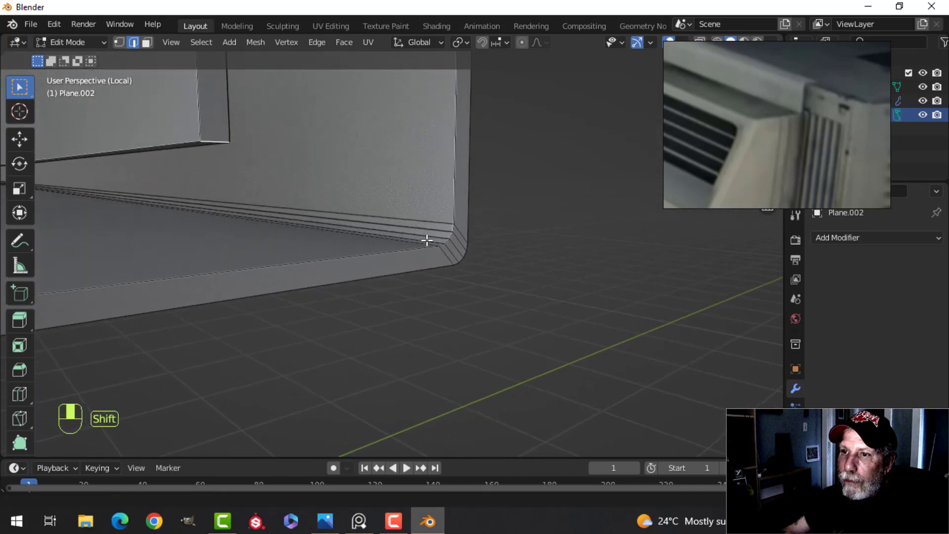
key(ctrl+b)
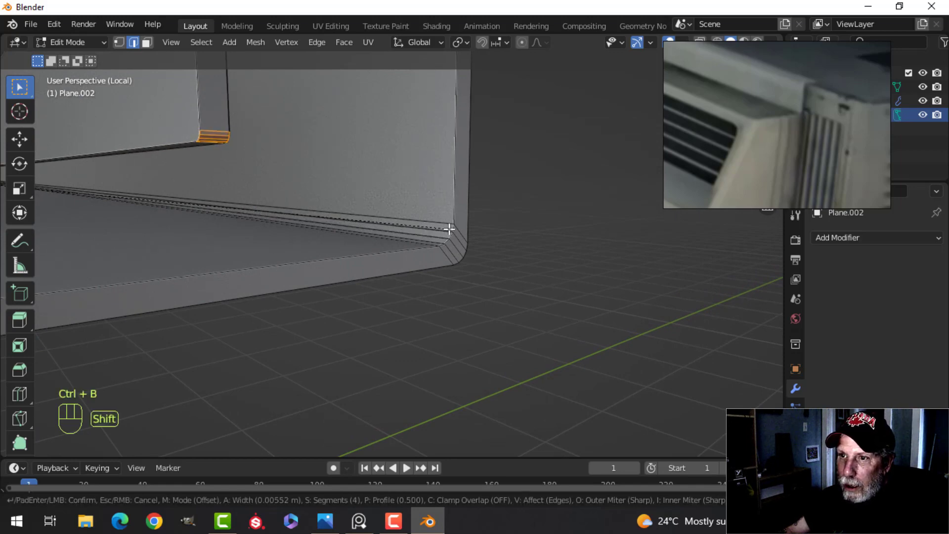
click(454, 230)
middle_drag(231, 158, 271, 169)
key(alt+a)
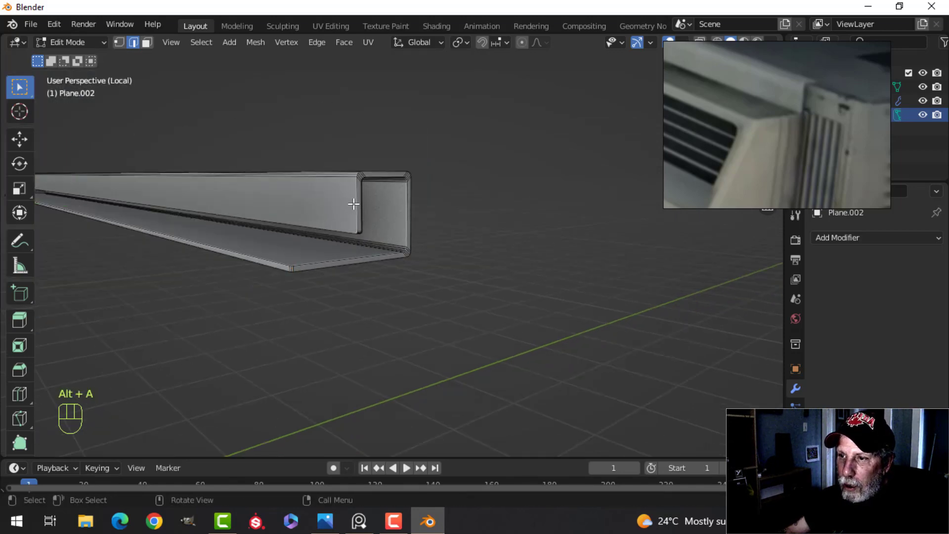
Step: Bevel the outer and inner edge loops outlining the channel's sheet thickness by about 0.0028 m with a single segment
middle_drag(388, 192, 348, 237)
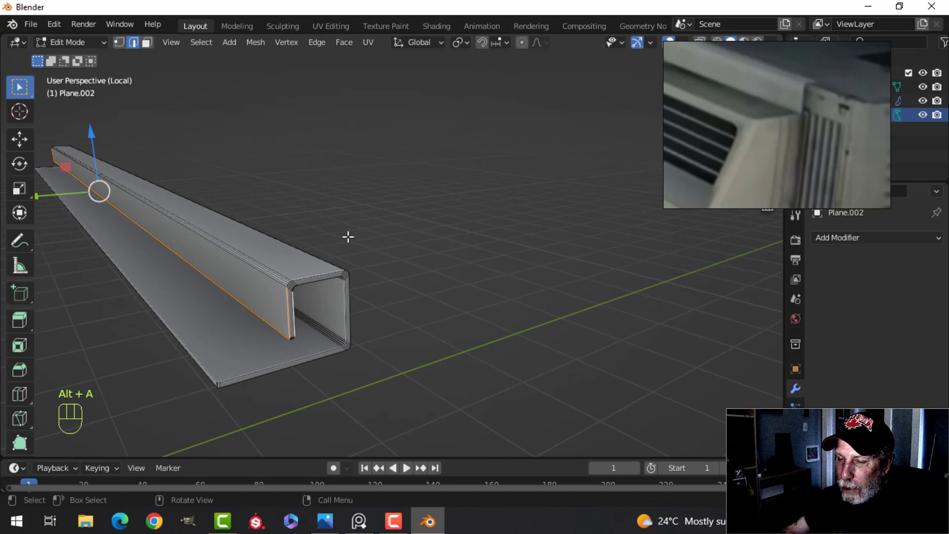
alt+shift+click(316, 273)
shift+middle_drag(318, 312, 357, 267)
alt+shift+click(343, 369)
scroll(366, 334, up, 5)
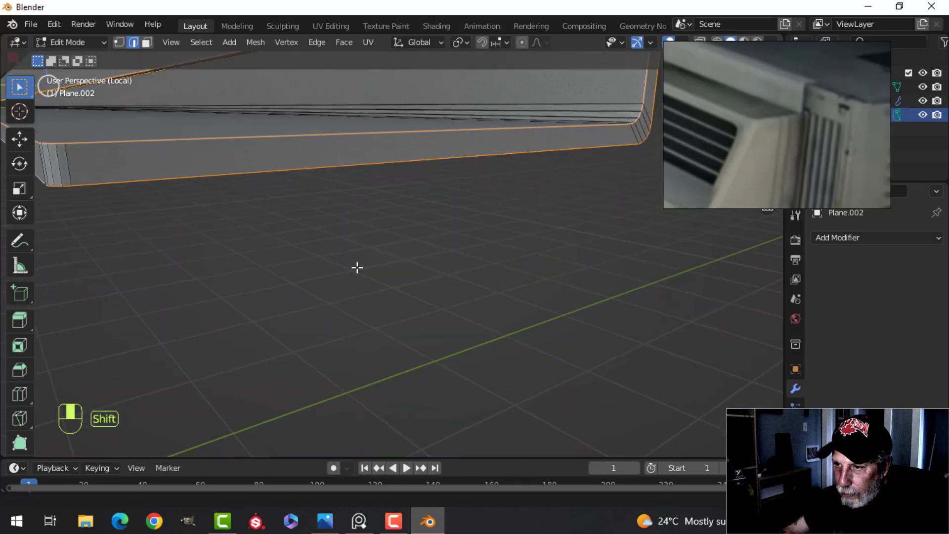
middle_drag(260, 266, 432, 233)
scroll(268, 271, down, 5)
scroll(410, 245, down, 4)
shift+middle_drag(366, 259, 401, 252)
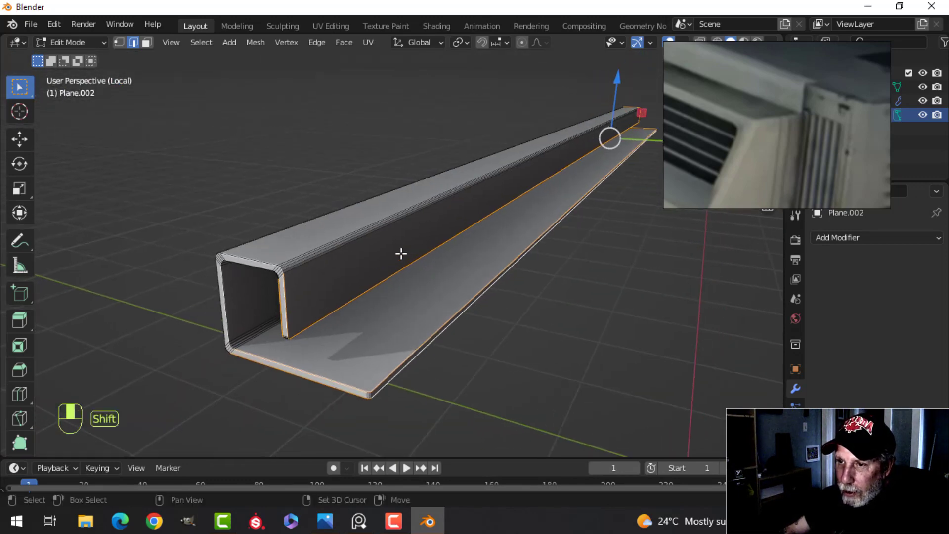
scroll(287, 280, up, 4)
scroll(287, 280, down, 4)
shift+middle_drag(298, 275, 345, 254)
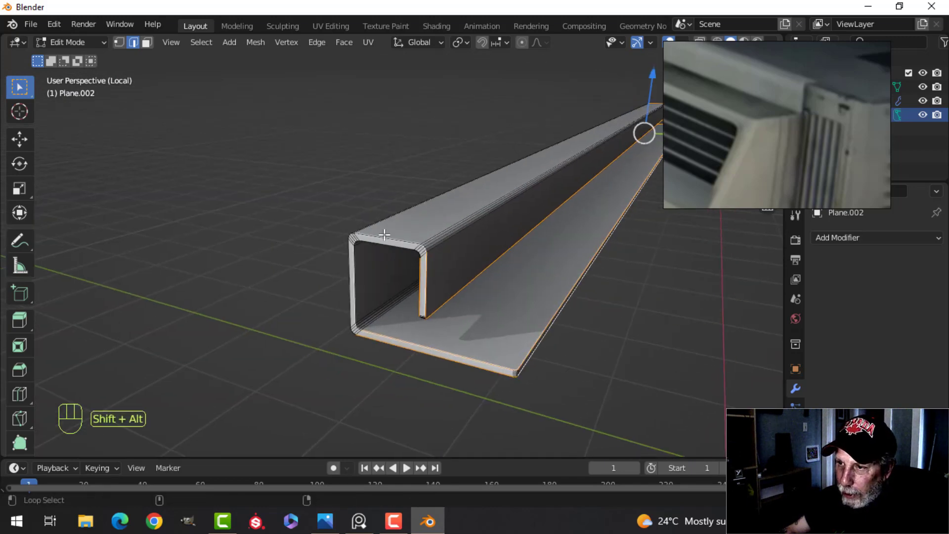
scroll(461, 270, up, 4)
scroll(453, 273, down, 6)
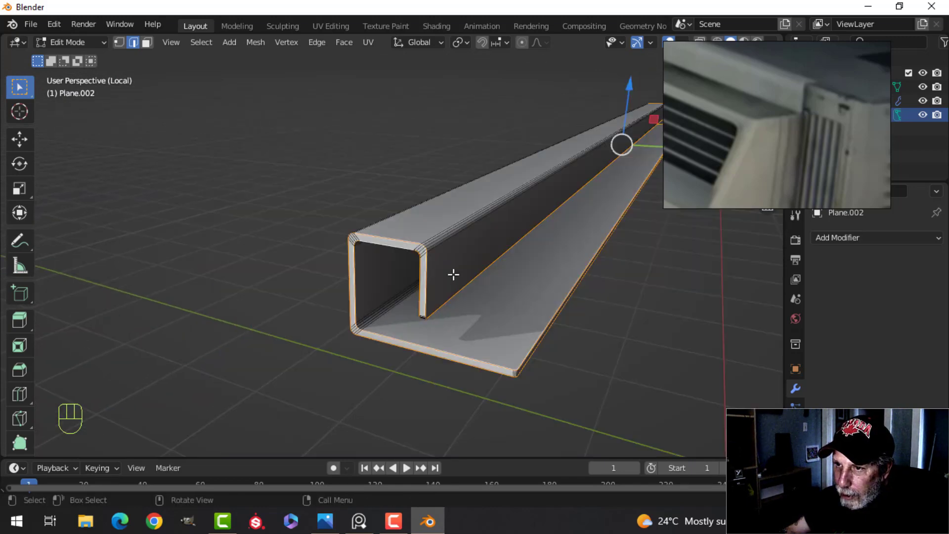
scroll(445, 272, up, 4)
scroll(443, 272, up, 4)
shift+middle_drag(443, 271, 429, 263)
scroll(429, 264, down, 4)
scroll(430, 265, down, 4)
scroll(429, 266, up, 5)
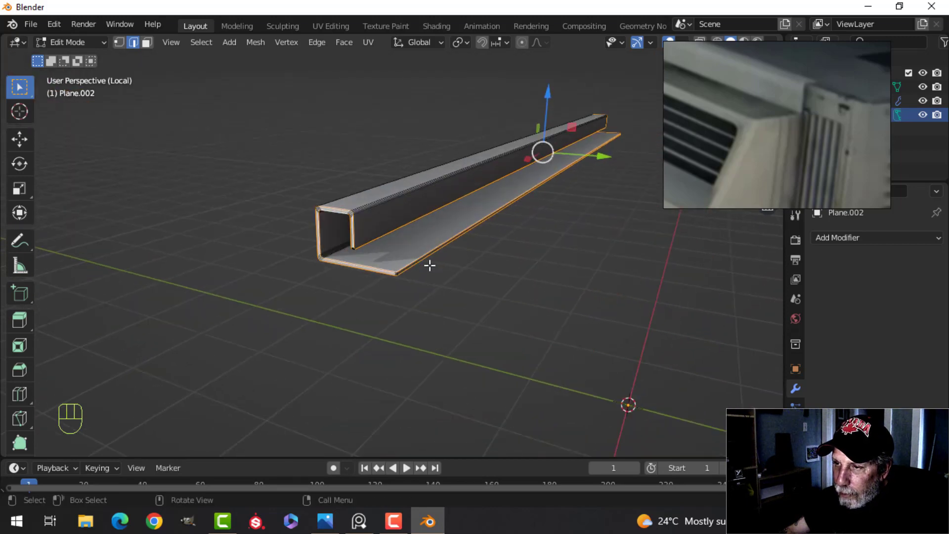
scroll(394, 260, up, 4)
mouse_move(390, 257)
shift+middle_down()
mouse_move(385, 263)
mouse_move(438, 272)
mouse_move(398, 264)
shift+middle_up()
scroll(388, 257, down, 4)
scroll(385, 263, up, 4)
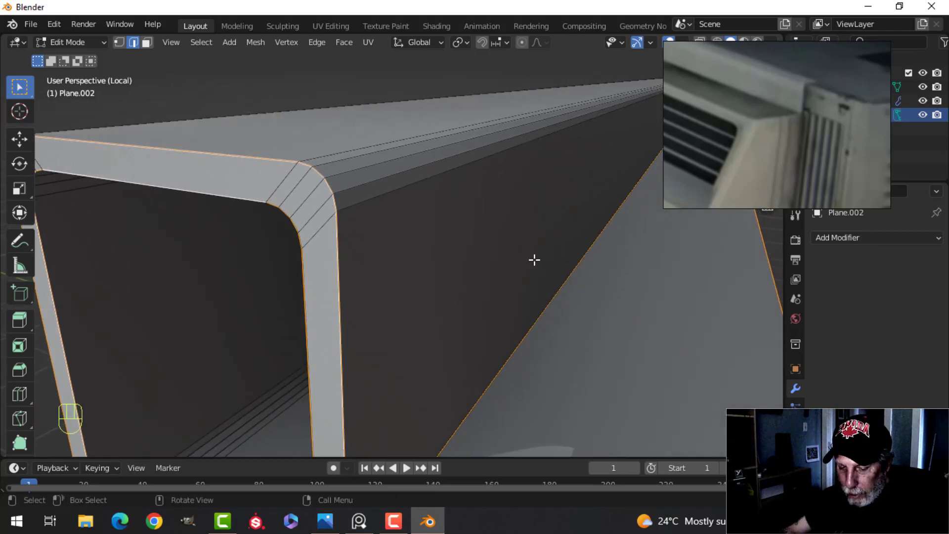
key(ctrl+b)
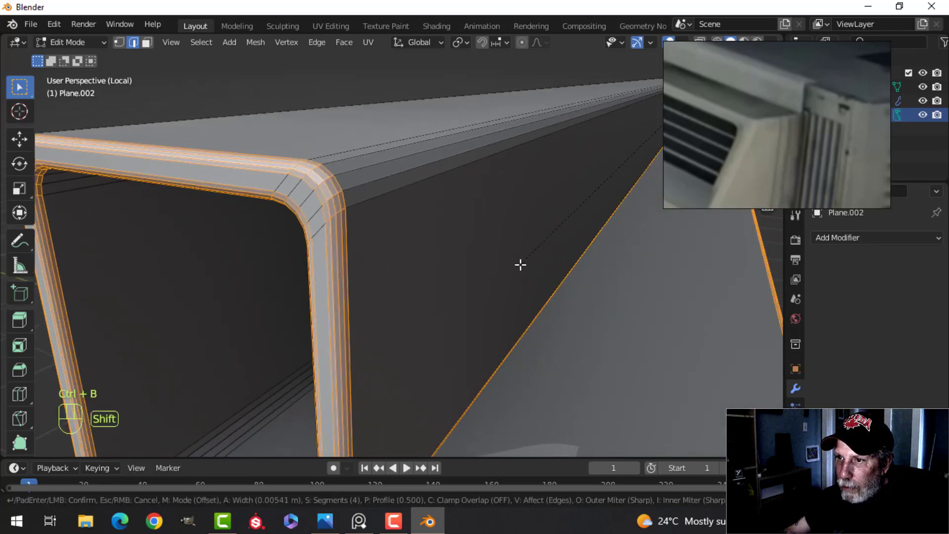
scroll(519, 265, down, 3)
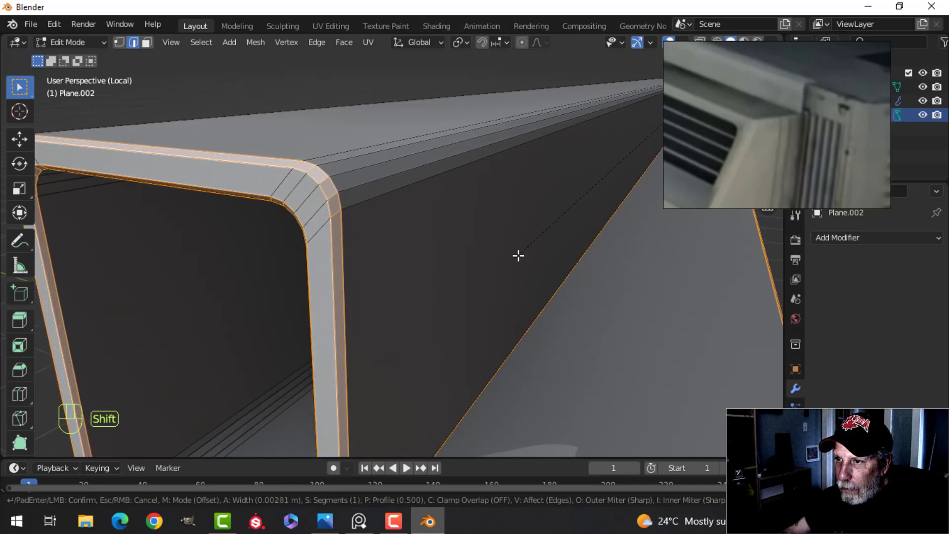
click(518, 255)
scroll(500, 262, down, 5)
key(Tab)
key(alt+a)
Step: Shade the channel smooth and deselect it
scroll(489, 265, up, 5)
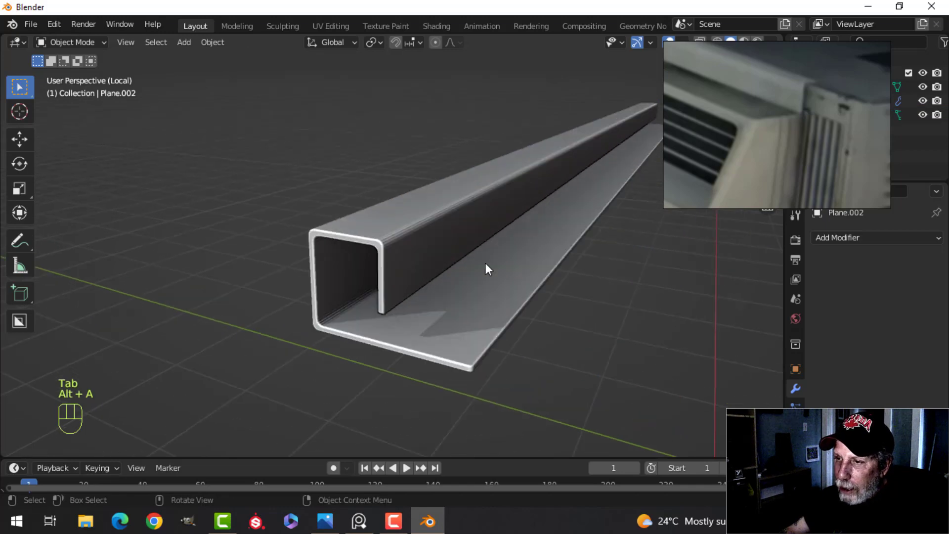
click(394, 238)
right_click(395, 236)
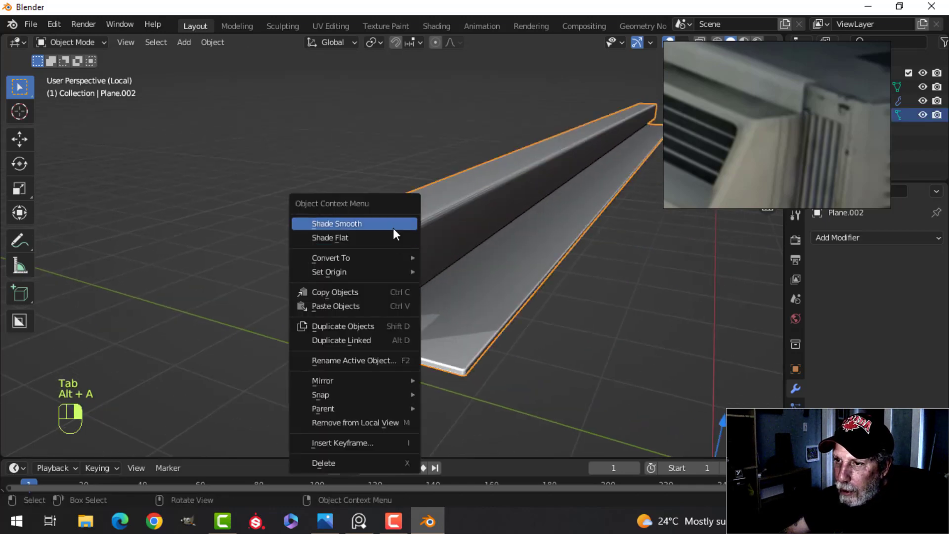
click(394, 228)
scroll(445, 247, down, 5)
key(alt+a)
middle_drag(455, 251, 483, 264)
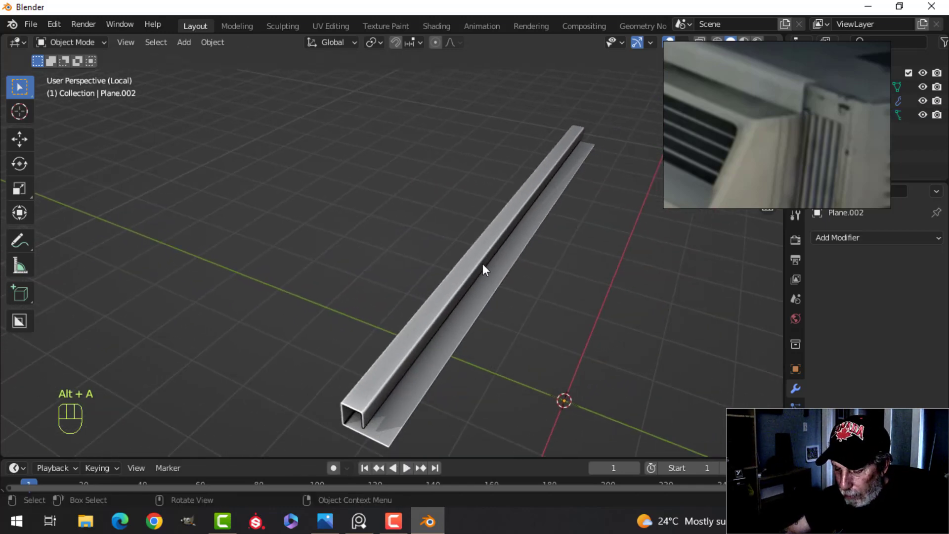
Step: Return to the full scene, then lower all the channel's geometry slightly and shift it toward the front of the air conditioner's top
key(KP_Divide)
scroll(483, 263, up, 5)
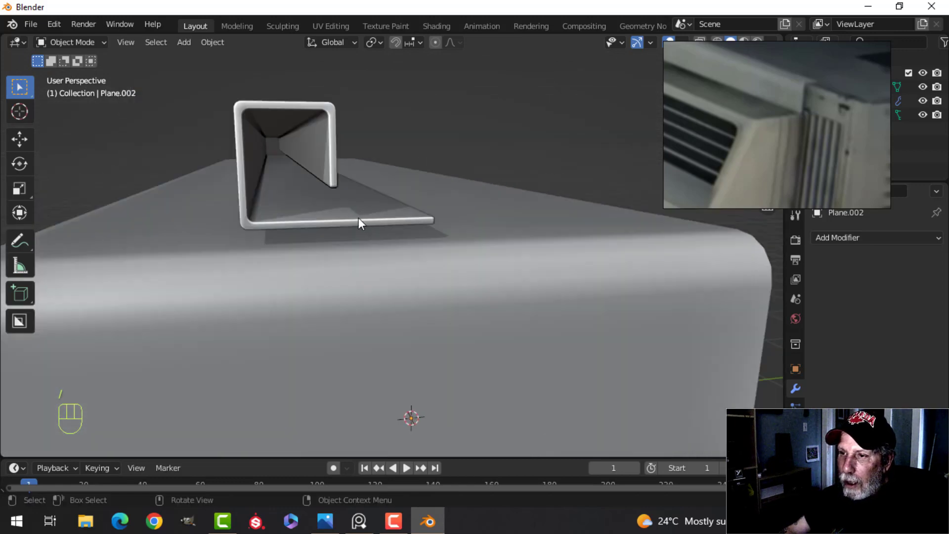
key(Tab)
key(a)
mouse_move(388, 220)
shift+middle_down()
mouse_move(401, 229)
mouse_move(371, 222)
shift+middle_up()
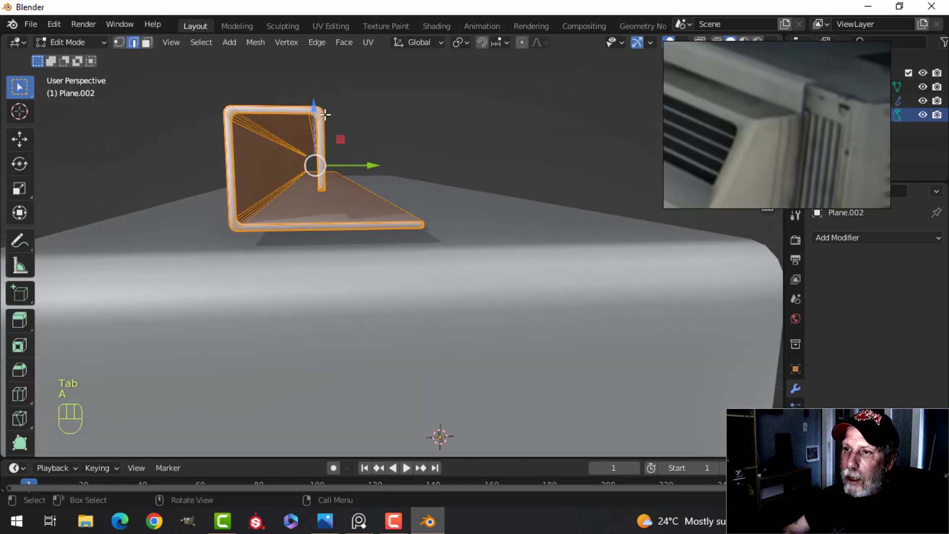
mouse_move(325, 115)
mouse_down()
mouse_move(313, 110)
mouse_move(313, 119)
mouse_up()
drag(370, 170, 342, 171)
scroll(368, 218, down, 4)
key(Tab)
key(alt+a)
Step: Move the whole channel mesh slightly back along Y toward the rear of the body
middle_drag(371, 223, 401, 186)
scroll(426, 272, down, 4)
click(393, 246)
key(Tab)
key(a)
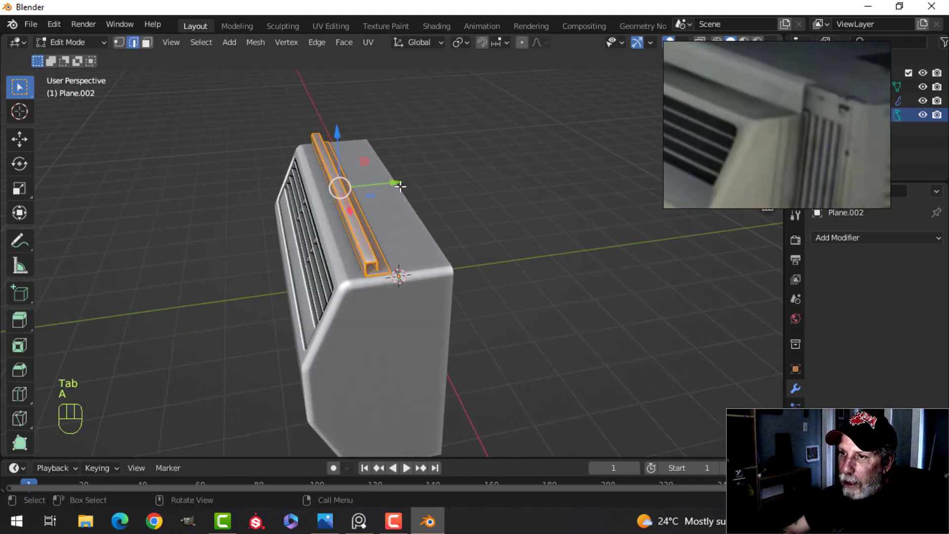
drag(394, 181, 414, 182)
key(Tab)
key(alt+a)
Step: Examine the channel's placement on top of the body against the reference photo
middle_drag(411, 215, 339, 271)
scroll(803, 120, down, 2)
scroll(378, 250, up, 2)
middle_drag(338, 271, 393, 243)
scroll(360, 262, up, 2)
middle_drag(393, 244, 434, 245)
scroll(383, 256, up, 2)
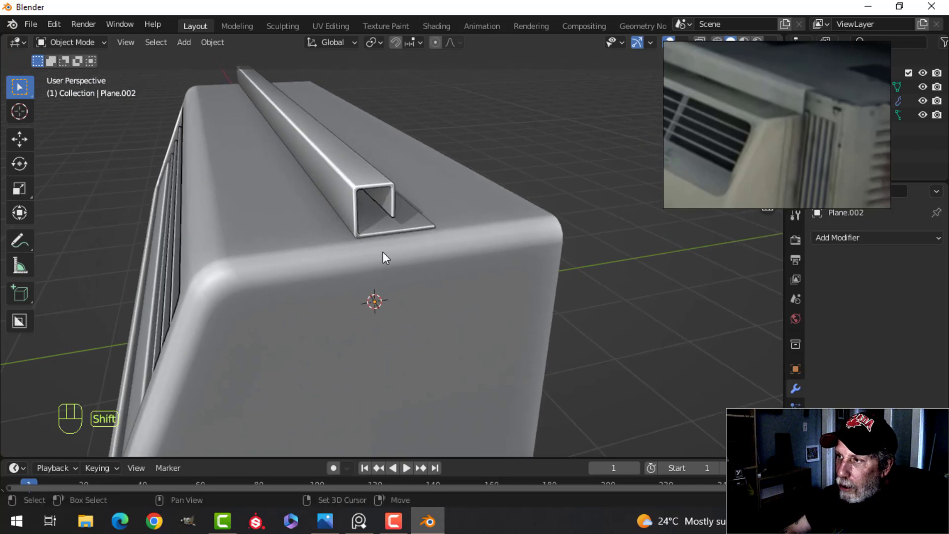
scroll(401, 220, down, 3)
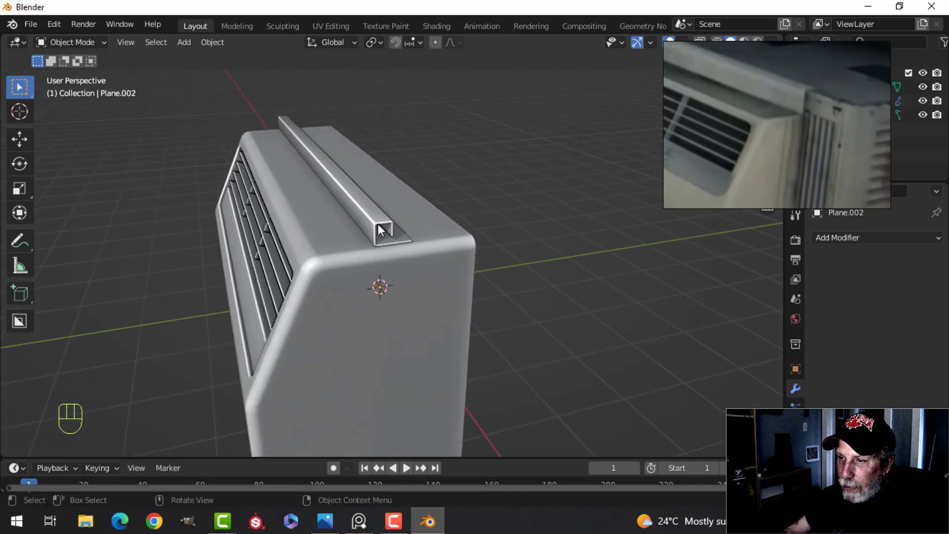
Step: Snap the 3D cursor to the centre of the channel's selected geometry
key(Tab)
scroll(430, 241, up, 3)
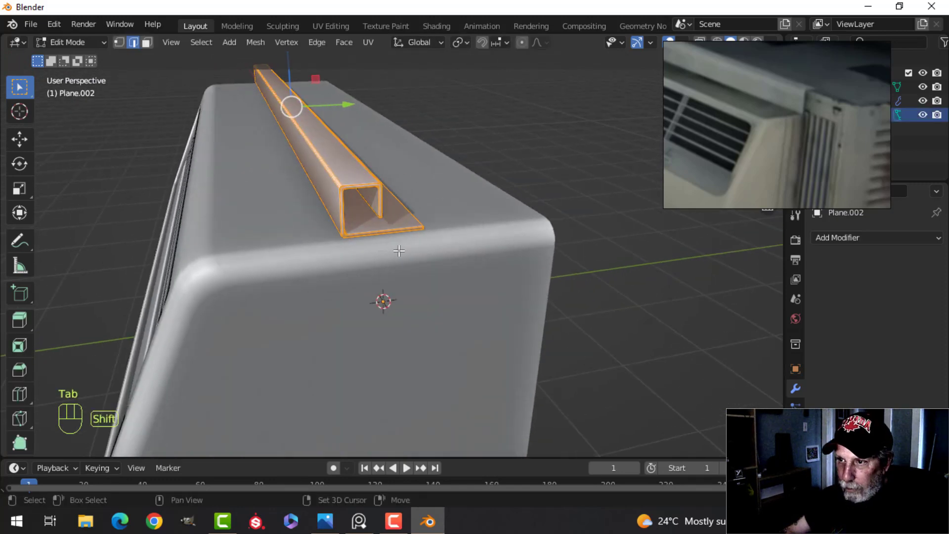
key(shift+s)
click(396, 316)
key(Tab)
scroll(399, 318, down, 4)
key(alt+a)
middle_drag(396, 289, 396, 251)
Step: In the right orthographic wireframe view, raise the channel's top wall with its rounded corners along Z to make the channel taller
click(396, 251)
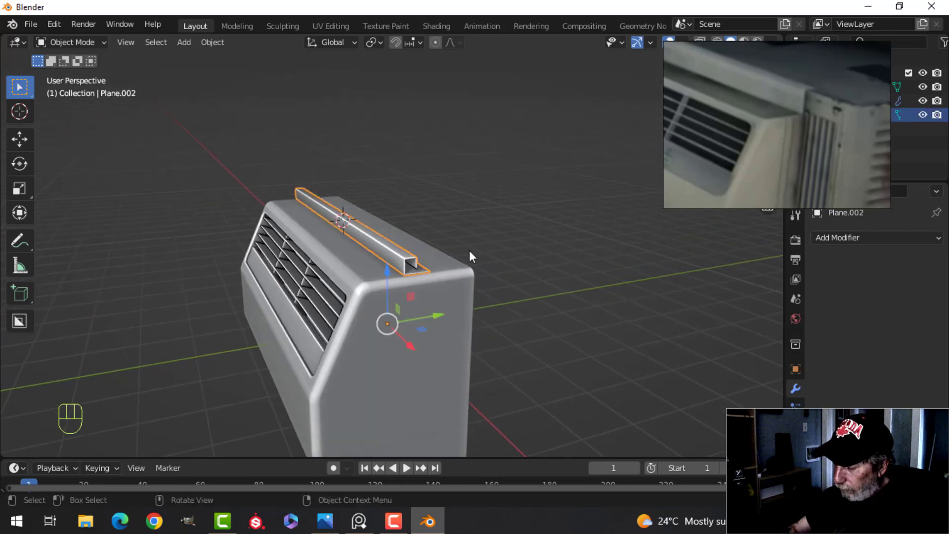
key(KP_3)
key(Tab)
key(z)
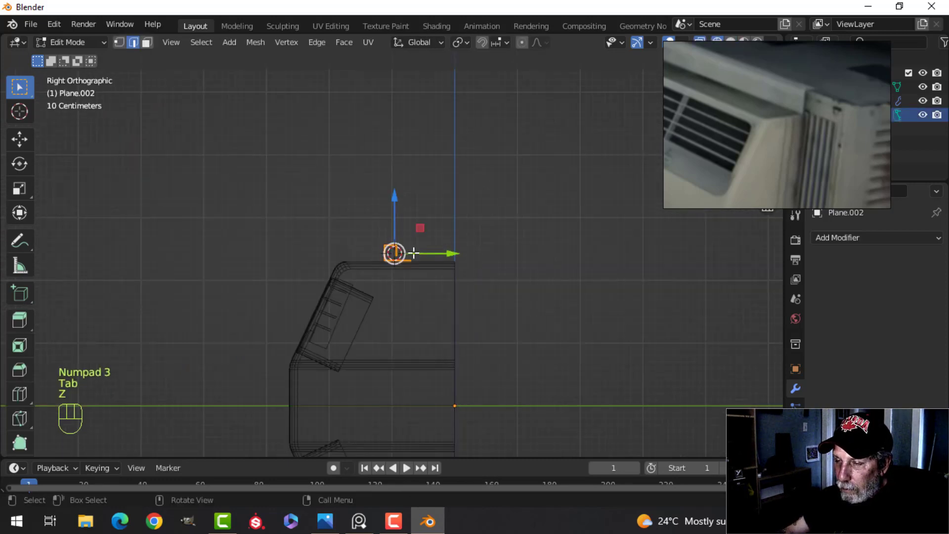
key(alt+a)
key(b)
drag(328, 201, 431, 248)
scroll(435, 248, up, 3)
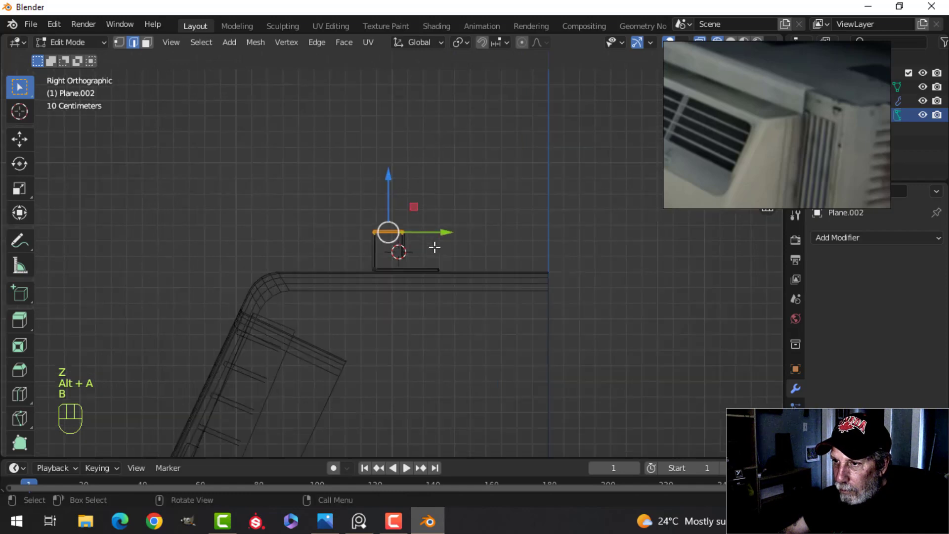
scroll(434, 247, up, 4)
shift+middle_drag(444, 234, 445, 263)
scroll(428, 262, up, 6)
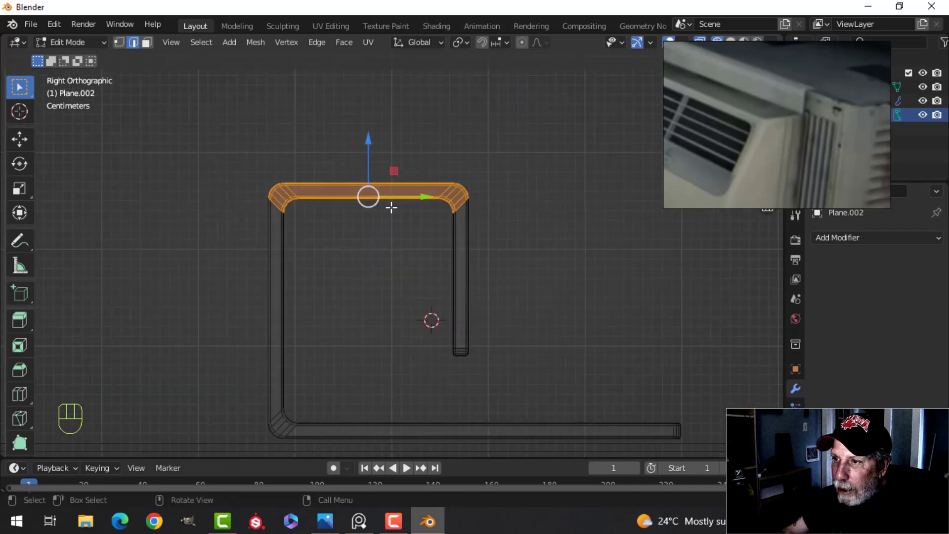
scroll(391, 208, down, 3)
drag(381, 163, 385, 89)
key(z)
click(597, 170)
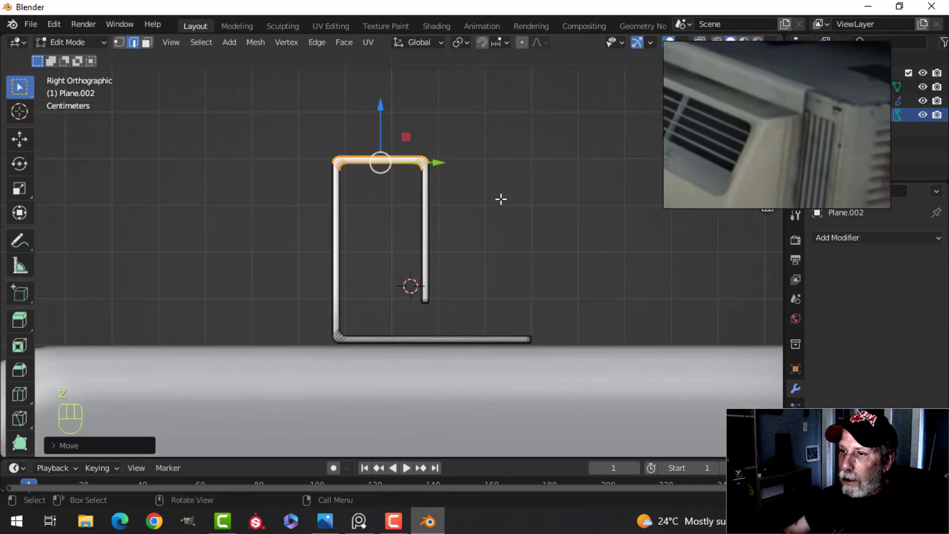
scroll(500, 199, down, 5)
key(Tab)
key(alt+a)
middle_drag(391, 231, 485, 259)
Step: Add a plane at the 3D cursor, stand it upright with a 90° rotation about X, and place it beside the body's right end
key(shift+a)
mouse_move(473, 203)
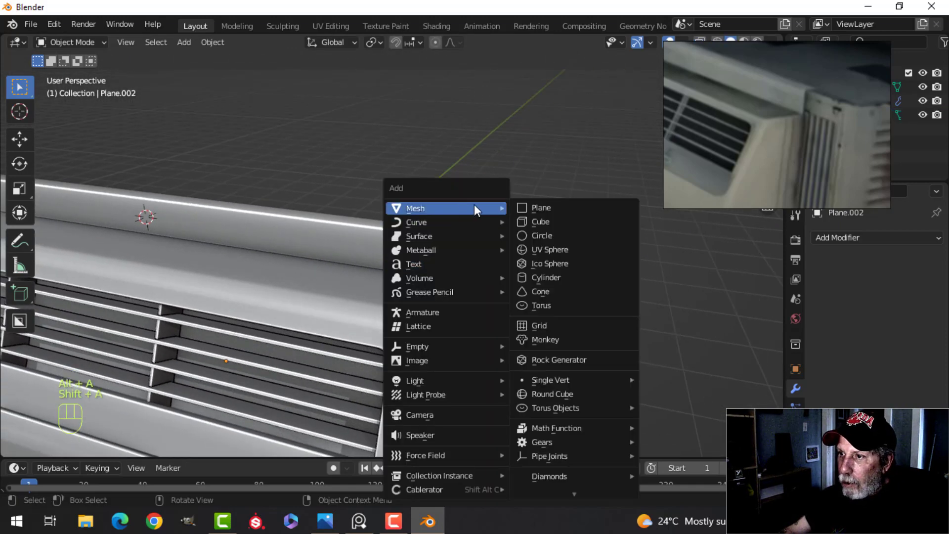
click(540, 206)
scroll(534, 247, down, 3)
key(Tab)
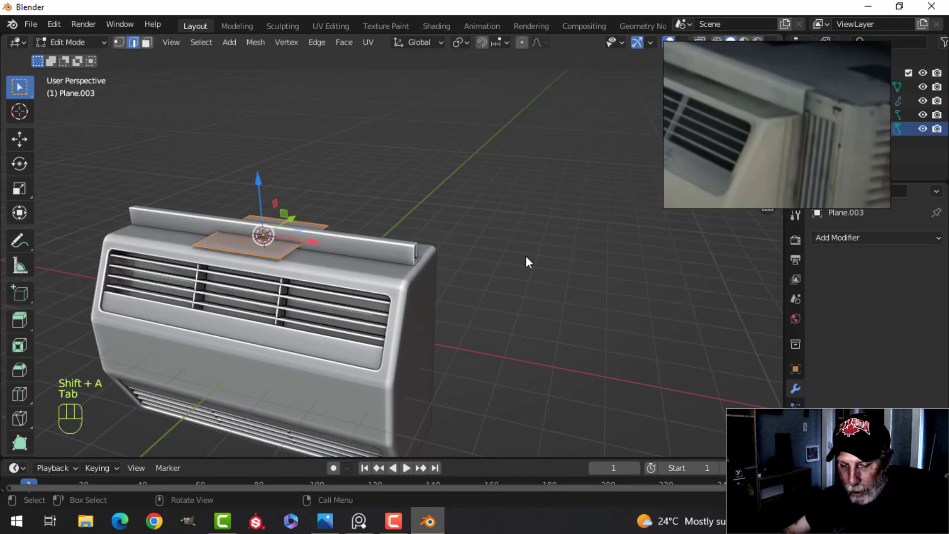
key(r)
key(x)
key(9)
key(0)
click(526, 256)
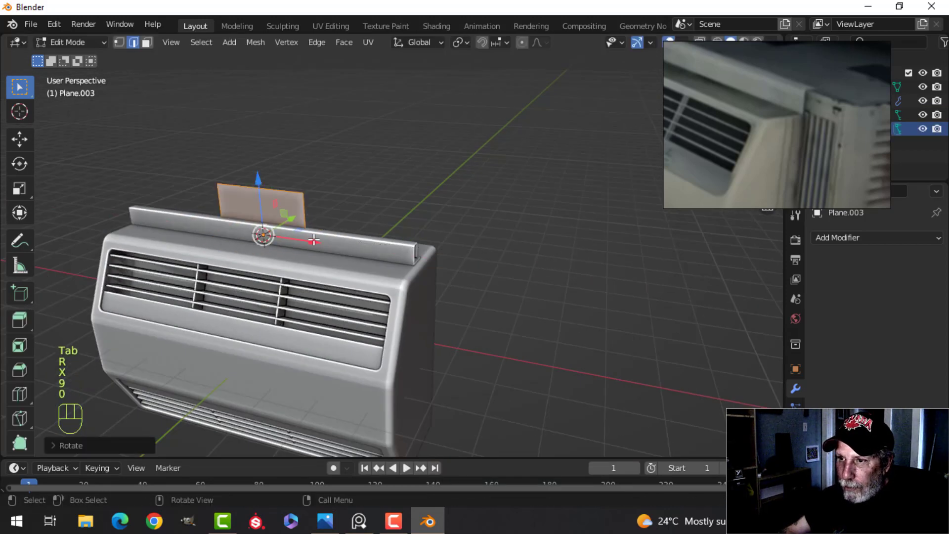
drag(313, 241, 511, 346)
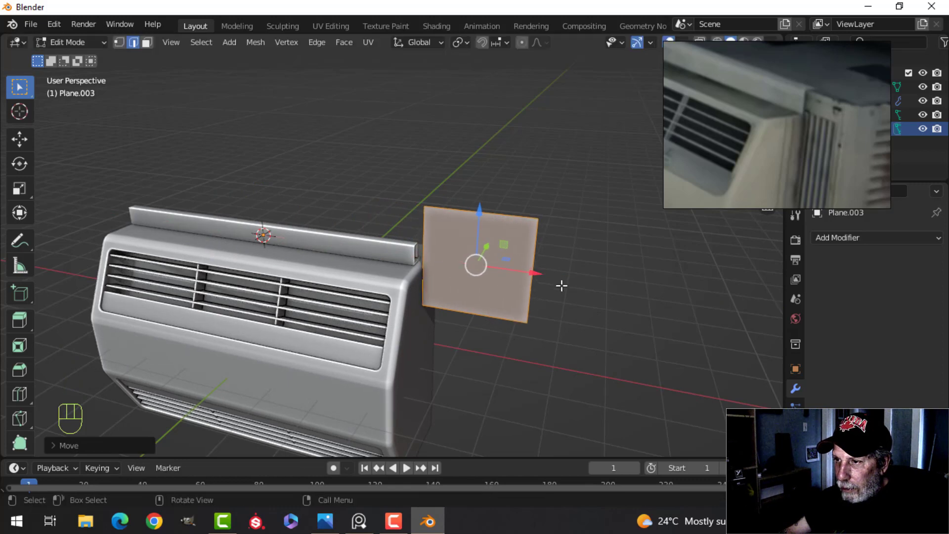
Step: In front view, lower the upright plane to about the channel's top level and delete its edge nearest the body
key(KP_1)
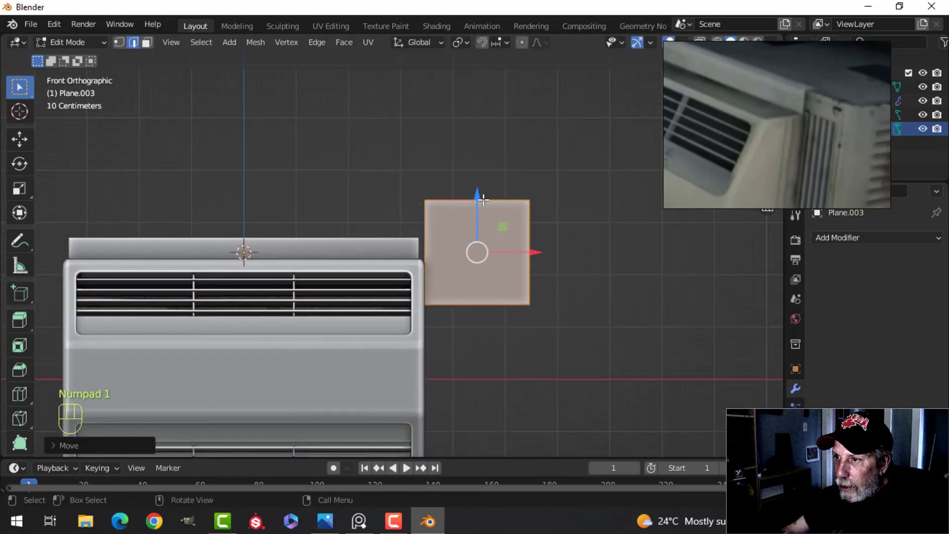
drag(483, 200, 483, 243)
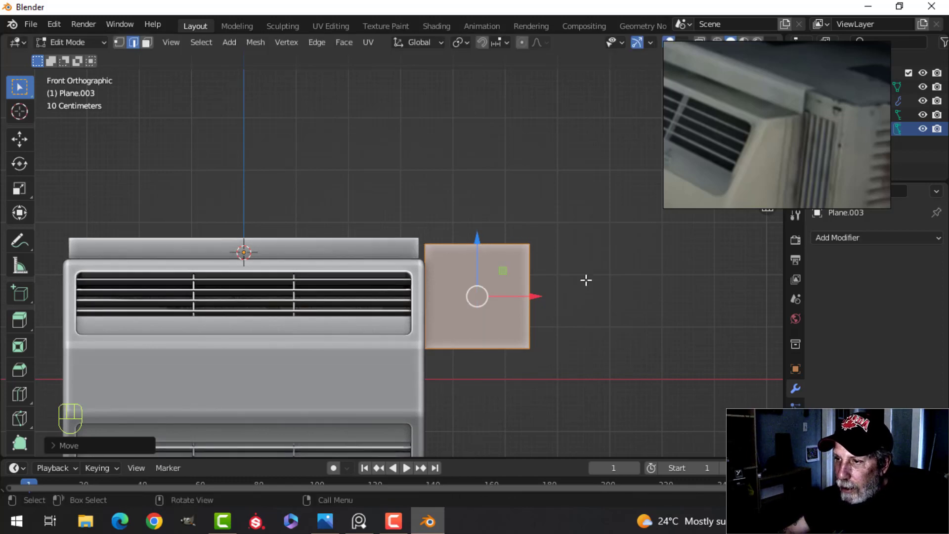
click(428, 269)
key(x)
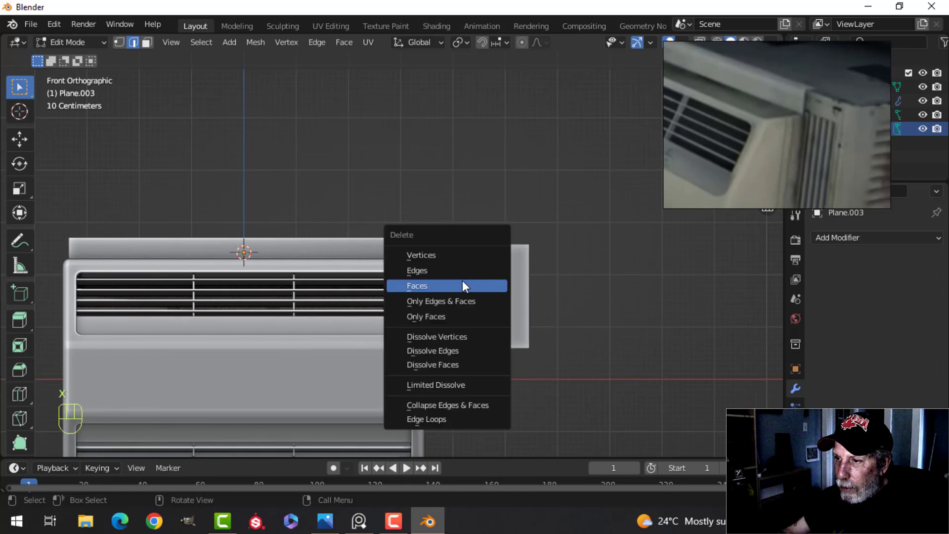
click(443, 271)
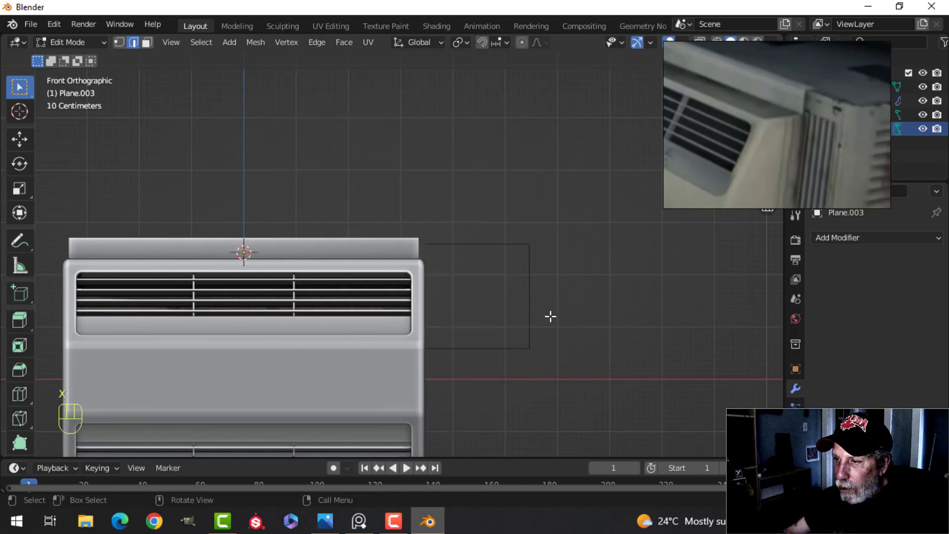
Step: Move the outline's two bottom vertices down to just below the body's lower edge, and check the reference photo's lower part
key(b)
drag(386, 320, 602, 391)
scroll(574, 370, down, 2)
shift+middle_drag(566, 366, 555, 326)
drag(445, 235, 452, 339)
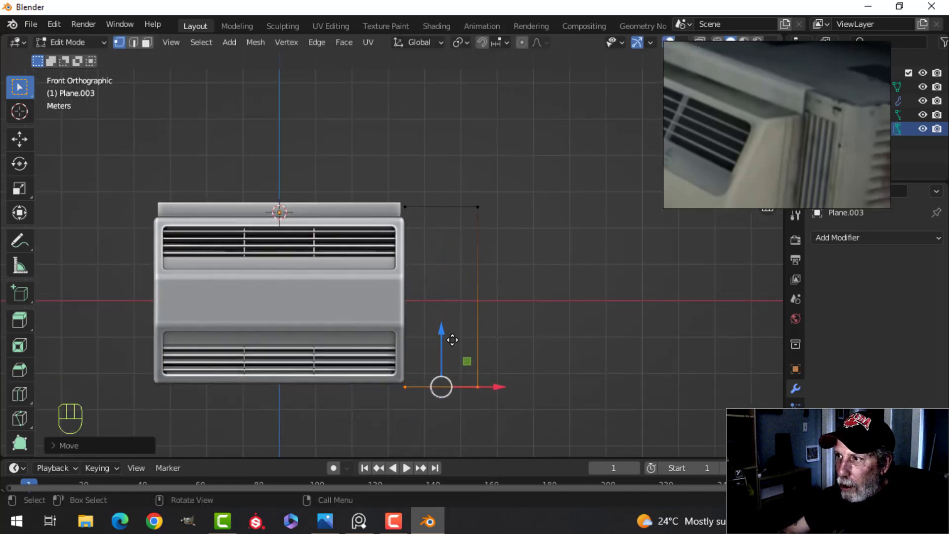
click(758, 165)
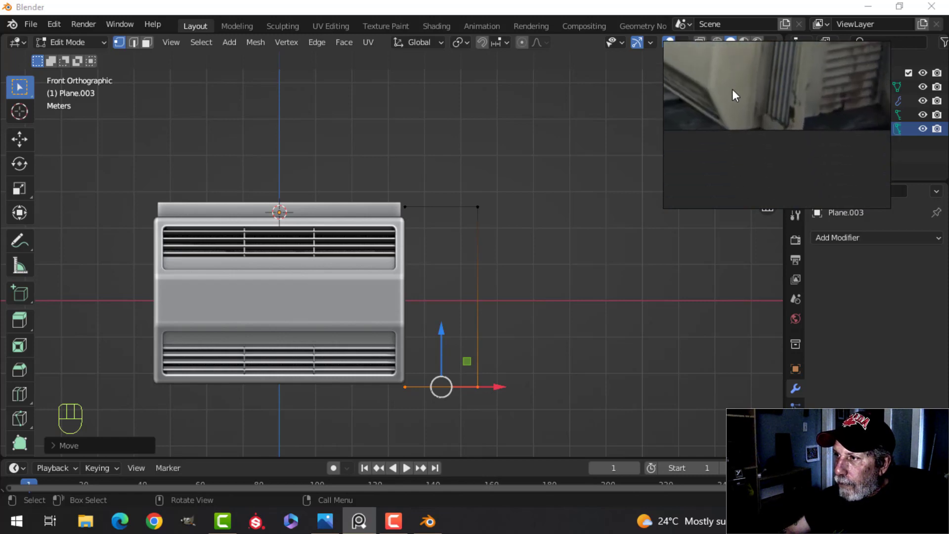
Step: Snap the 3D cursor to the selected horizontal edge across the middle of the body's front
middle_drag(515, 199, 417, 252)
key(Tab)
click(384, 188)
middle_drag(384, 188, 424, 280)
click(327, 288)
key(Tab)
key(2)
click(284, 284)
key(shift+s)
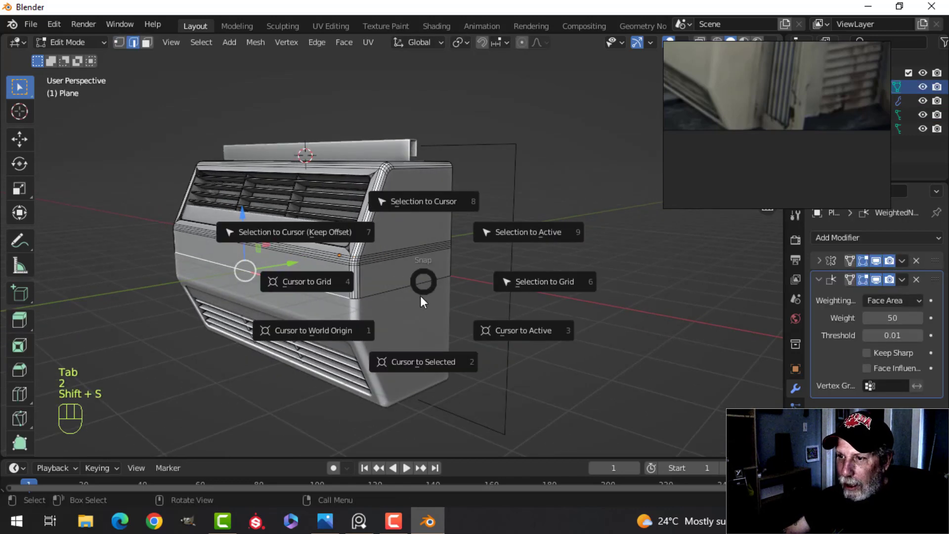
click(402, 363)
Step: Set the origin of the top mounting channel to the 3D cursor
key(Tab)
click(386, 148)
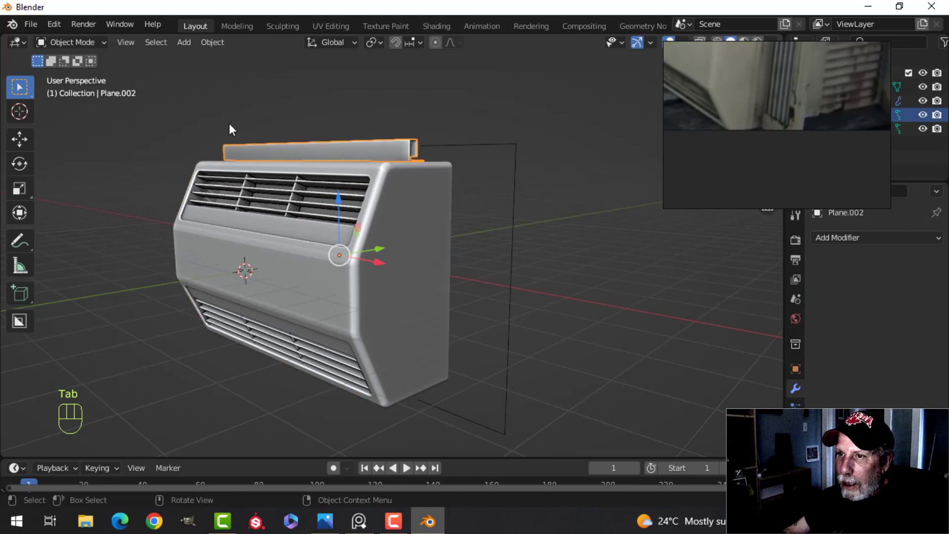
click(212, 43)
mouse_move(214, 72)
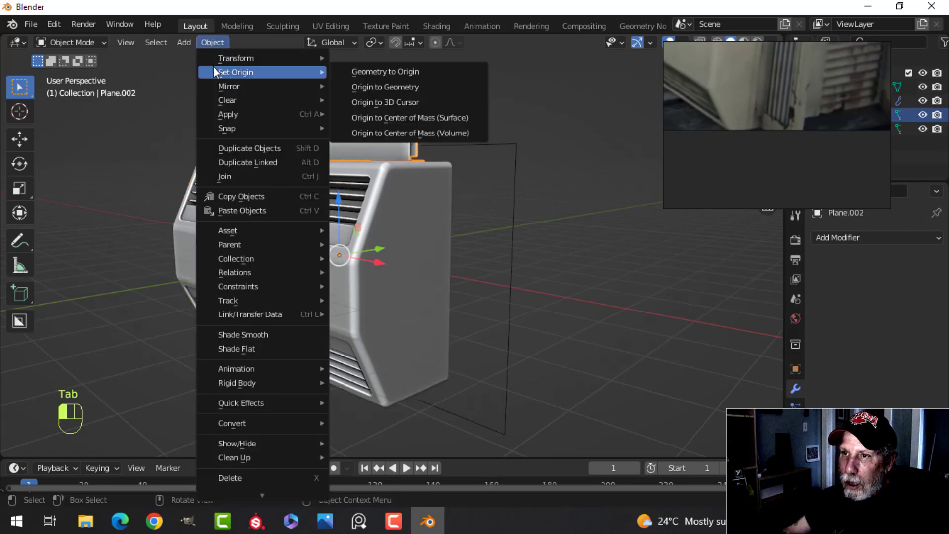
click(366, 102)
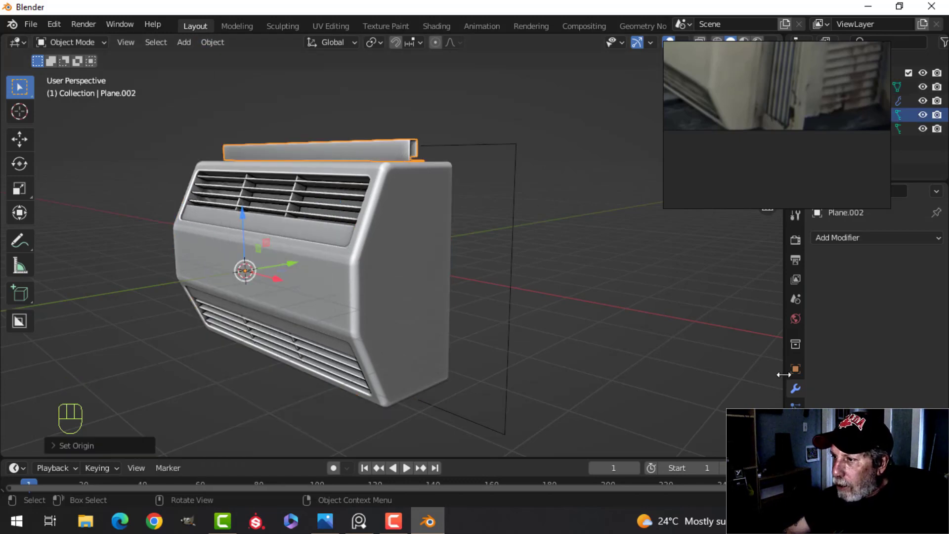
Step: Add a Mirror modifier to the channel, with only the Z axis enabled, to duplicate it below the body
click(838, 239)
click(668, 399)
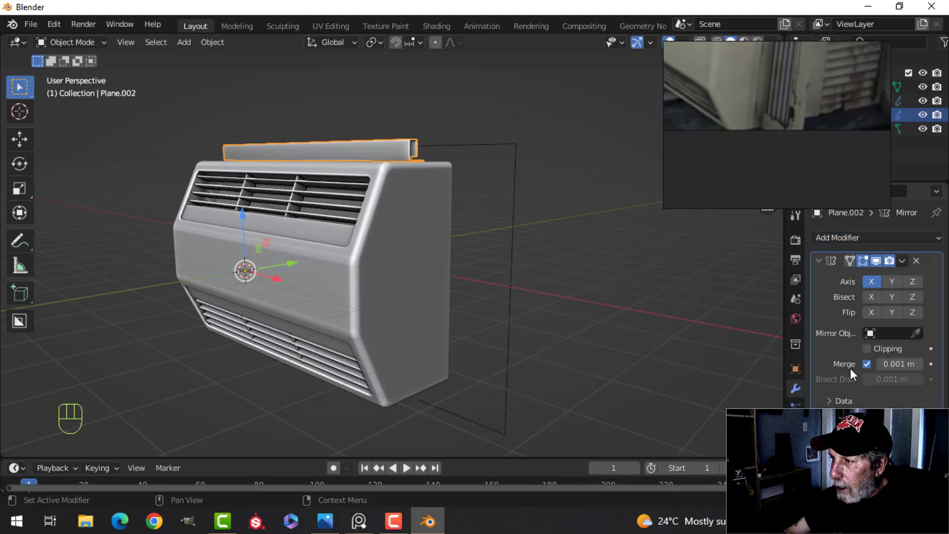
key(alt+a)
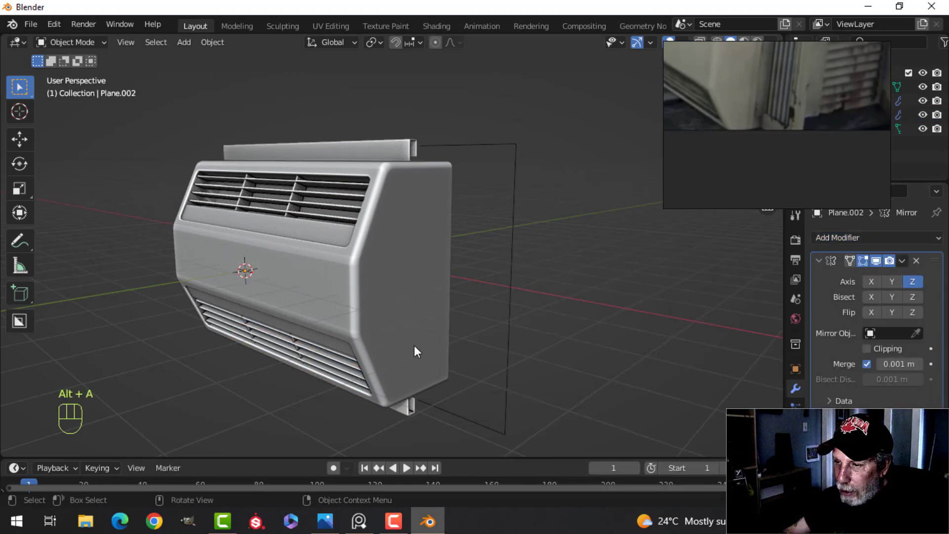
Step: In front view, lower the side panel outline's bottom edge slightly to line up with the mirrored bottom channel
middle_drag(415, 352, 435, 260)
click(463, 268)
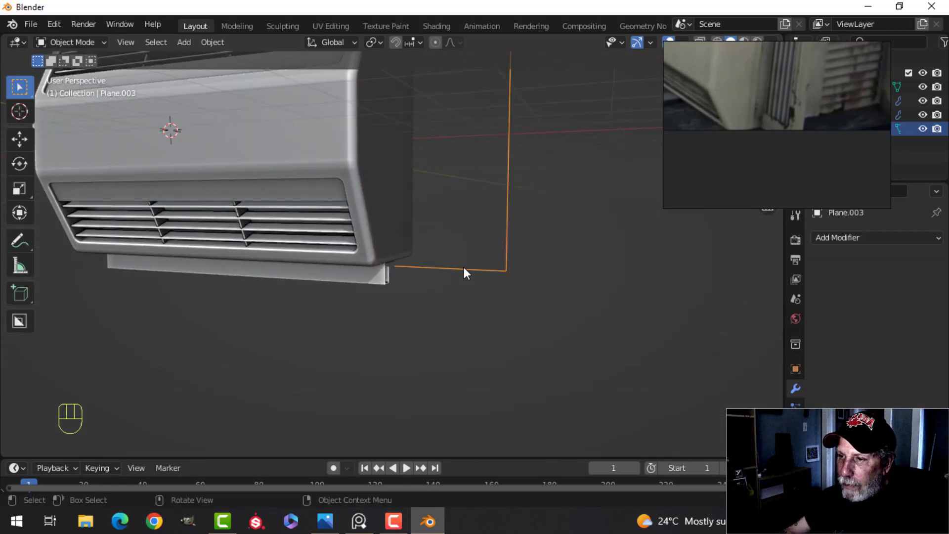
key(Tab)
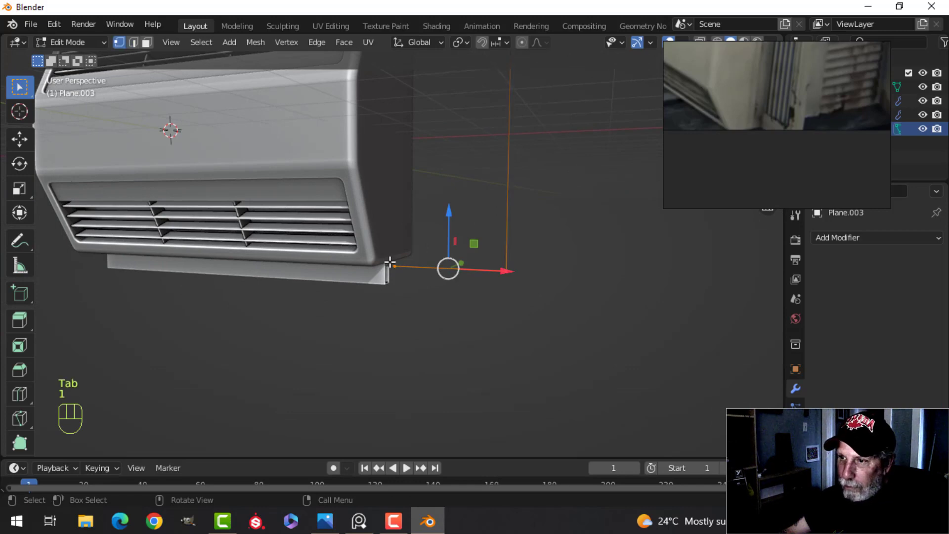
shift+click(538, 267)
key(KP_1)
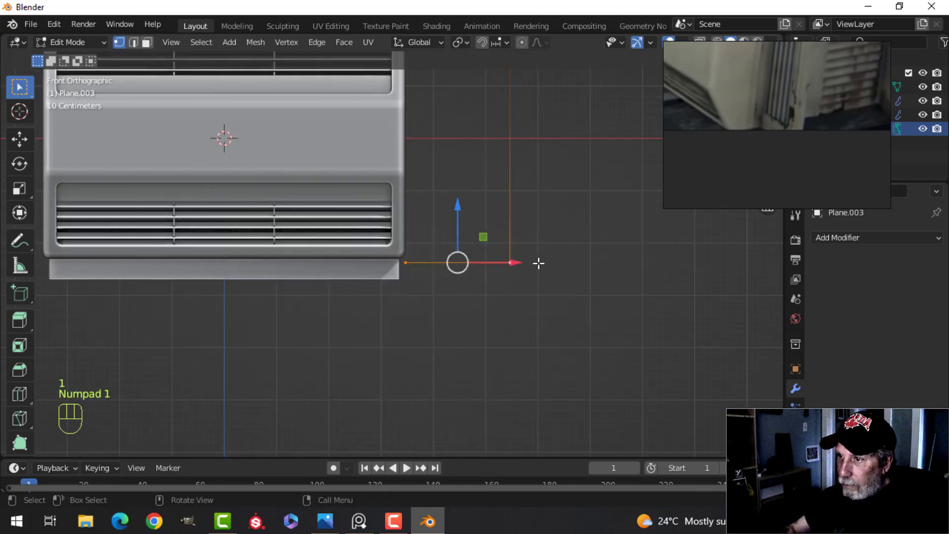
drag(461, 212, 462, 221)
shift+middle_drag(510, 202, 485, 334)
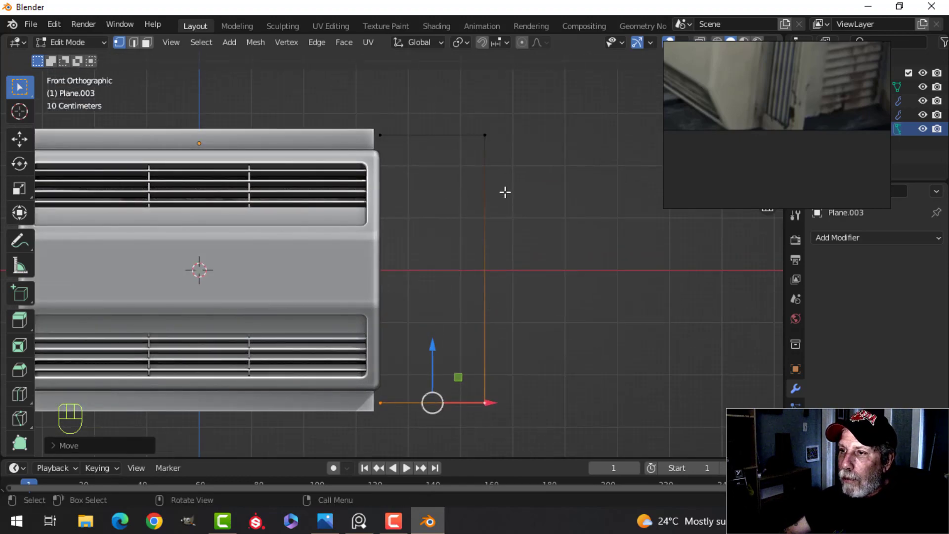
Step: Fill the side panel outline with a face and extrude it along Y by about 0.18 m for thickness
middle_drag(504, 195, 398, 256)
key(f)
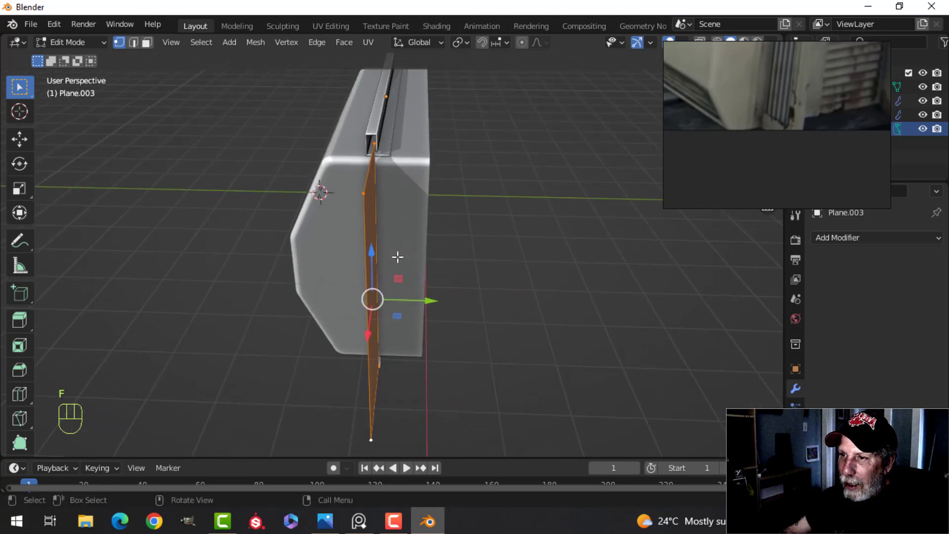
drag(442, 305, 426, 298)
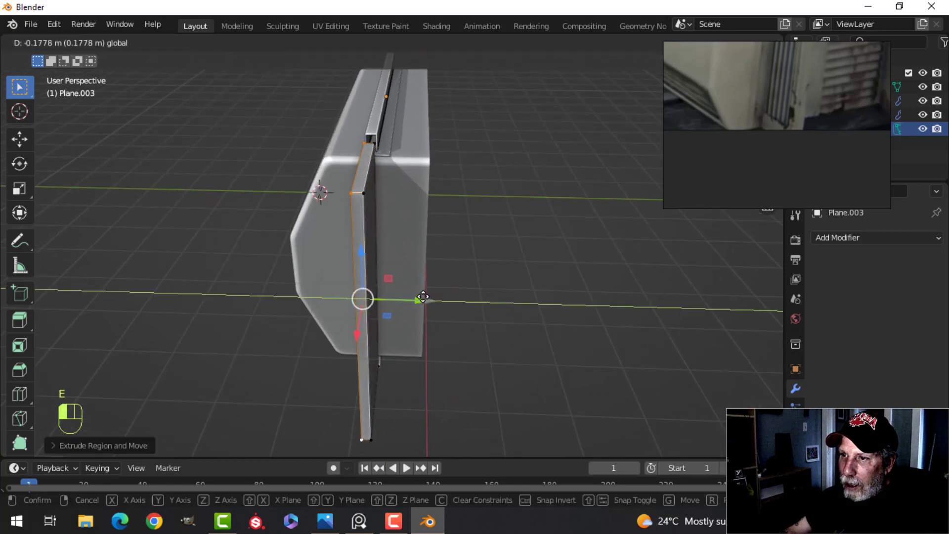
drag(423, 297, 423, 297)
Step: Adjust the whole side panel's position along Y to line it up with the channel, and leave Edit Mode
key(a)
middle_drag(343, 275, 372, 294)
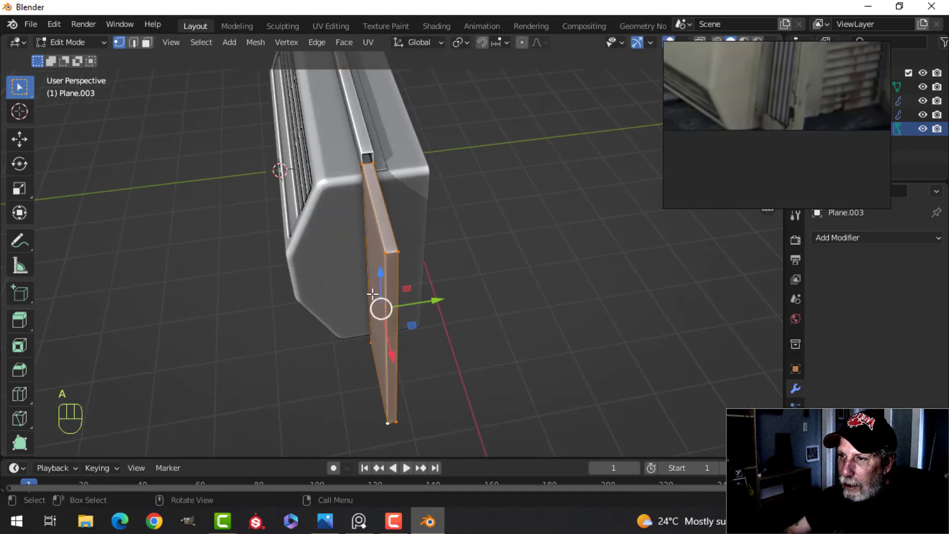
drag(443, 302, 443, 299)
middle_drag(443, 299, 447, 211)
key(alt+a)
key(Tab)
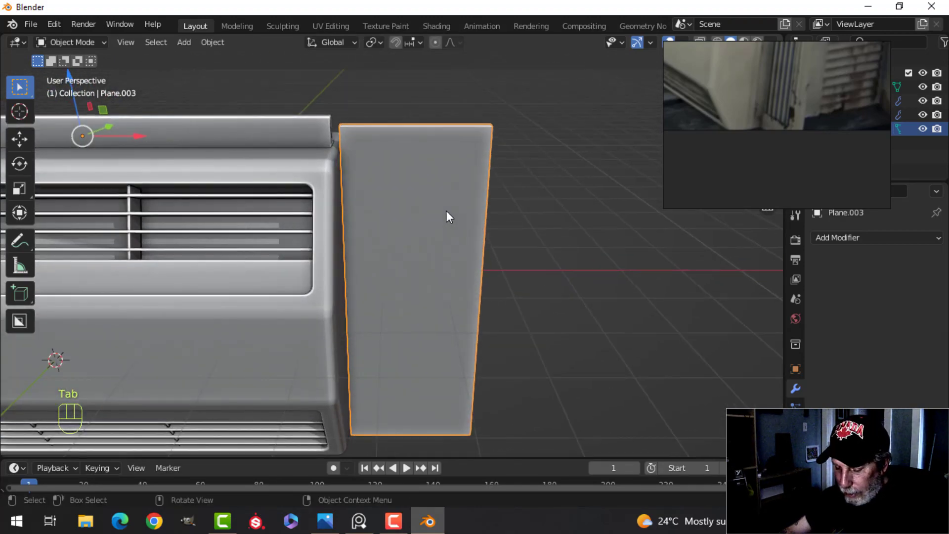
Step: Isolate the side panel in front view, add a horizontal loop cut, and bevel it with one segment into loops near the panel's two ends
key(KP_Divide)
key(KP_1)
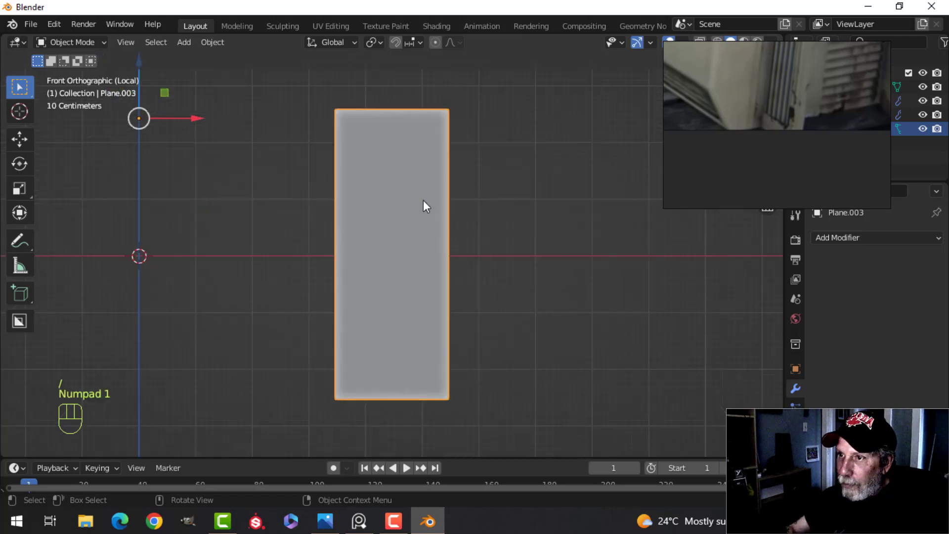
key(Tab)
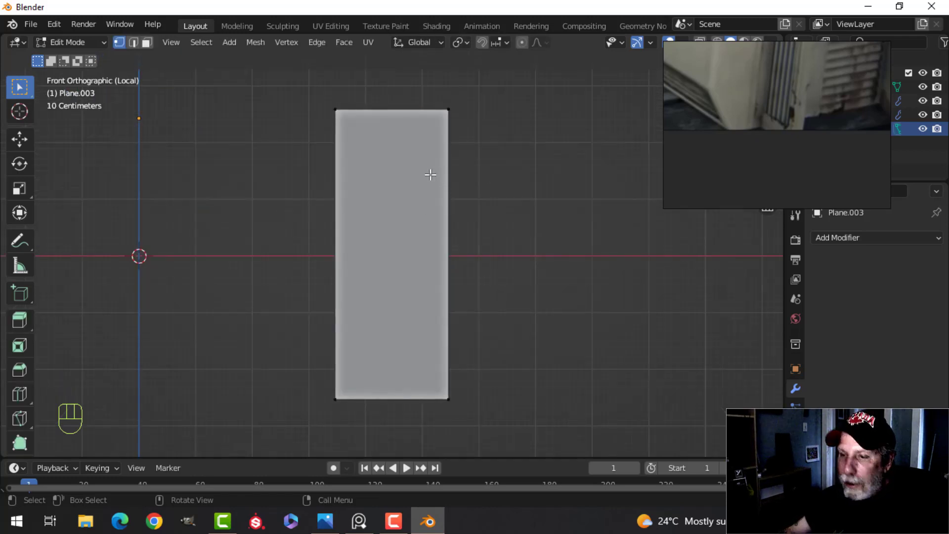
key(ctrl+r)
click(445, 197)
right_click(539, 226)
key(ctrl+b)
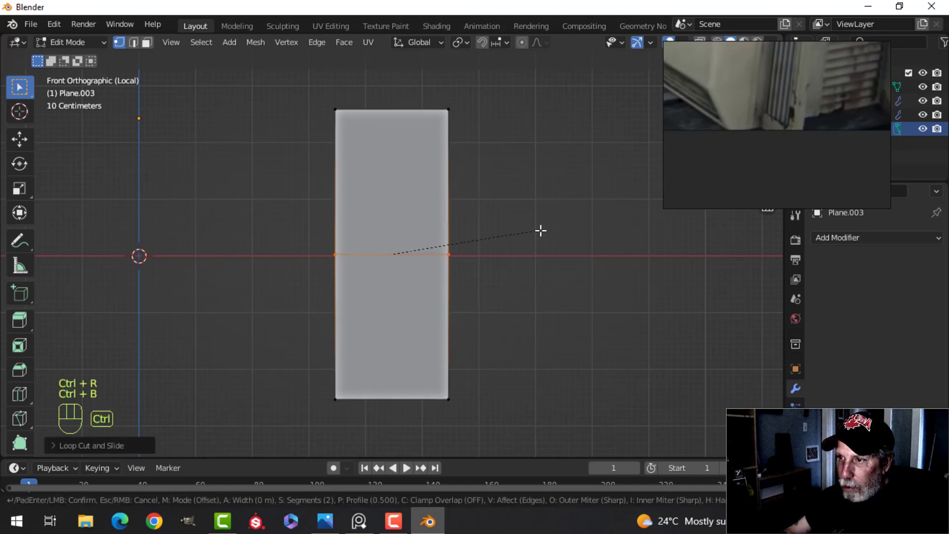
scroll(576, 352, down, 1)
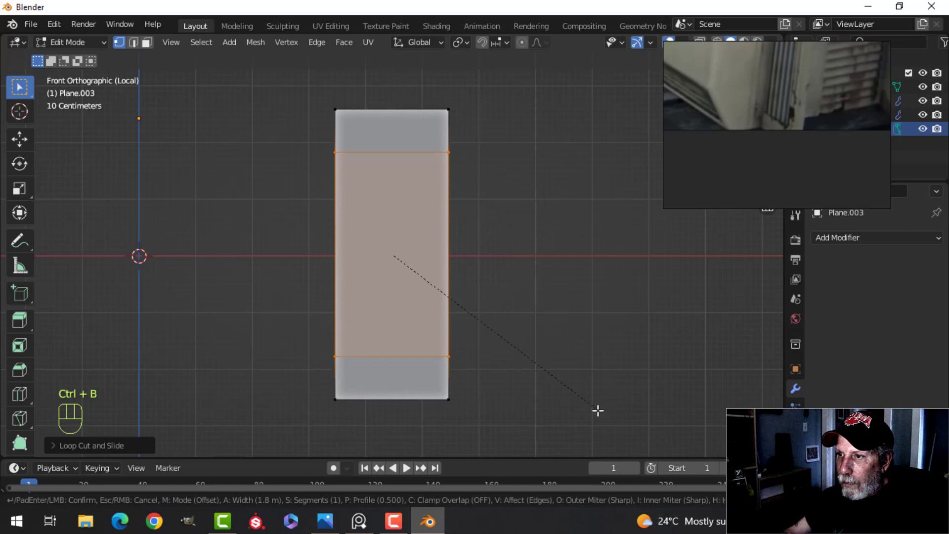
click(609, 437)
key(alt+a)
Step: Add a vertical loop cut to the side panel and slide it close to the outer edge
key(ctrl+r)
click(406, 134)
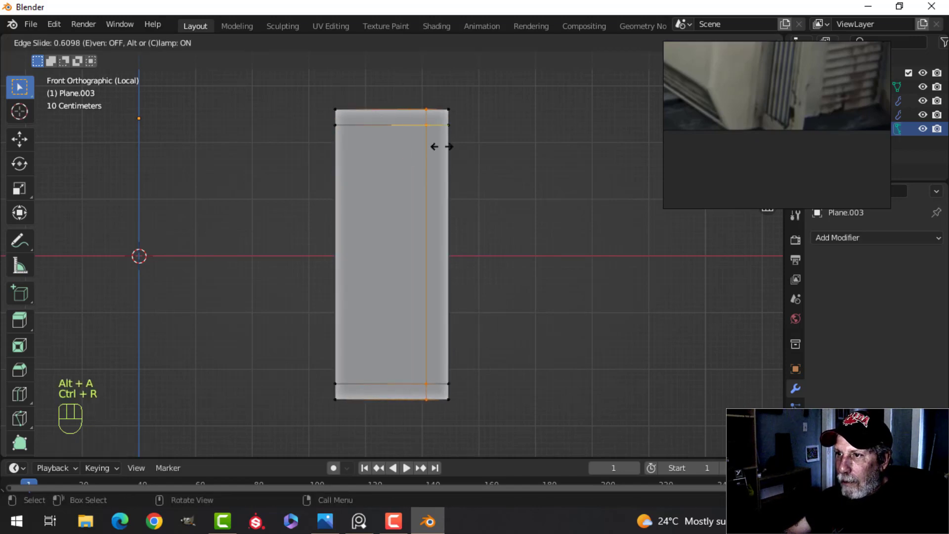
click(445, 146)
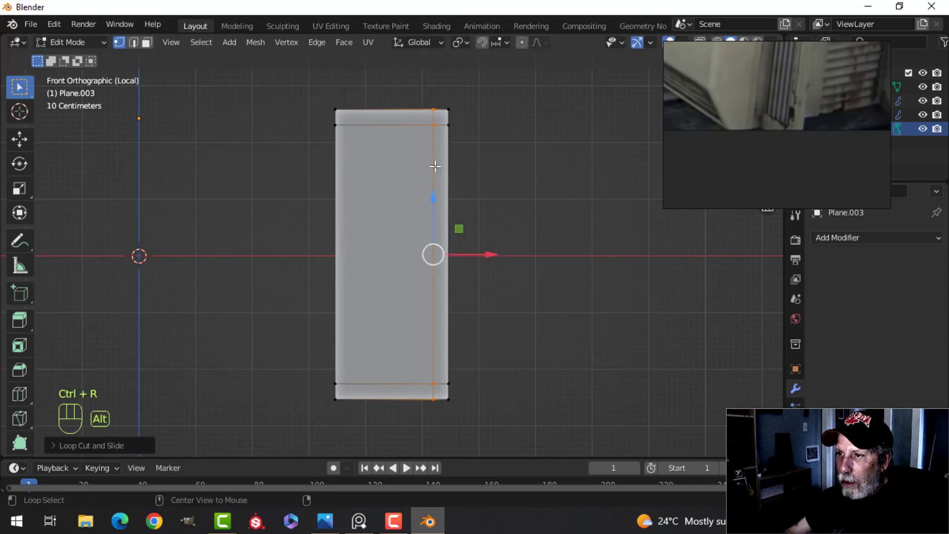
key(alt+a)
Step: Delete the large inner faces on the panel's front and back to leave a three-sided frame
middle_drag(434, 163, 443, 197)
click(378, 170)
mouse_move(378, 170)
middle_down()
mouse_move(391, 176)
mouse_move(369, 169)
middle_up()
middle_drag(342, 126, 445, 218)
key(x)
click(400, 156)
Step: Fill the open underside of the frame's top bar and the open inner side of its vertical bar
middle_drag(445, 218, 424, 197)
scroll(400, 142, up, 2)
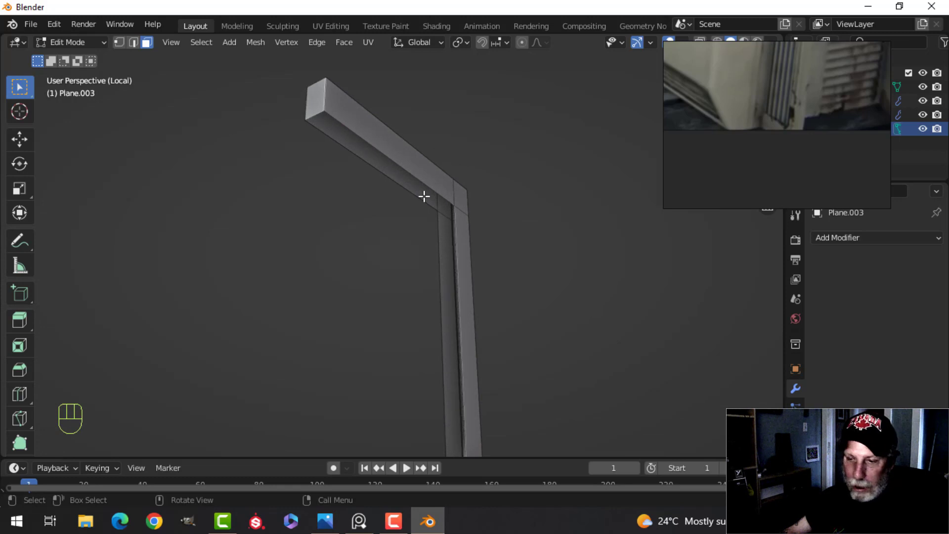
key(f)
key(alt+a)
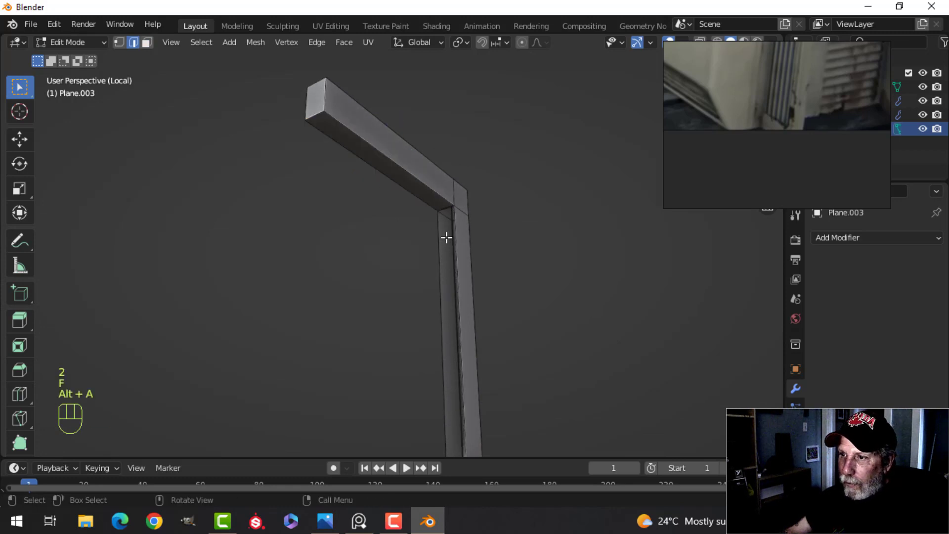
shift+click(445, 234)
key(f)
key(alt+a)
Step: Fill the open upper side of the frame's bottom bar with a face
middle_drag(483, 225, 467, 265)
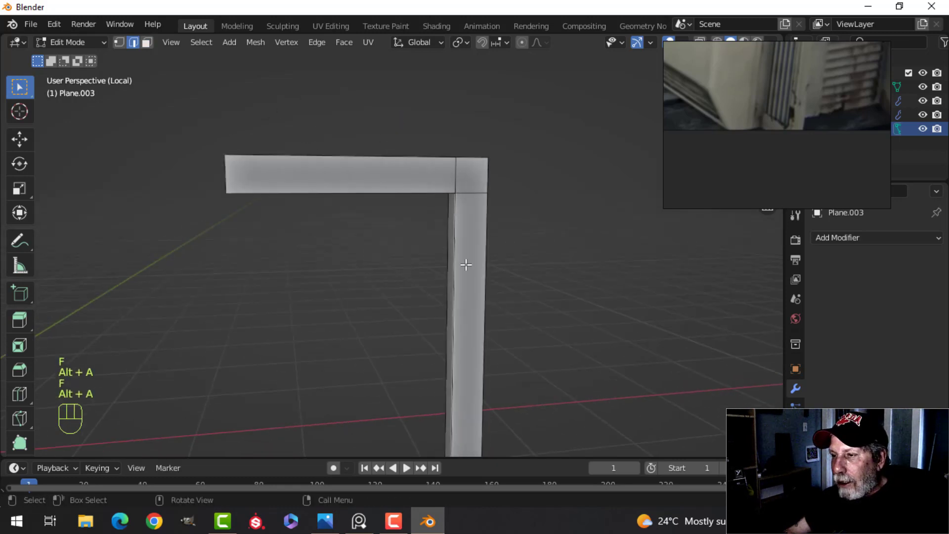
scroll(521, 154, down, 4)
shift+middle_drag(441, 320, 439, 201)
middle_drag(439, 200, 473, 292)
scroll(455, 326, up, 3)
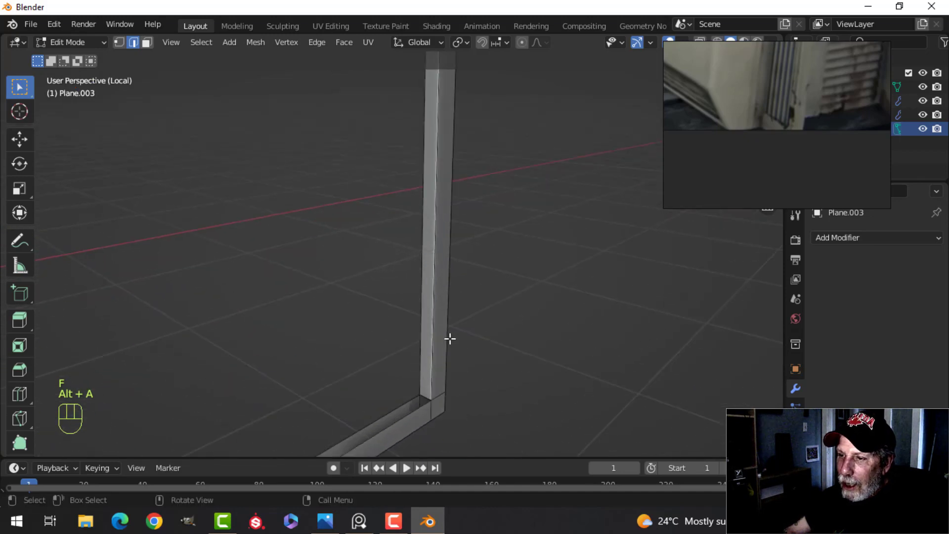
shift+middle_drag(450, 339, 455, 222)
middle_drag(455, 223, 415, 256)
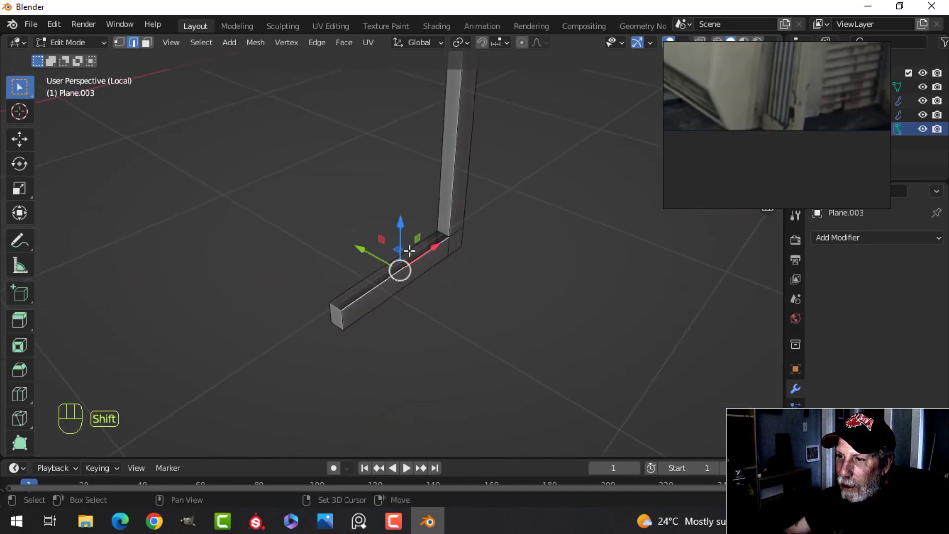
shift+click(409, 251)
key(f)
key(alt+a)
Step: Connect opposite vertices diagonally across the front and back of the frame's bottom corner to form a mitre
scroll(495, 252, up, 4)
middle_drag(537, 243, 500, 225)
shift+middle_drag(500, 225, 418, 221)
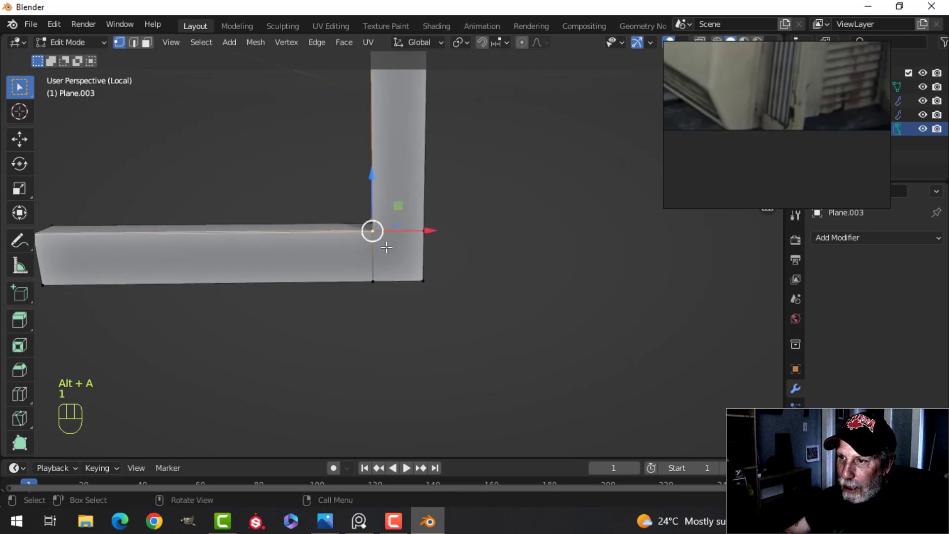
middle_drag(494, 267, 381, 282)
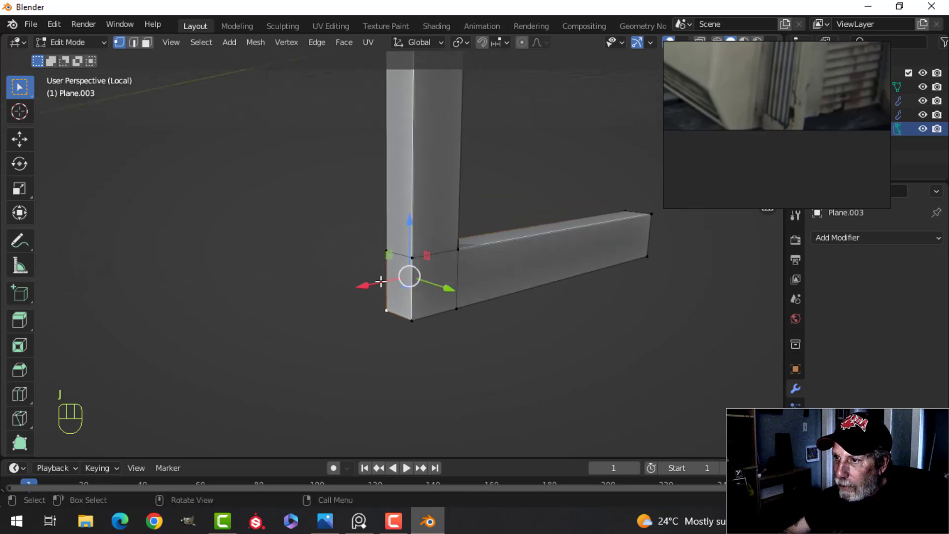
shift+click(410, 318)
key(alt+a)
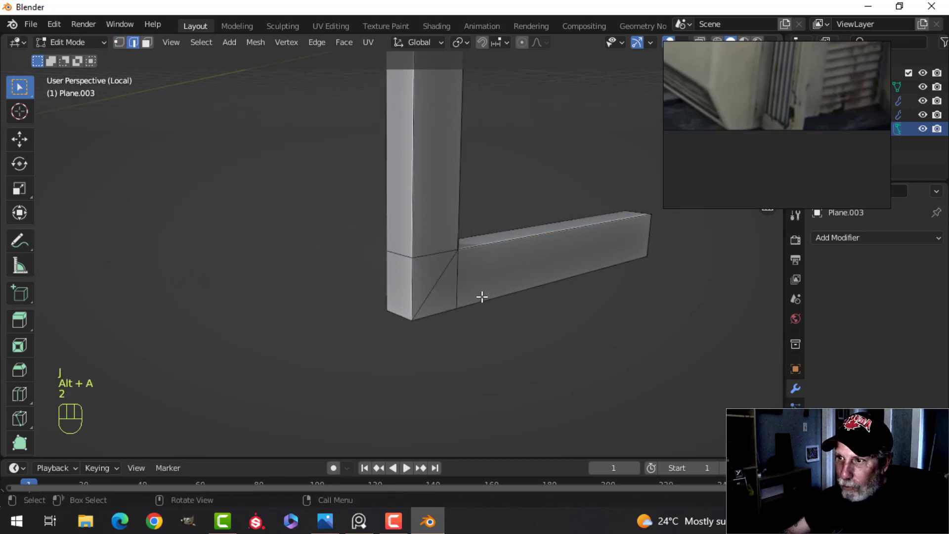
Step: Dissolve the straight edges beside the diagonal at the frame's bottom corner, keeping only the mitre seam
key(x)
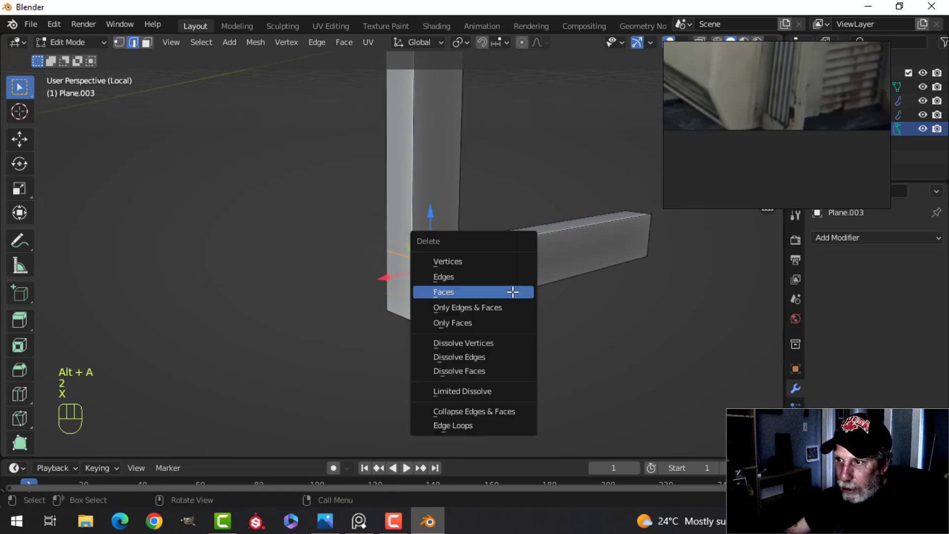
click(488, 357)
key(Tab)
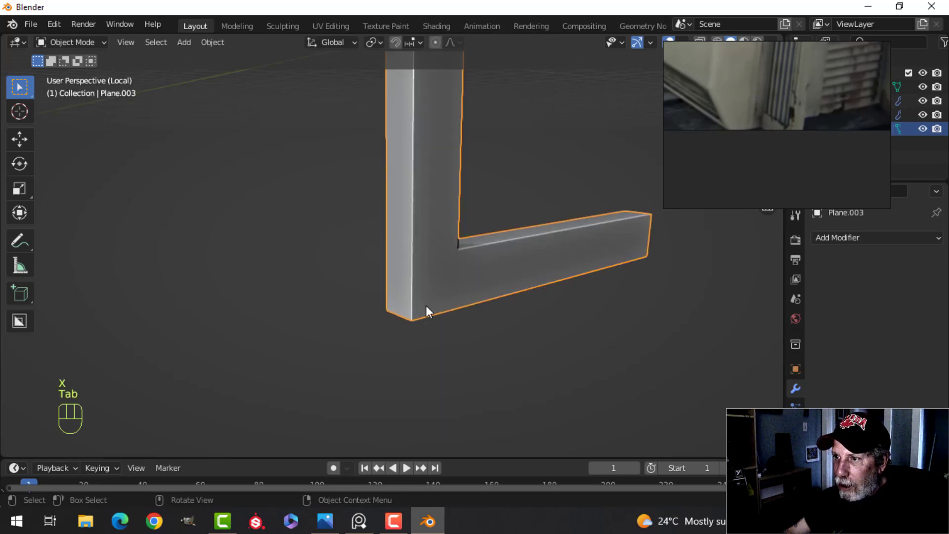
scroll(409, 273, up, 4)
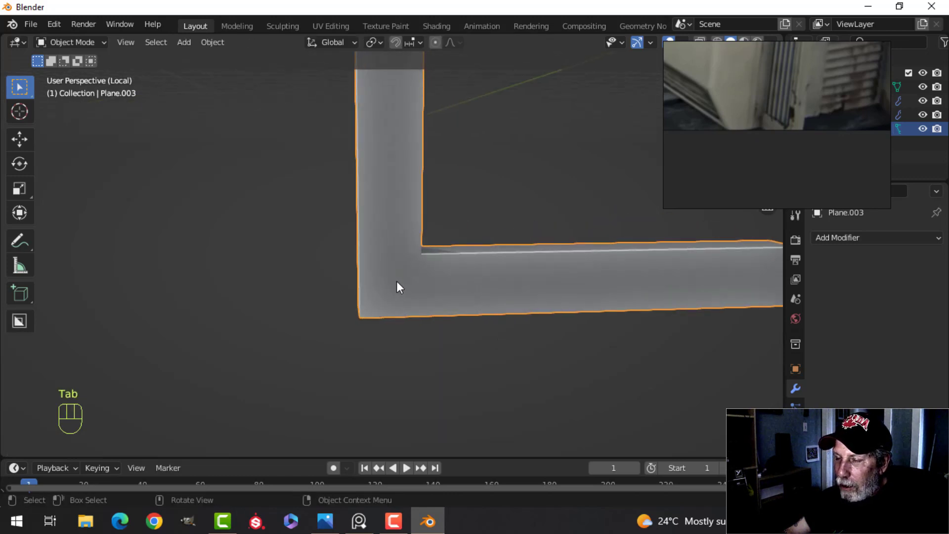
key(Tab)
scroll(343, 243, down, 4)
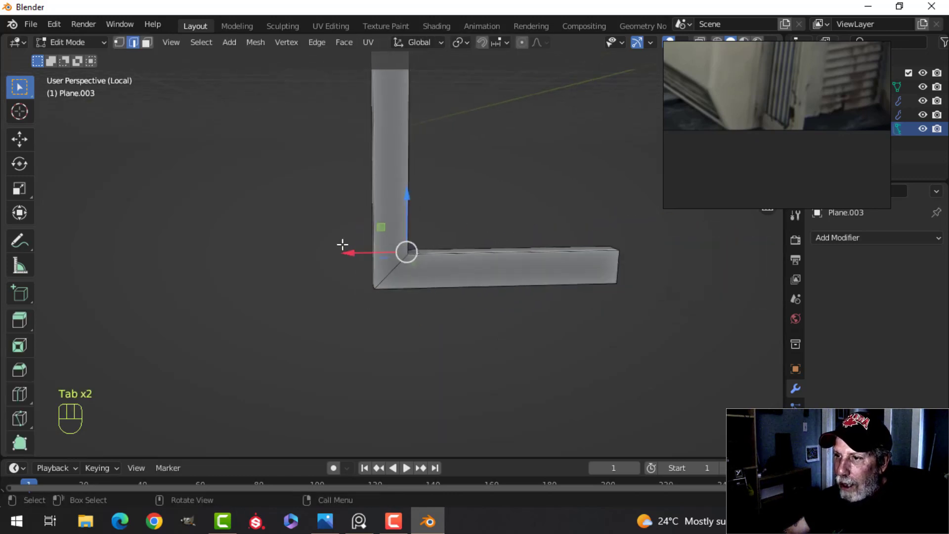
Step: Connect opposite vertices diagonally across the front and back of the frame's top corner to form a mitre
middle_drag(343, 243, 534, 221)
shift+middle_drag(420, 214, 424, 269)
key(alt+a)
scroll(447, 253, up, 3)
scroll(425, 267, up, 3)
key(1)
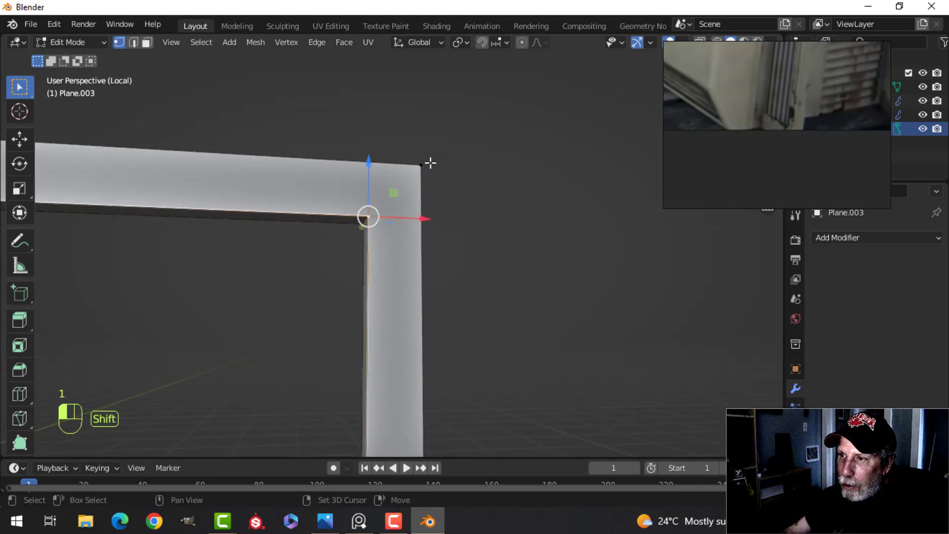
middle_drag(488, 196, 393, 204)
shift+click(417, 205)
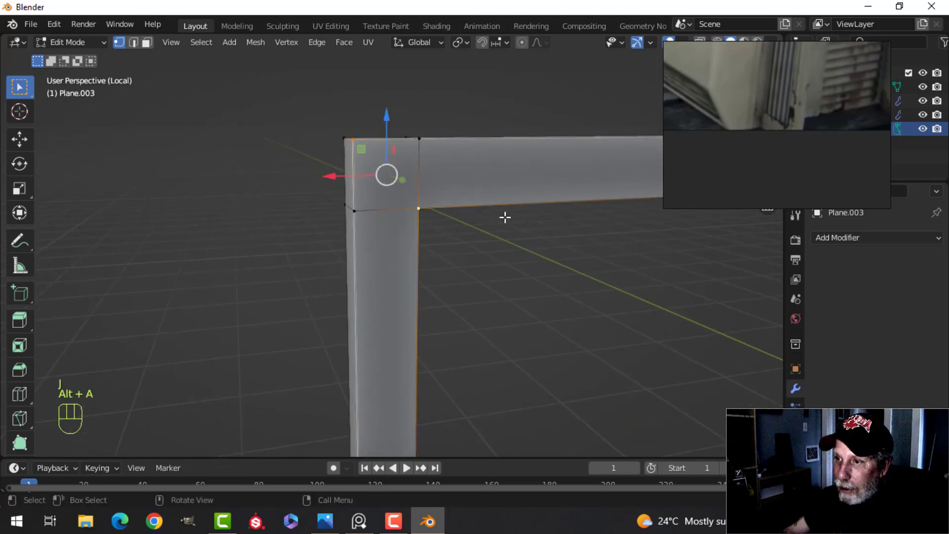
key(alt+a)
Step: Dissolve the straight edges beside the diagonal at the frame's top corner, keeping only the mitre seam
key(2)
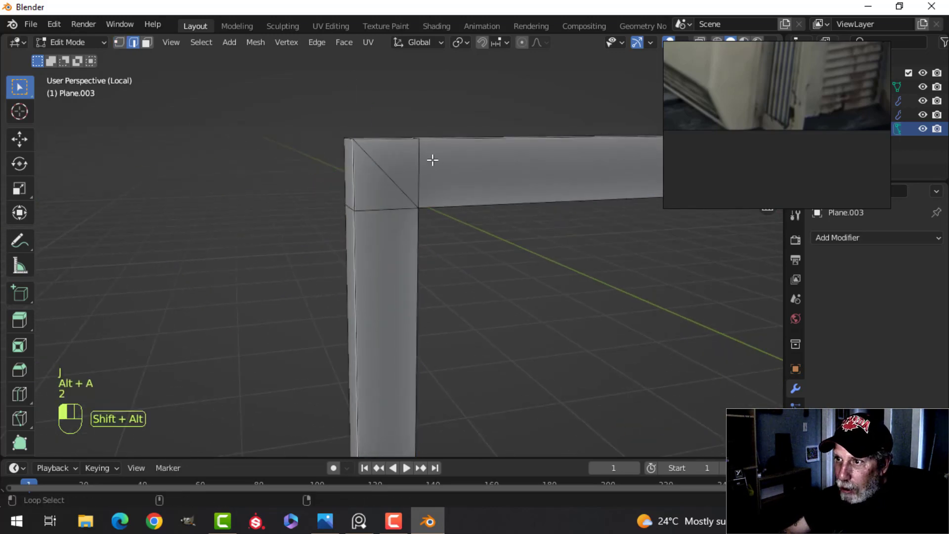
alt+shift+click(379, 201)
key(x)
click(378, 204)
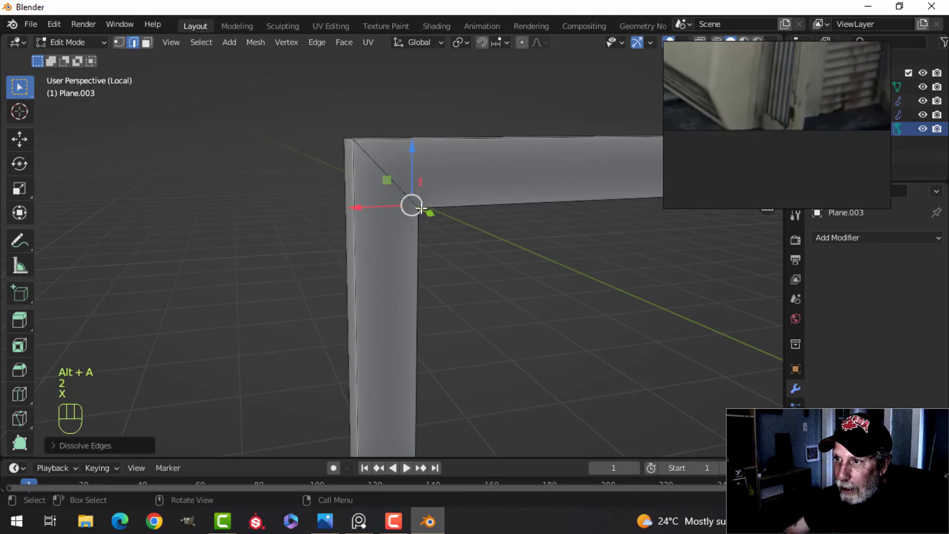
key(alt+a)
scroll(410, 201, down, 4)
middle_drag(420, 204, 467, 192)
Step: Leave local view and raise the frame's top bar slightly along Z in the front wireframe view
key(Tab)
key(slash)
key(KP_1)
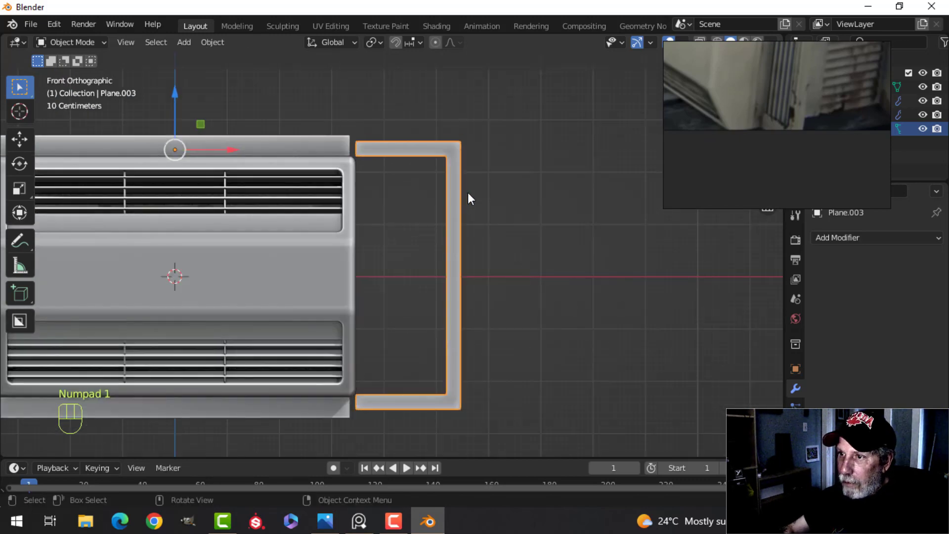
scroll(453, 229, down, 2)
shift+middle_drag(427, 292, 419, 268)
key(Tab)
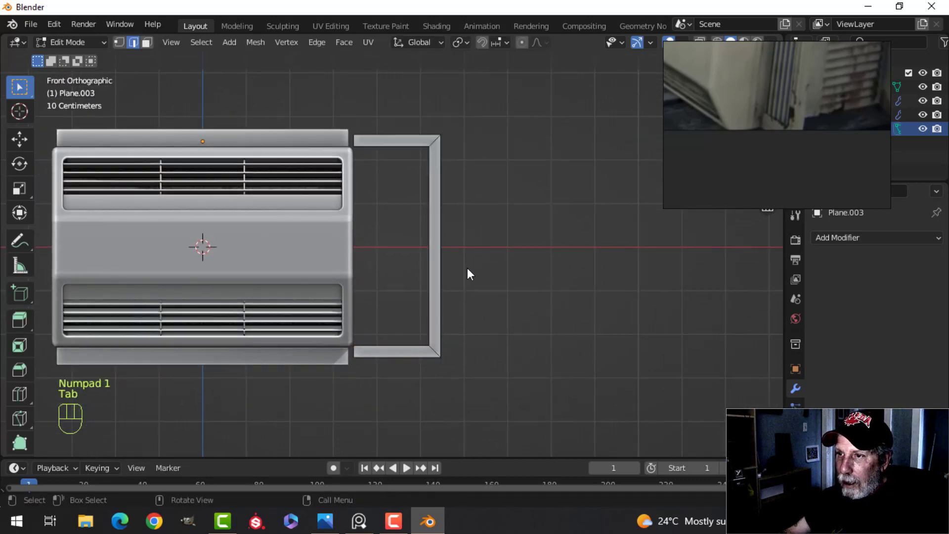
key(z)
click(351, 269)
shift+middle_drag(406, 204, 379, 218)
scroll(343, 184, up, 2)
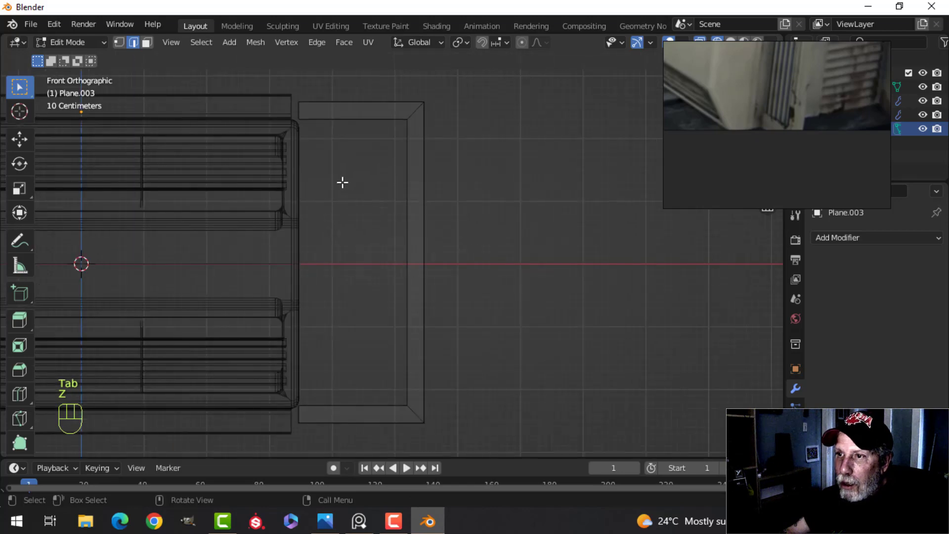
key(b)
drag(272, 85, 450, 140)
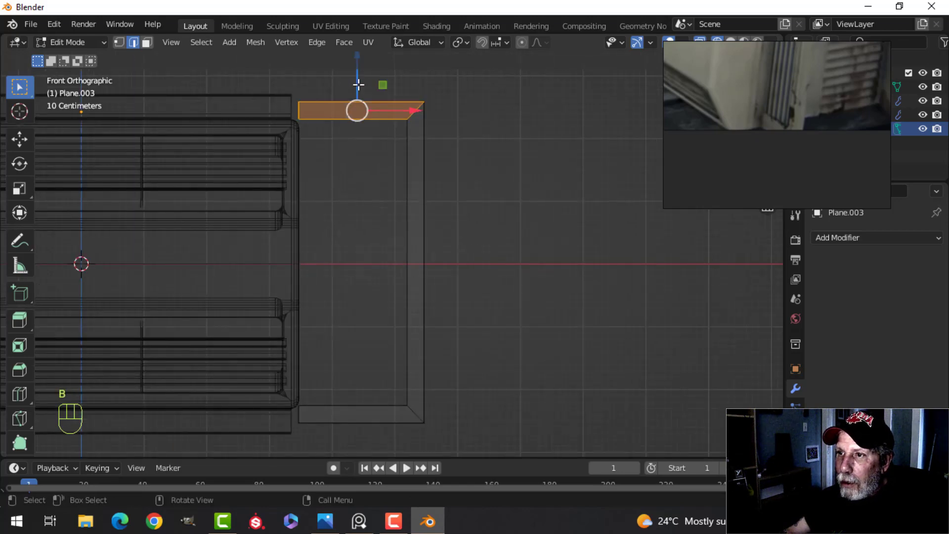
drag(358, 82, 356, 80)
Step: Select the frame's bottom bar and lower it slightly along Z
scroll(363, 250, down, 1)
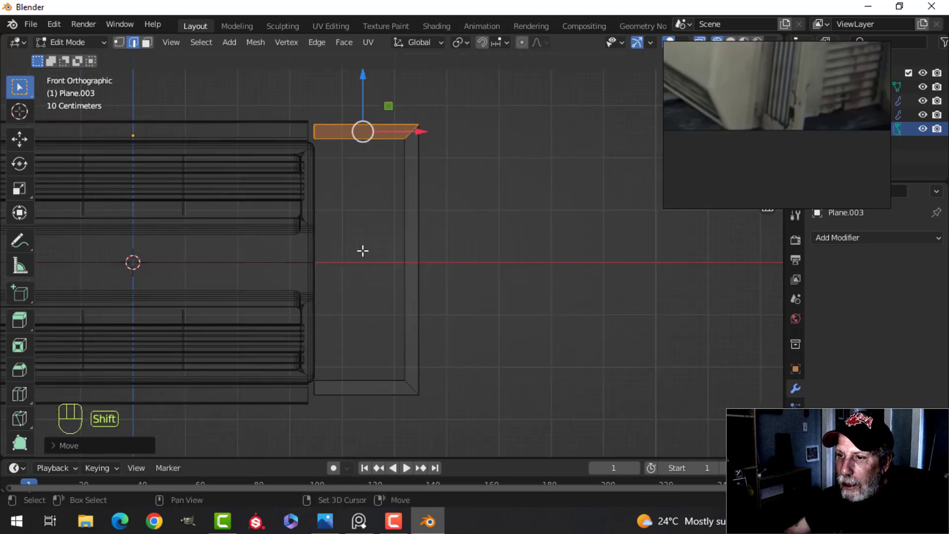
shift+scroll(362, 252, down, 7)
scroll(354, 277, up, 1)
key(alt+a)
key(b)
drag(263, 229, 507, 322)
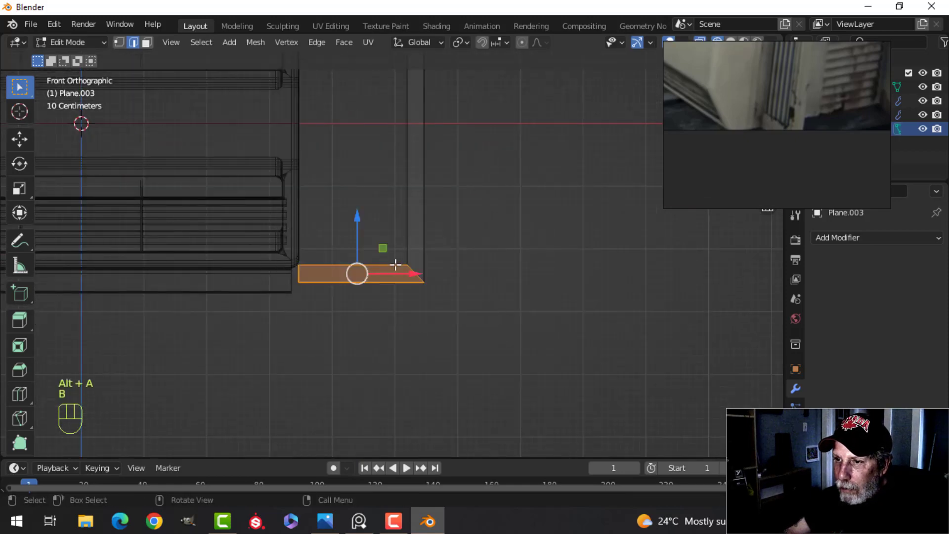
drag(355, 219, 353, 229)
scroll(378, 227, down, 2)
key(alt+a)
Step: Extend the open ends of the frame's top and bottom bars inward along X, well into the mounting channels
scroll(365, 208, down, 3)
shift+middle_drag(356, 187, 386, 233)
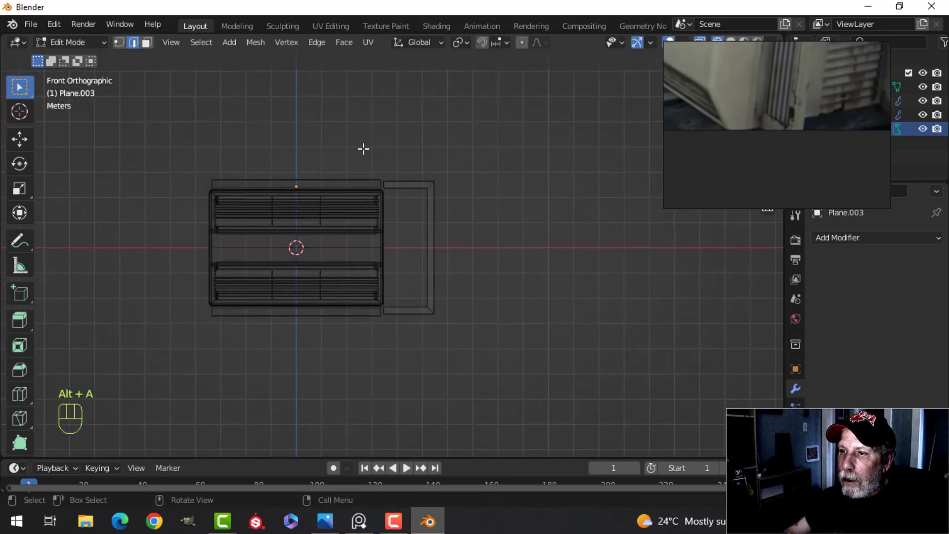
key(b)
drag(347, 124, 402, 343)
drag(443, 247, 377, 247)
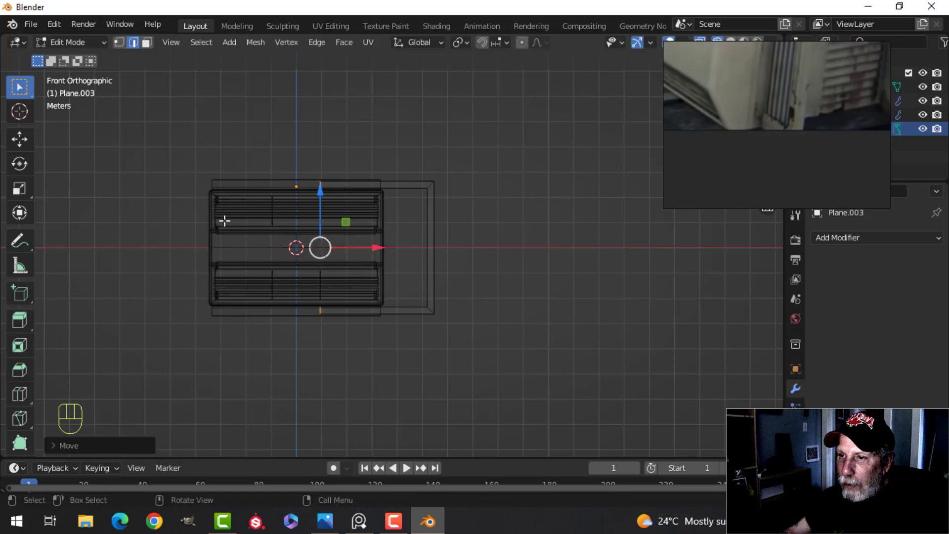
key(z)
click(504, 238)
Step: Add a Mirror modifier on the X axis to repeat the side frame on the air conditioner's other side
key(Tab)
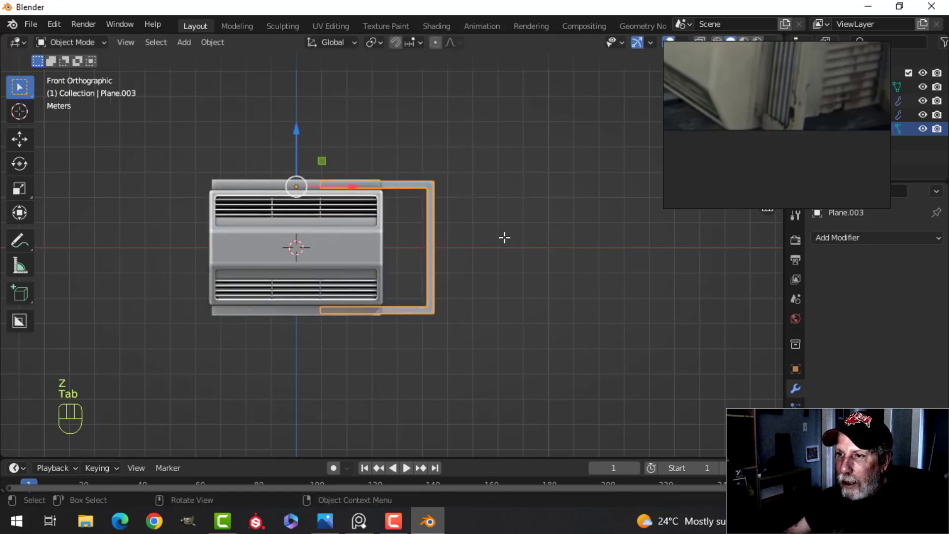
click(857, 240)
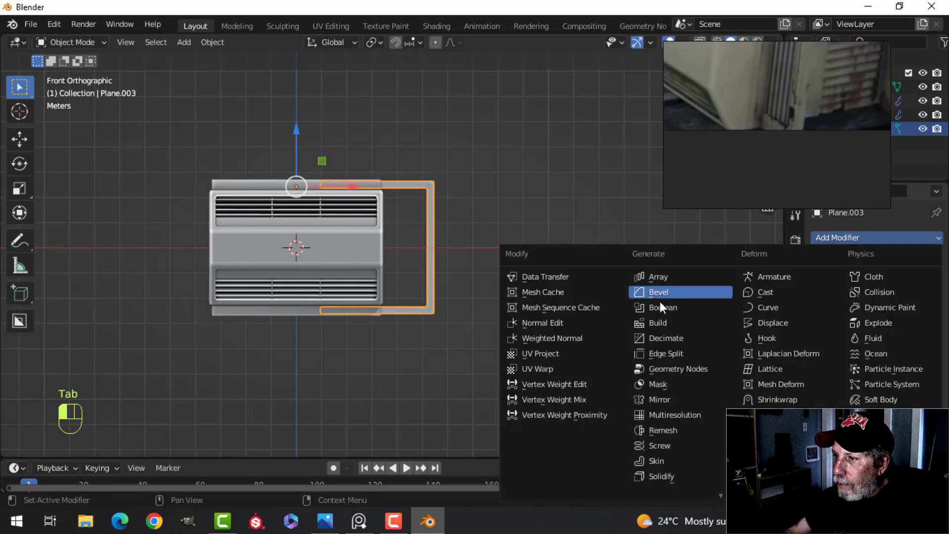
click(675, 400)
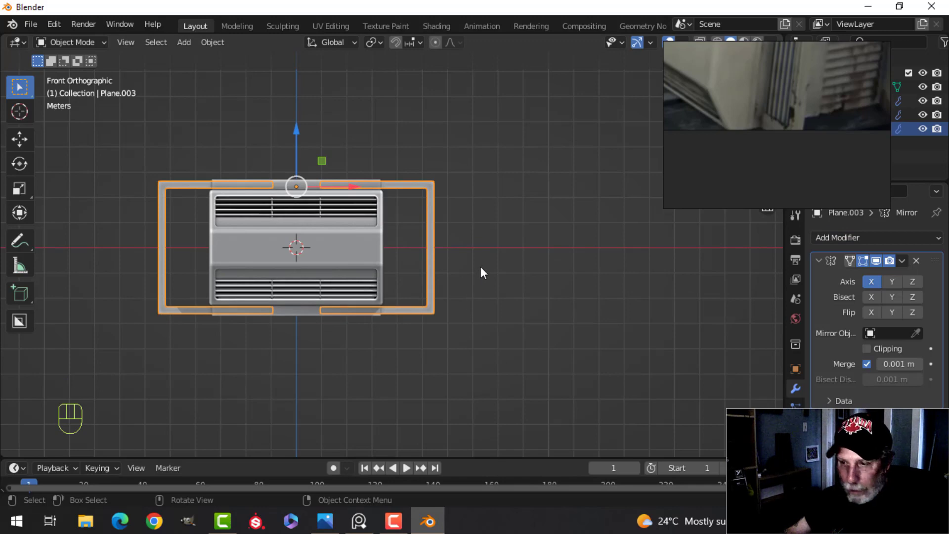
key(z)
click(579, 270)
middle_drag(478, 230, 337, 299)
key(alt+a)
middle_drag(337, 299, 419, 271)
scroll(326, 298, up, 1)
Step: Move the mounting channel's rear lip slightly back along Y to clear the frame bar
click(339, 287)
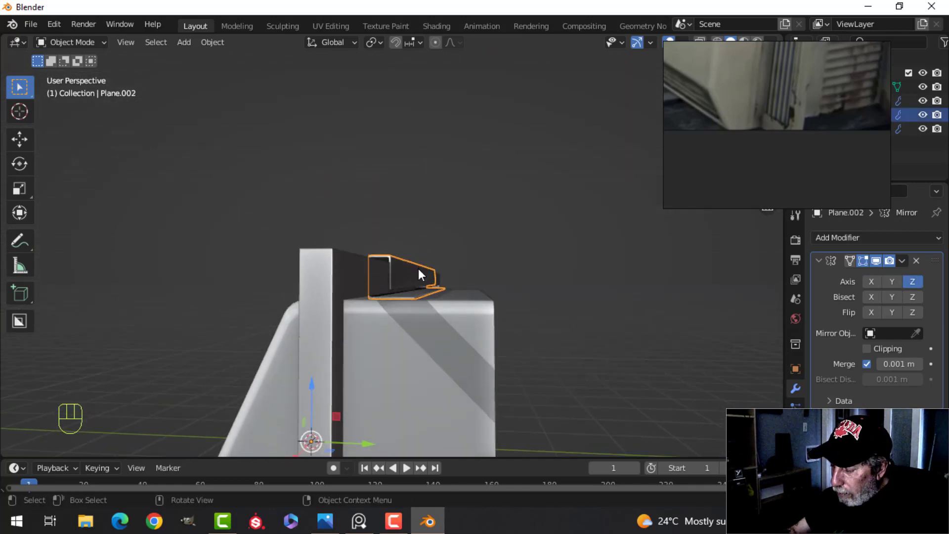
key(KP_3)
key(z)
click(370, 271)
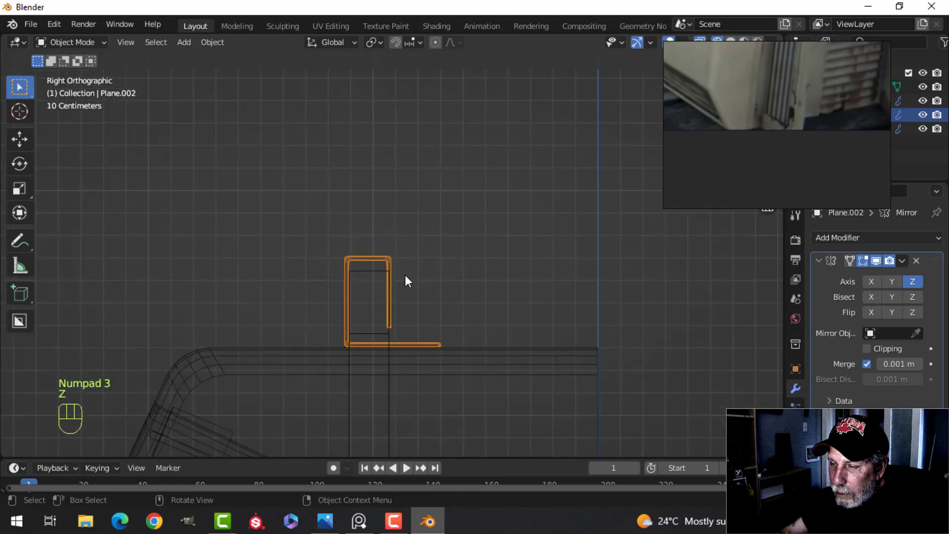
shift+middle_drag(405, 275, 419, 228)
key(Tab)
key(alt+a)
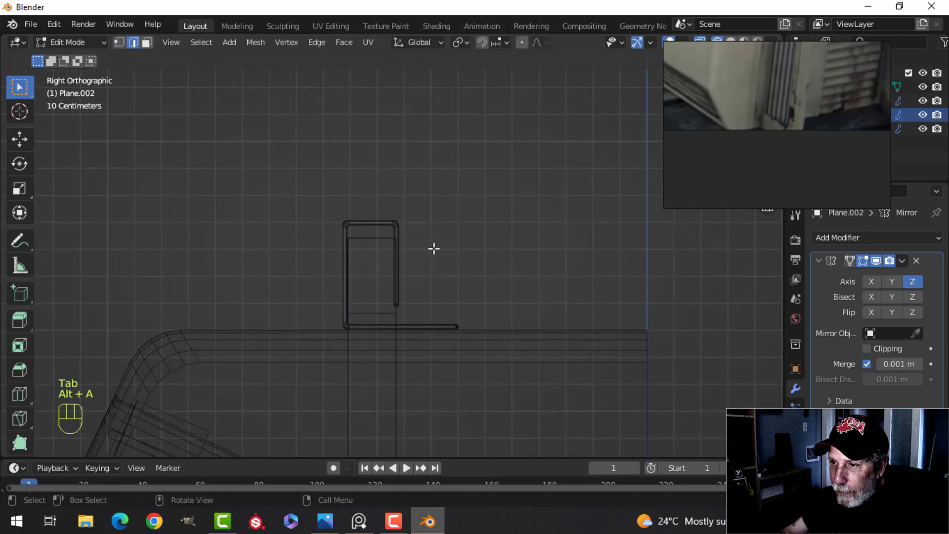
scroll(433, 249, up, 2)
key(b)
drag(362, 159, 440, 346)
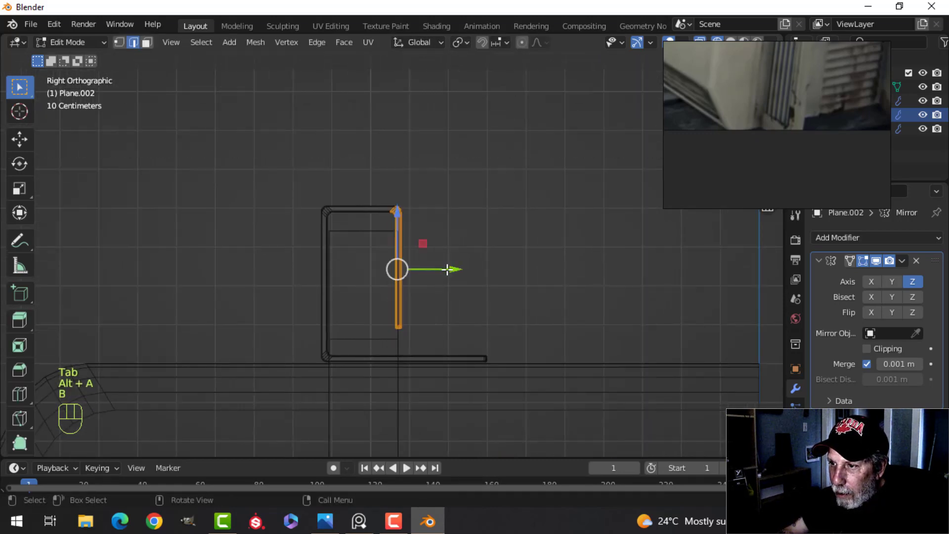
drag(447, 270, 452, 269)
key(alt+a)
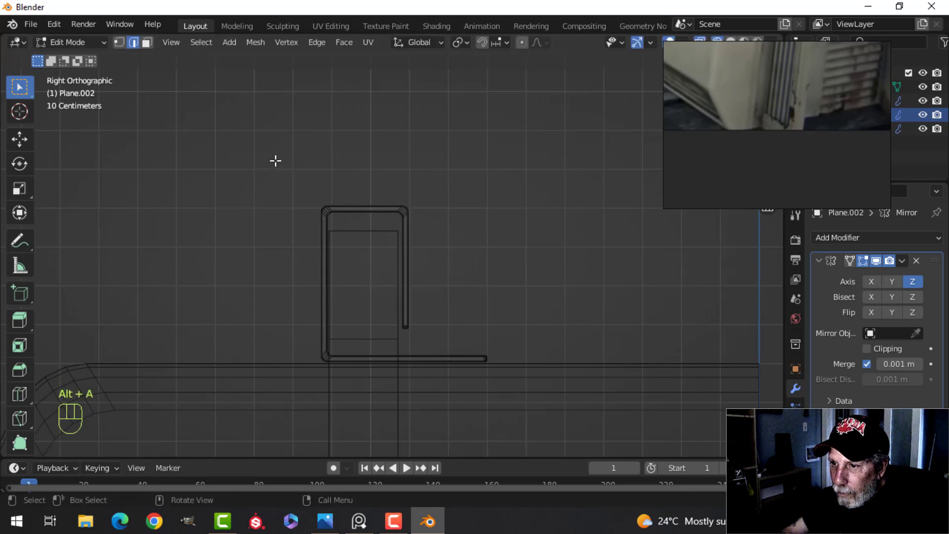
Step: Move the mounting channel's front wall slightly forward along Y to clear the frame bar
key(b)
drag(275, 159, 369, 401)
drag(385, 284, 378, 279)
key(alt+a)
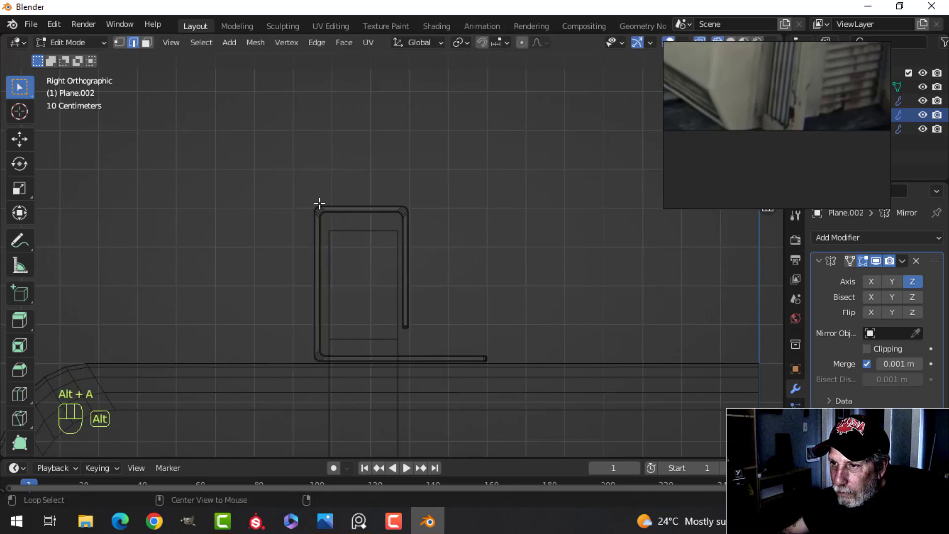
Step: Lower the mounting channel's top wall slightly along Z, closer to the frame bar, and finish editing the channel
key(b)
drag(247, 174, 460, 237)
drag(364, 159, 365, 169)
key(z)
click(538, 206)
key(Tab)
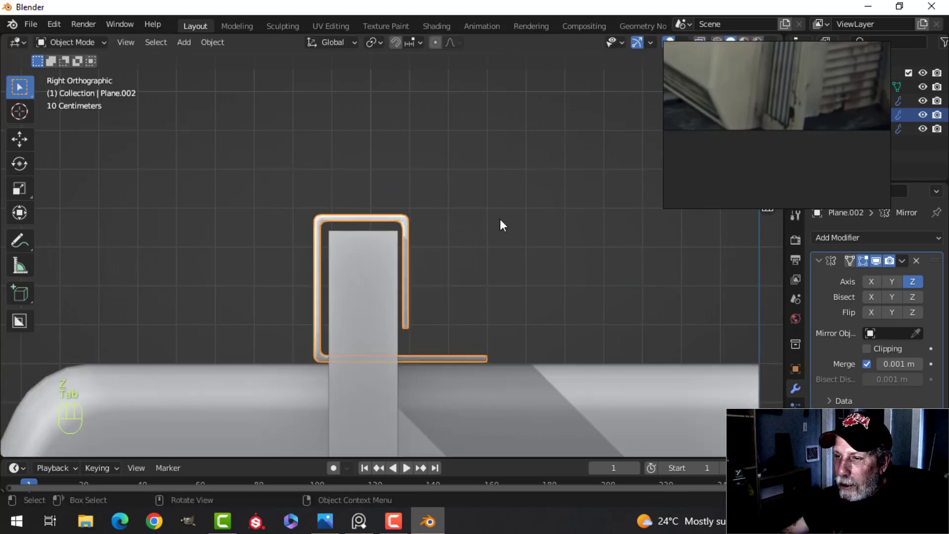
Step: Examine from several angles how the side frame's bars fit inside the mounting channel
key(alt+a)
scroll(499, 222, down, 3)
scroll(485, 329, up, 4)
middle_drag(443, 303, 478, 312)
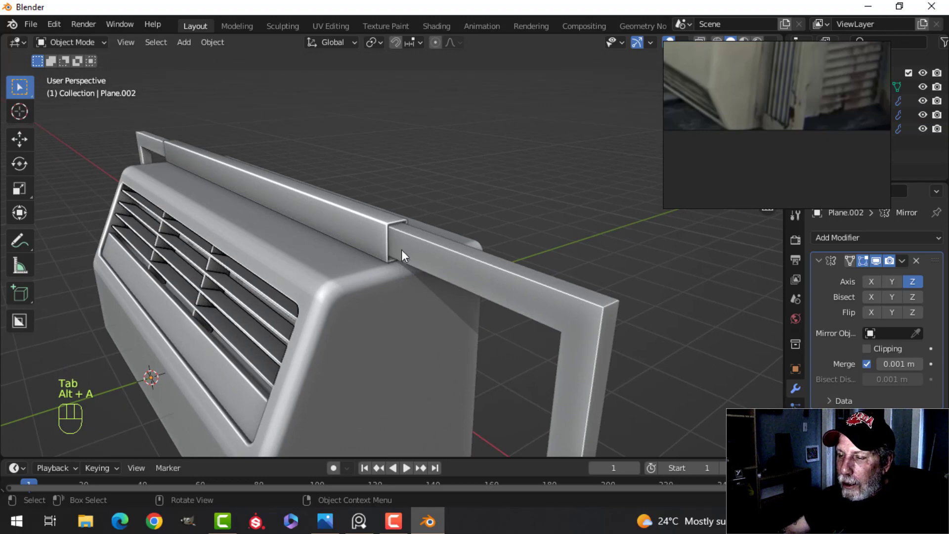
scroll(402, 250, up, 4)
shift+middle_drag(408, 301, 429, 300)
scroll(454, 337, down, 7)
scroll(364, 331, up, 3)
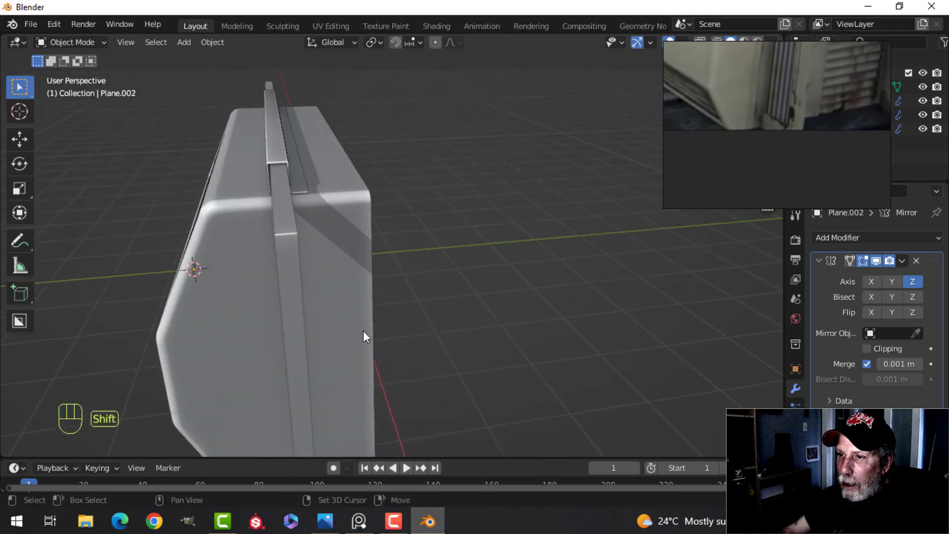
middle_drag(363, 330, 327, 243)
Step: Bevel the mitre edge loops at the side frame's top and bottom corners with several segments, using the reference photo as a guide
click(328, 245)
middle_drag(338, 289, 391, 275)
key(Tab)
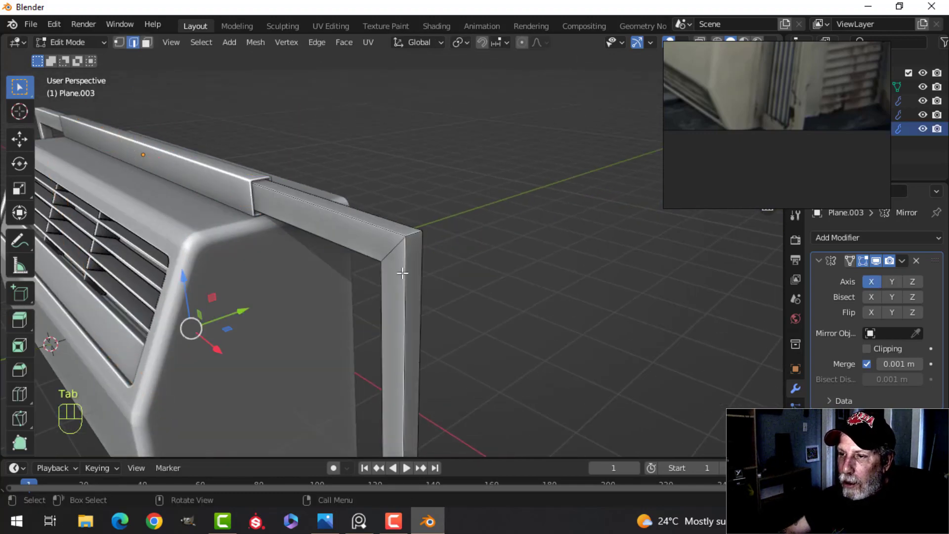
key(alt+a)
middle_drag(415, 233, 431, 334)
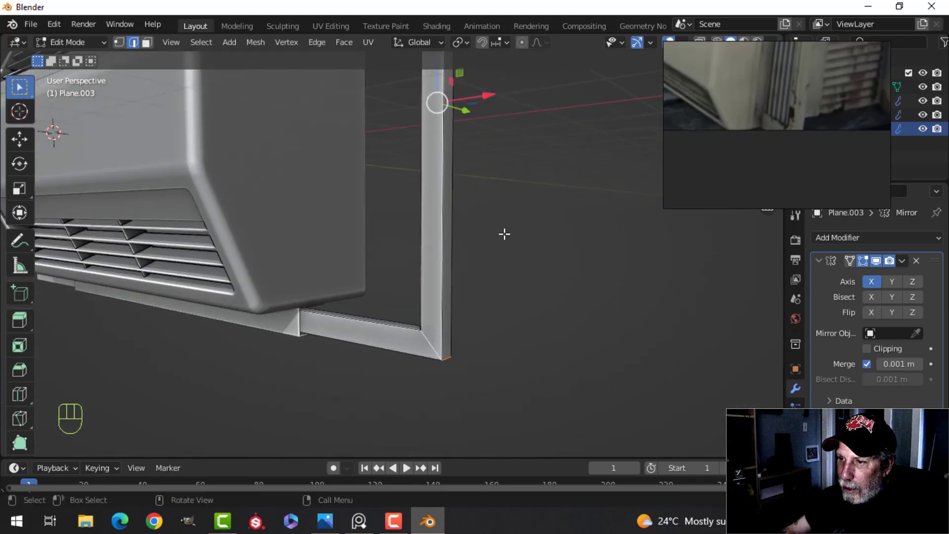
shift+middle_drag(504, 234, 497, 346)
middle_drag(495, 277, 425, 292)
shift+middle_drag(445, 297, 452, 391)
shift+middle_drag(448, 245, 445, 320)
middle_drag(453, 225, 455, 262)
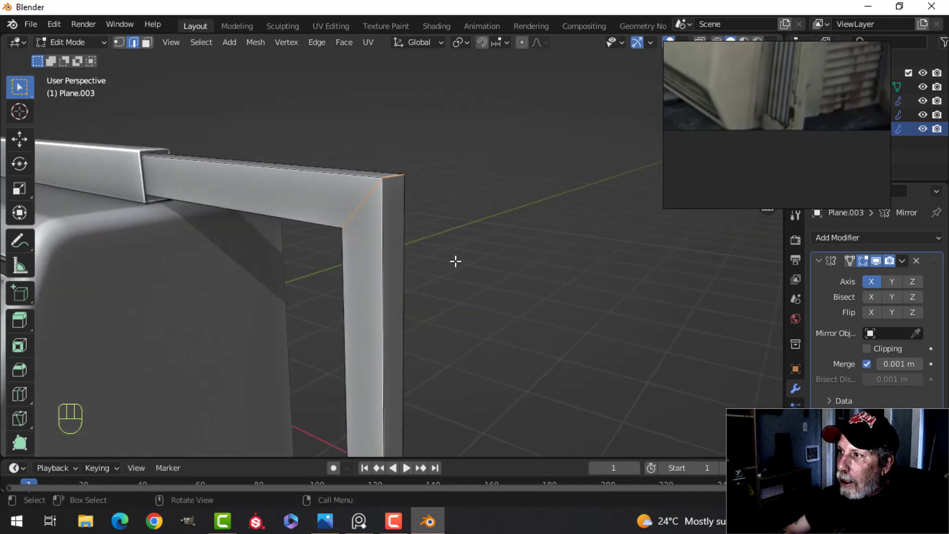
scroll(785, 128, down, 4)
middle_drag(797, 105, 806, 127)
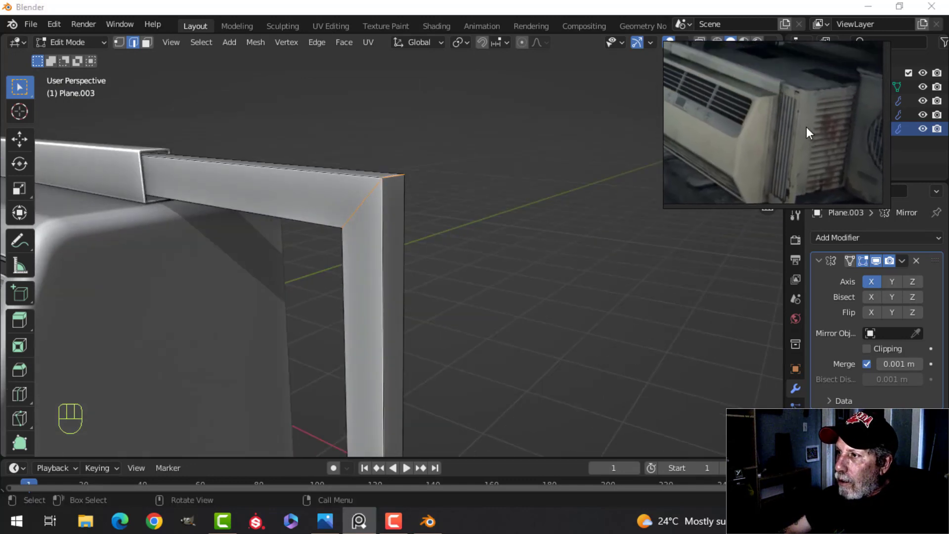
scroll(814, 86, up, 5)
middle_drag(816, 89, 801, 92)
middle_drag(445, 266, 461, 306)
key(ctrl+b)
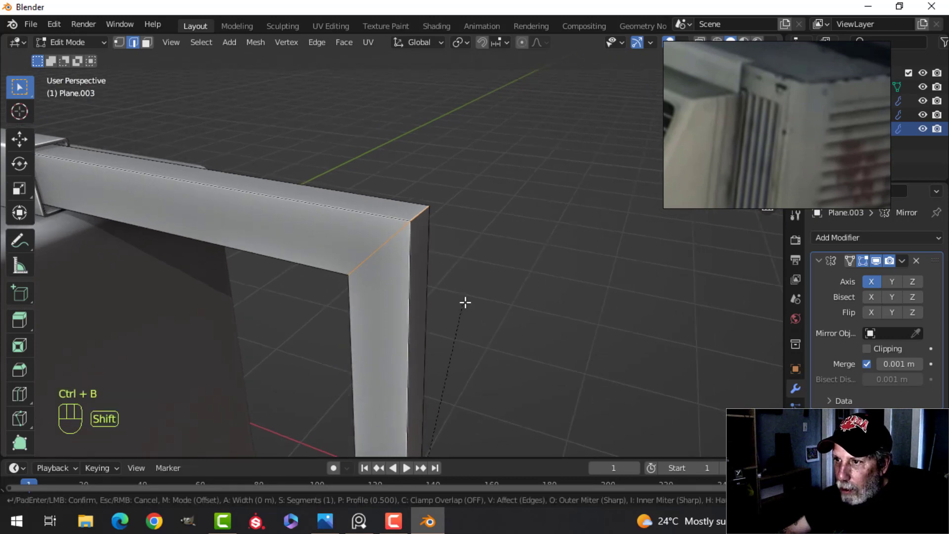
click(505, 234)
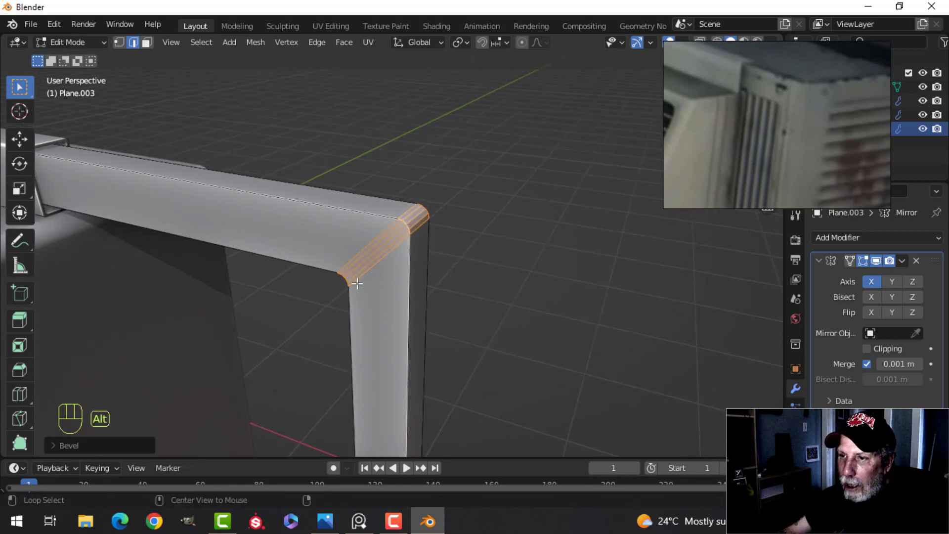
key(alt+a)
key(alt+a)
key(Tab)
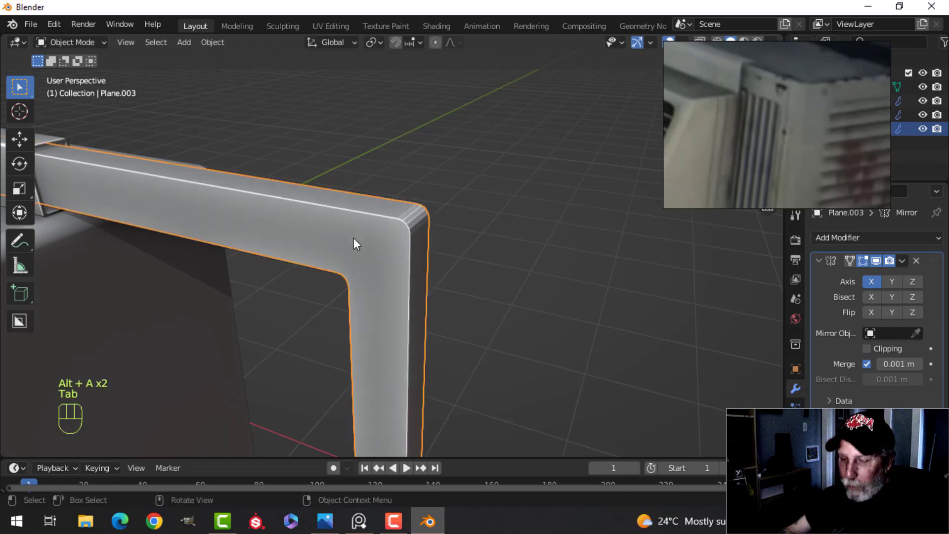
Step: Isolate the side frame and delete the inner end faces of its top and bottom bars
key(slash)
middle_drag(266, 231, 388, 218)
scroll(420, 190, up, 3)
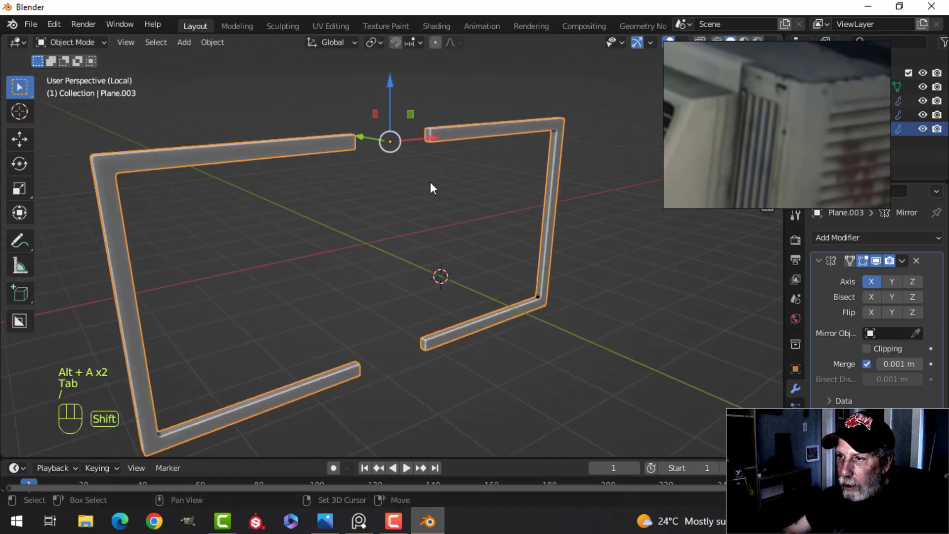
shift+middle_drag(430, 182, 347, 301)
middle_drag(348, 300, 383, 292)
scroll(341, 280, up, 2)
key(Tab)
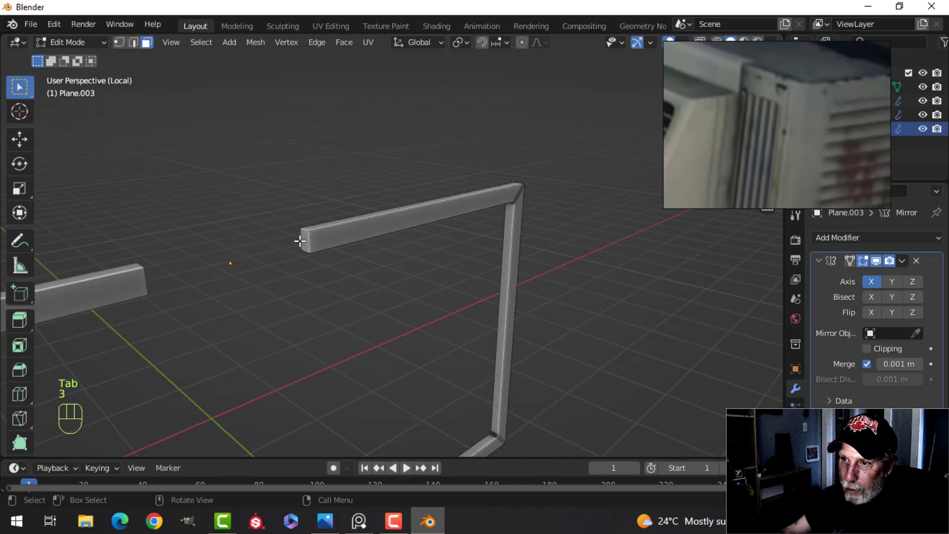
scroll(327, 272, down, 4)
shift+middle_drag(370, 338, 380, 233)
scroll(368, 283, up, 2)
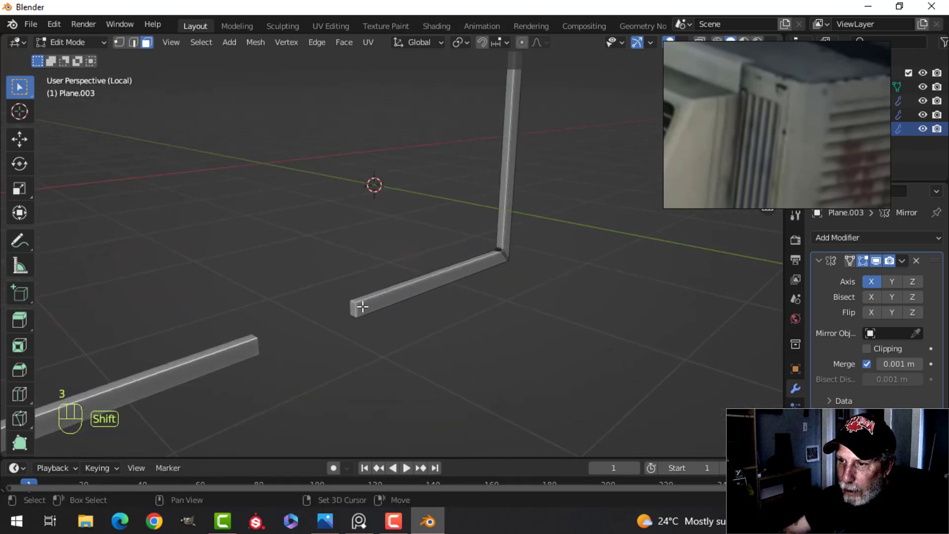
key(x)
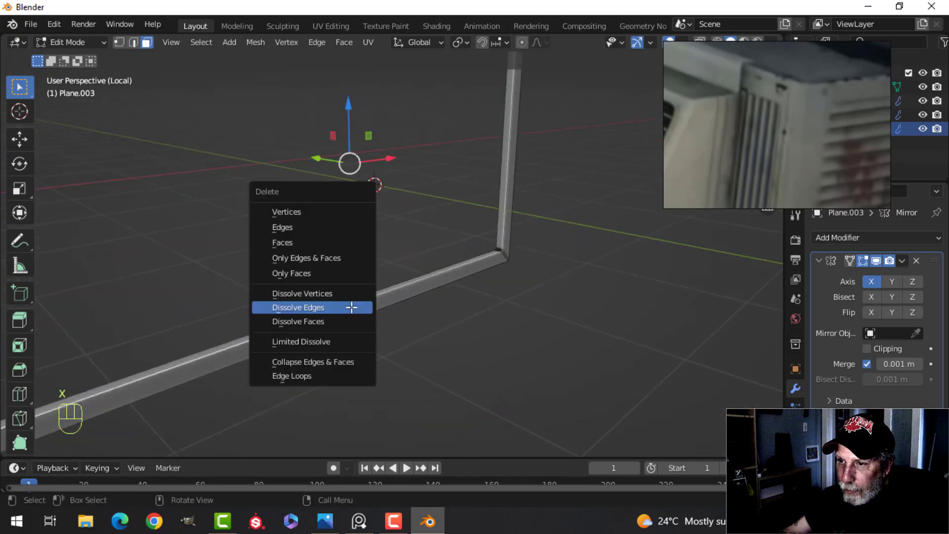
click(314, 244)
Step: Bevel the lengthwise edge loops of the side frame's bars to round them, and finish editing the frame
shift+middle_drag(464, 293, 396, 351)
middle_drag(457, 220, 391, 291)
scroll(445, 277, up, 2)
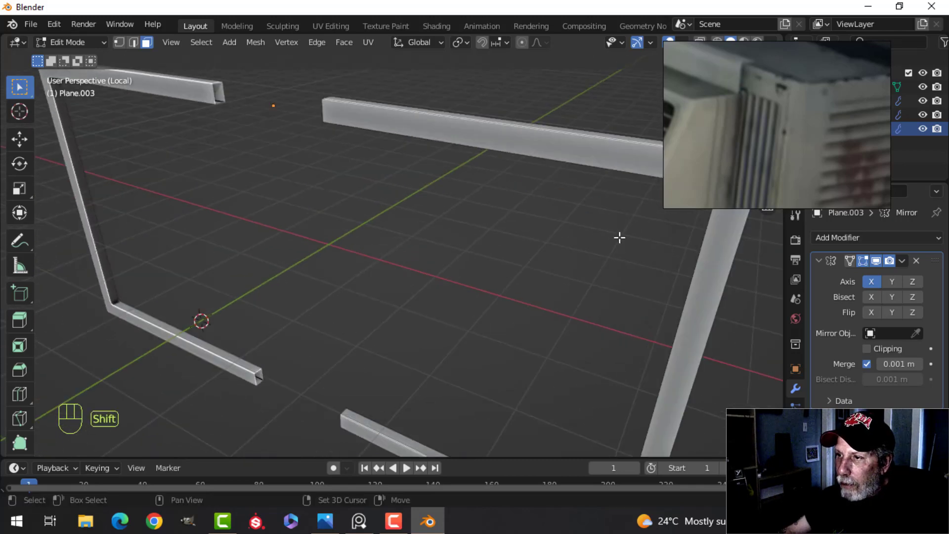
shift+middle_drag(619, 238, 365, 281)
alt+shift+click(412, 225)
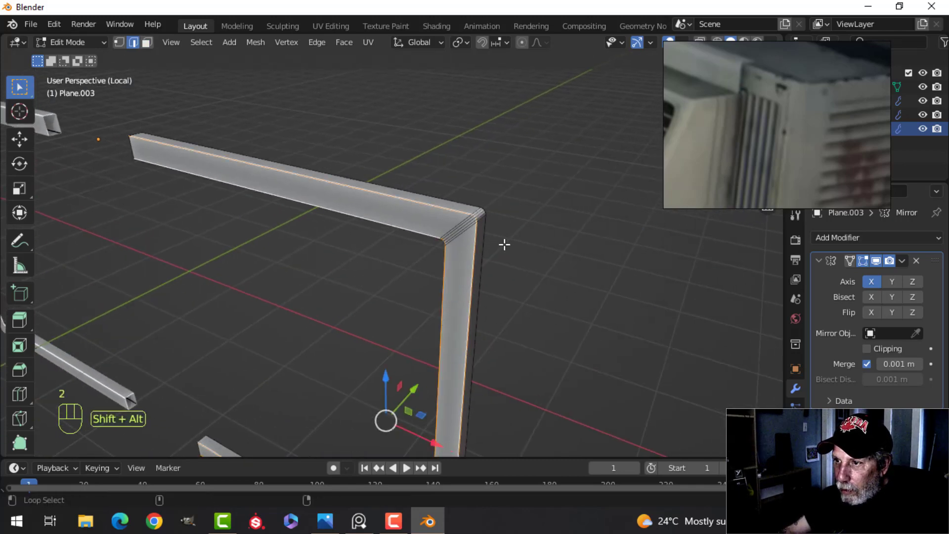
middle_drag(505, 243, 386, 254)
alt+shift+click(421, 229)
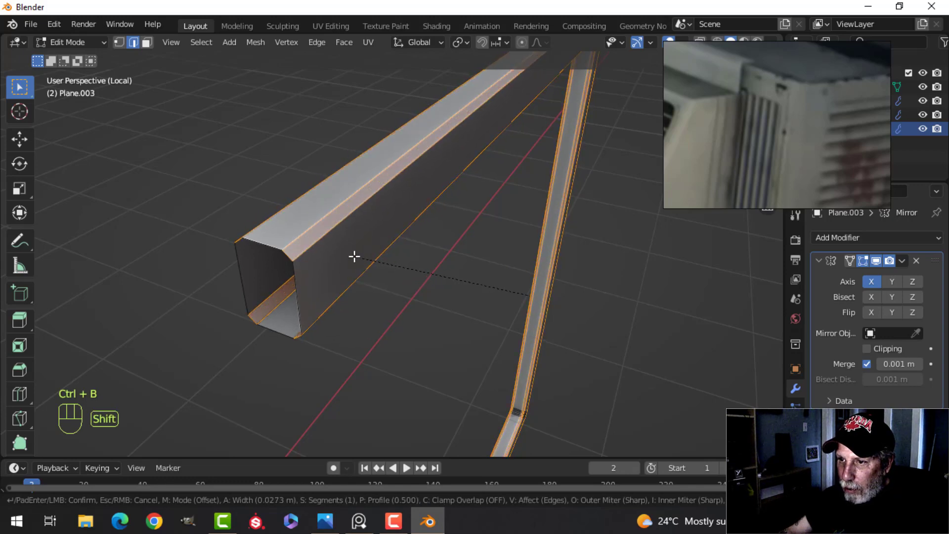
click(359, 256)
key(Tab)
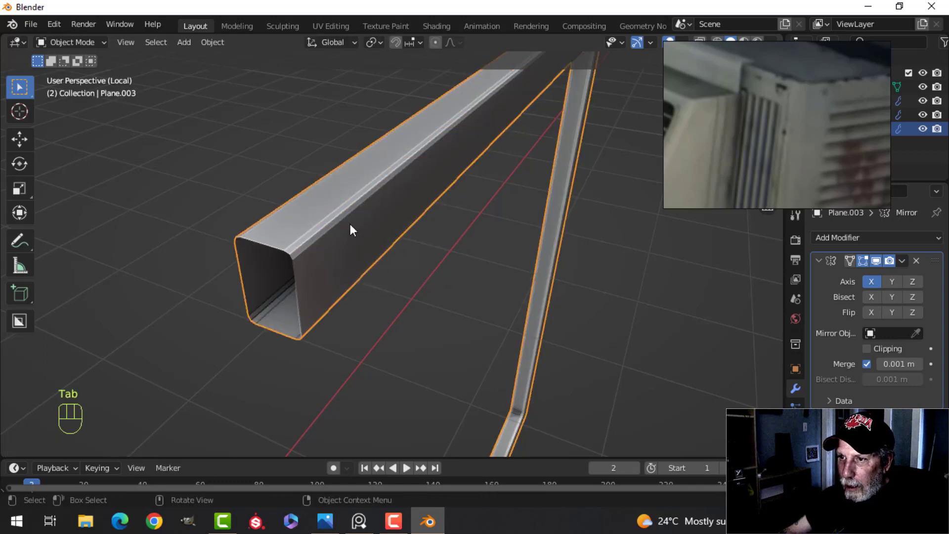
Step: Shade the side frame smooth and bring the rest of the air conditioner back into view
right_click(350, 224)
click(350, 224)
scroll(522, 274, down, 5)
key(alt+a)
middle_drag(523, 274, 482, 244)
key(KP_Divide)
middle_drag(394, 253, 379, 212)
Step: Add a Weighted Normal modifier to the side frame and open its mesh normals settings
click(379, 212)
click(823, 260)
click(840, 238)
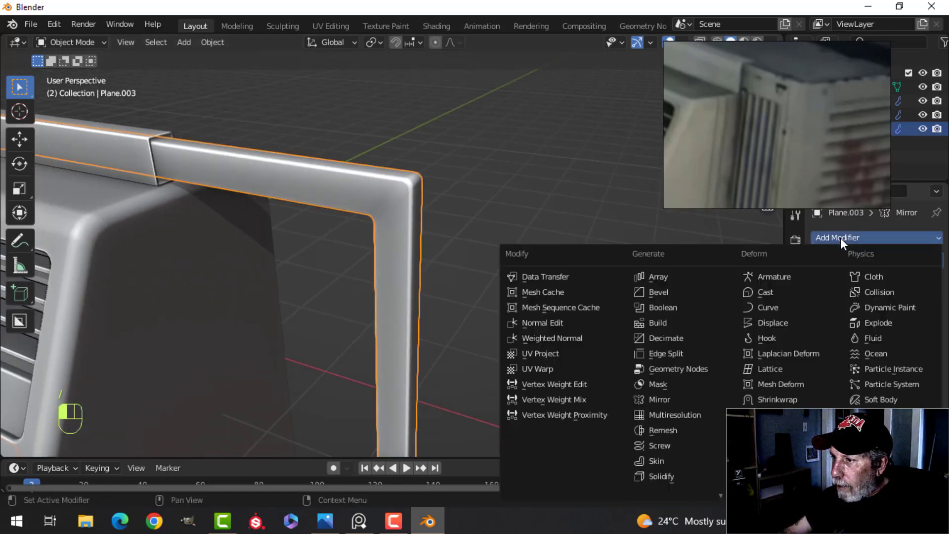
click(591, 338)
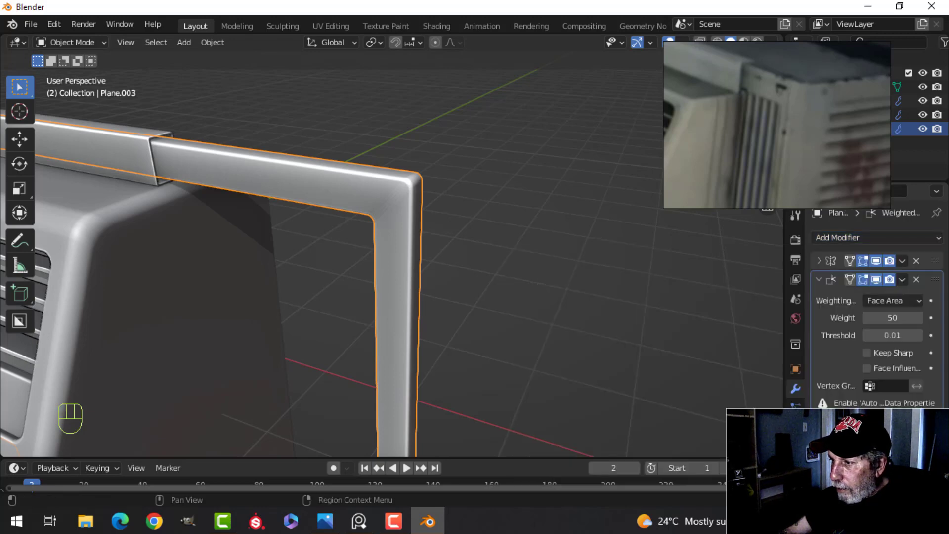
click(795, 464)
scroll(841, 445, down, 5)
Step: Compare the side frame's opening with the pleated side panel in the reference photo
key(alt+a)
middle_drag(387, 300, 516, 278)
scroll(370, 263, up, 3)
scroll(499, 339, down, 4)
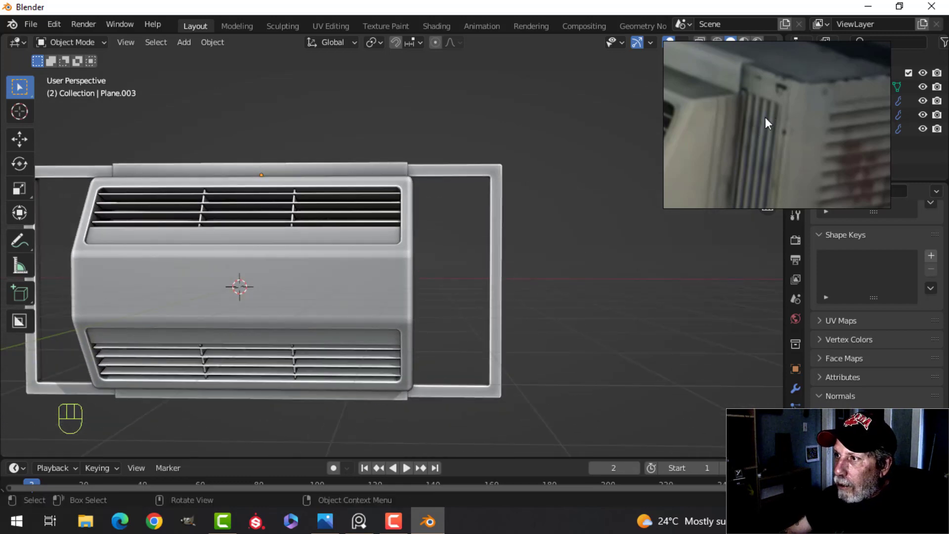
scroll(766, 118, down, 2)
scroll(772, 123, down, 3)
middle_drag(770, 91, 769, 119)
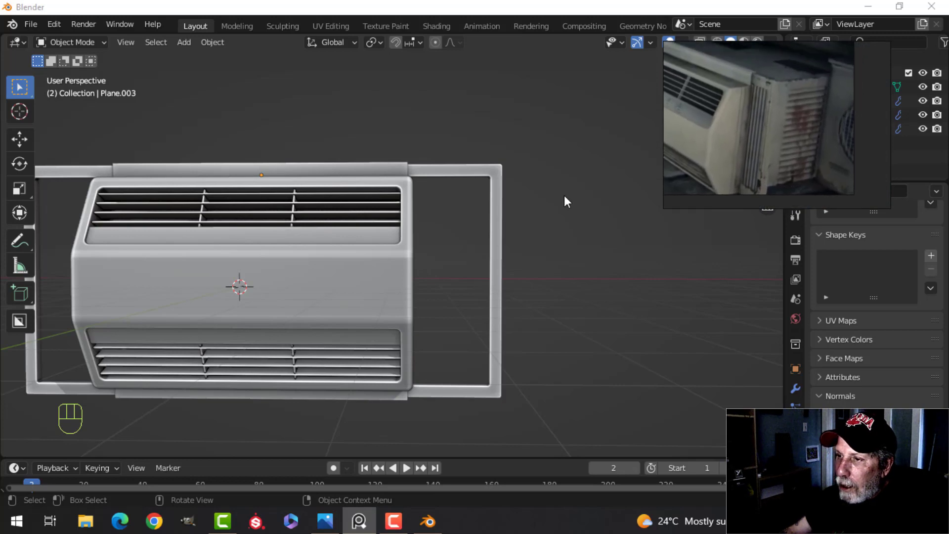
middle_drag(495, 310, 488, 275)
Step: Add a mesh plane and rotate it 90 degrees about X so that it stands upright facing the front
key(shift+a)
mouse_move(463, 275)
mouse_move(432, 205)
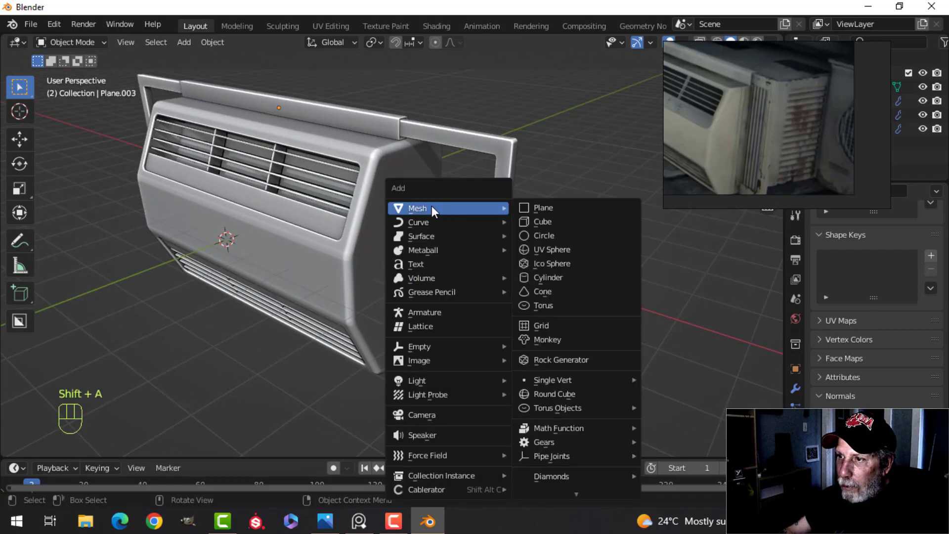
click(530, 213)
key(Tab)
scroll(380, 295, down, 3)
key(r)
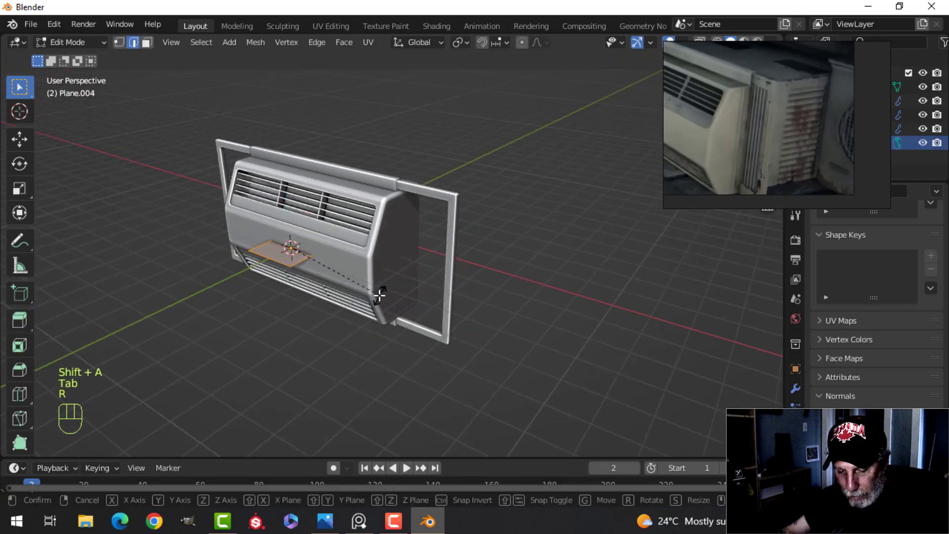
key(0)
click(379, 295)
Step: Move the upright plane along X and Y into the side frame's opening beside the air conditioner body
drag(324, 263, 449, 299)
middle_drag(491, 300, 417, 310)
drag(414, 291, 462, 283)
middle_drag(445, 310, 468, 354)
scroll(513, 321, up, 3)
drag(497, 330, 467, 329)
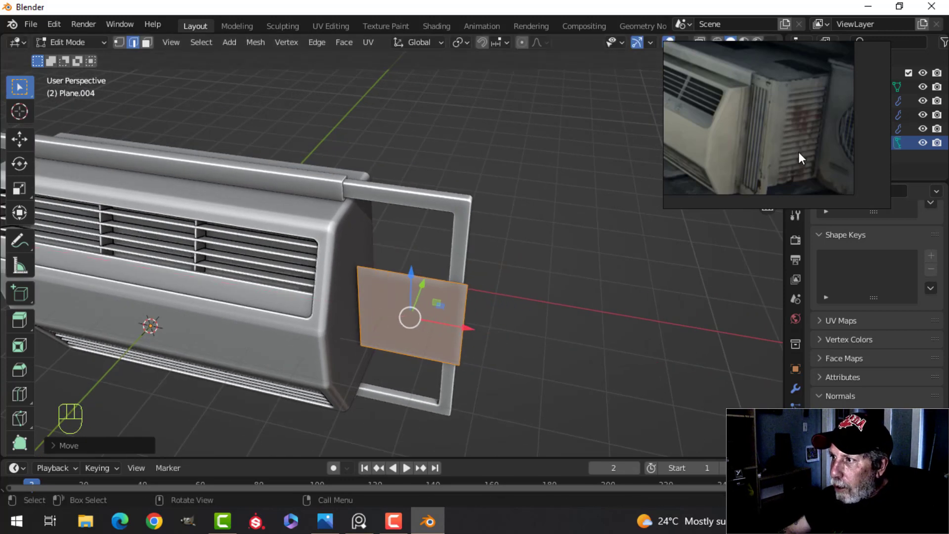
Step: Fine-tune the plane's depth and sideways position so its outer edge sits within the frame's vertical bar, checking the reference photo
scroll(782, 121, up, 5)
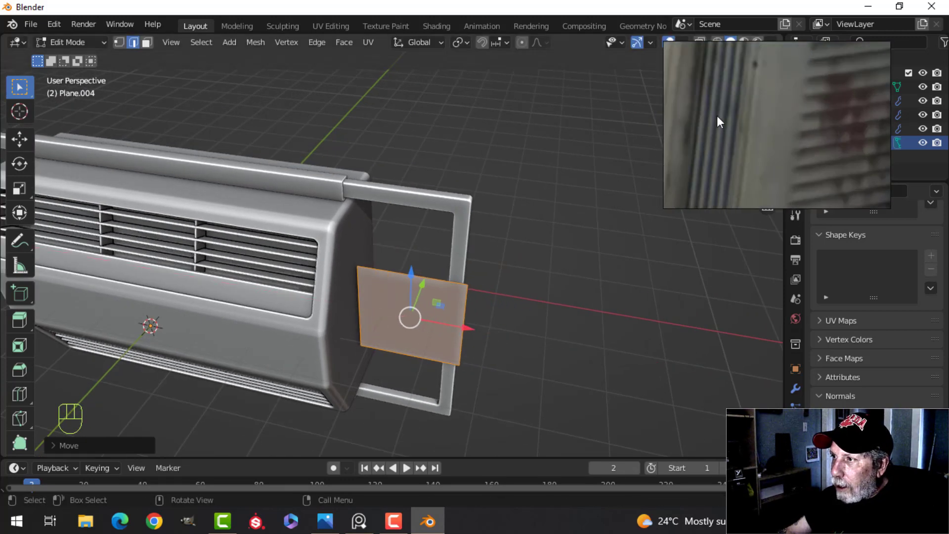
middle_drag(717, 116, 760, 162)
middle_drag(572, 291, 418, 311)
drag(418, 311, 428, 309)
middle_drag(434, 346, 493, 351)
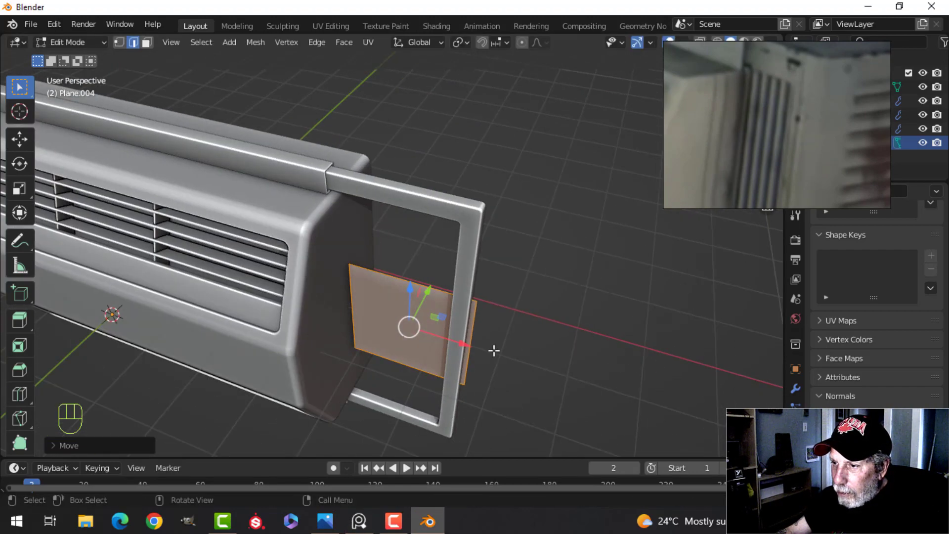
drag(460, 345, 451, 341)
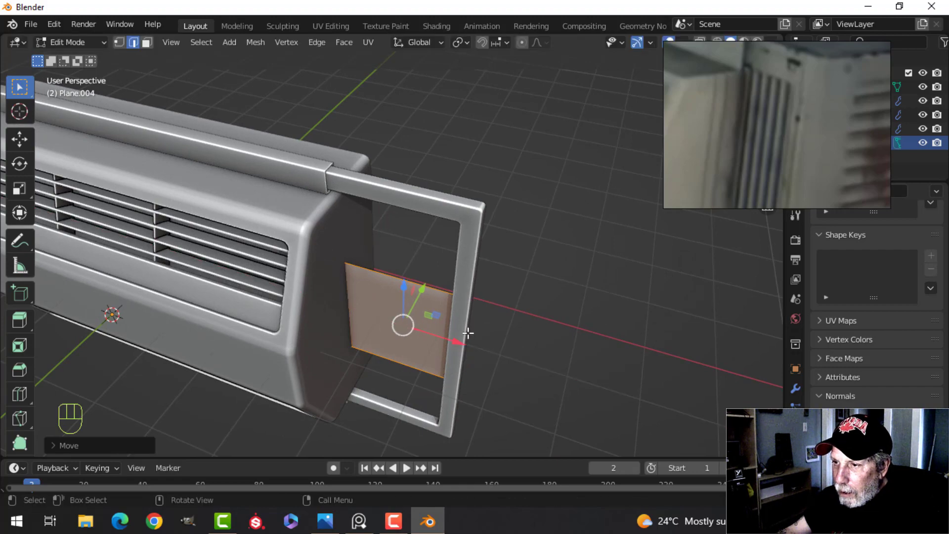
Step: Stretch the plane to the frame's height by moving its top edge up and its bottom edge down along Z
key(alt+a)
middle_drag(425, 359, 471, 332)
click(428, 261)
scroll(453, 302, down, 2)
scroll(455, 306, up, 1)
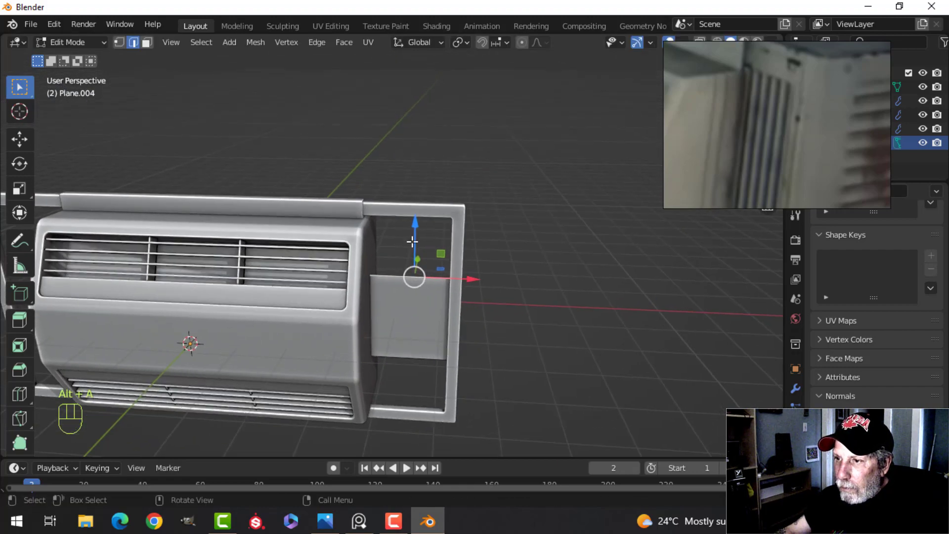
drag(415, 224, 416, 159)
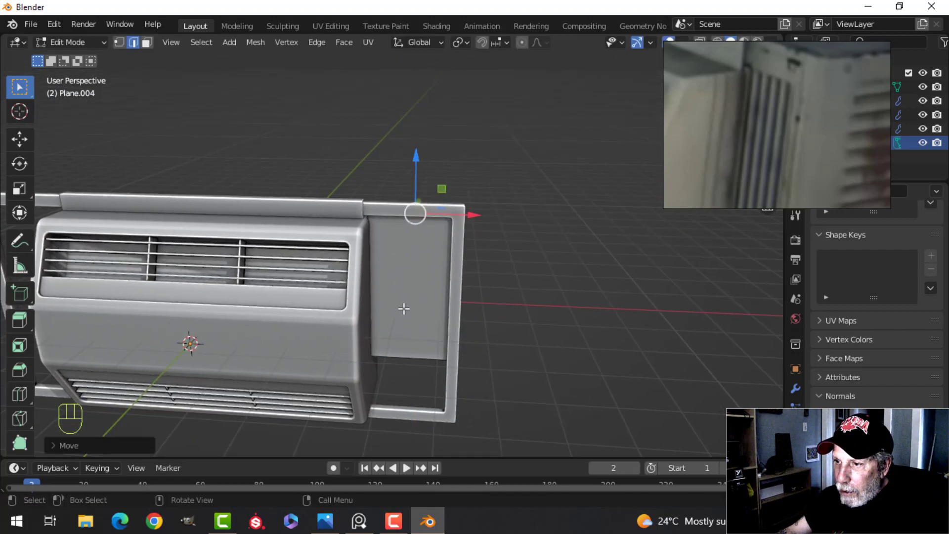
drag(411, 309, 417, 369)
middle_drag(462, 320, 382, 288)
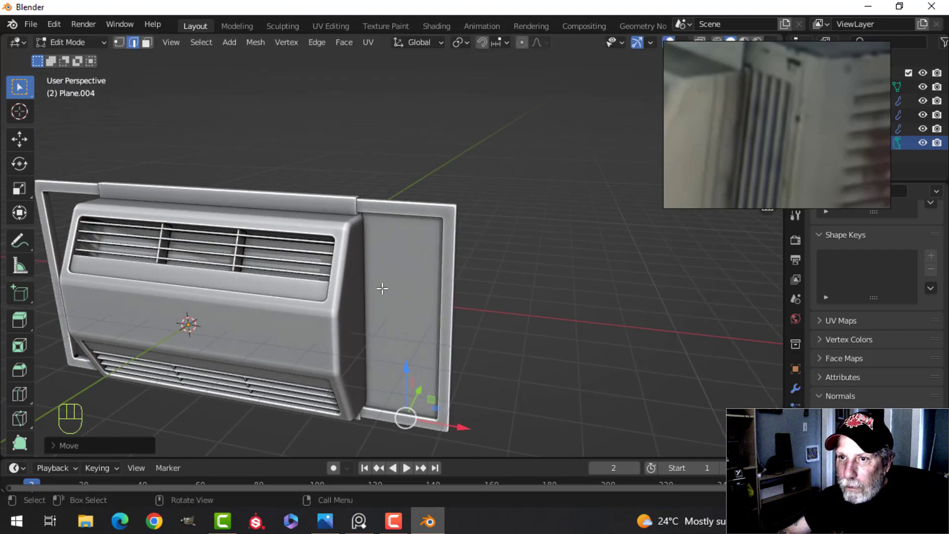
Step: Add ten evenly spaced vertical loop cuts across the panel plane
click(17, 143)
key(alt+a)
shift+middle_drag(455, 375, 494, 365)
scroll(418, 317, up, 3)
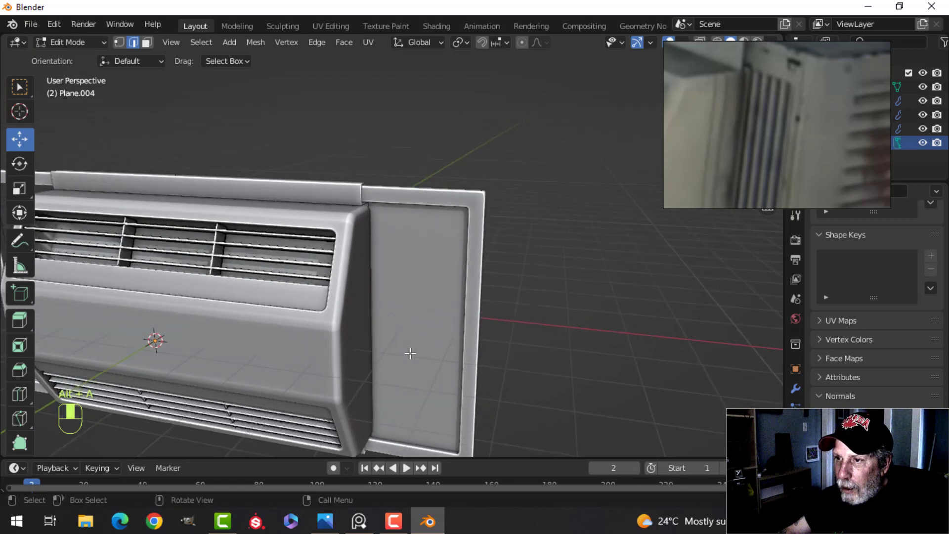
scroll(395, 208, up, 5)
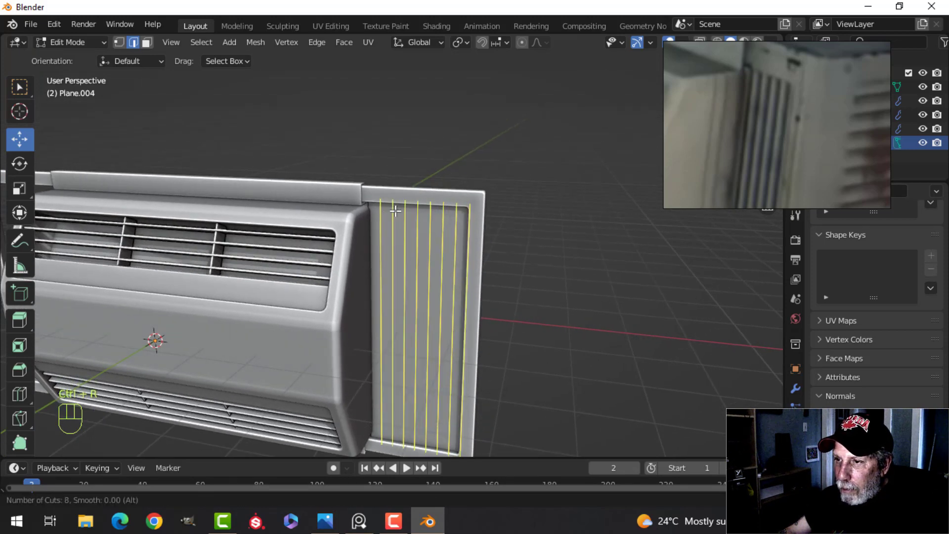
scroll(396, 211, up, 2)
click(396, 210)
right_click(392, 208)
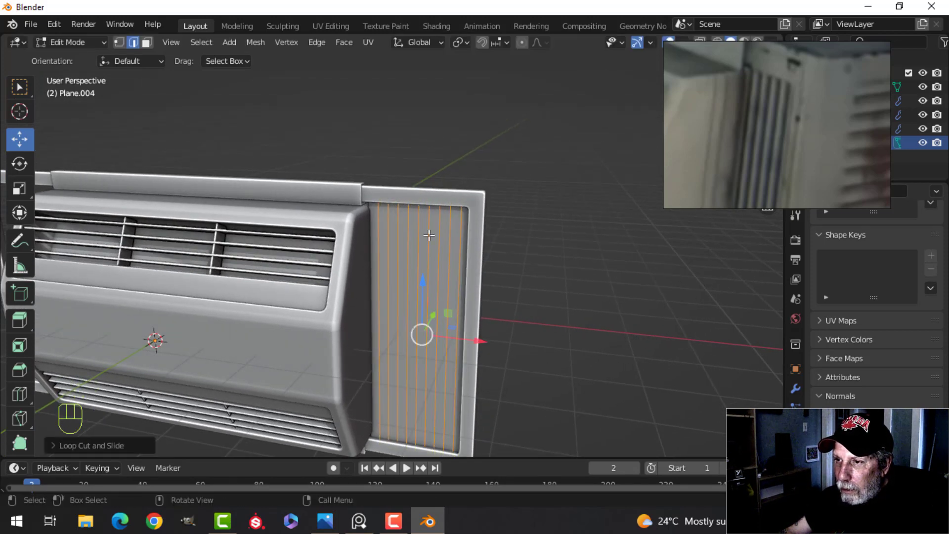
Step: Select every second vertical edge of the panel and move them slightly forward along Y to form pleats
key(alt+a)
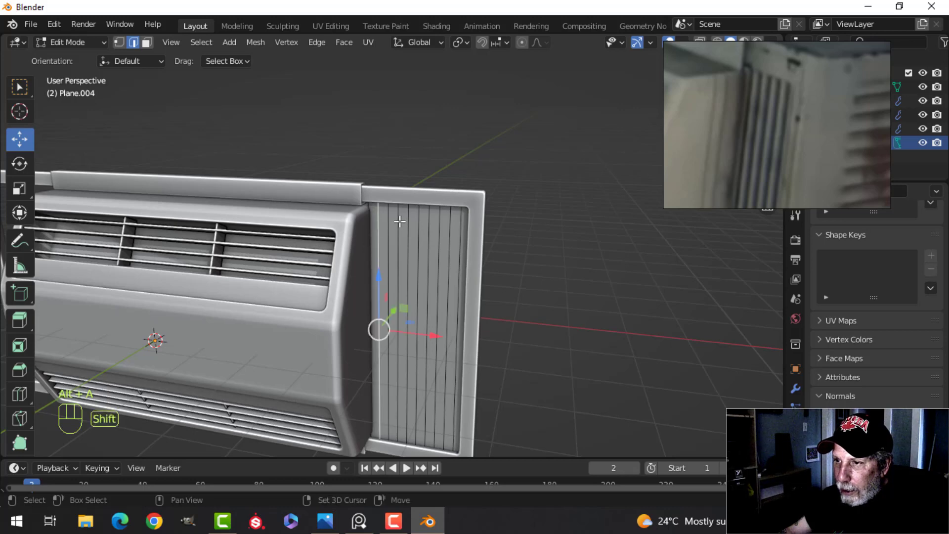
alt+shift+click(417, 228)
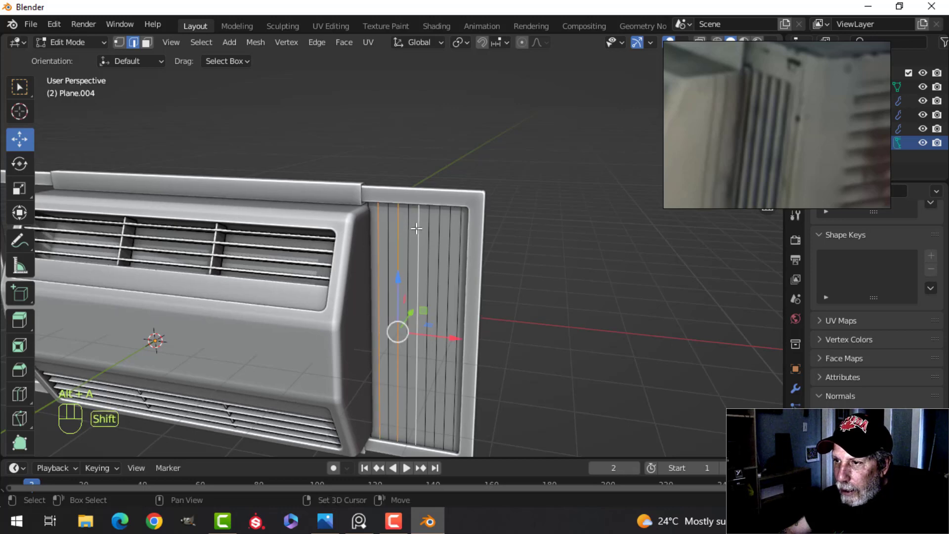
alt+shift+click(458, 234)
middle_drag(458, 238, 391, 246)
drag(421, 296, 411, 290)
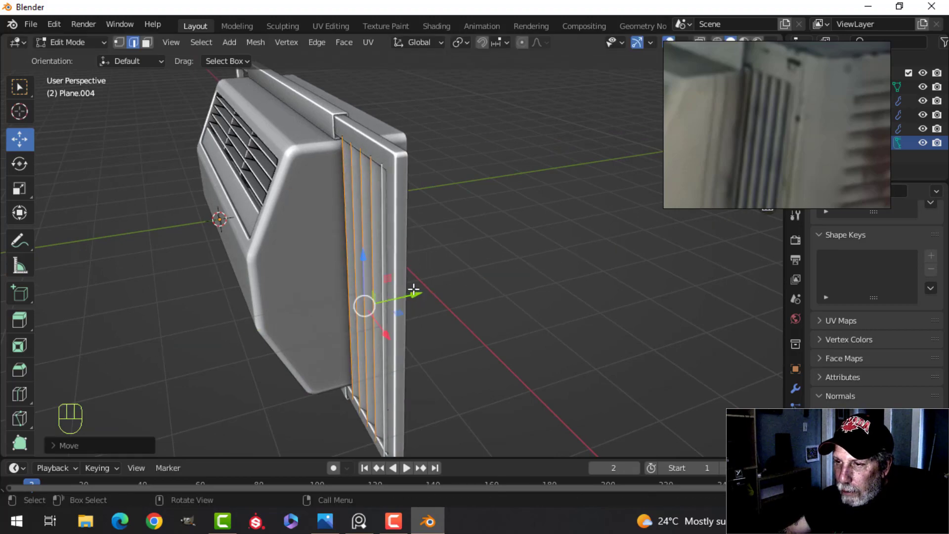
Step: Bevel the five selected pleat ridges with two segments and finish editing the panel
scroll(531, 270, up, 4)
middle_drag(411, 290, 491, 315)
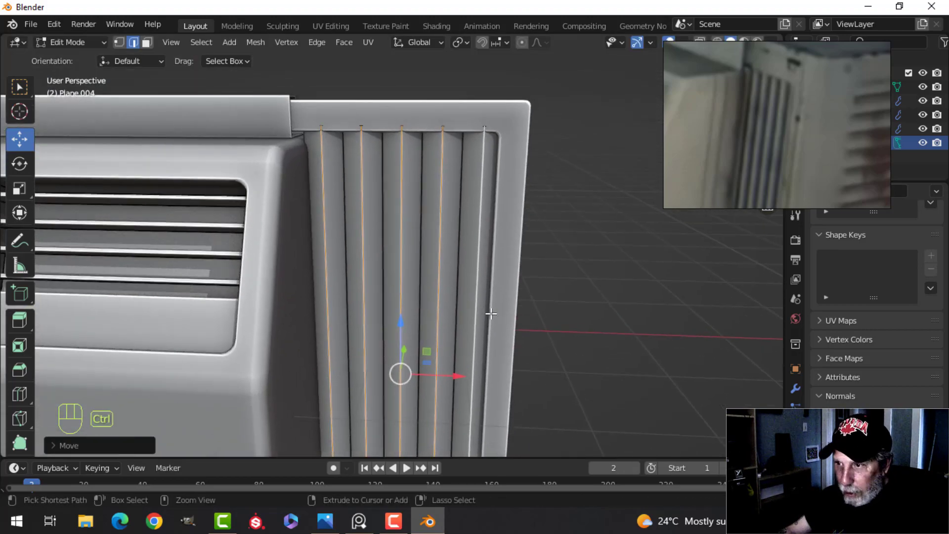
key(ctrl+b)
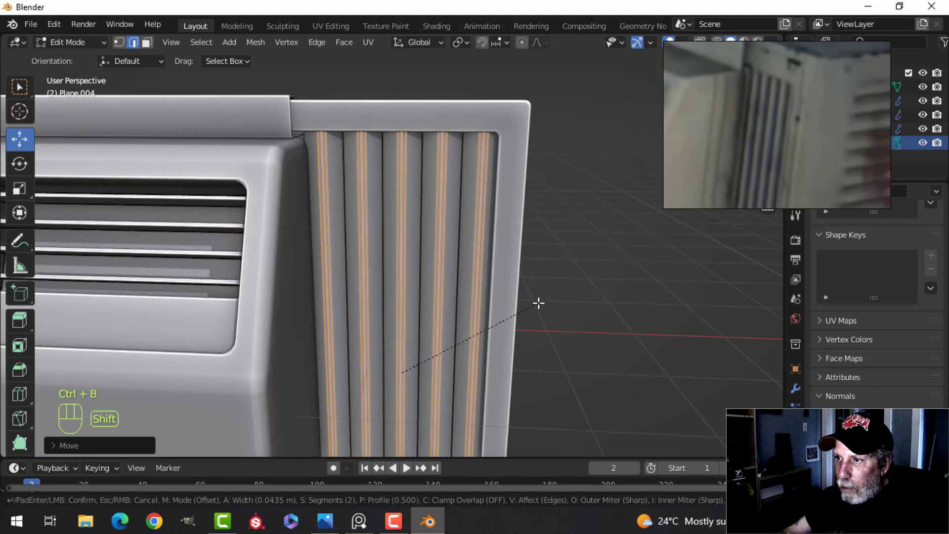
click(522, 300)
key(Tab)
scroll(510, 299, down, 4)
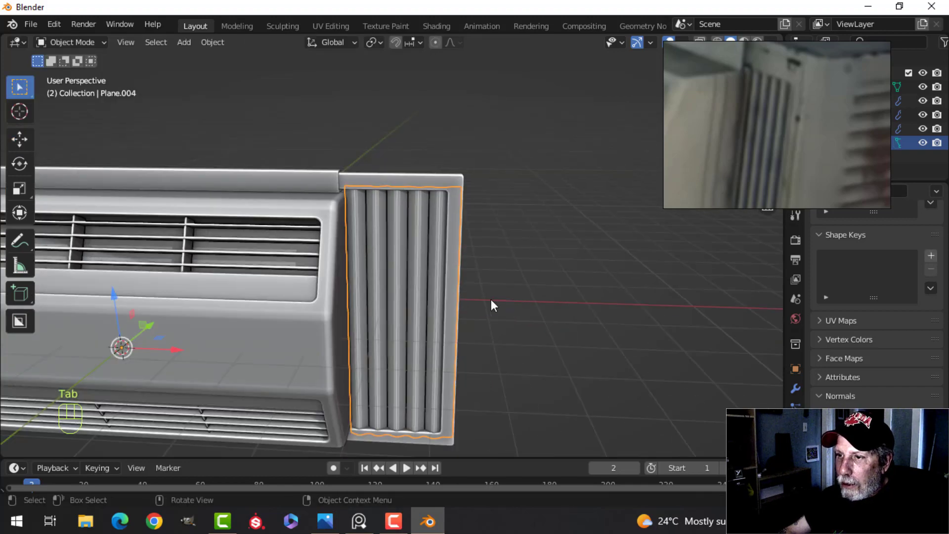
Step: Shade the pleated panel smooth
key(alt+a)
middle_drag(491, 298, 449, 290)
click(400, 273)
right_click(401, 274)
click(399, 272)
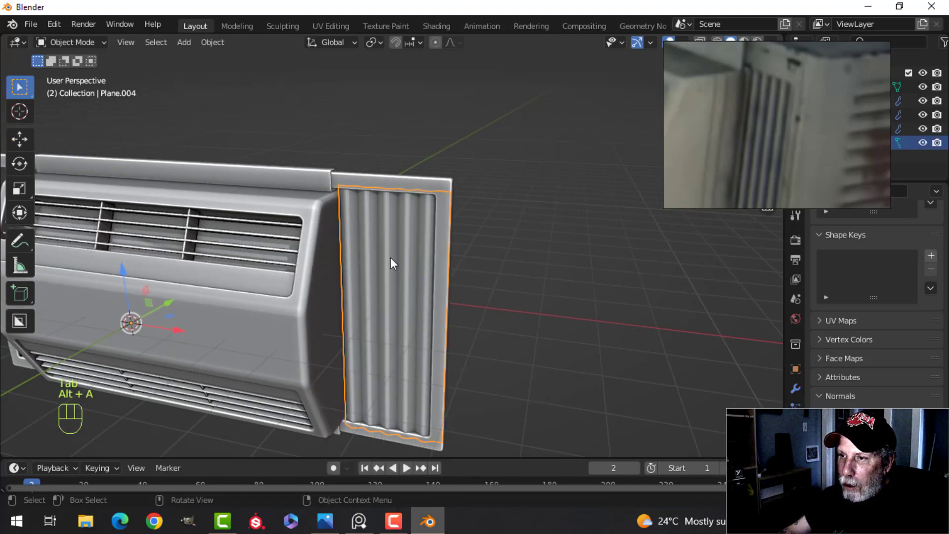
Step: Examine from several angles how the pleated panel sits inside the side frame
key(alt+a)
middle_drag(390, 257, 478, 284)
scroll(469, 260, down, 3)
scroll(421, 281, down, 2)
scroll(423, 281, up, 3)
click(479, 284)
key(Tab)
key(a)
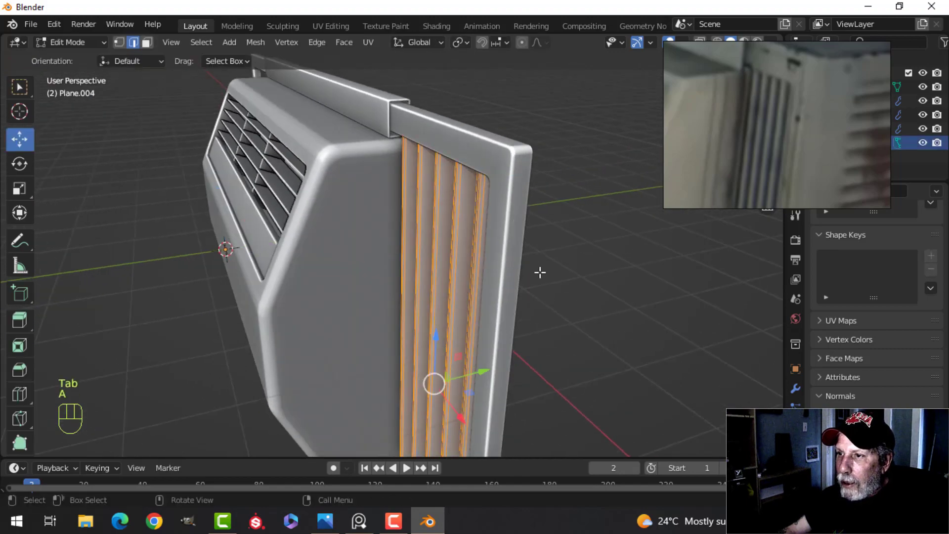
middle_drag(541, 272, 562, 275)
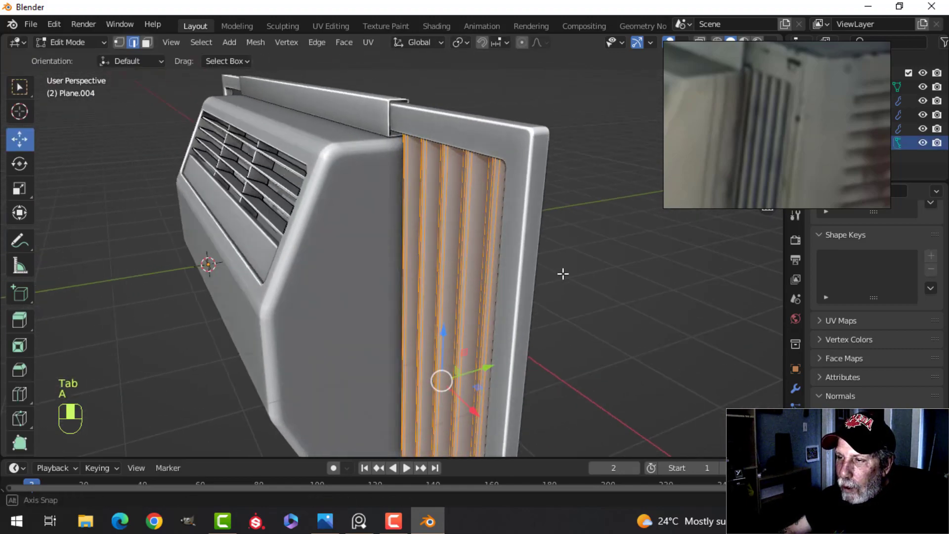
key(alt+a)
middle_drag(494, 226, 424, 272)
middle_drag(280, 233, 497, 244)
Step: Move the whole pleated panel slightly back along Y inside the side frame and finish editing it
key(a)
key(KP_7)
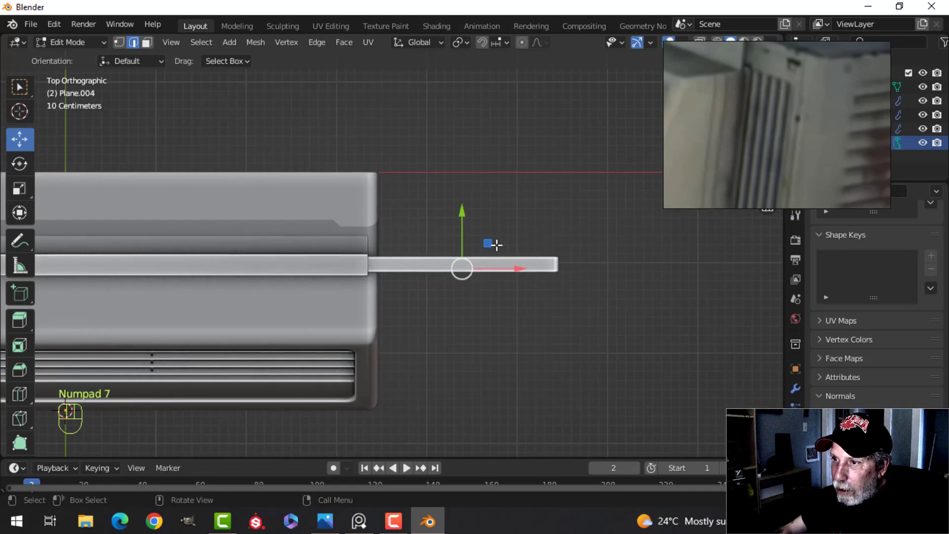
key(z)
click(423, 250)
shift+middle_drag(521, 284, 393, 284)
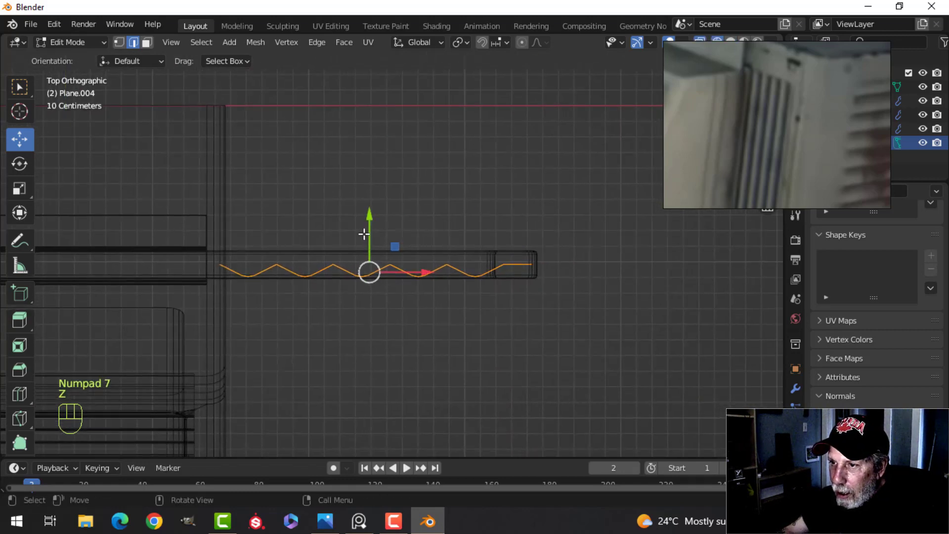
drag(370, 225, 369, 224)
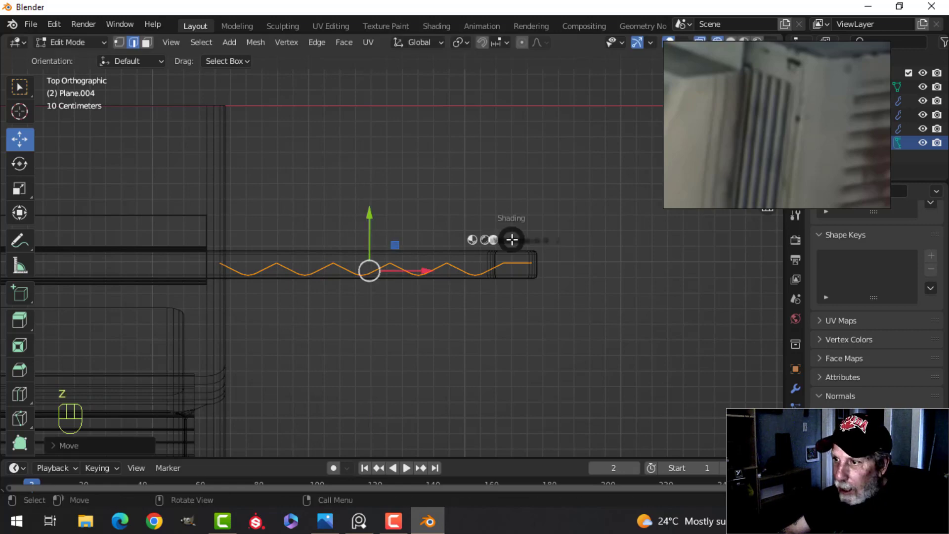
click(586, 239)
mouse_move(568, 252)
middle_down()
mouse_move(413, 219)
mouse_move(416, 235)
mouse_move(454, 239)
middle_up()
key(Tab)
key(alt+a)
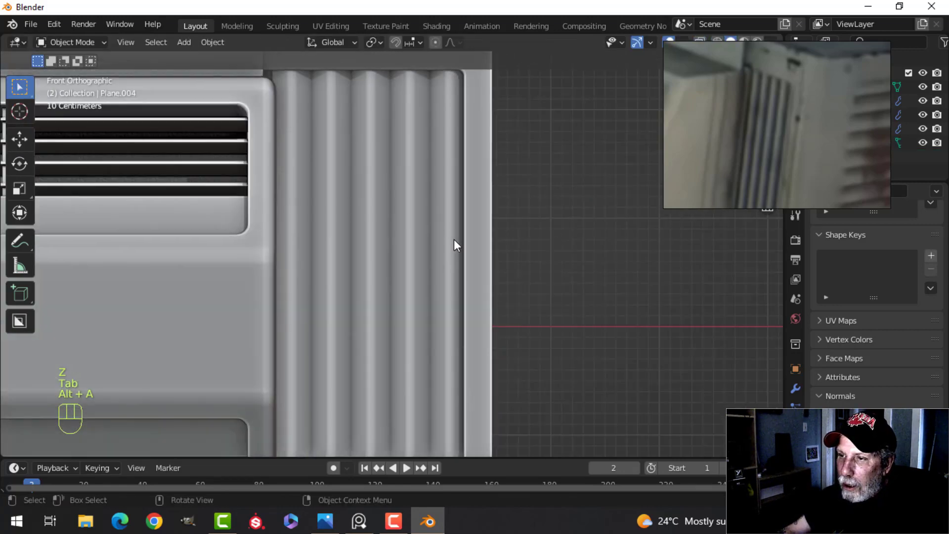
Step: Thicken the pleated panel with a Solidify modifier of 0.018 m thickness and apply the modifier
middle_drag(582, 261, 499, 259)
click(796, 389)
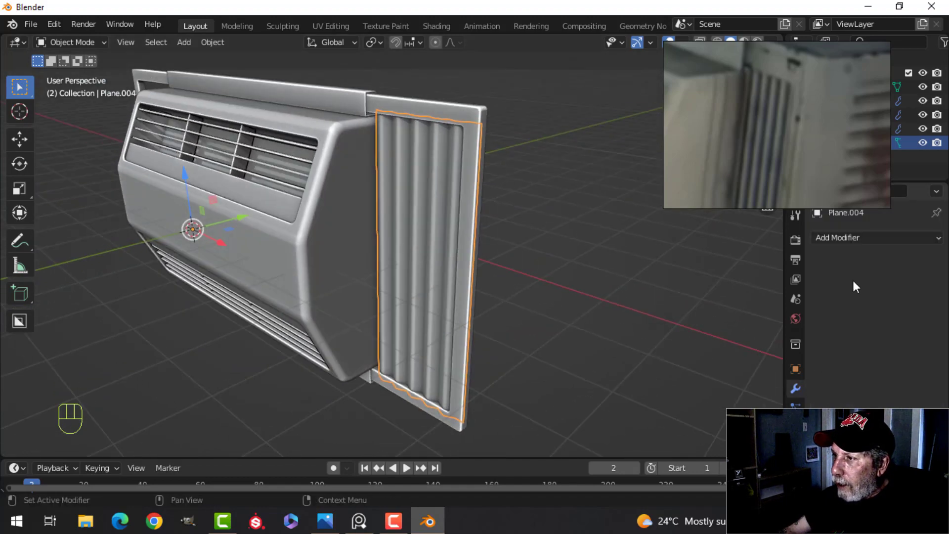
click(846, 237)
click(680, 475)
middle_drag(589, 330, 503, 334)
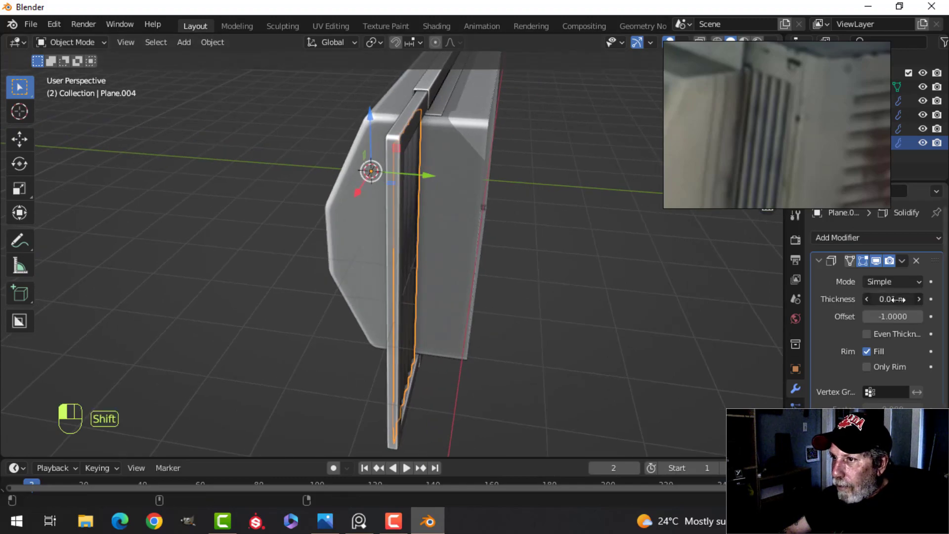
middle_drag(525, 303, 425, 201)
key(alt+a)
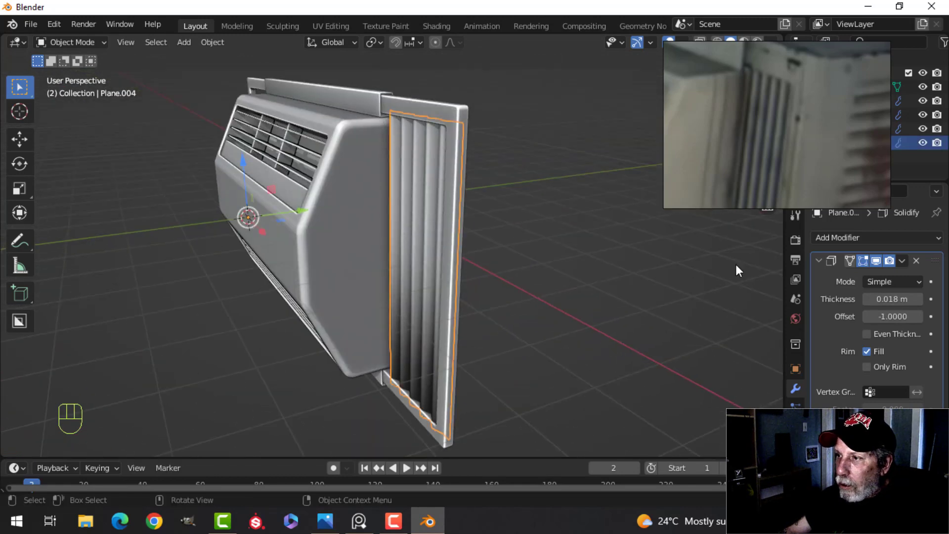
middle_drag(505, 283, 586, 283)
click(902, 260)
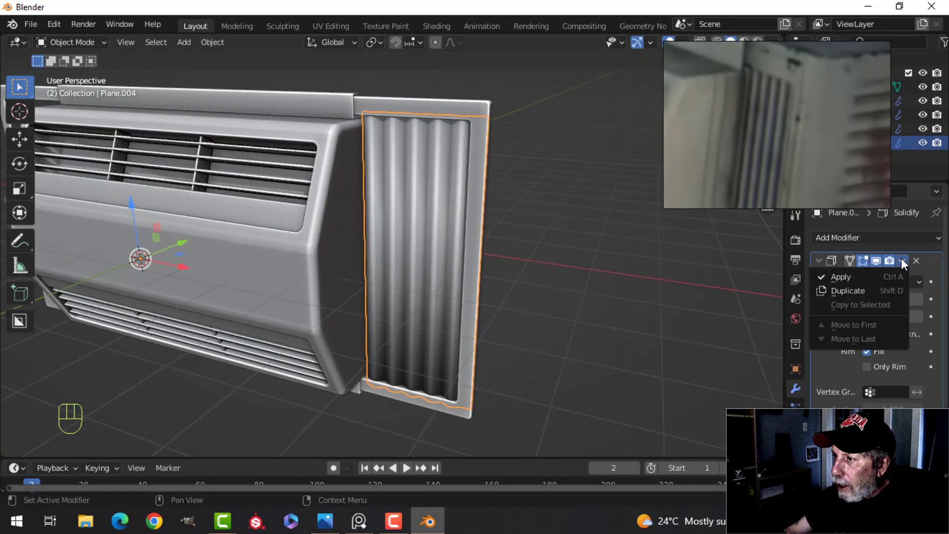
click(871, 278)
Step: Recalculate the normals of the entire pleated panel mesh
key(Tab)
key(a)
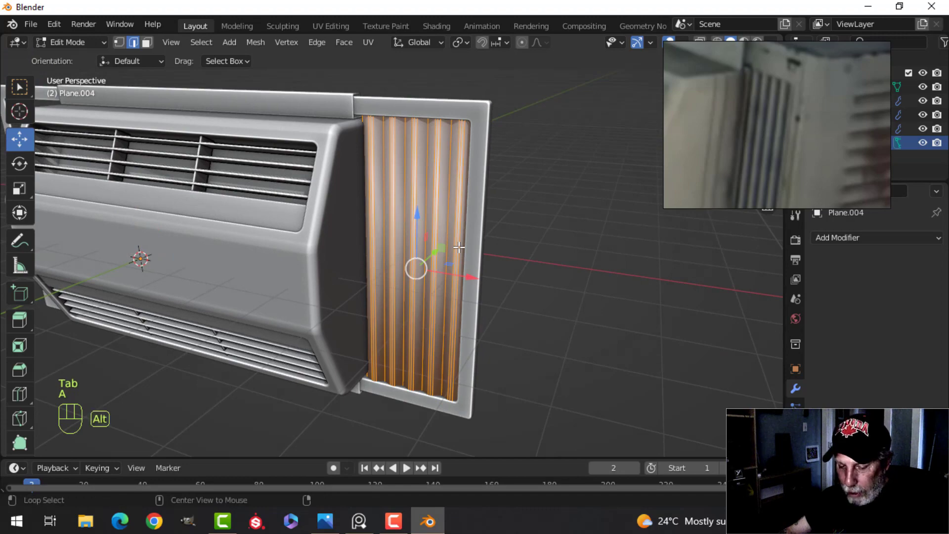
key(alt+n)
click(458, 247)
key(Tab)
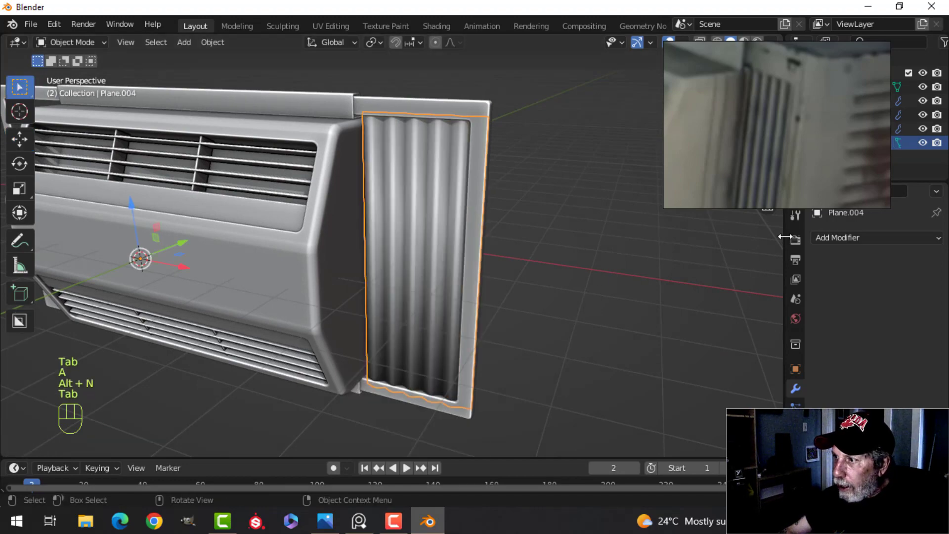
Step: Add a Bevel modifier with three segments to the pleated panel
click(835, 238)
click(685, 292)
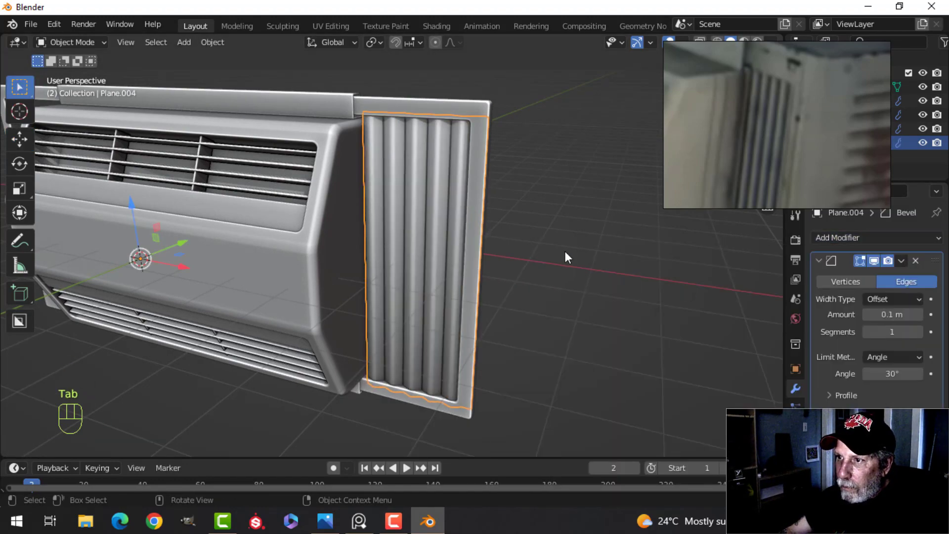
key(alt+a)
middle_drag(565, 251, 408, 195)
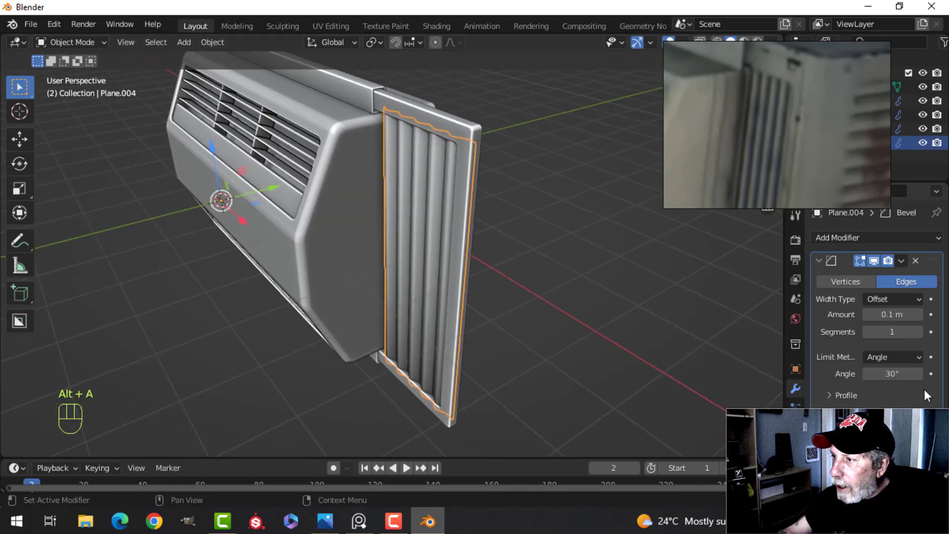
click(919, 332)
click(918, 332)
Step: Isolate the pleated panel and delete the thin faces along its upper end in front wireframe view
key(KP_Divide)
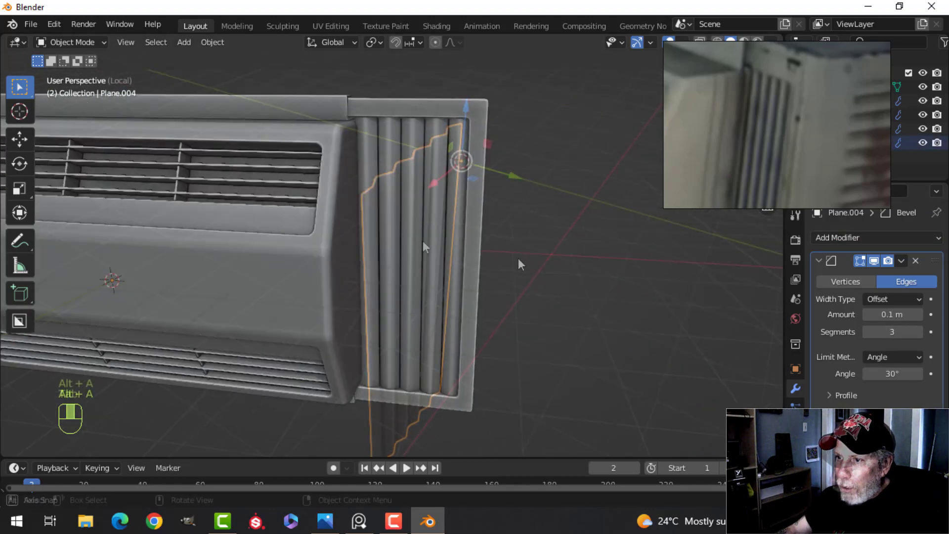
key(KP_1)
key(z)
click(334, 239)
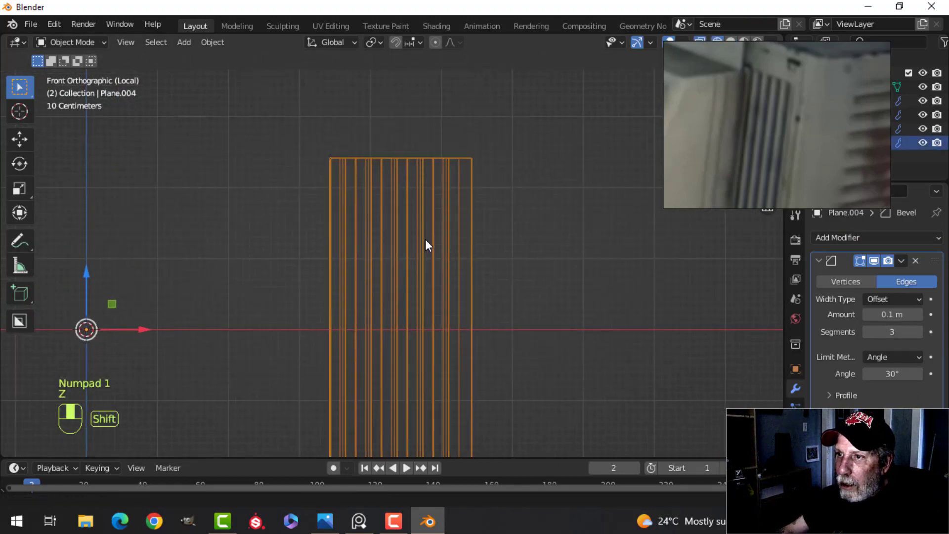
key(alt+a)
key(Tab)
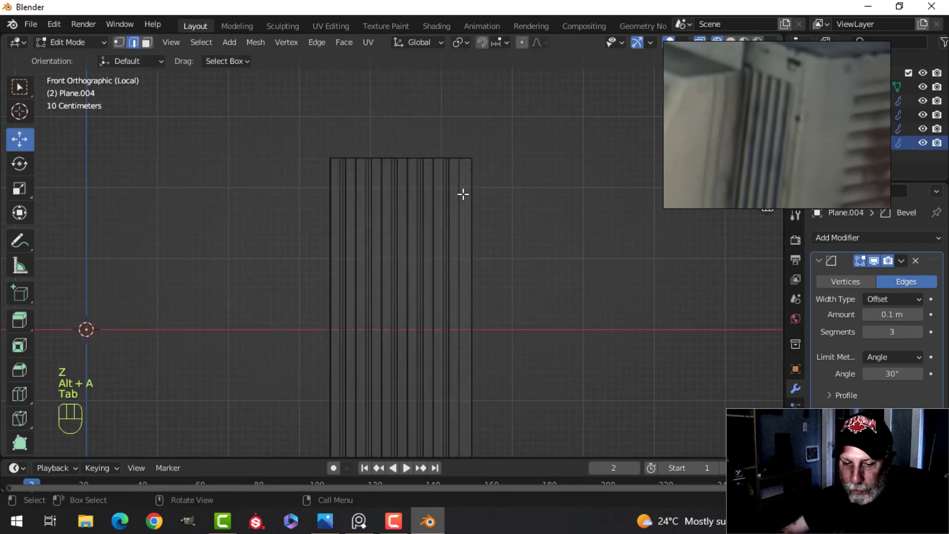
key(b)
drag(267, 120, 515, 178)
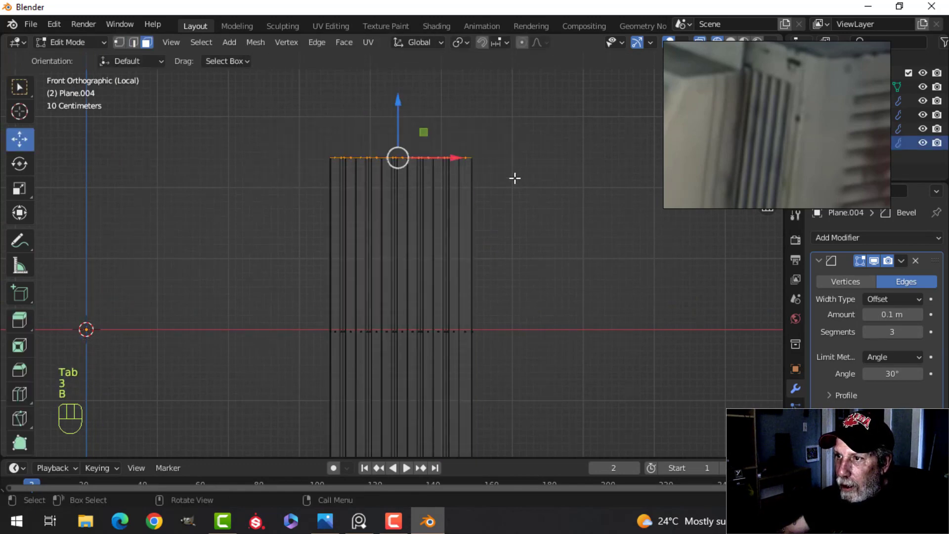
key(x)
click(512, 179)
Step: Delete the thin faces along the panel's lower end, return to solid shading and finish editing
shift+scroll(519, 212, down, 5)
key(b)
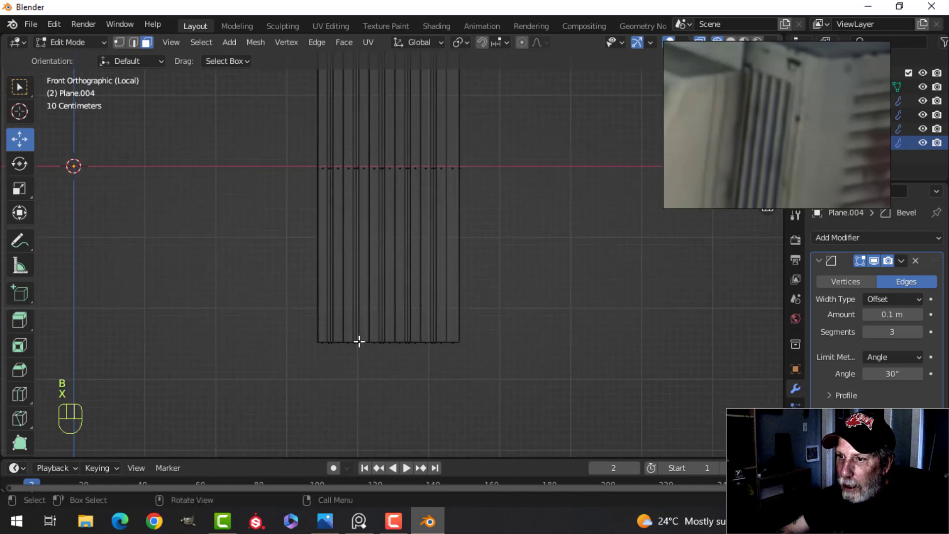
drag(283, 321, 512, 366)
key(x)
click(503, 356)
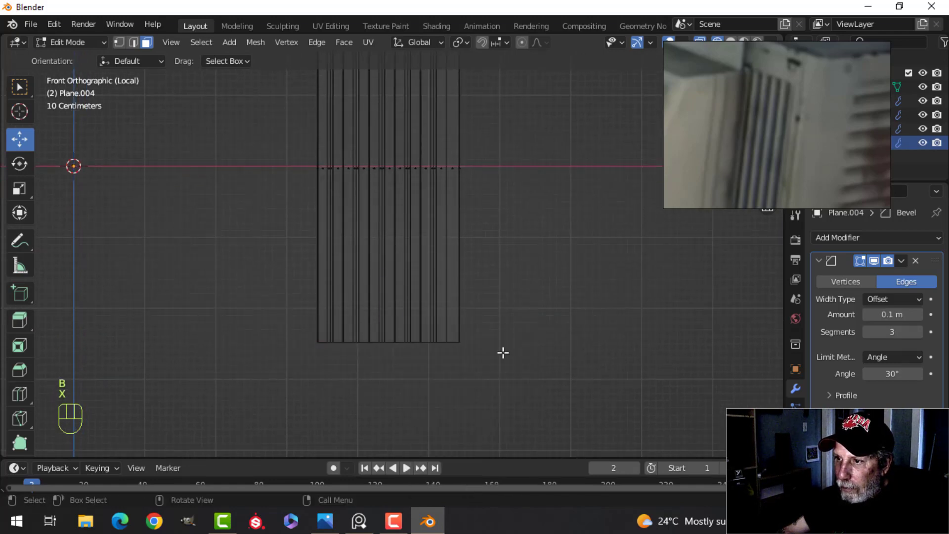
key(z)
click(606, 343)
key(Tab)
key(alt+a)
Step: Bevel the sharp vertical pleat edges on the panel's reverse side with two segments and finish editing
middle_drag(567, 250, 375, 248)
shift+scroll(399, 333, up, 2)
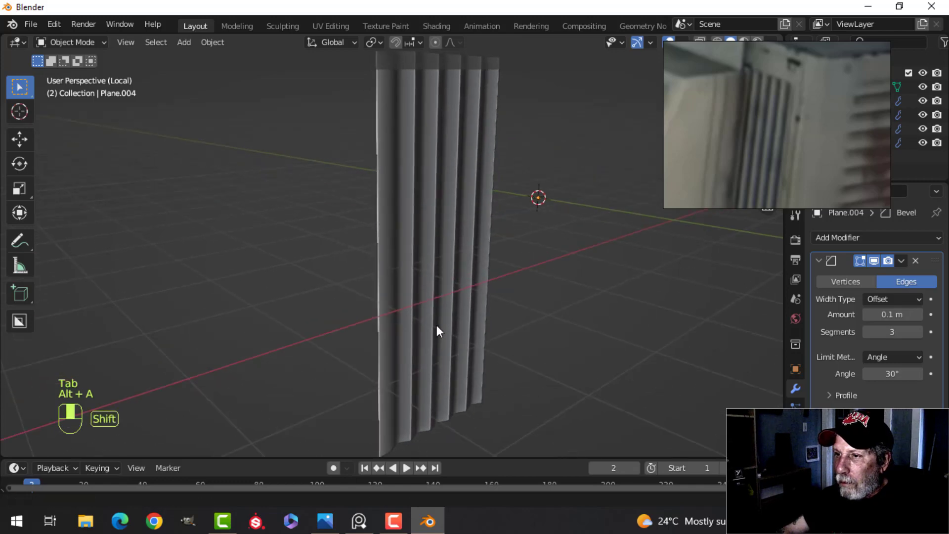
shift+scroll(440, 325, up, 3)
click(416, 281)
key(Tab)
scroll(417, 302, up, 5)
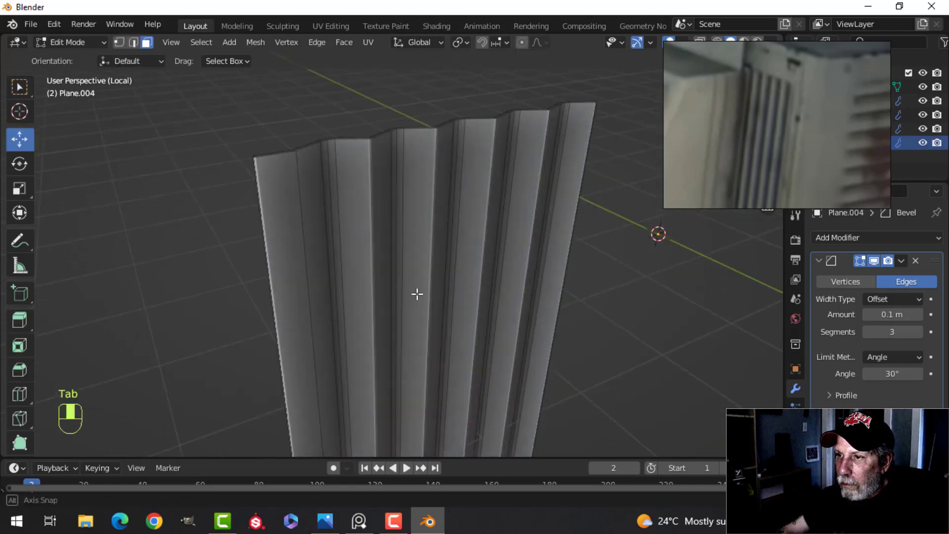
scroll(361, 325, up, 2)
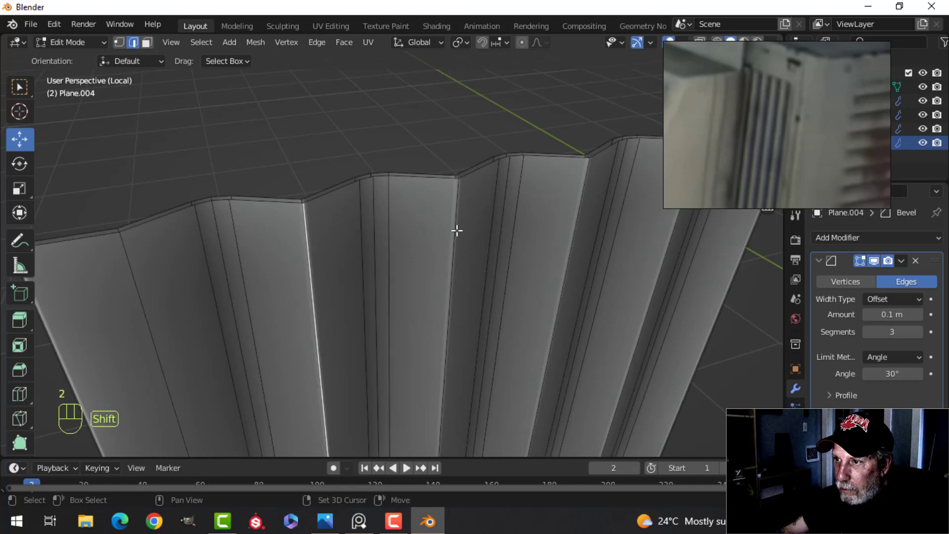
shift+middle_drag(665, 290, 504, 280)
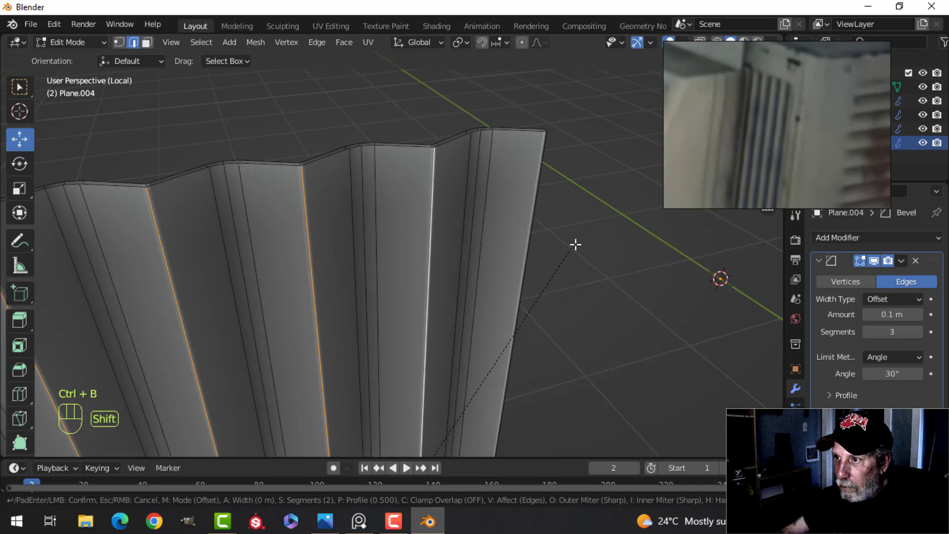
click(601, 224)
key(Tab)
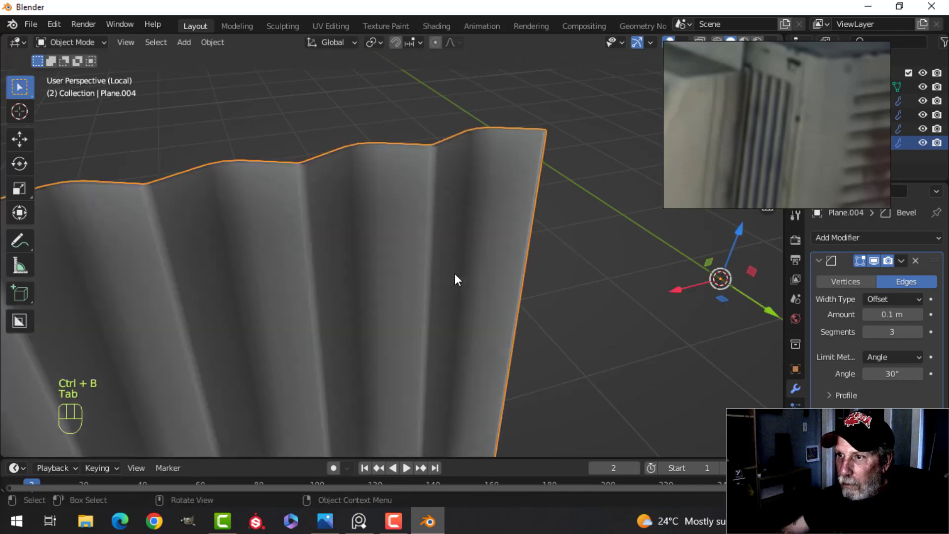
Step: Check the softened pleats from the front and bring the rest of the air conditioner back into view
scroll(435, 285, down, 3)
key(alt+a)
middle_drag(382, 308, 610, 278)
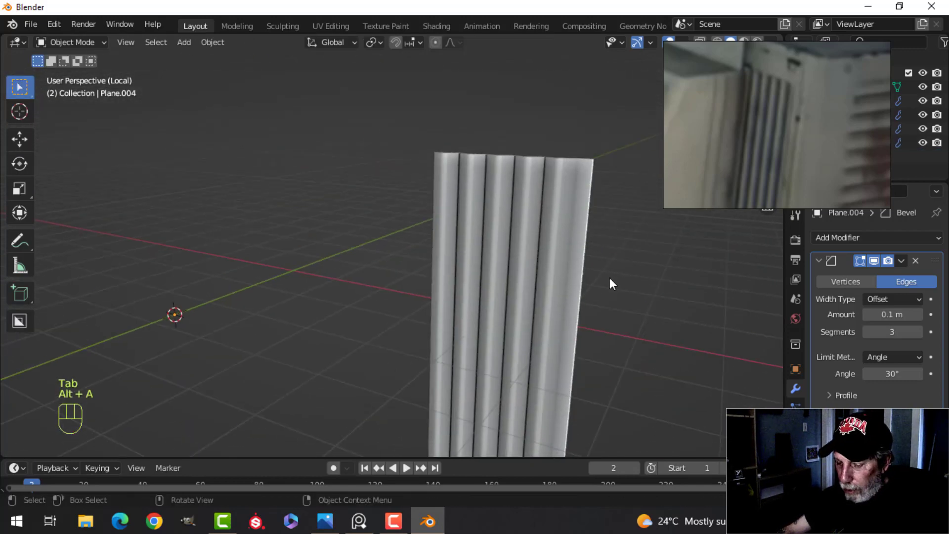
key(slash)
shift+middle_drag(447, 275, 413, 257)
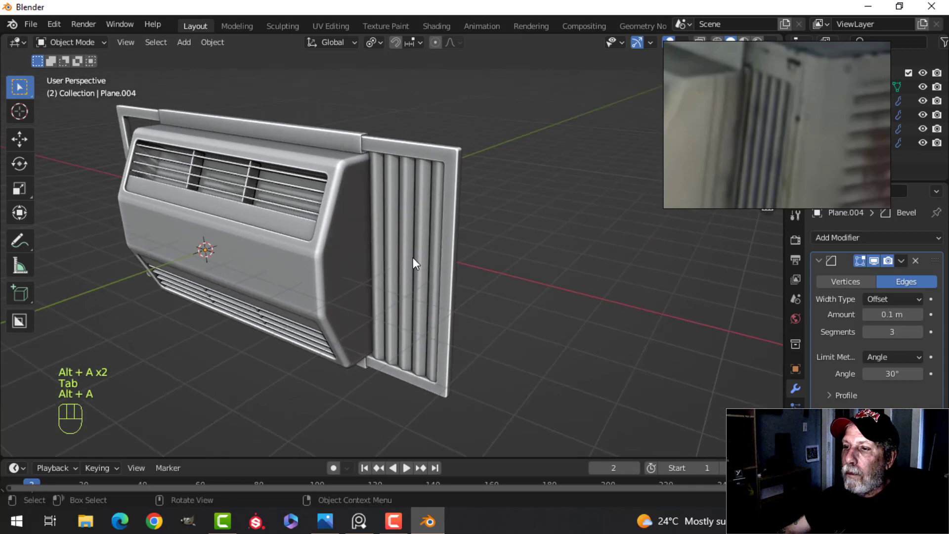
Step: Keep the pivot at Median Point and mirror the pleated panel to the opposite side across X with a Mirror modifier
click(413, 257)
shift+middle_drag(441, 303, 568, 303)
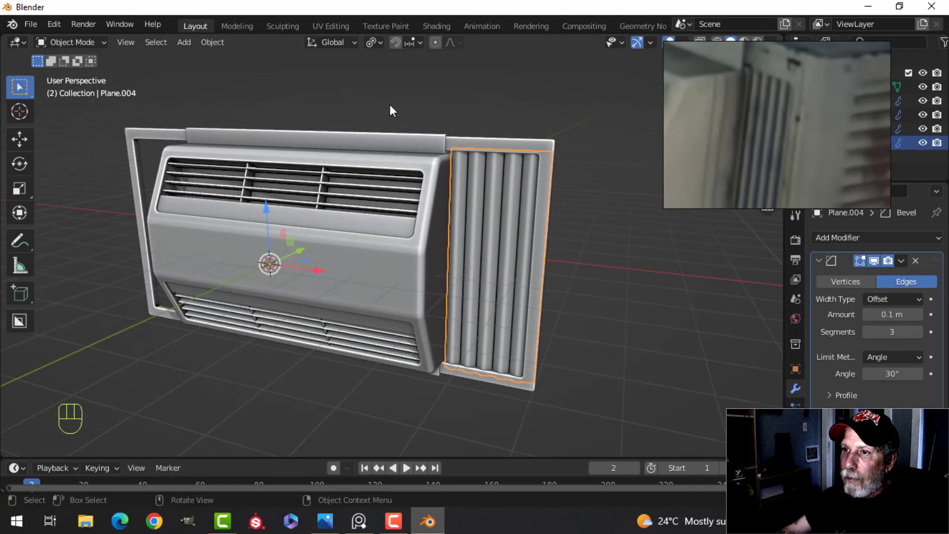
click(375, 42)
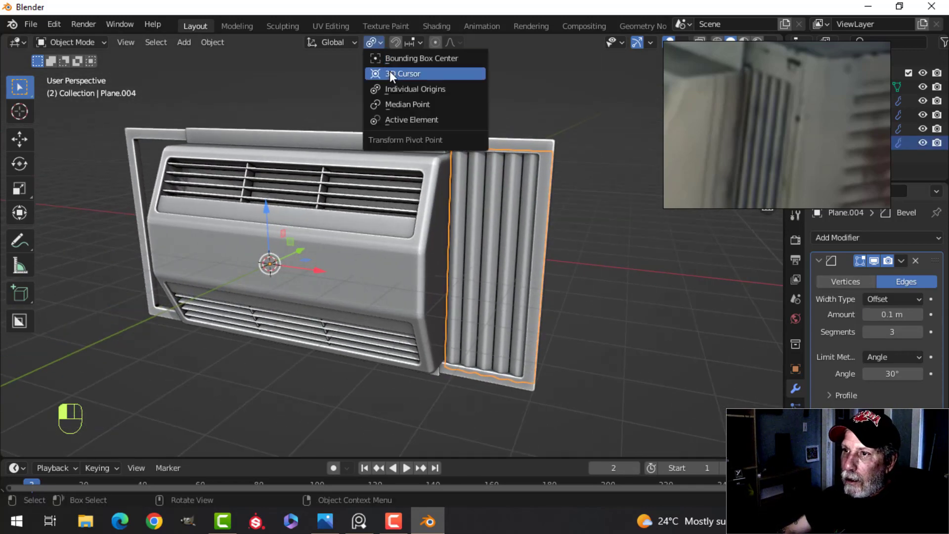
click(396, 103)
click(821, 259)
click(827, 239)
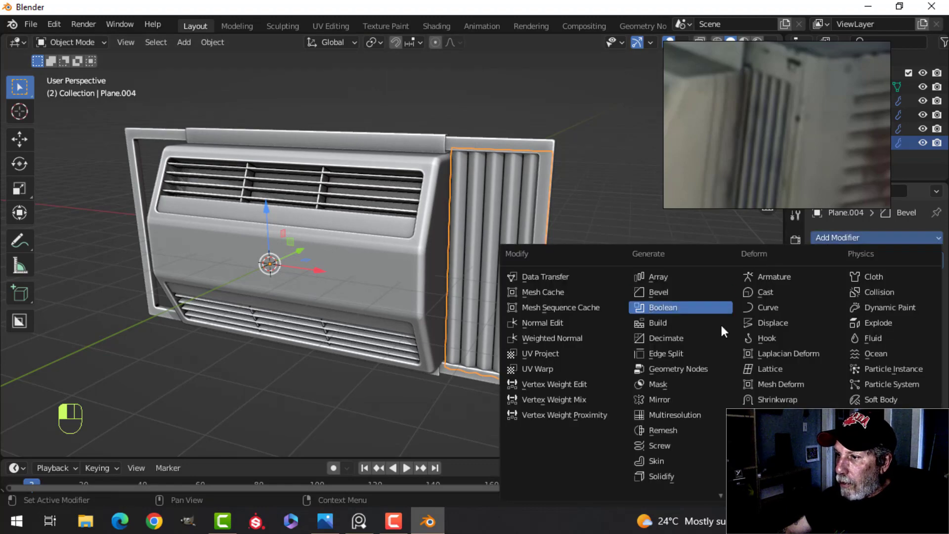
click(709, 400)
key(alt+a)
middle_drag(357, 280, 469, 254)
scroll(378, 282, down, 2)
middle_drag(469, 254, 549, 164)
scroll(777, 112, down, 6)
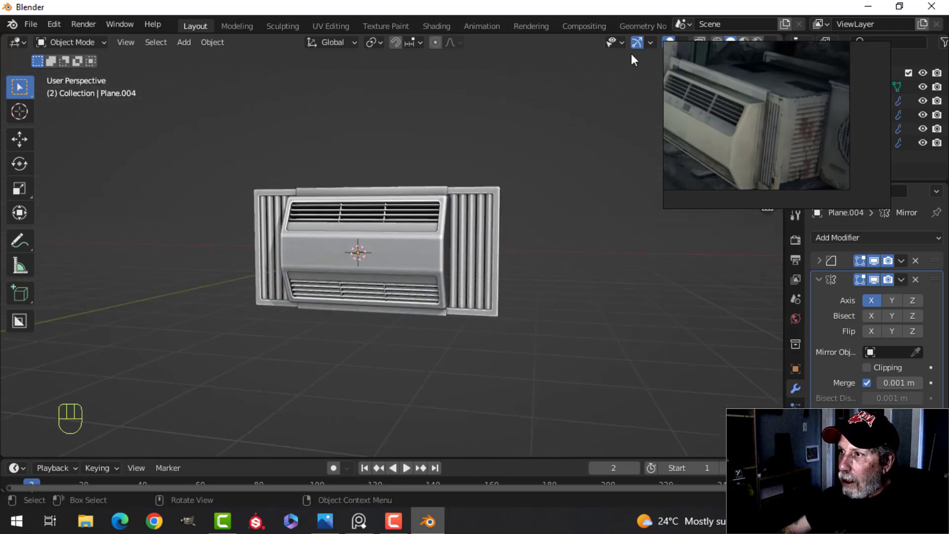
Step: Move the reference photo lower and briefly check the model's face orientation
drag(718, 71, 700, 166)
click(682, 42)
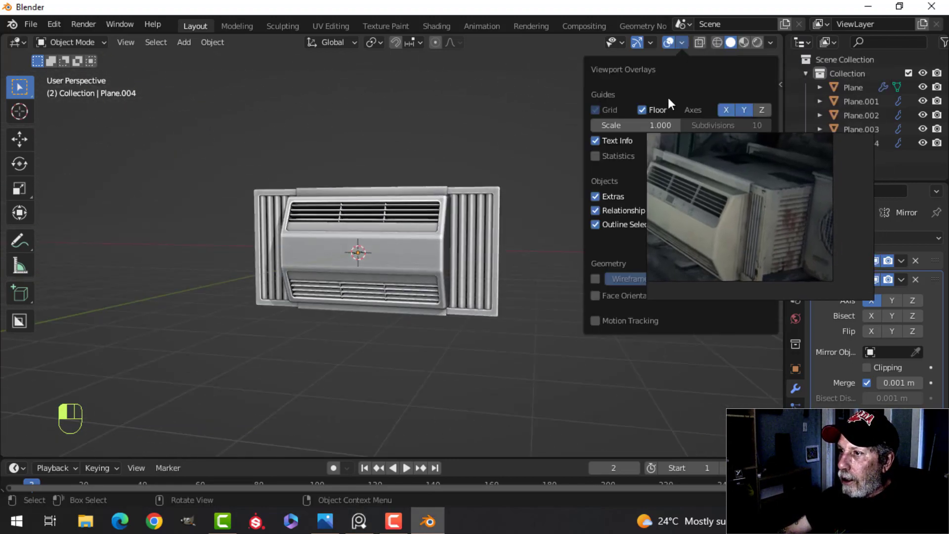
click(613, 295)
click(614, 295)
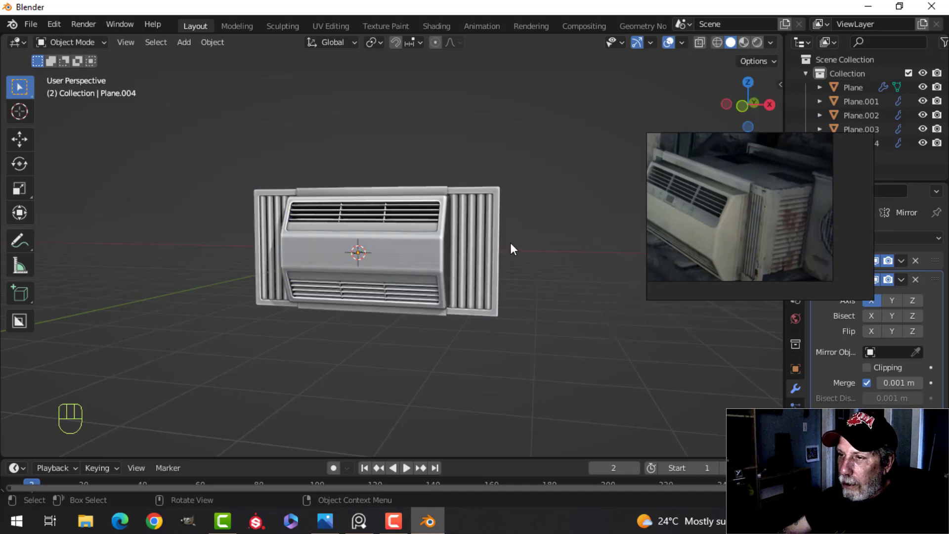
Step: Examine the finished side panels from the front and side, and the casing's side louvers in the reference photo
scroll(510, 242, up, 2)
middle_drag(510, 242, 495, 227)
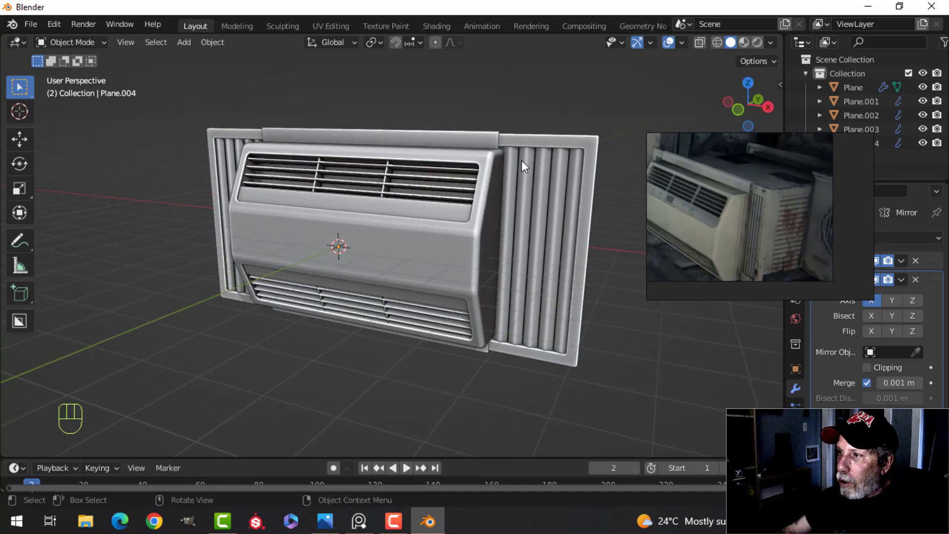
middle_drag(534, 170, 449, 161)
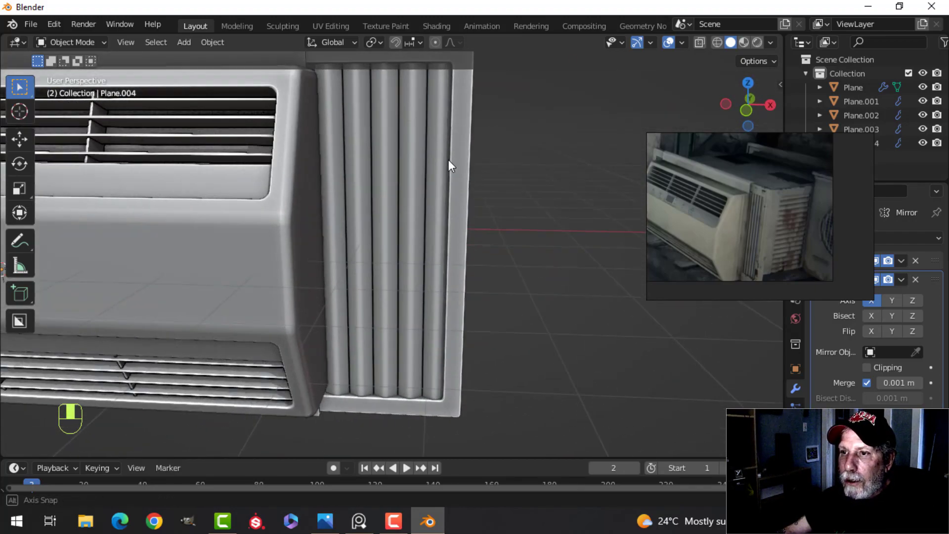
scroll(423, 171, down, 4)
shift+middle_drag(386, 190, 322, 201)
scroll(820, 212, up, 3)
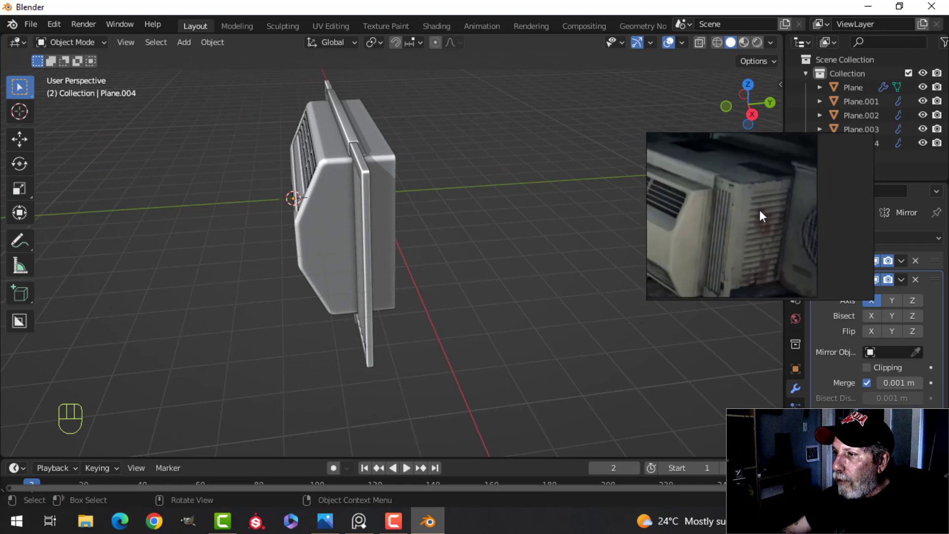
scroll(754, 205, up, 2)
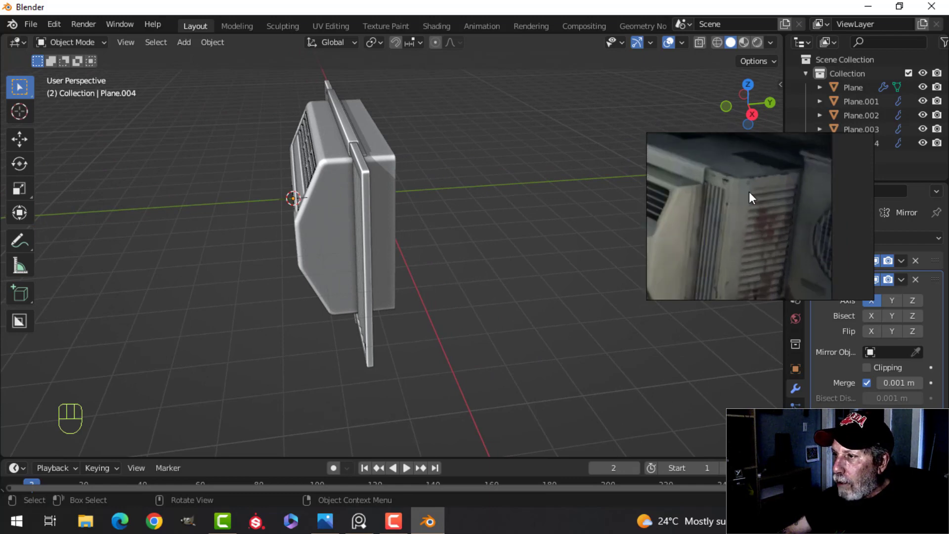
Step: Inspect the casing's mesh and its open back from behind, and return to a front view of the whole model
middle_drag(494, 227, 396, 169)
click(401, 168)
key(Tab)
key(alt+a)
middle_drag(427, 196, 453, 196)
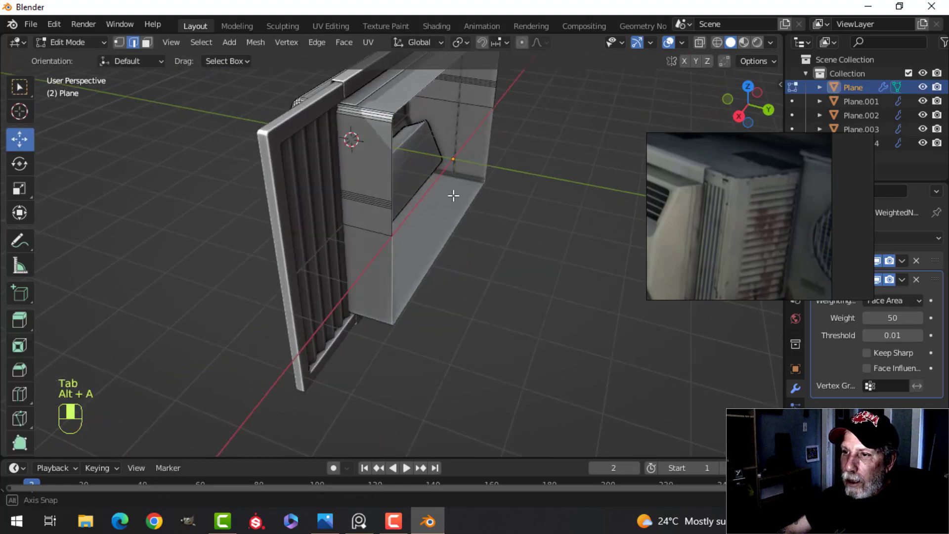
middle_drag(391, 153, 378, 217)
key(Tab)
key(alt+a)
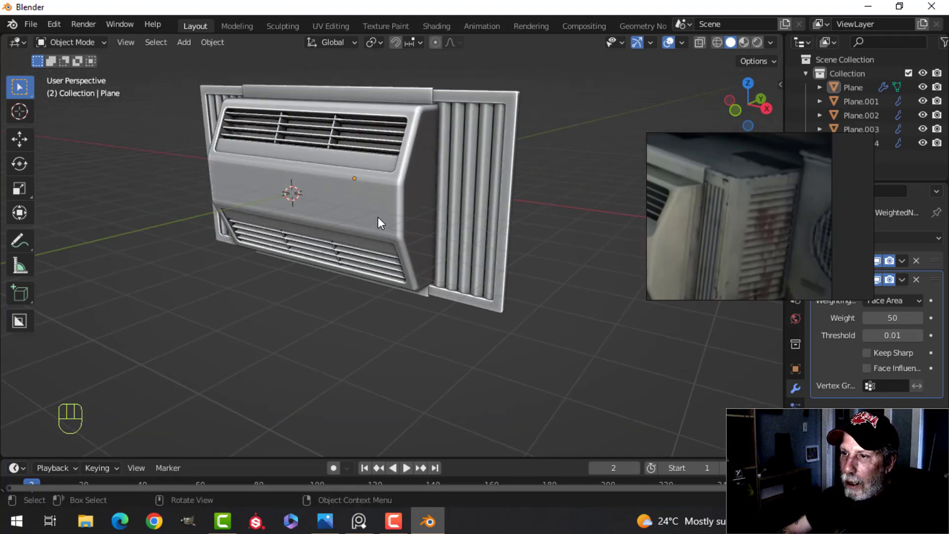
Step: Shift the reference photo clear of the modifier settings and apply the casing's Mirror modifier
scroll(378, 217, up, 1)
click(394, 200)
shift+middle_drag(520, 221, 479, 252)
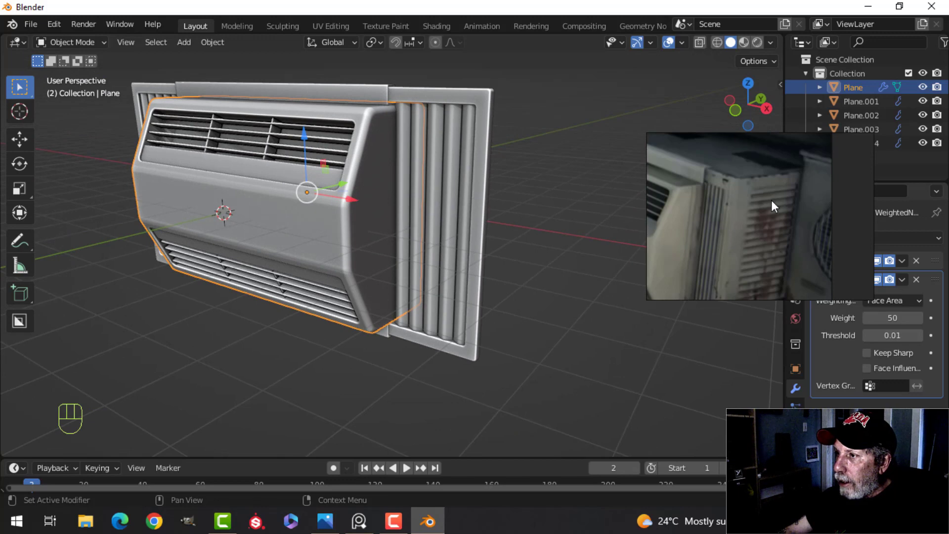
drag(772, 201, 707, 112)
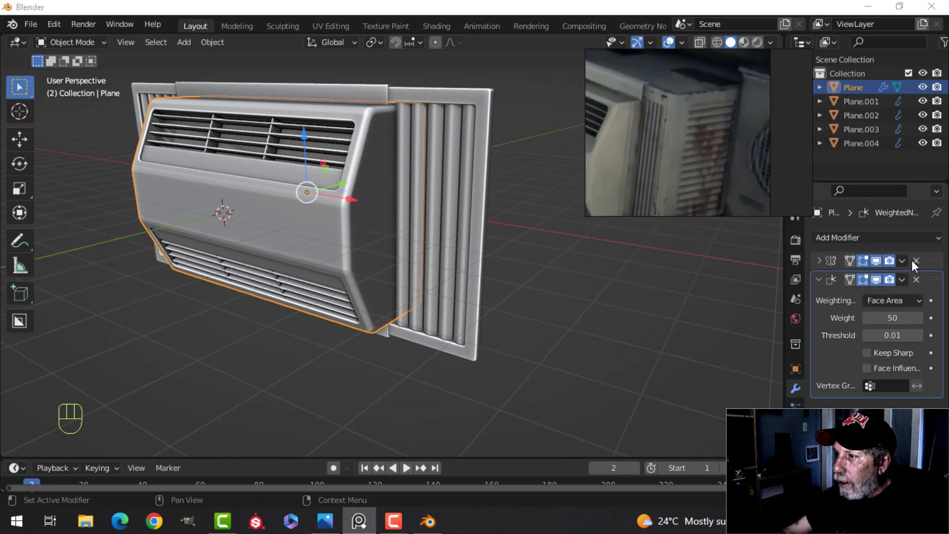
click(903, 260)
click(872, 277)
key(Tab)
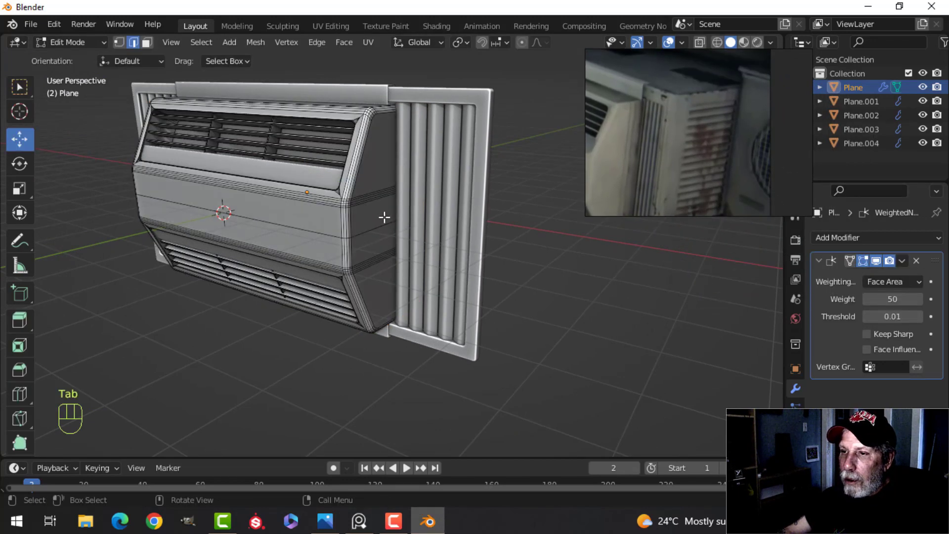
Step: Dissolve the unneeded horizontal edge loop running around the middle of the casing
scroll(341, 240, up, 1)
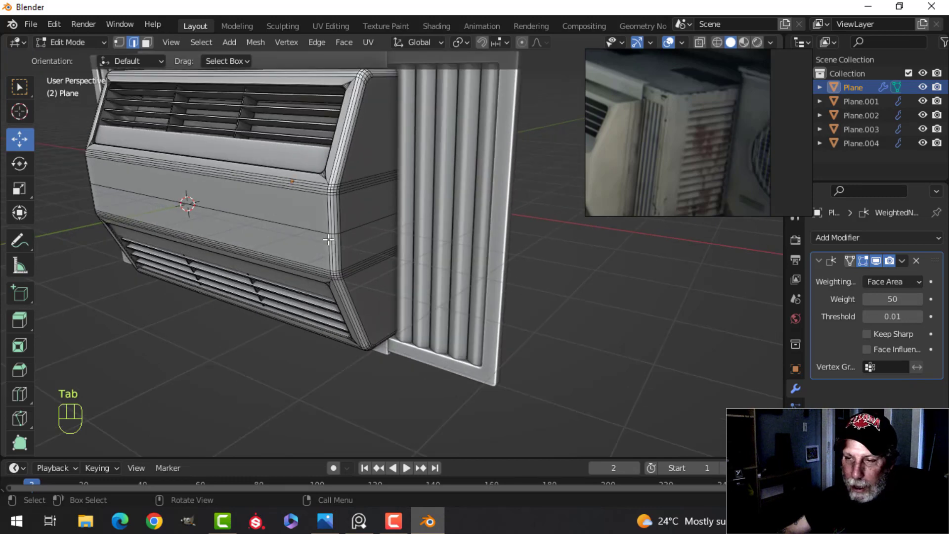
alt+shift+click(308, 230)
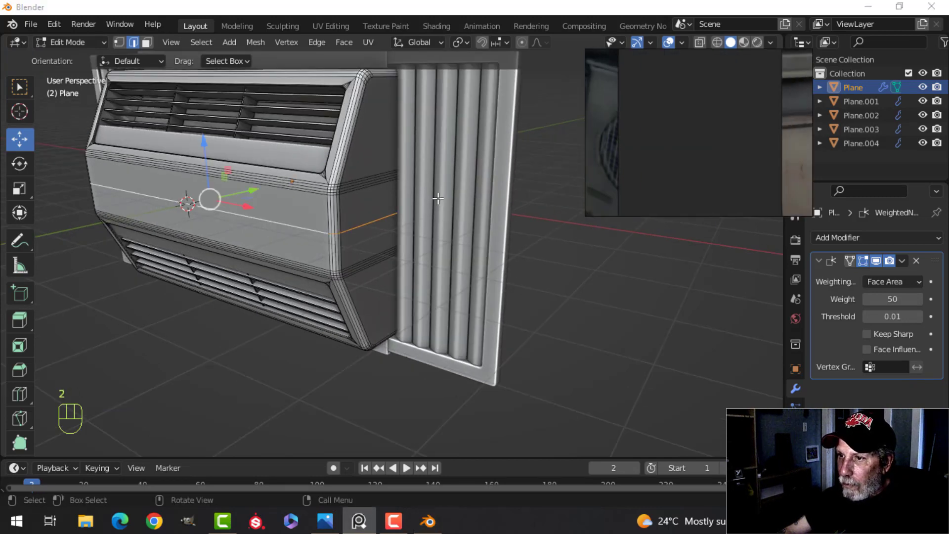
middle_drag(477, 210, 345, 216)
key(x)
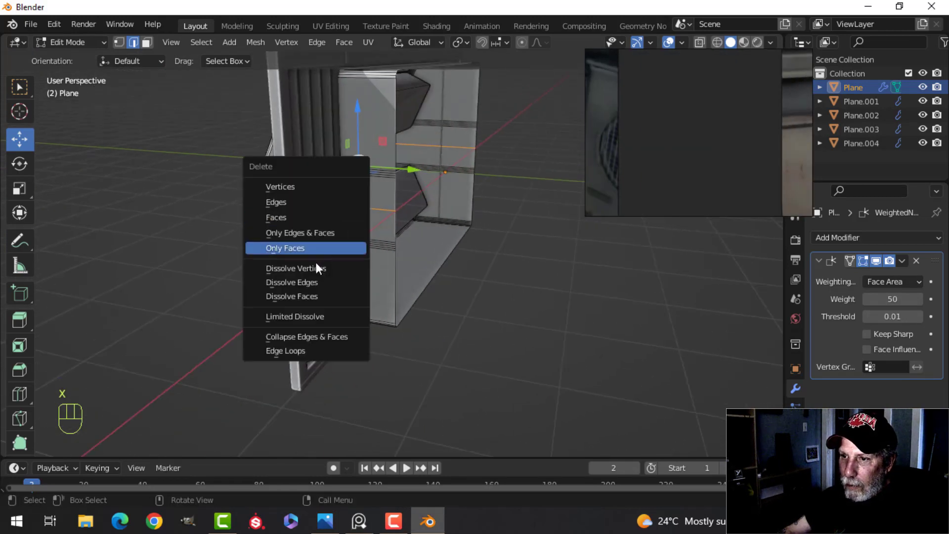
click(315, 277)
middle_drag(316, 278, 362, 204)
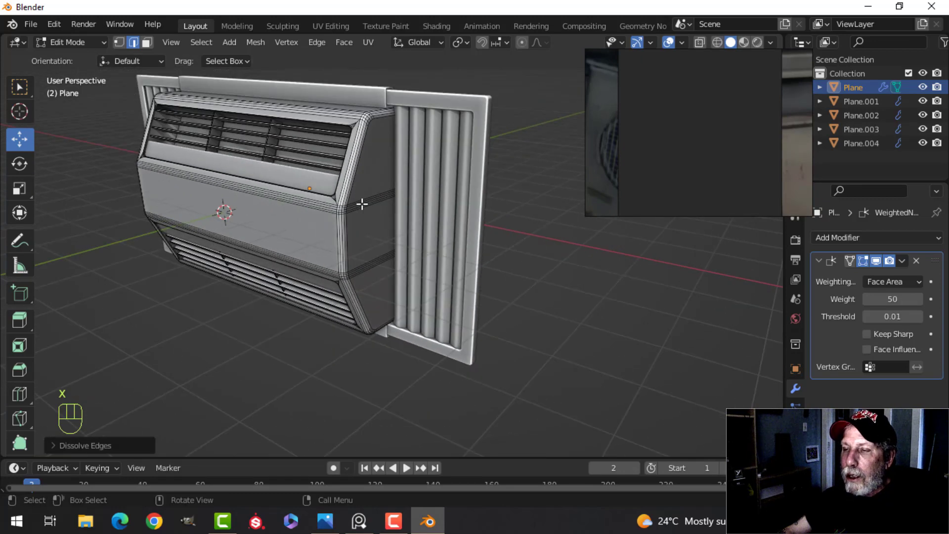
Step: Merge all of the casing's vertices by distance
key(Tab)
key(Tab)
key(a)
key(m)
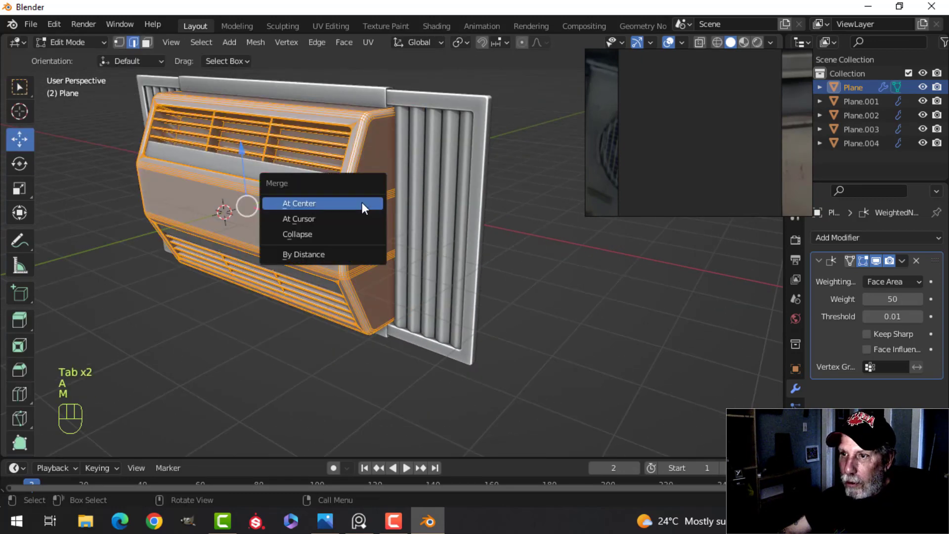
click(345, 251)
key(alt+a)
key(Tab)
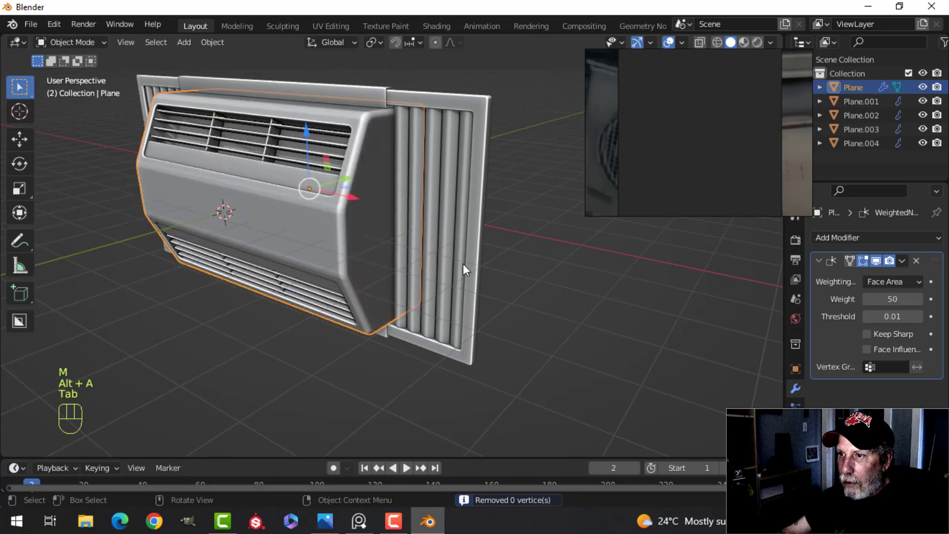
Step: Extend the casing backward along Y by moving its open rear edge loop, using the reference photo as a guide
middle_drag(462, 263, 400, 182)
key(Tab)
alt+shift+click(402, 143)
scroll(411, 166, down, 3)
scroll(598, 132, down, 3)
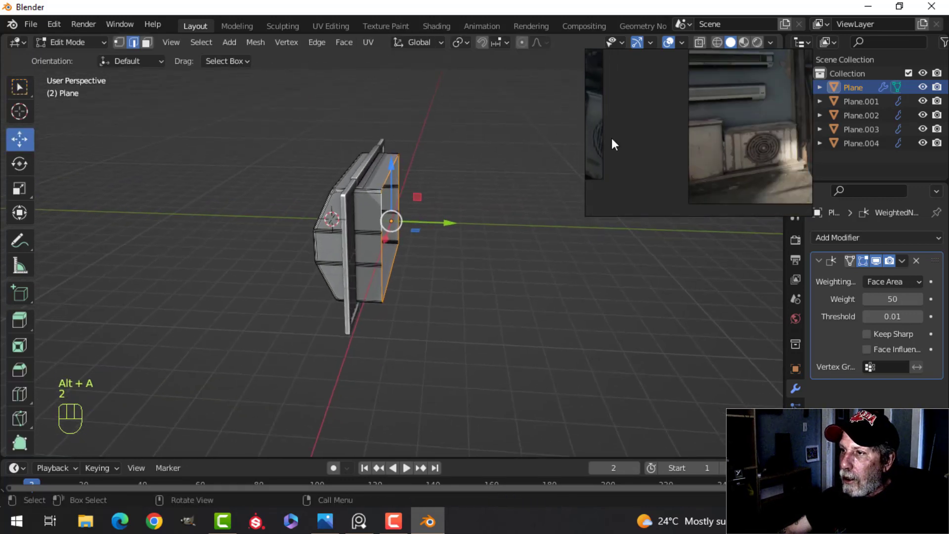
middle_drag(661, 144, 684, 151)
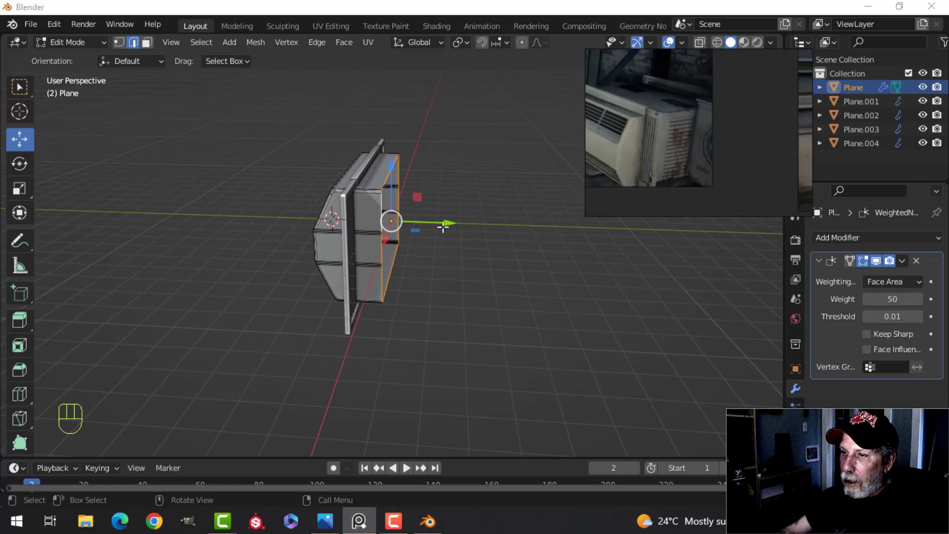
drag(443, 227, 500, 223)
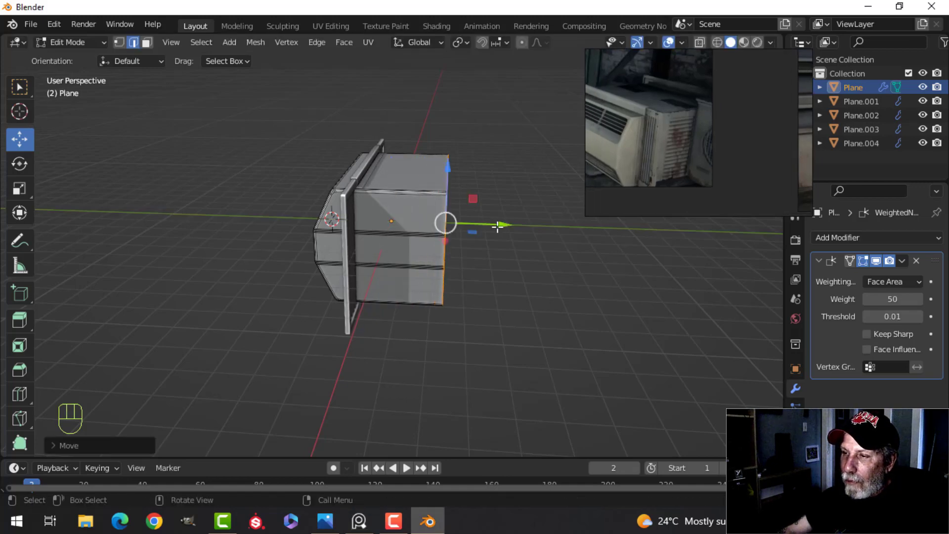
Step: Close the casing's rear opening with a single face
middle_drag(501, 223, 371, 239)
key(f)
middle_drag(371, 240, 409, 268)
scroll(423, 245, up, 2)
middle_drag(408, 267, 412, 274)
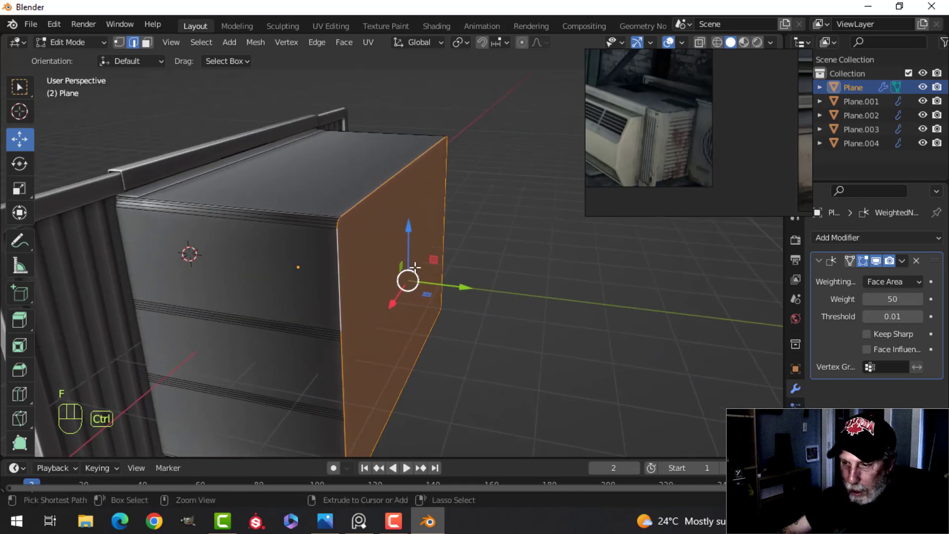
Step: Bevel the border edges of the casing's back face with 4 segments, about 0.07 m wide
key(ctrl+b)
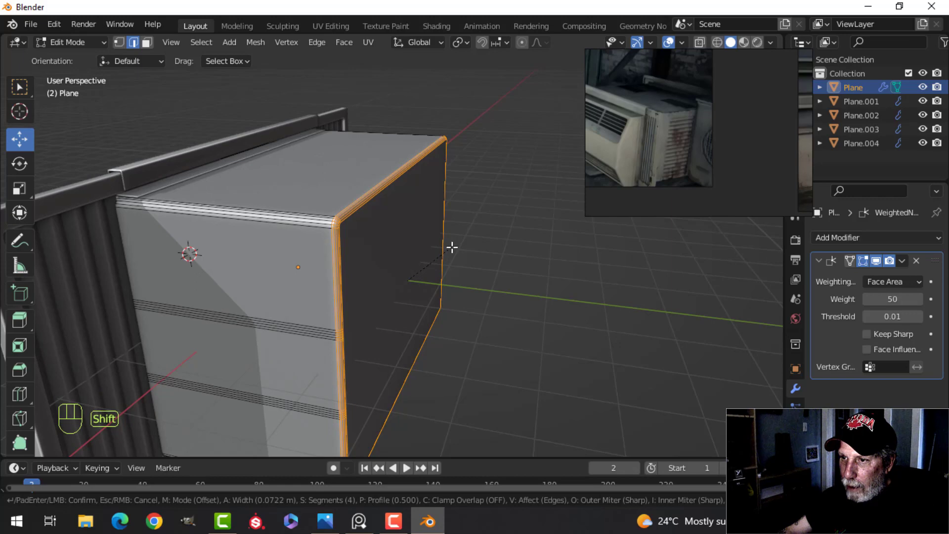
click(451, 249)
key(Tab)
scroll(369, 272, down, 3)
key(alt+a)
Step: Examine the deepened casing and its beveled rear edges from the side and the front
mouse_move(369, 271)
middle_down()
mouse_move(393, 279)
mouse_move(463, 265)
mouse_move(381, 277)
middle_up()
scroll(363, 282, up, 2)
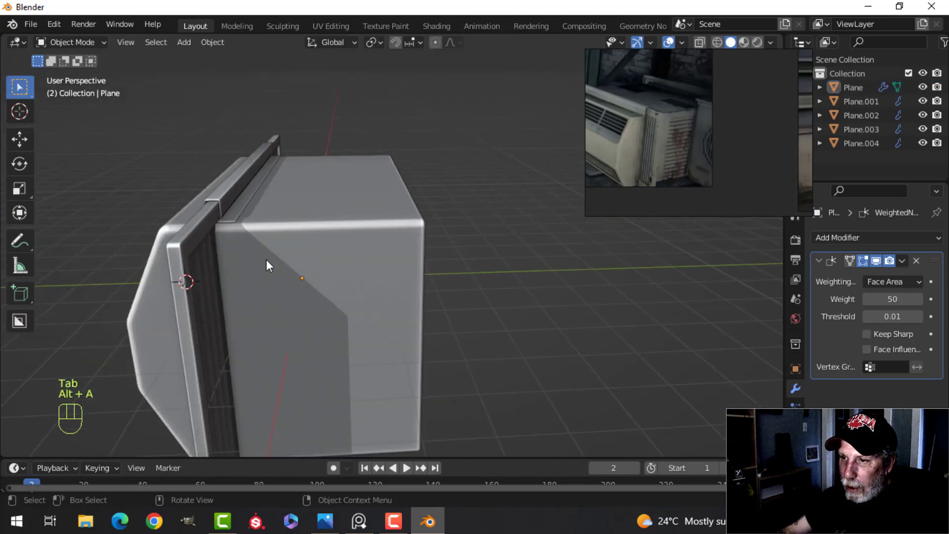
scroll(275, 321, down, 3)
middle_drag(313, 311, 391, 248)
scroll(446, 278, up, 2)
shift+middle_drag(353, 251, 391, 284)
scroll(339, 265, up, 2)
scroll(376, 272, down, 2)
Step: Give the pleated side panels a new material named Blind
click(419, 252)
shift+middle_drag(512, 281, 488, 270)
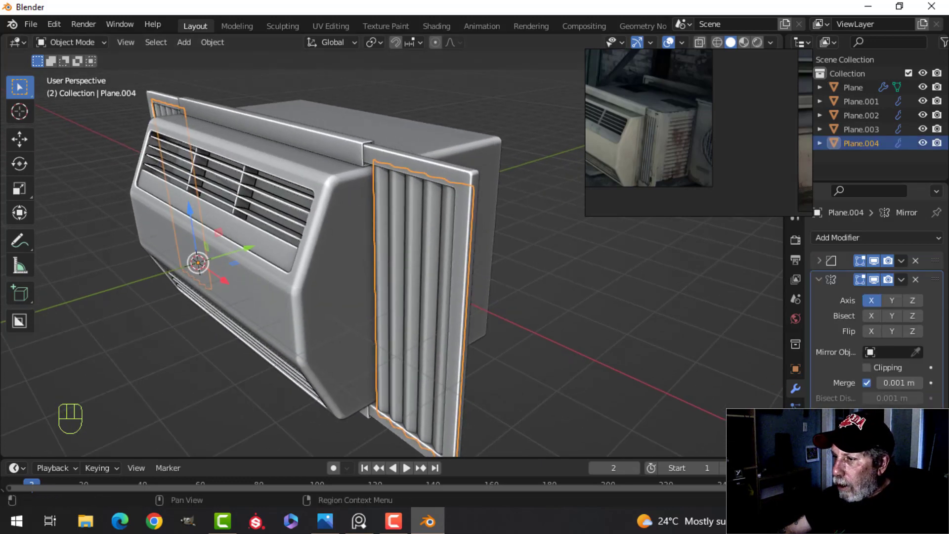
drag(717, 167, 702, 172)
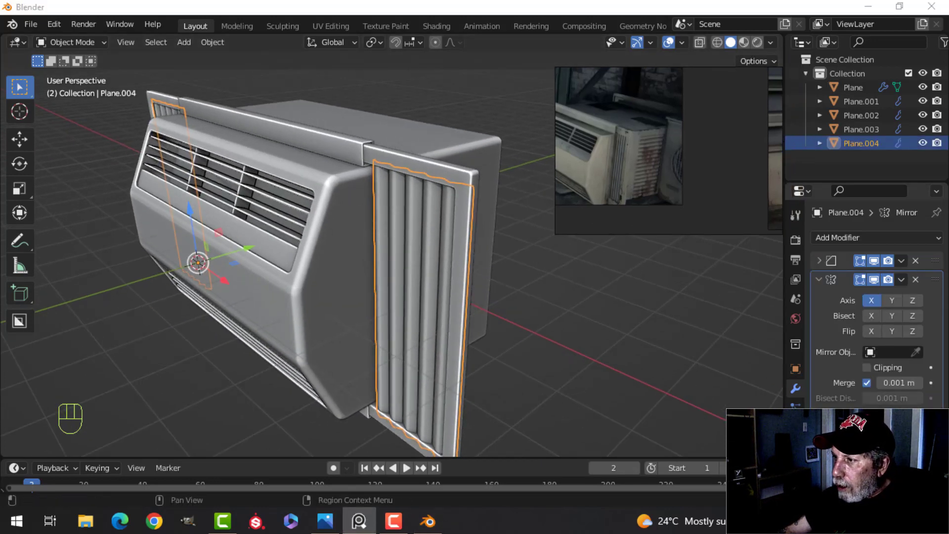
click(796, 487)
click(870, 300)
double_click(864, 244)
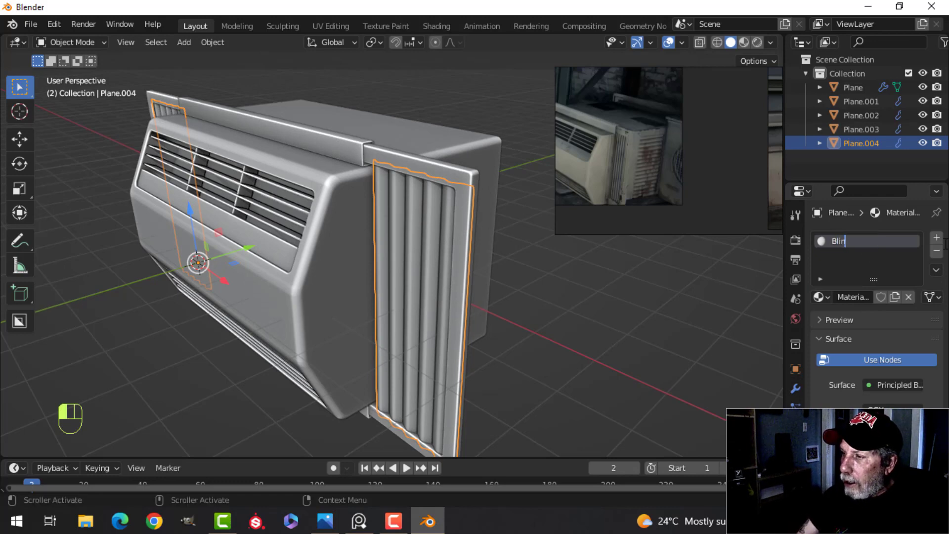
Step: Assign the existing Blind material to the frame around the pleated side panels
click(443, 173)
click(821, 297)
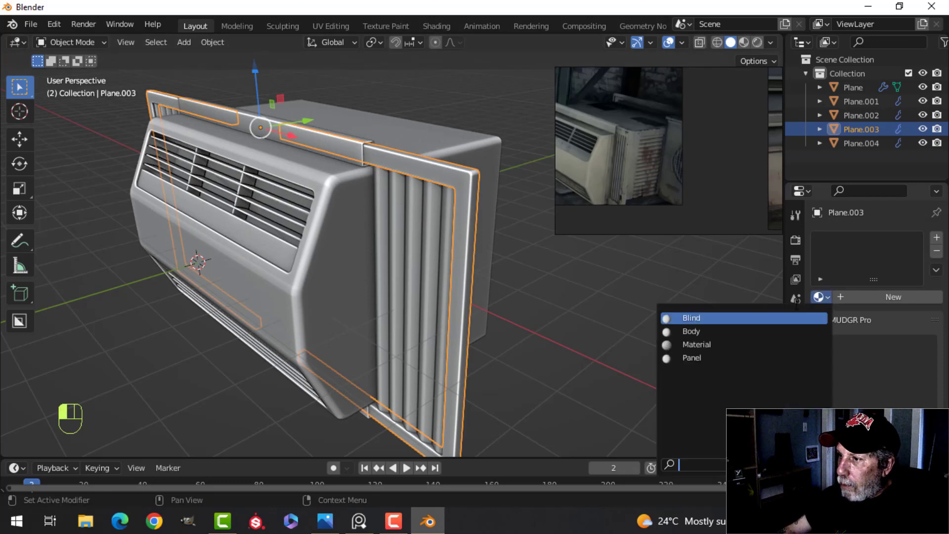
click(712, 320)
key(alt+a)
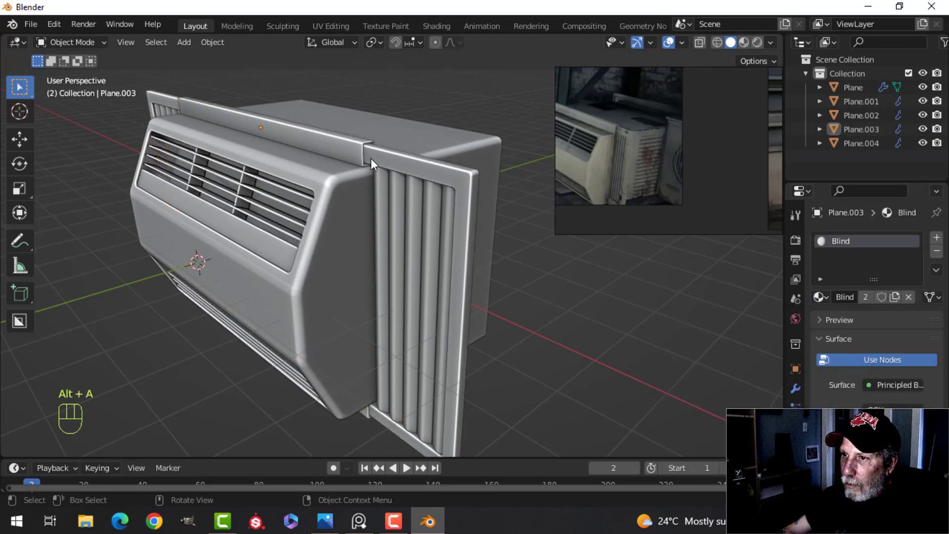
Step: Check the materials assigned to the surround, pleats, casing and front grille panel
click(353, 150)
key(alt+a)
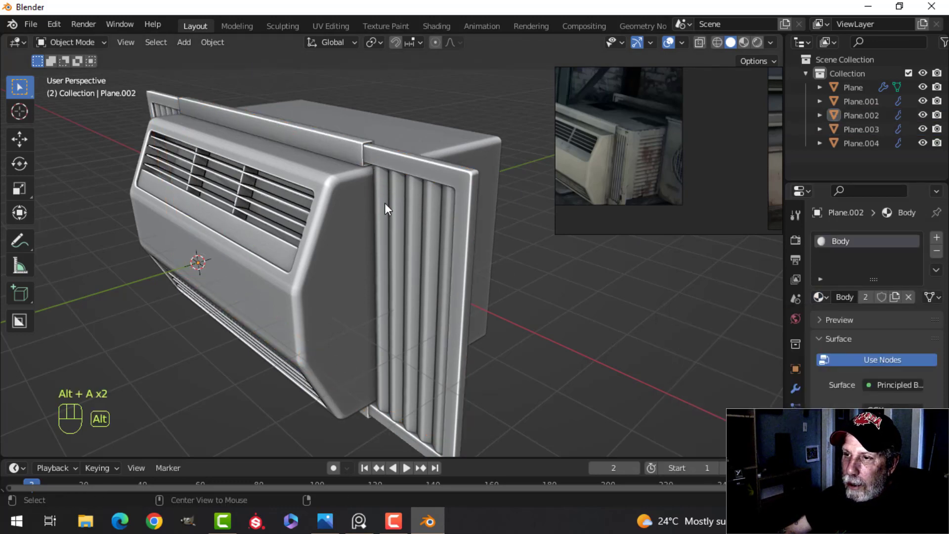
click(414, 166)
click(434, 171)
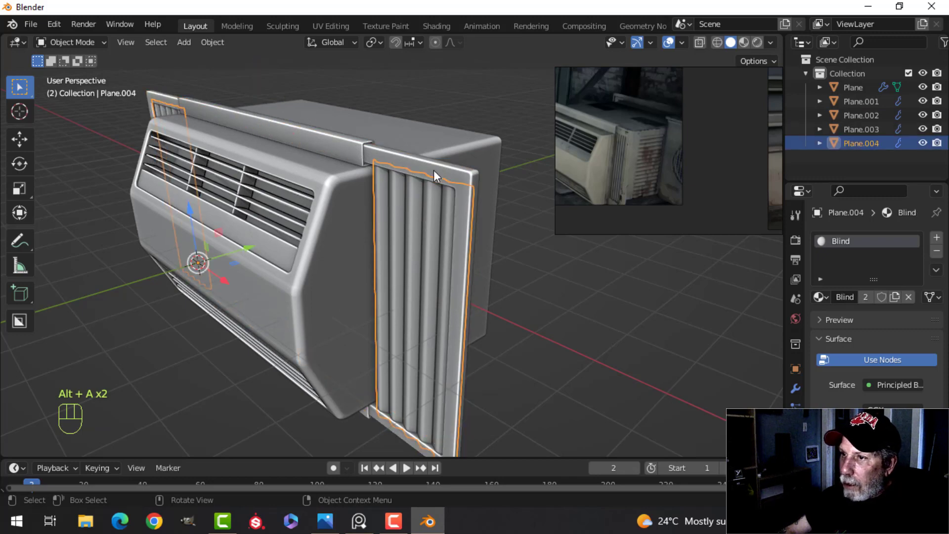
click(437, 141)
key(alt+a)
click(283, 221)
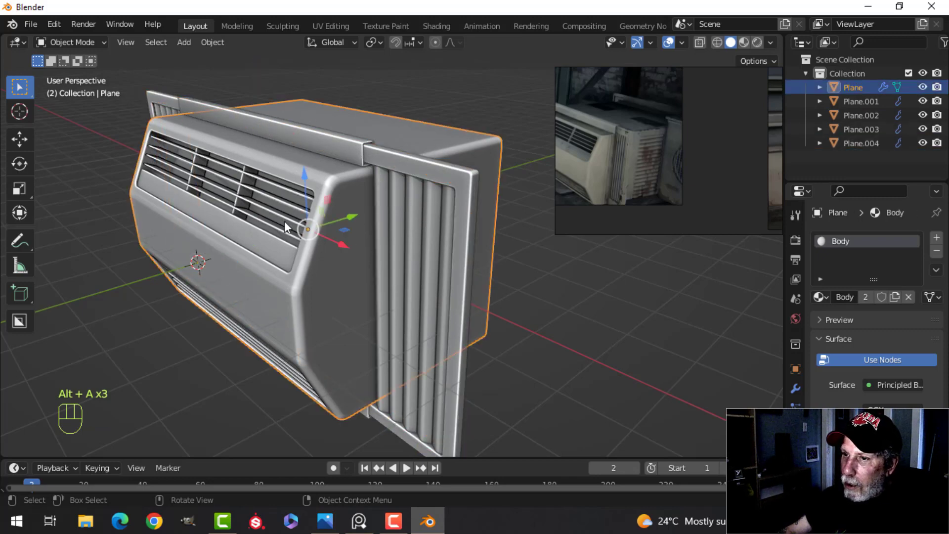
click(298, 248)
key(alt+a)
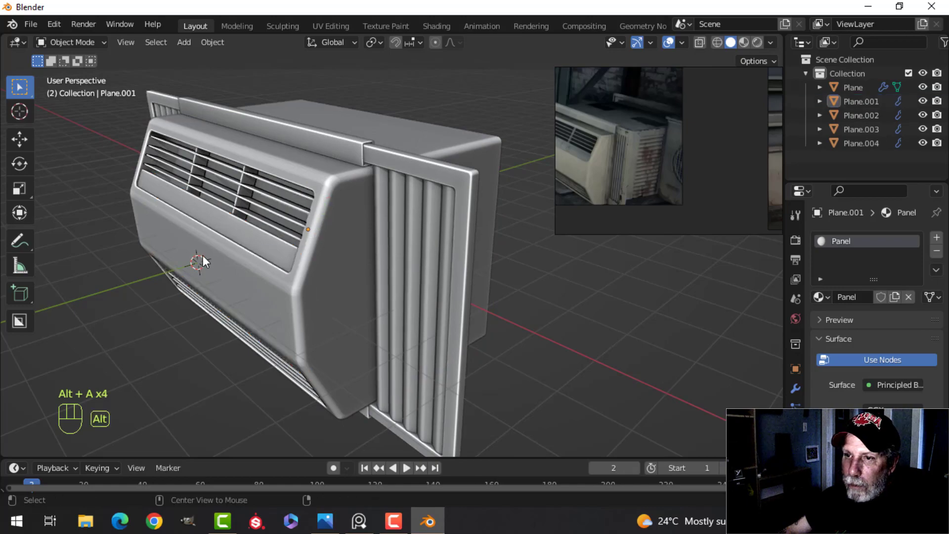
Step: Review the model from the front and save the file
middle_drag(203, 255, 509, 268)
scroll(374, 249, up, 3)
middle_drag(375, 248, 531, 265)
scroll(396, 258, down, 5)
key(ctrl+s)
scroll(530, 266, down, 1)
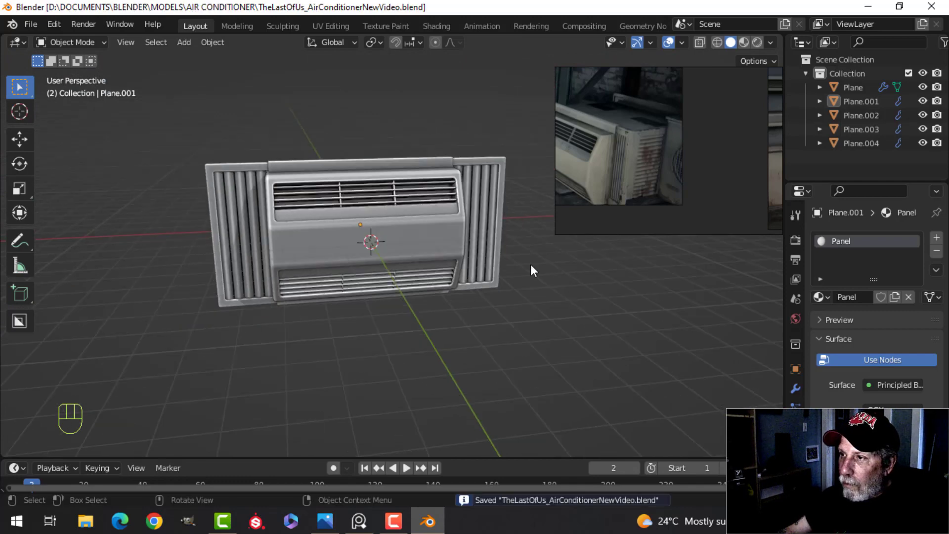
Step: Move the reference photo lower and switch the viewport's solid shading to MatCap lighting with the red material sphere
click(772, 43)
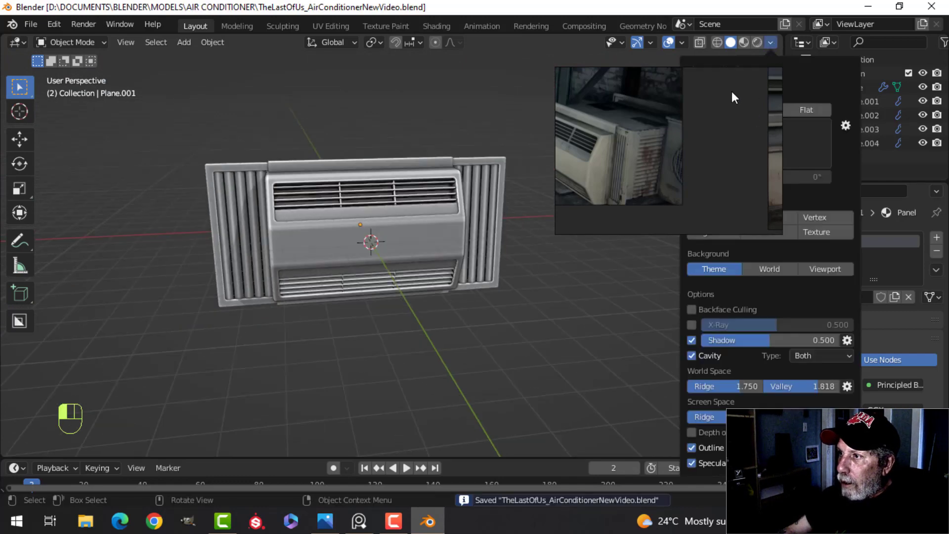
mouse_move(732, 91)
mouse_down()
mouse_move(290, 216)
mouse_move(766, 254)
mouse_move(714, 306)
mouse_up()
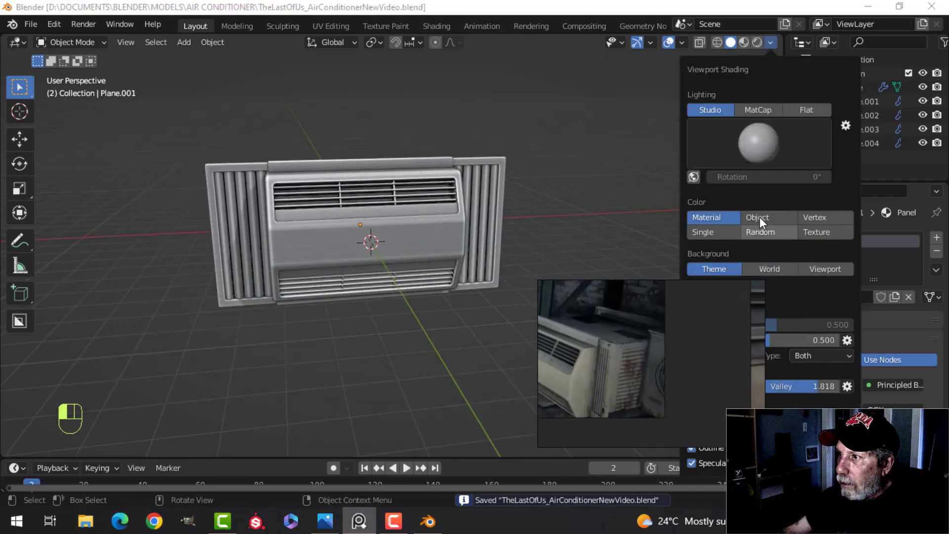
click(766, 110)
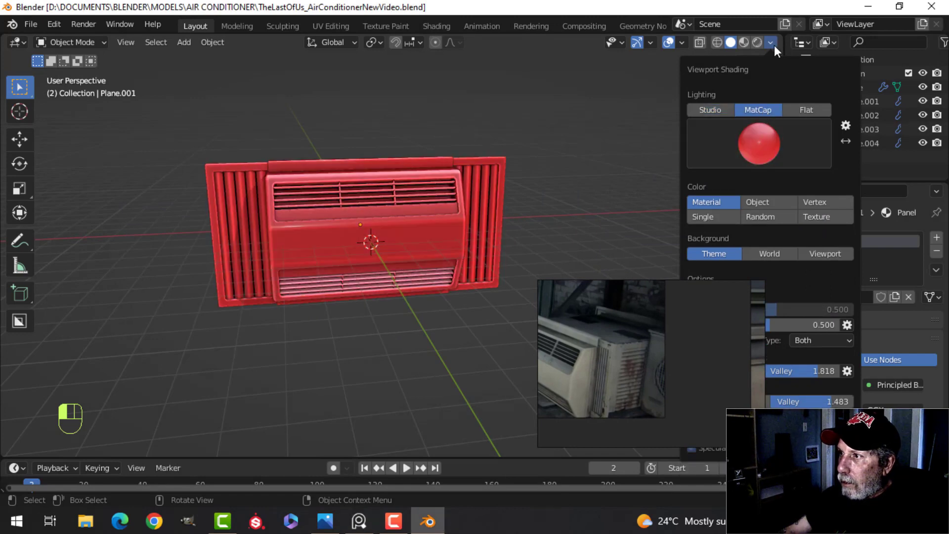
Step: Compare the model's front and side panels with close-ups of the grille, pleats and side louvers in the reference photo
mouse_move(624, 108)
middle_down()
mouse_move(520, 199)
mouse_move(435, 236)
mouse_move(521, 195)
mouse_move(465, 160)
mouse_move(329, 255)
mouse_move(385, 283)
mouse_move(393, 257)
mouse_move(173, 204)
mouse_move(198, 188)
mouse_move(450, 213)
middle_up()
scroll(385, 283, up, 3)
scroll(423, 267, down, 3)
scroll(613, 387, down, 2)
middle_drag(608, 369, 657, 375)
scroll(647, 350, up, 5)
scroll(668, 381, up, 2)
scroll(668, 381, down, 2)
scroll(680, 351, up, 2)
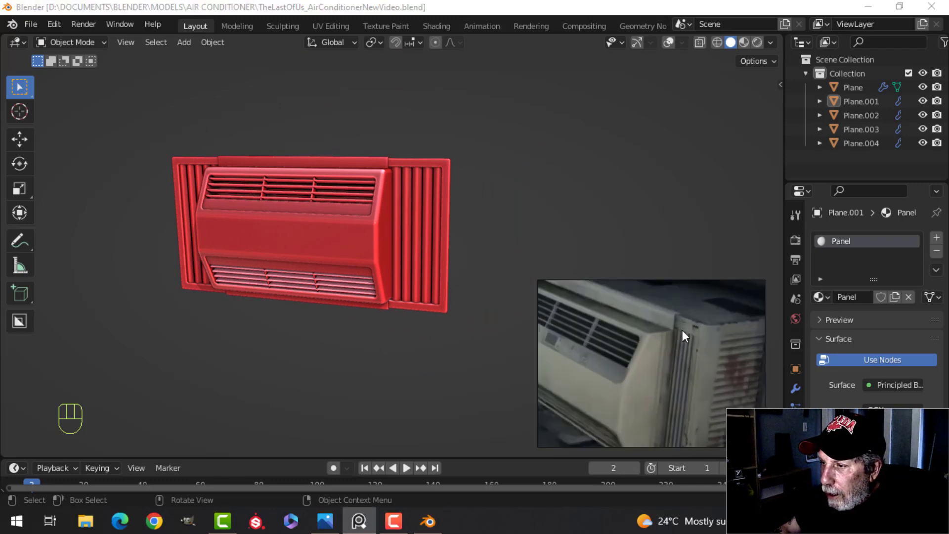
middle_drag(695, 353, 692, 393)
scroll(696, 357, up, 2)
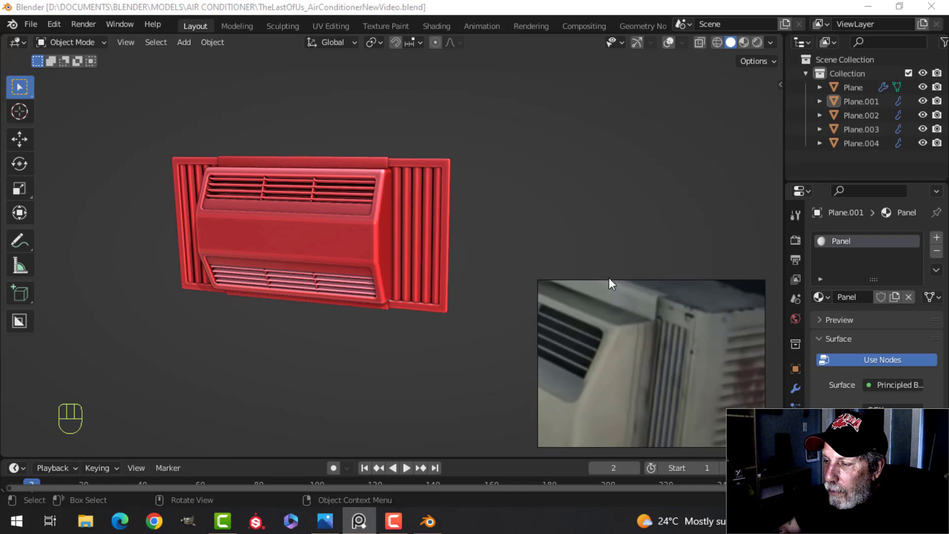
middle_drag(345, 187, 297, 273)
scroll(252, 277, down, 5)
middle_drag(386, 262, 392, 224)
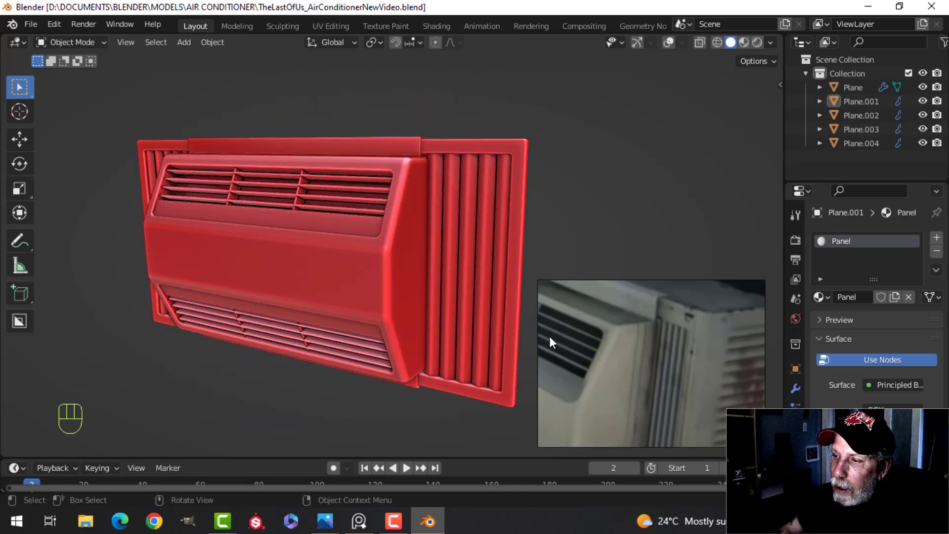